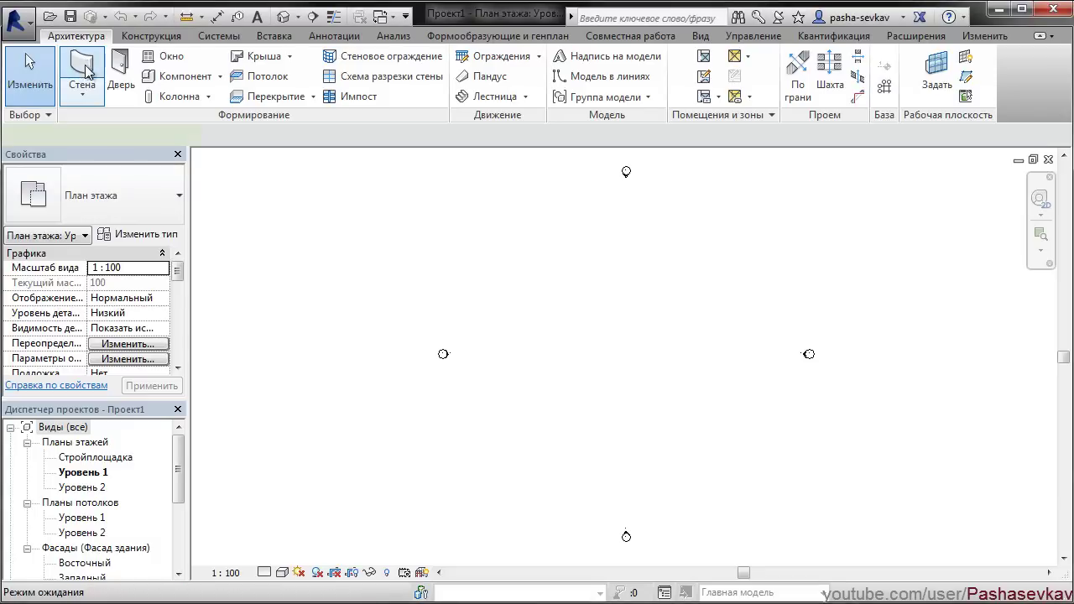
Step: Start drawing walls with the Базовая стена Типовой - 200мм type
left_click(83, 74)
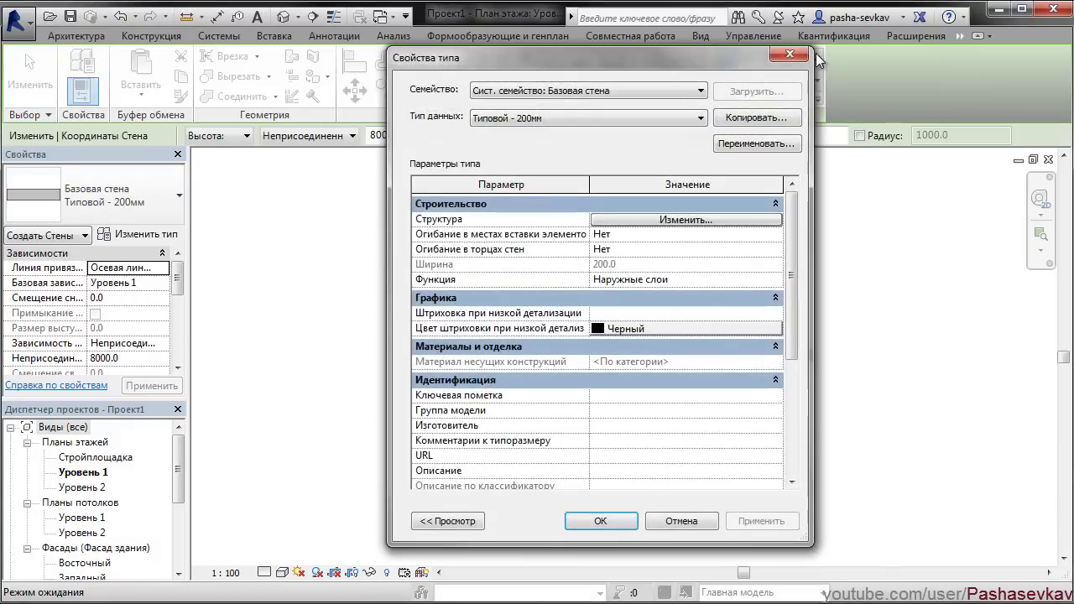
Step: Draw a rectangular outline of 200мм walls
left_click(746, 60)
left_click(547, 299)
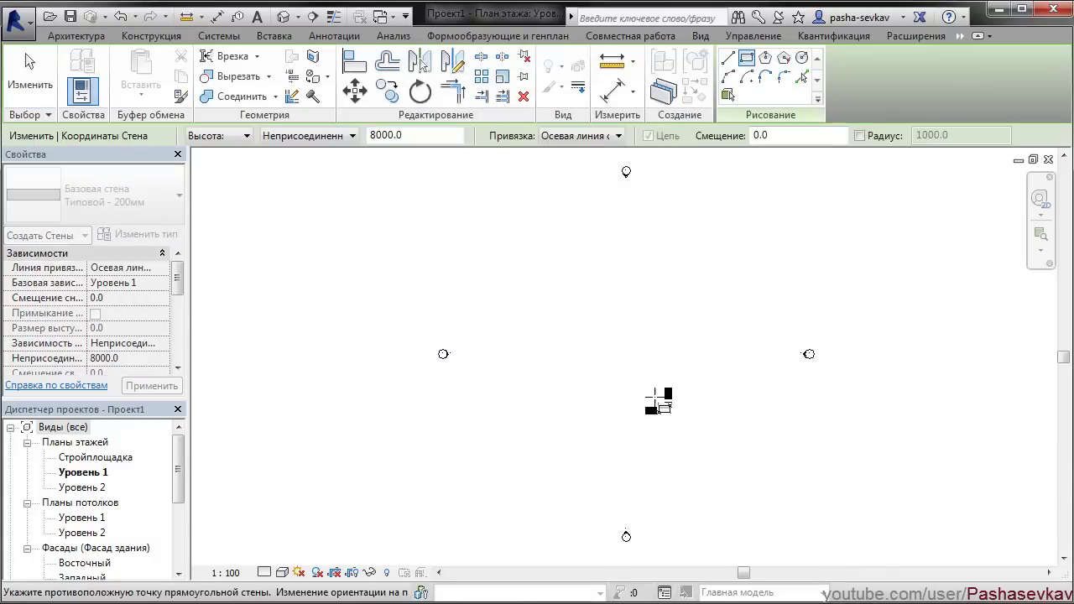
left_click(715, 409)
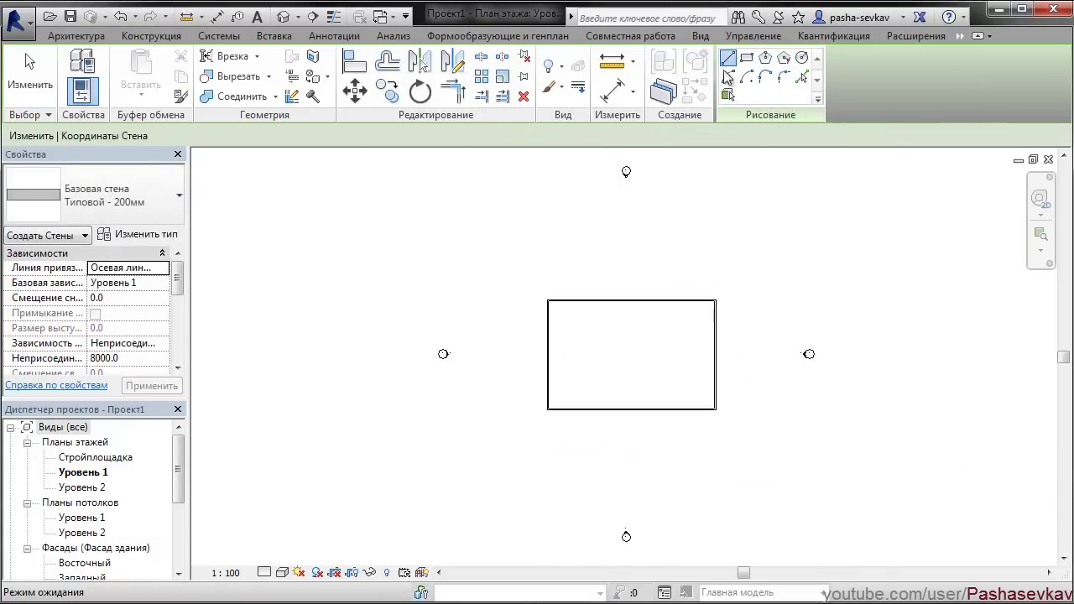
scroll(628, 439, "up", 1)
Step: Add a vertical wall from the midpoint and a horizontal wall across the right half
left_click(631, 400)
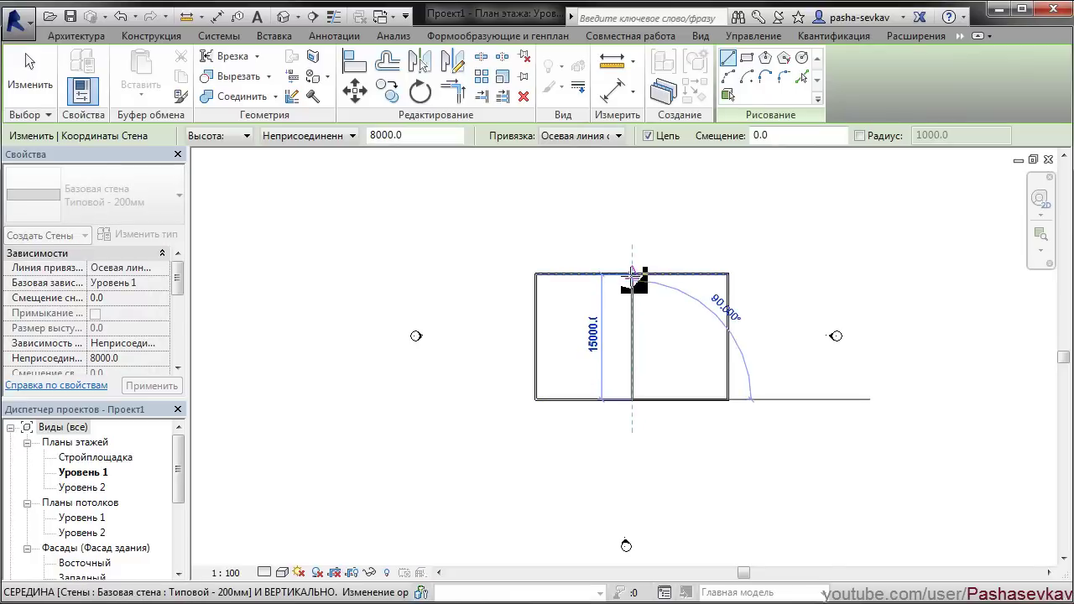
left_click(631, 274)
left_click(632, 337)
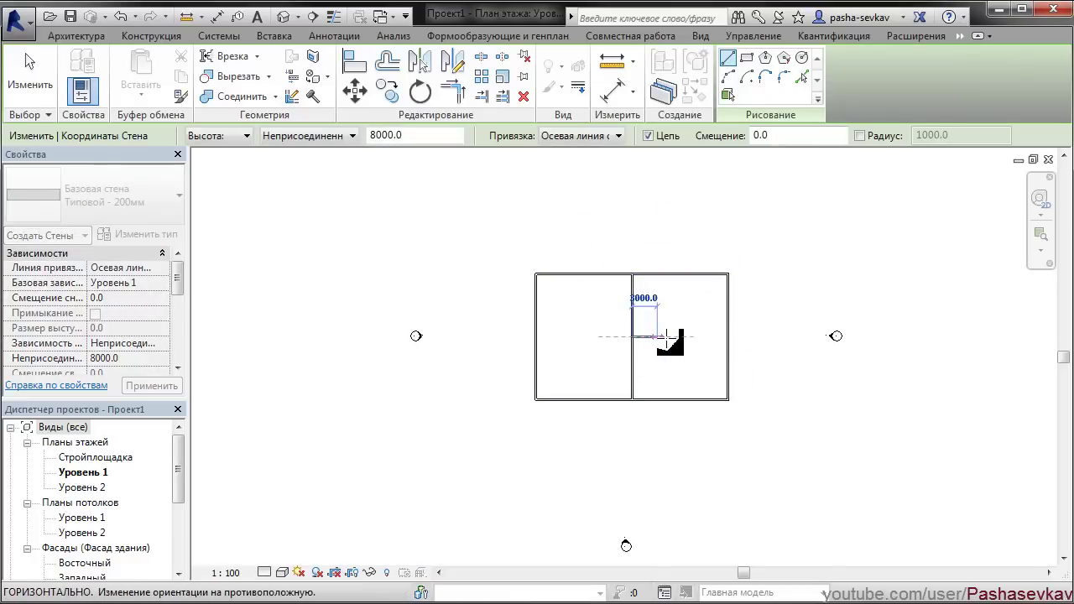
left_click(728, 338)
key("Escape")
scroll(706, 333, "up", 2)
left_click(84, 35)
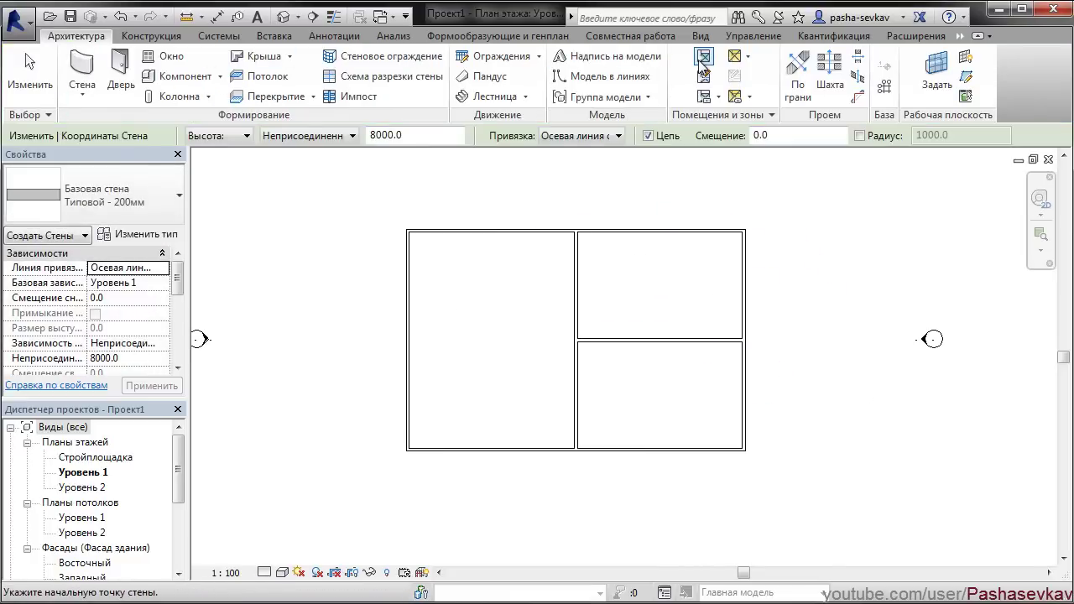
left_click(704, 63)
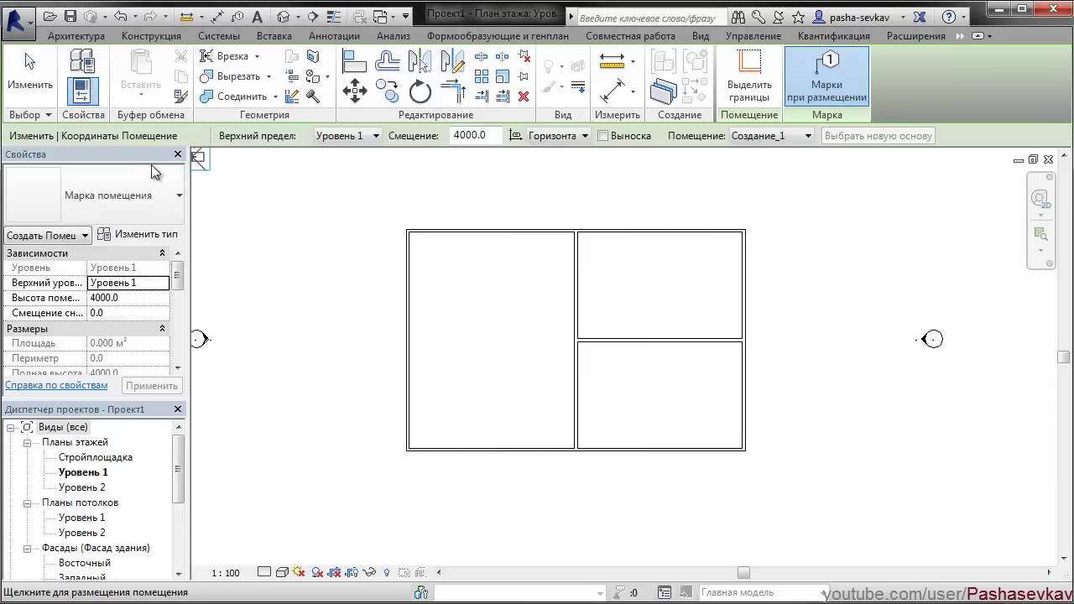
Step: Place rooms in the lower-right, upper-right and left spaces using the area-showing room tag
left_click(125, 198)
left_click(129, 291)
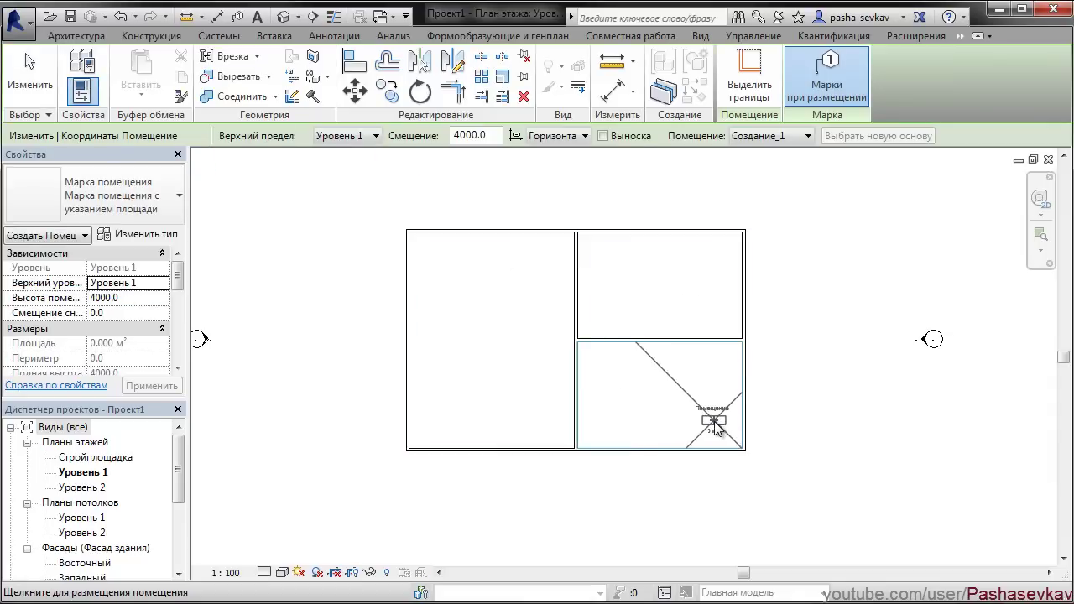
left_click(713, 424)
left_click(713, 317)
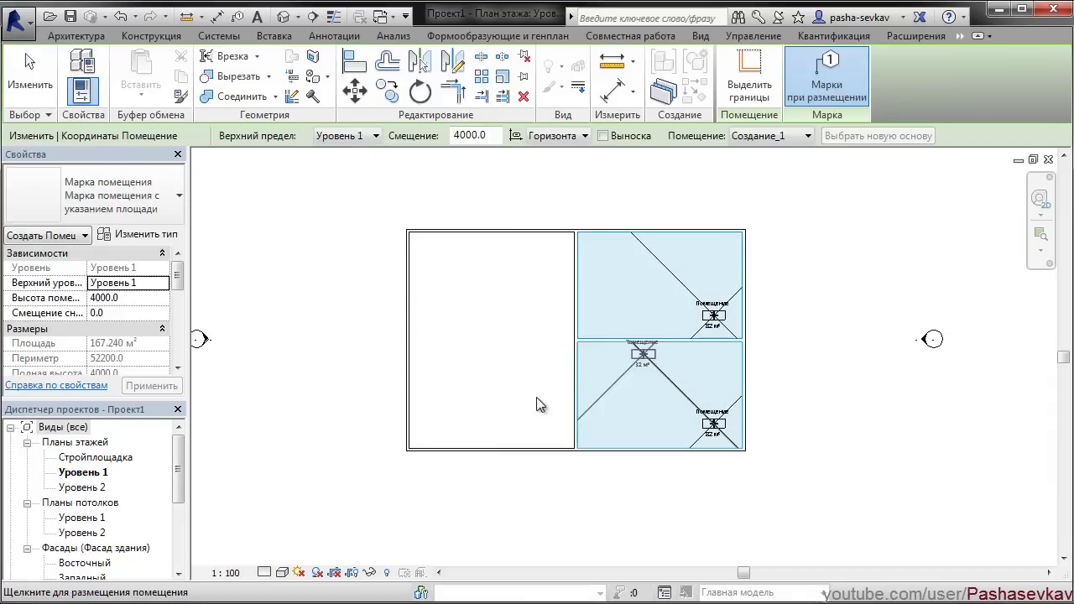
left_click(547, 433)
key("Escape")
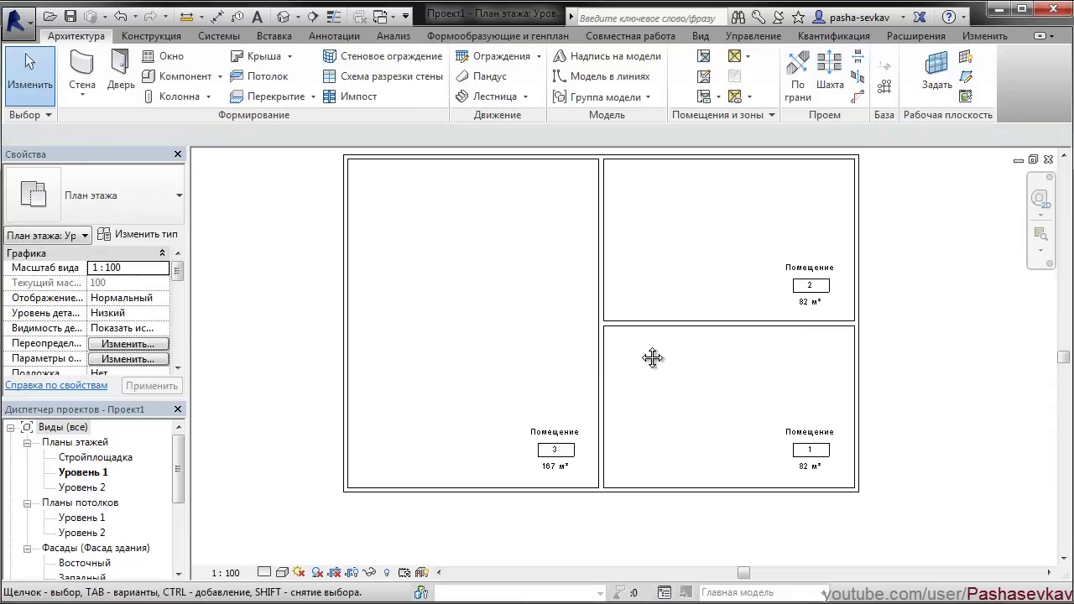
scroll(579, 293, "up", 2)
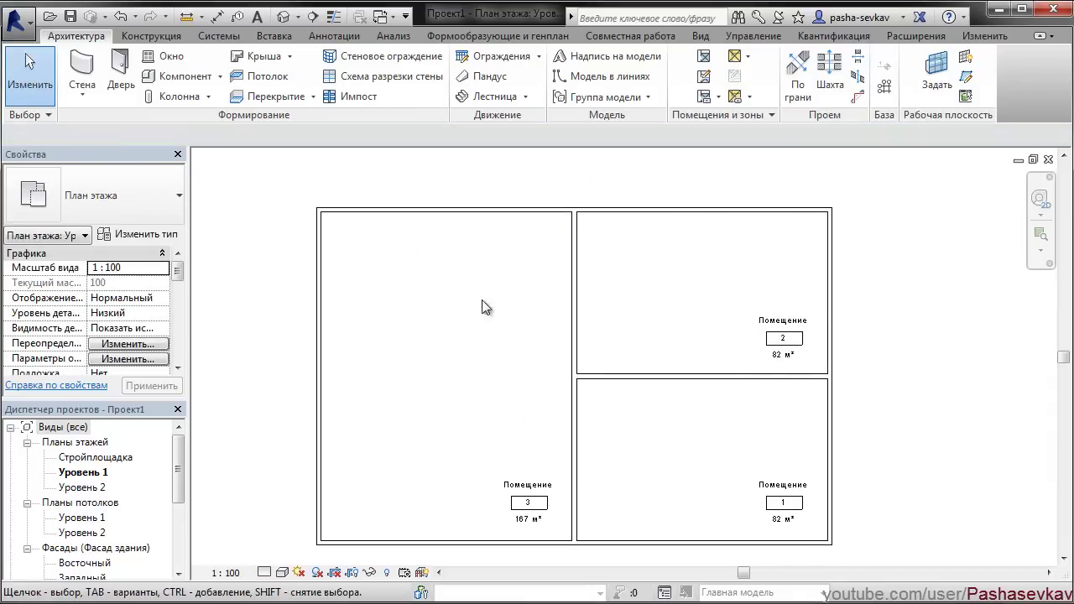
Step: Place a column of four 1525 x 762 мм Стол tables in the left room
left_click(179, 75)
left_click(126, 201)
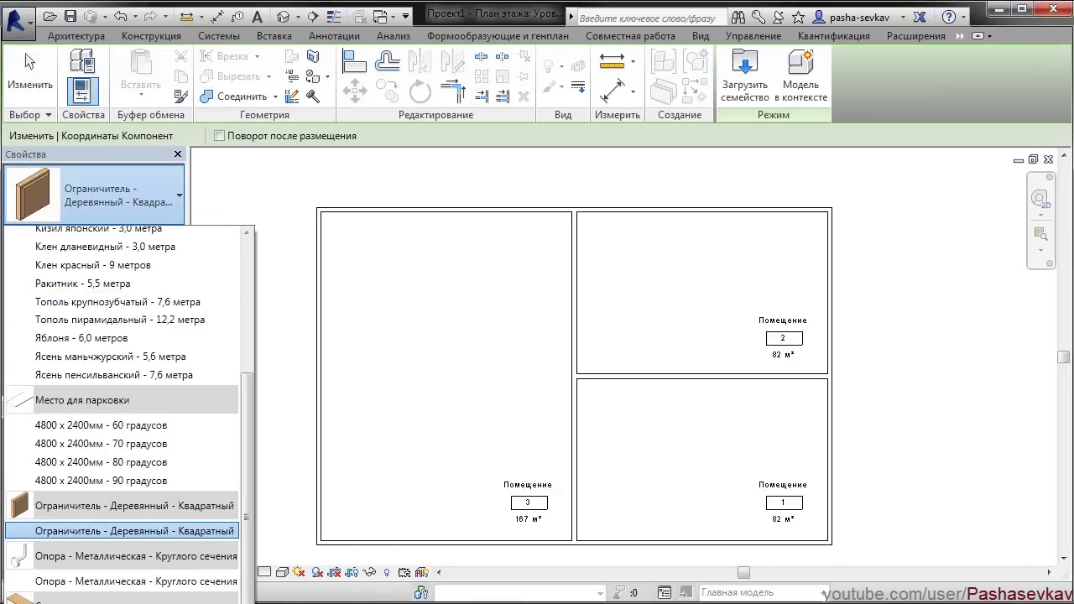
left_click(126, 530)
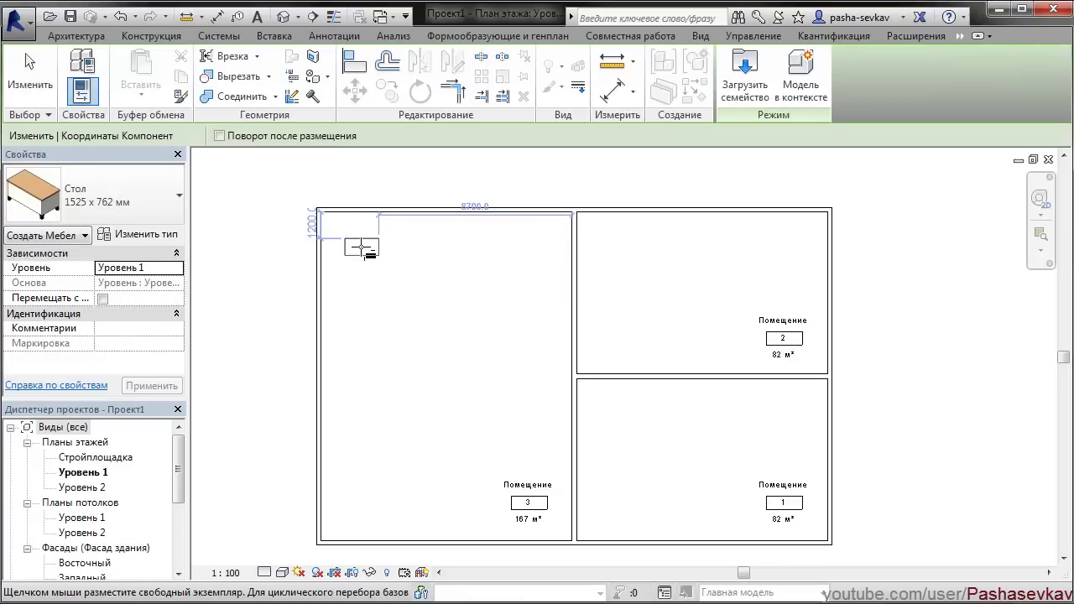
left_click(359, 257)
left_click(359, 293)
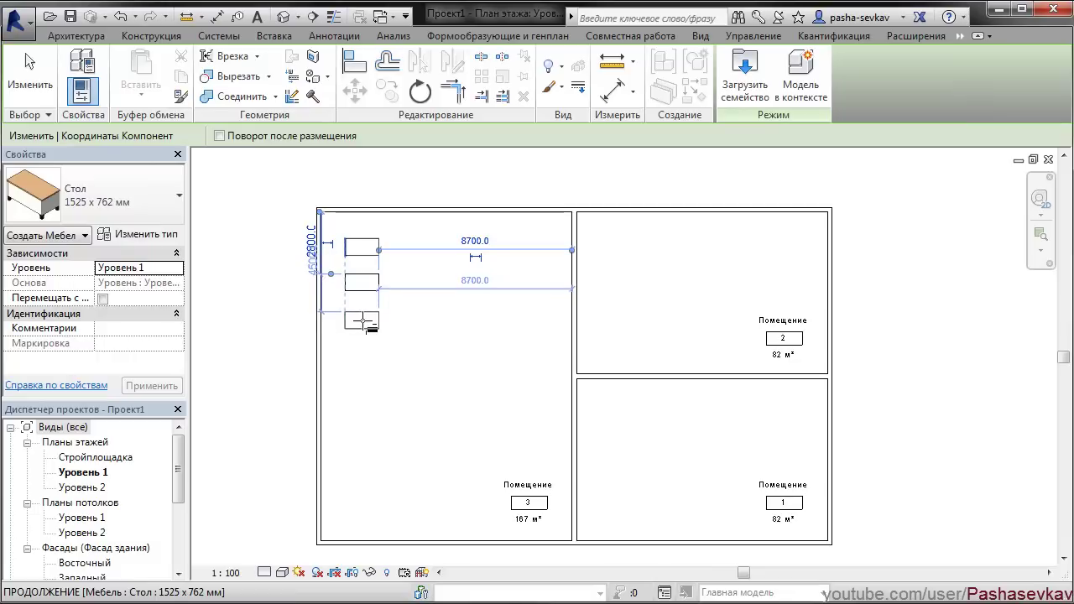
left_click(361, 328)
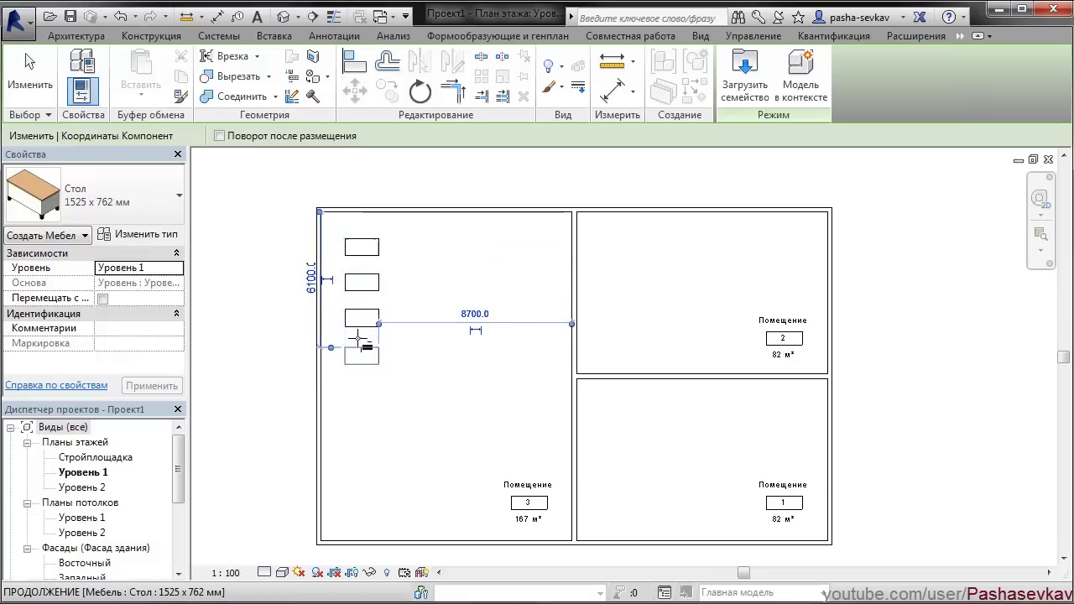
left_click(362, 364)
Step: Place two студенческий tables beside the first column
left_click(101, 197)
left_click(84, 589)
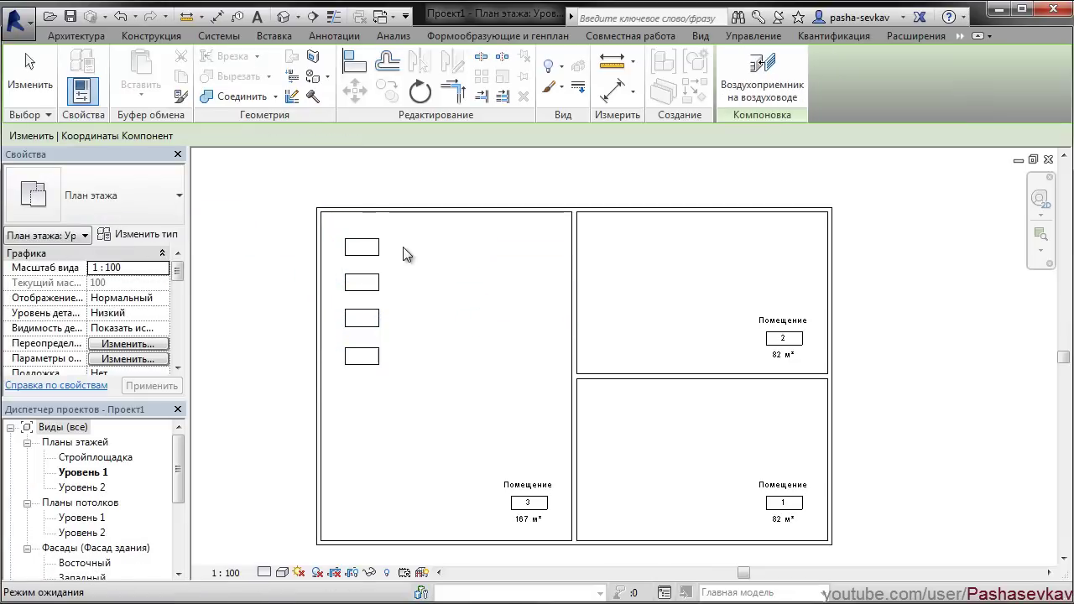
left_click(426, 248)
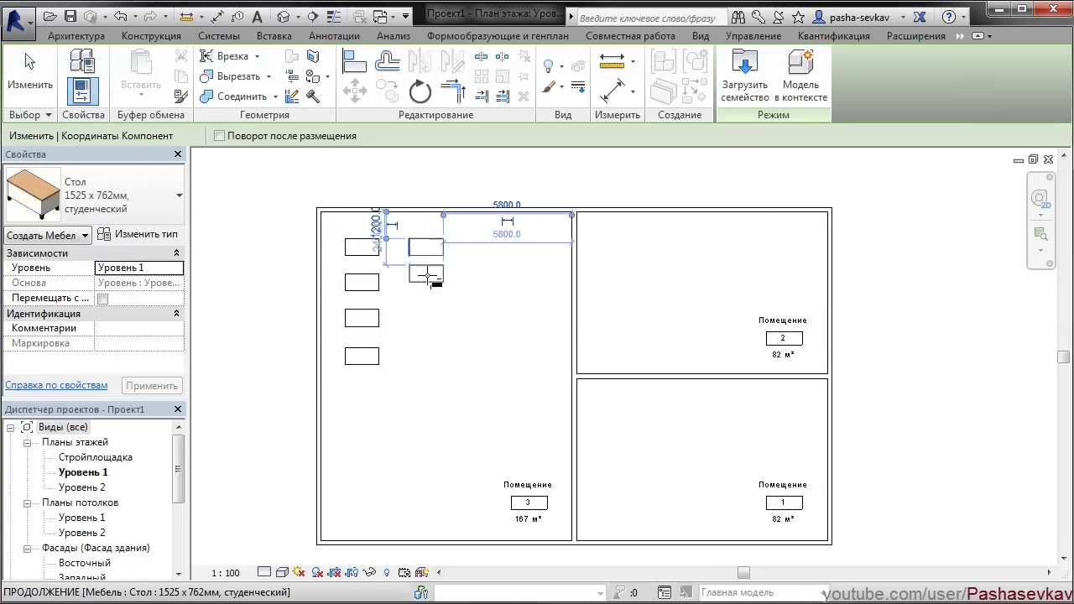
left_click(422, 286)
Step: Place four 1830 x 915 мм tables in a column in room 2
left_click(101, 197)
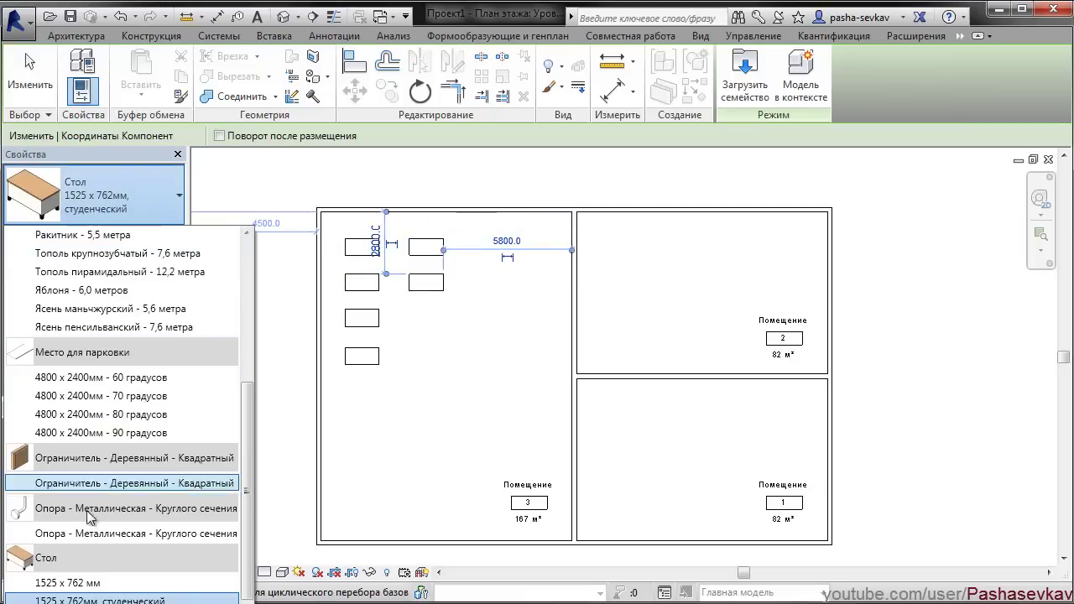
key("Escape")
key("c")
key("m")
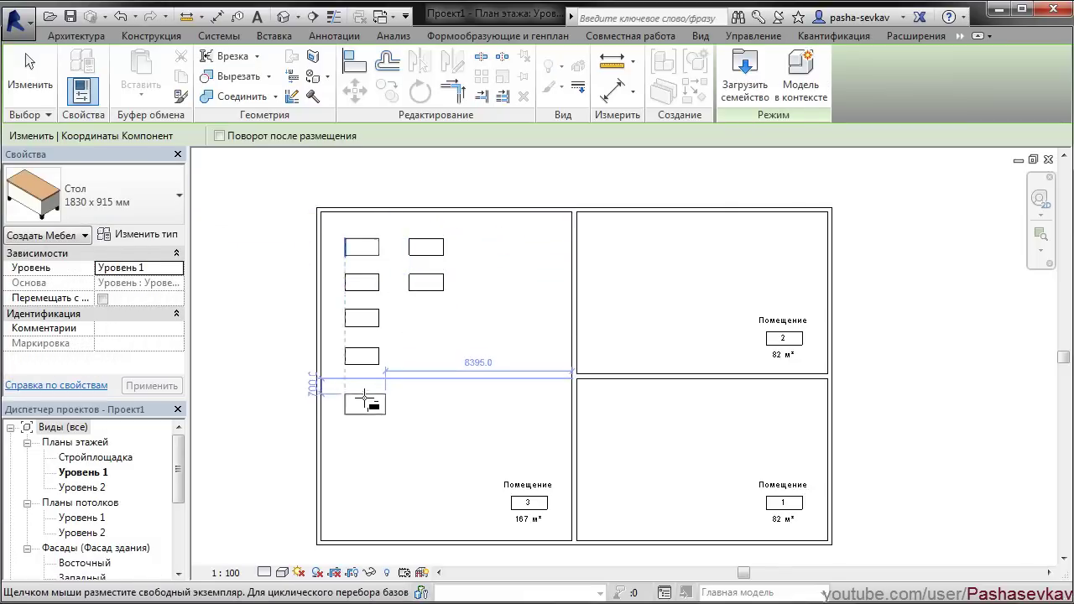
left_click(616, 247)
left_click(616, 282)
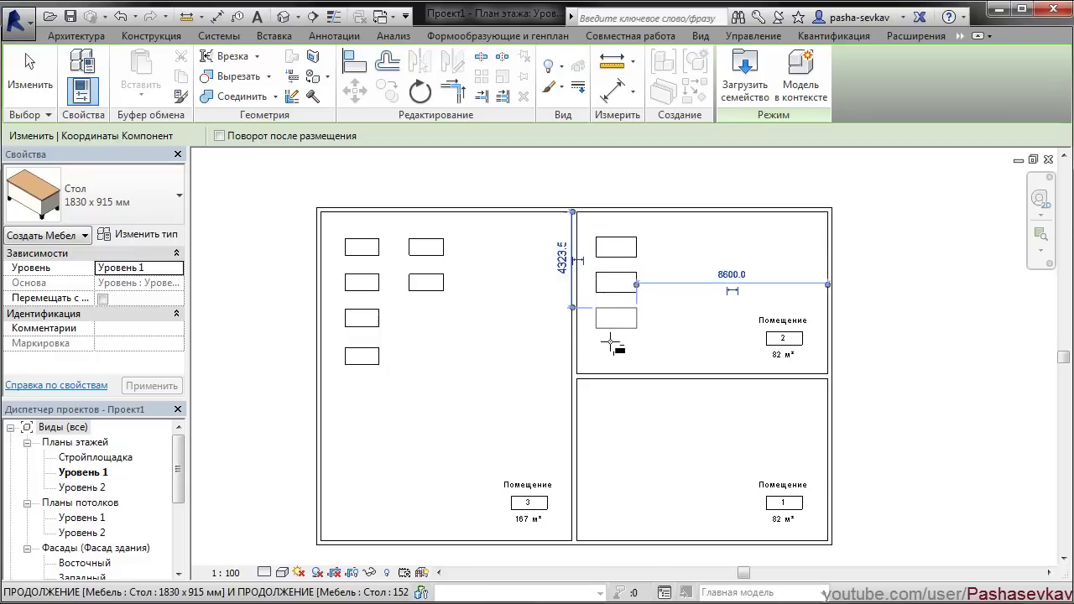
left_click(616, 317)
left_click(615, 356)
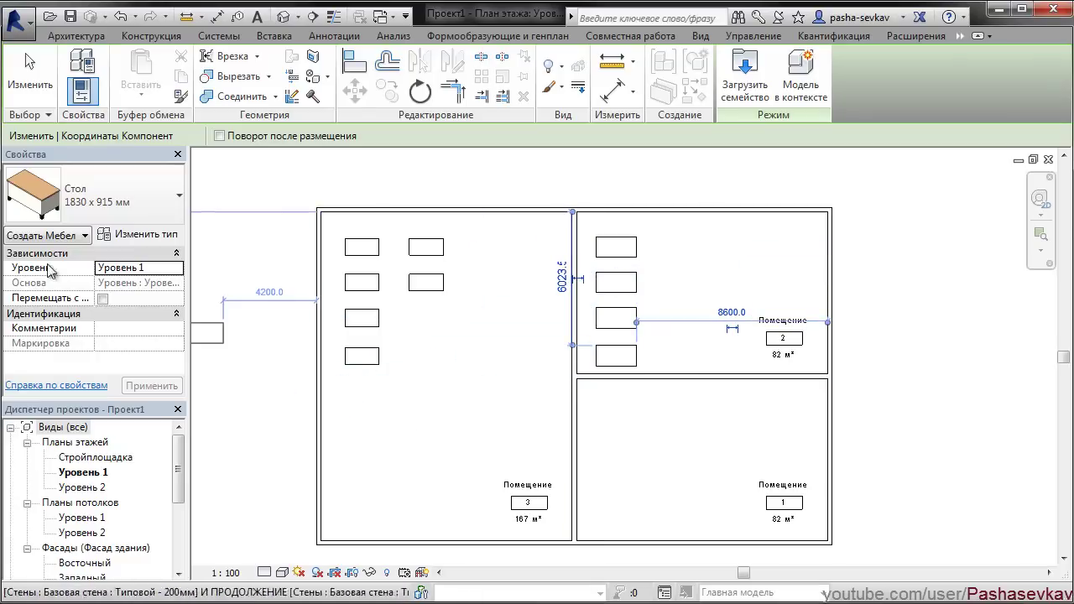
Step: Add a fifth студенческий table to the left column and three in the lower-right room
left_click(117, 195)
left_click(100, 582)
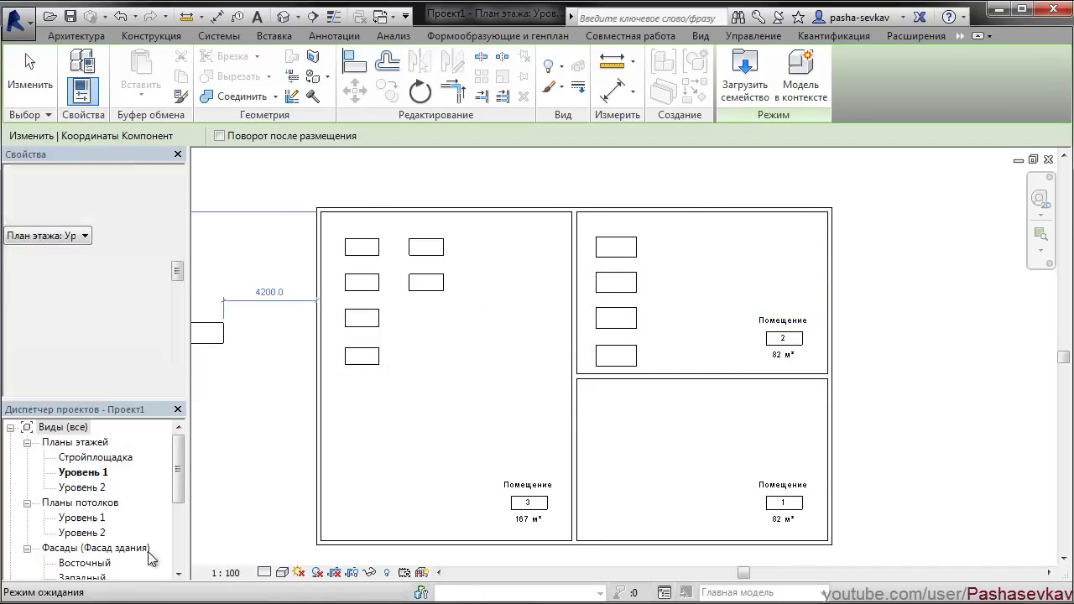
left_click(367, 396)
left_click(612, 416)
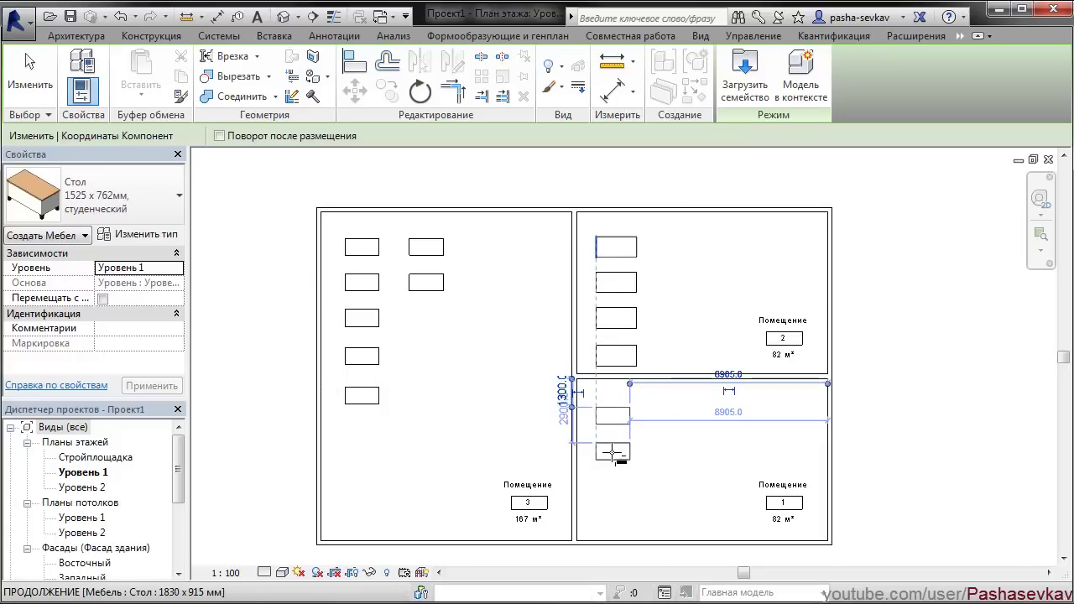
left_click(612, 453)
left_click(612, 484)
Step: Place two 1525 x 762 мм tables along the bottom of the lower-right room
left_click(126, 196)
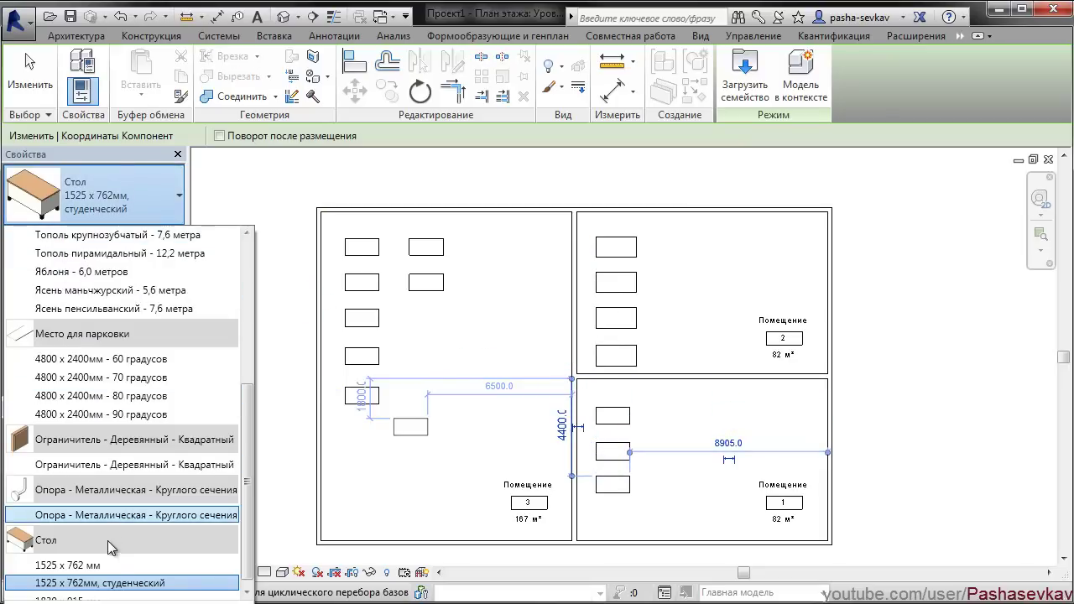
left_click(107, 566)
left_click(613, 514)
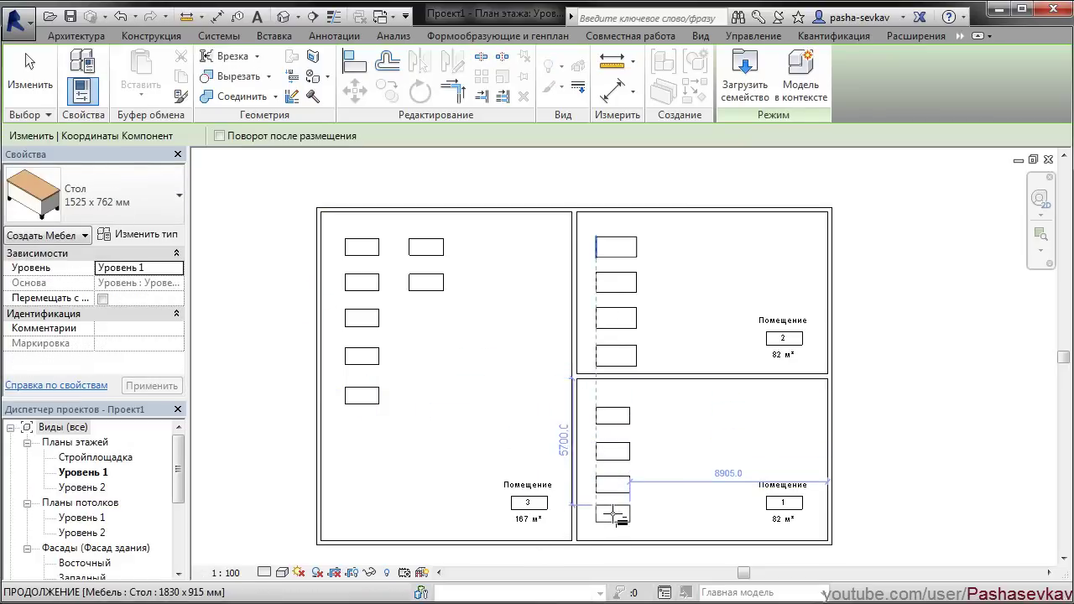
left_click(659, 513)
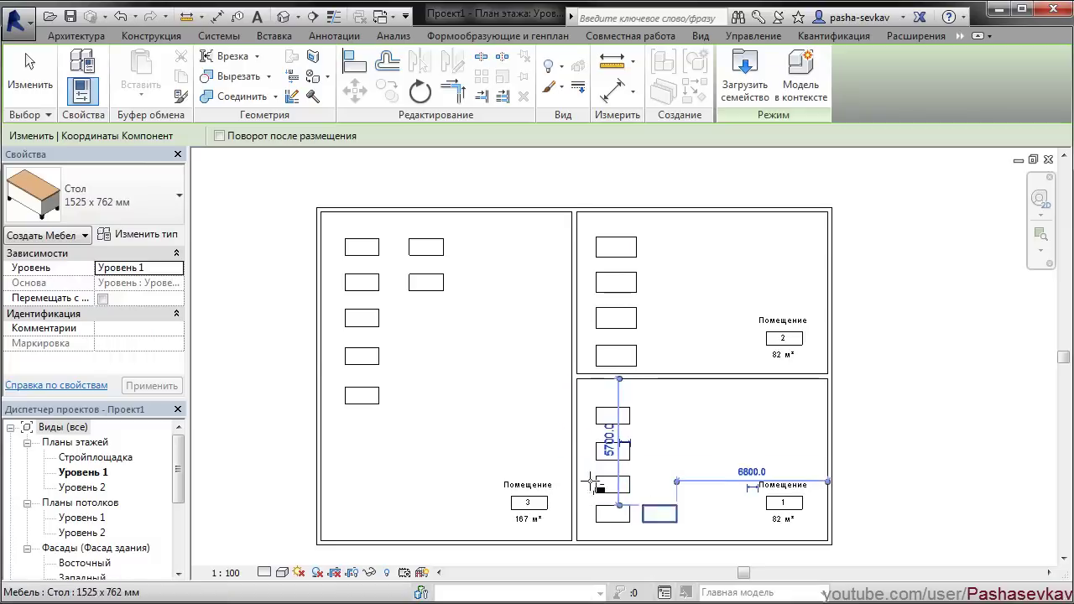
Step: Add one 1830 x 915 мм table in the lower-right room and finish placing
left_click(108, 213)
scroll(84, 470, "down", 1)
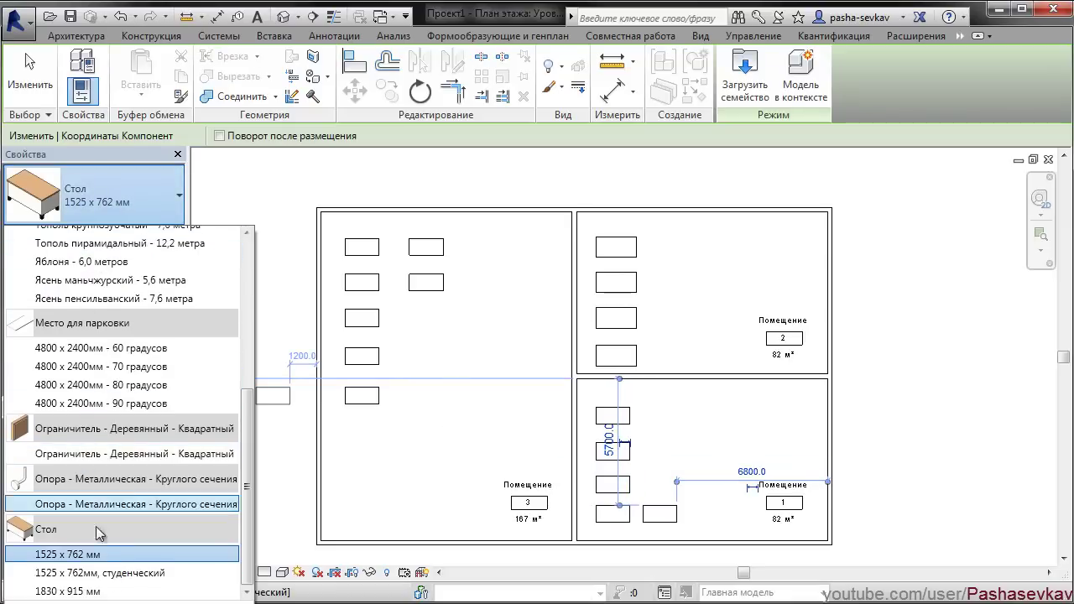
left_click(92, 590)
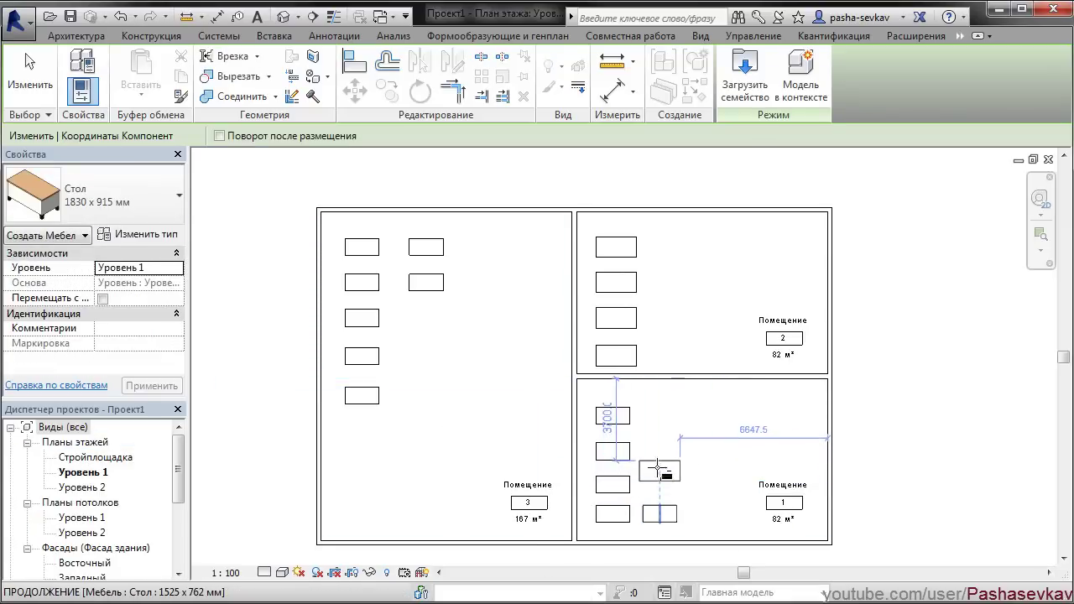
left_click(656, 414)
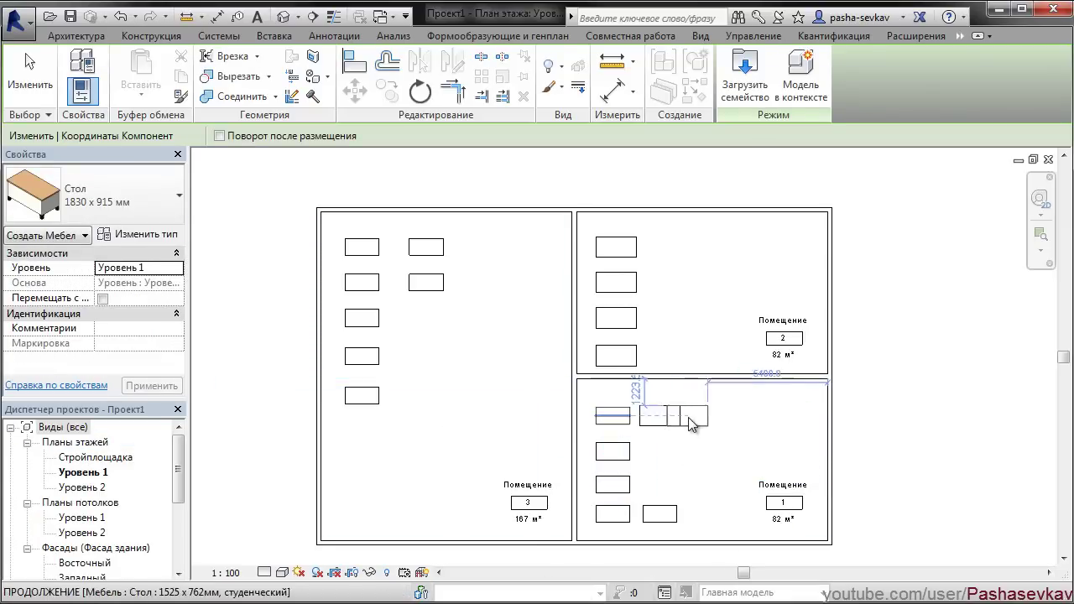
key("Escape")
mouse_move(693, 402)
middle_mouse_down()
mouse_move(735, 399)
mouse_move(720, 396)
middle_mouse_up()
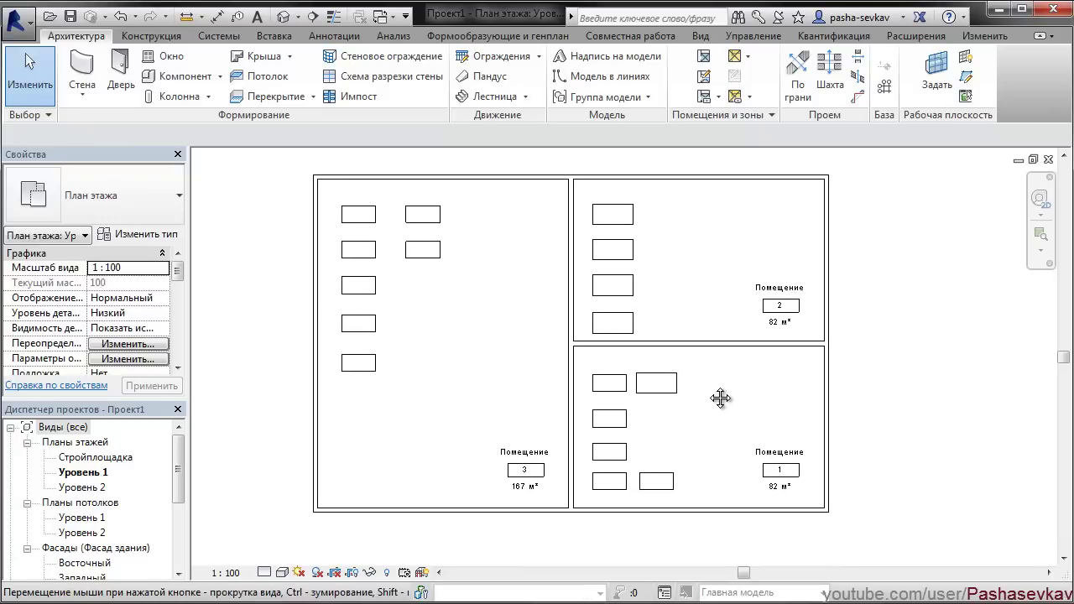
left_click(617, 250)
right_click(616, 252)
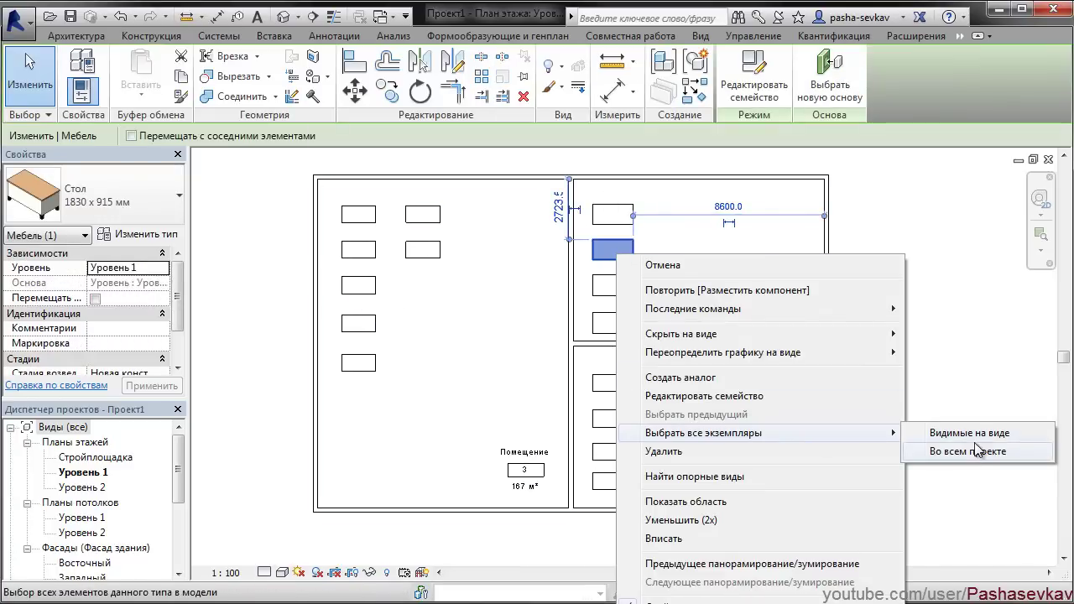
left_click(977, 453)
left_click(610, 383)
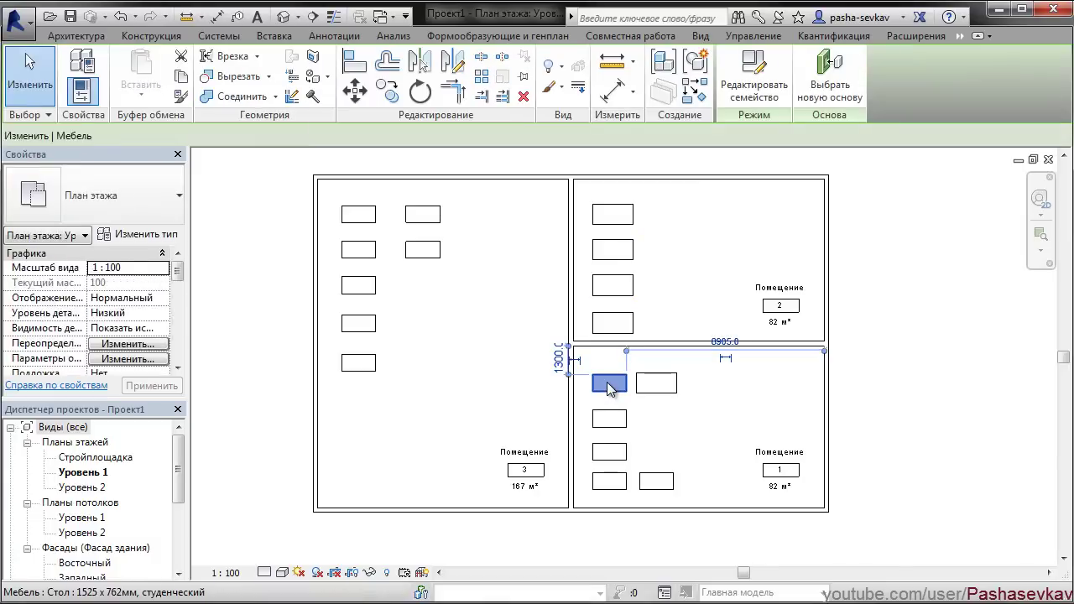
right_click(607, 383)
left_click(948, 579)
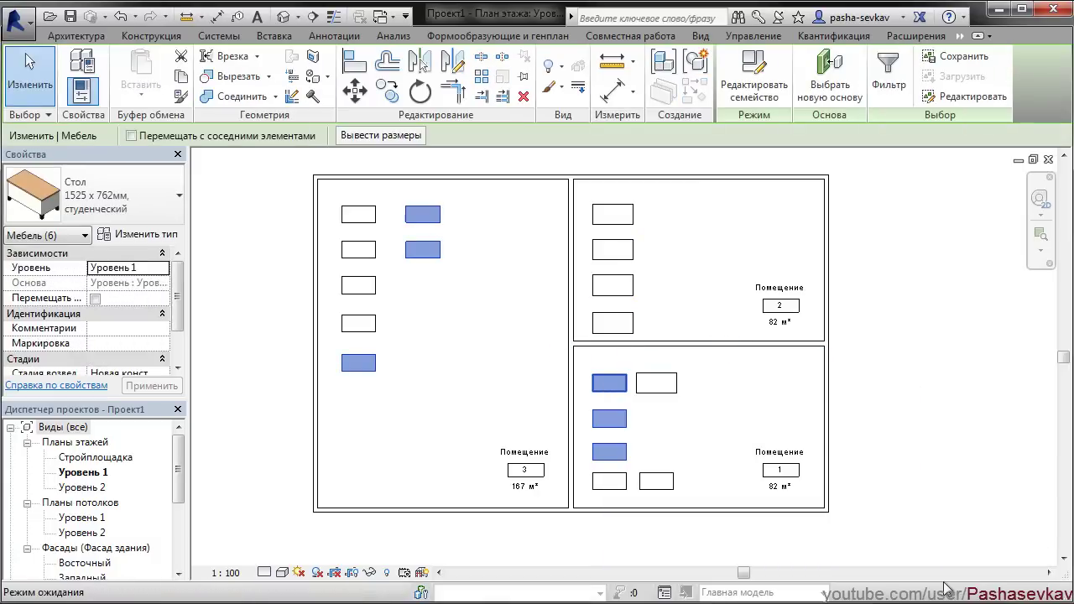
left_click(621, 477)
right_click(622, 475)
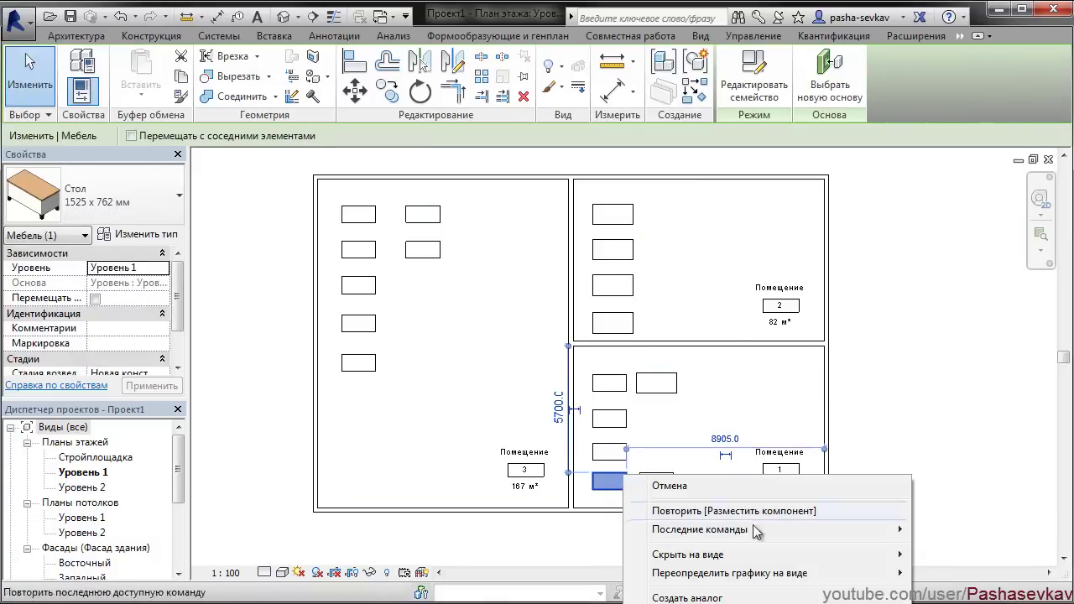
left_click(671, 601)
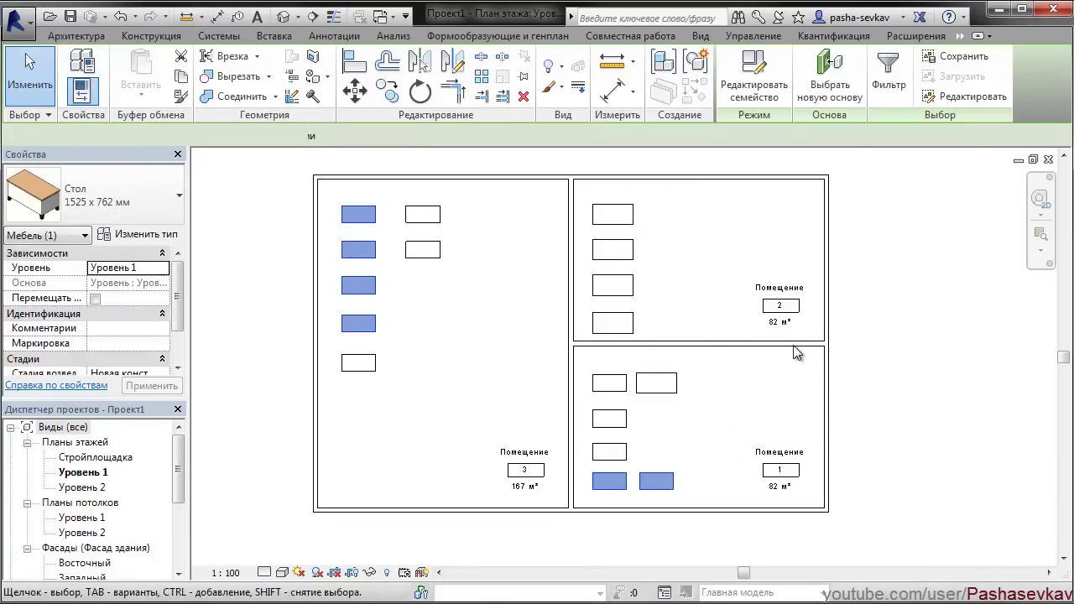
left_click(776, 424)
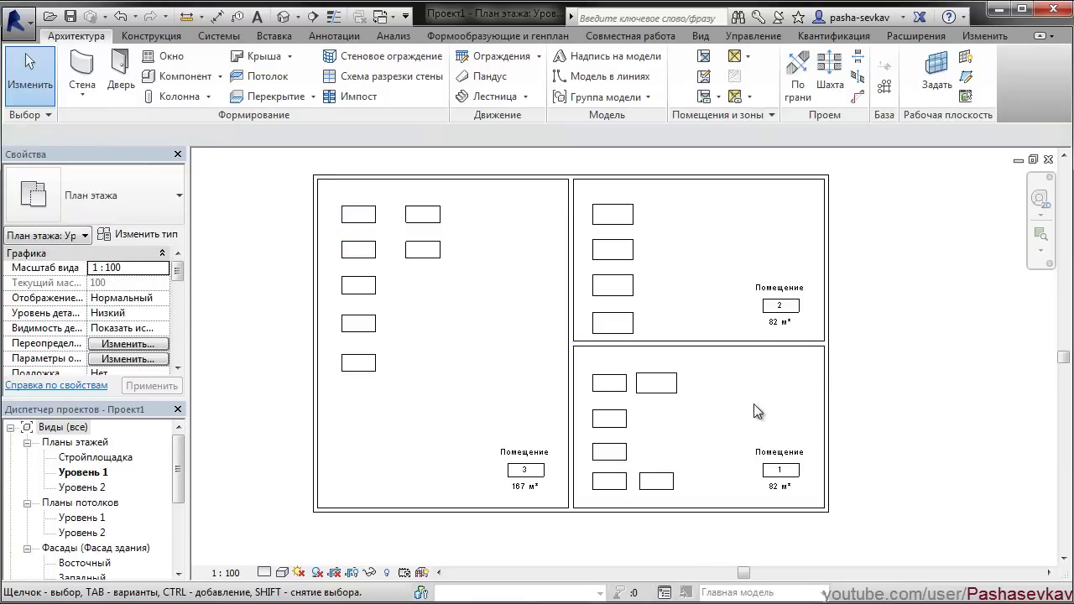
middle_click_drag(754, 404, 778, 383)
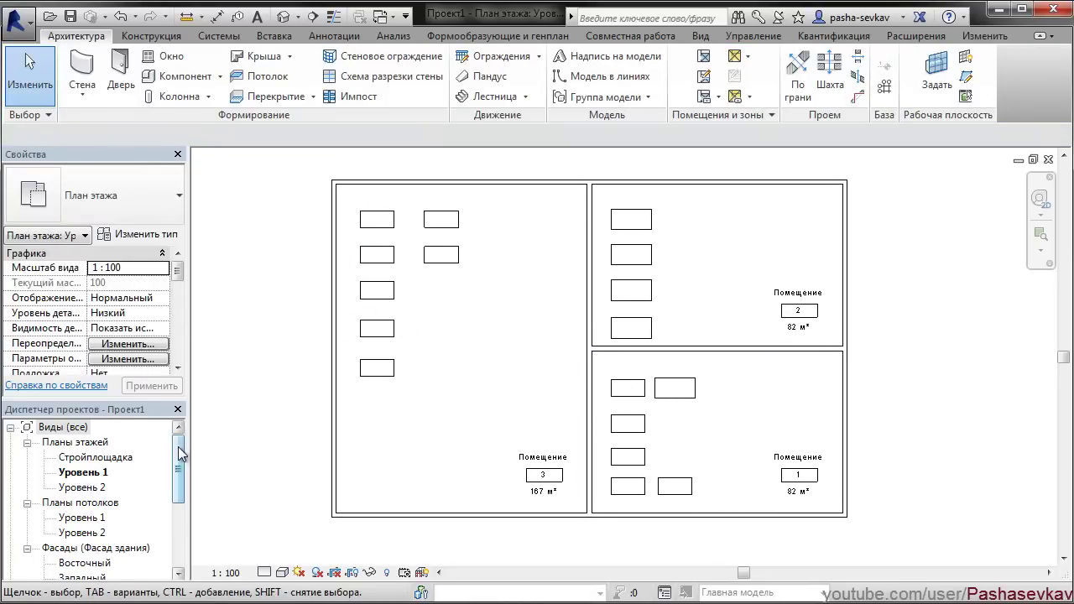
Step: Select Ведомости/Спецификации in the Project Browser and open the View tab's Schedules list
left_click_drag(179, 453, 172, 522)
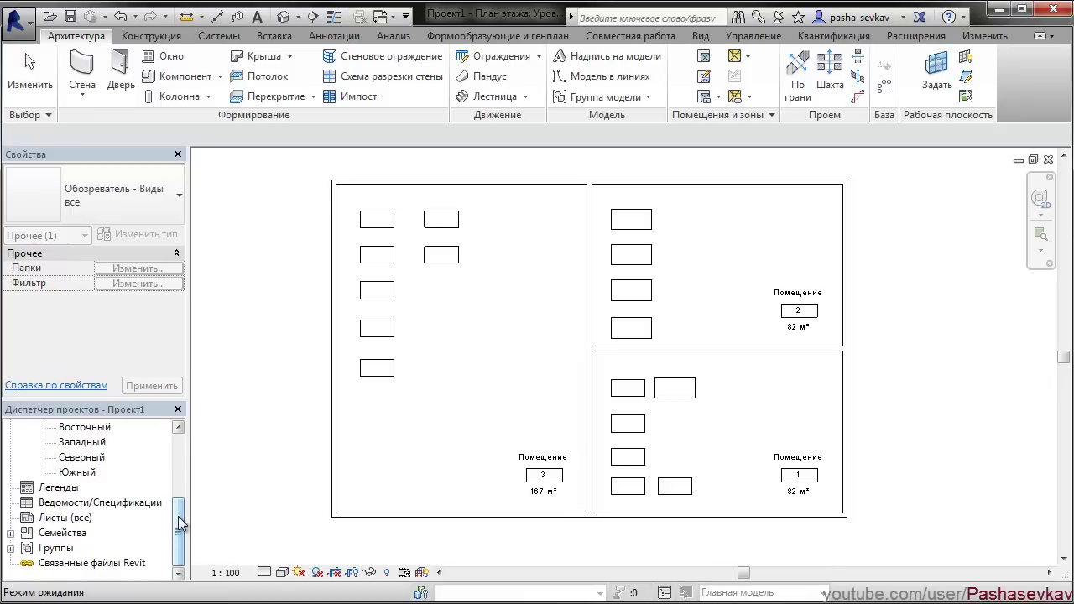
left_click(84, 503)
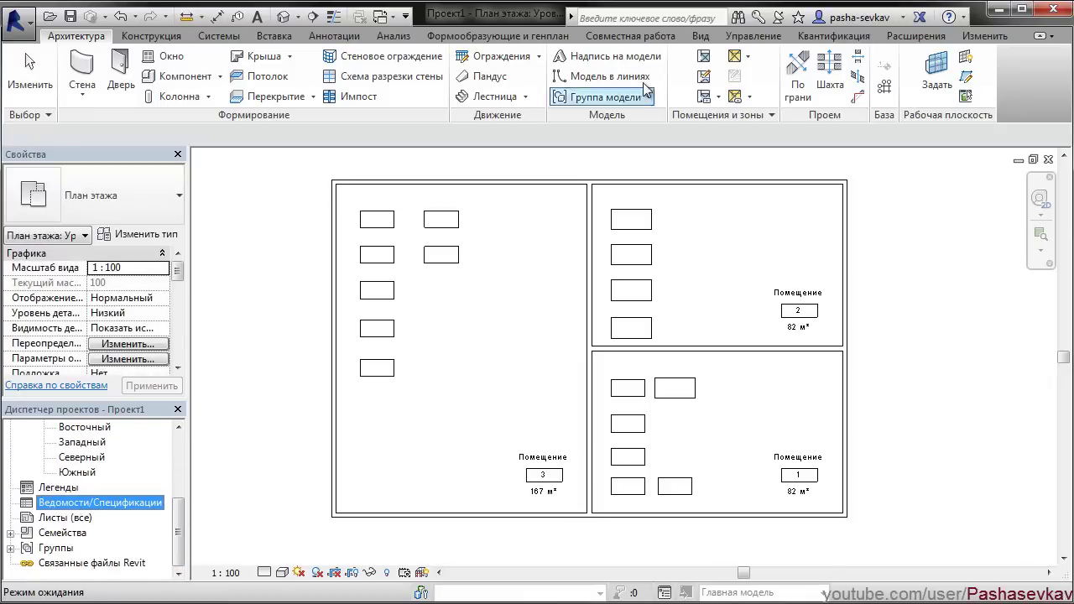
left_click(700, 35)
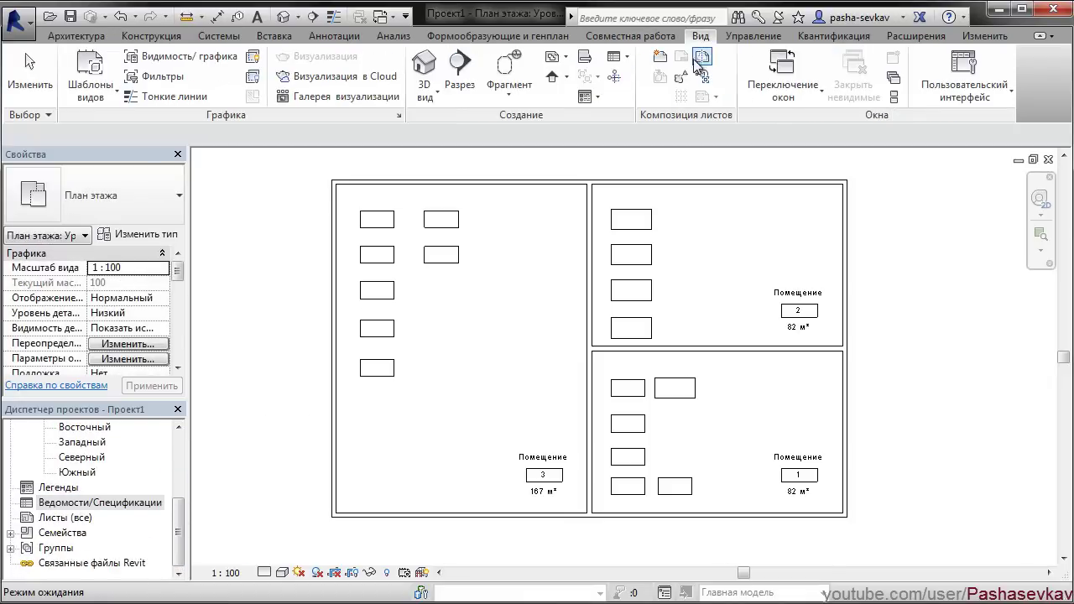
left_click(629, 58)
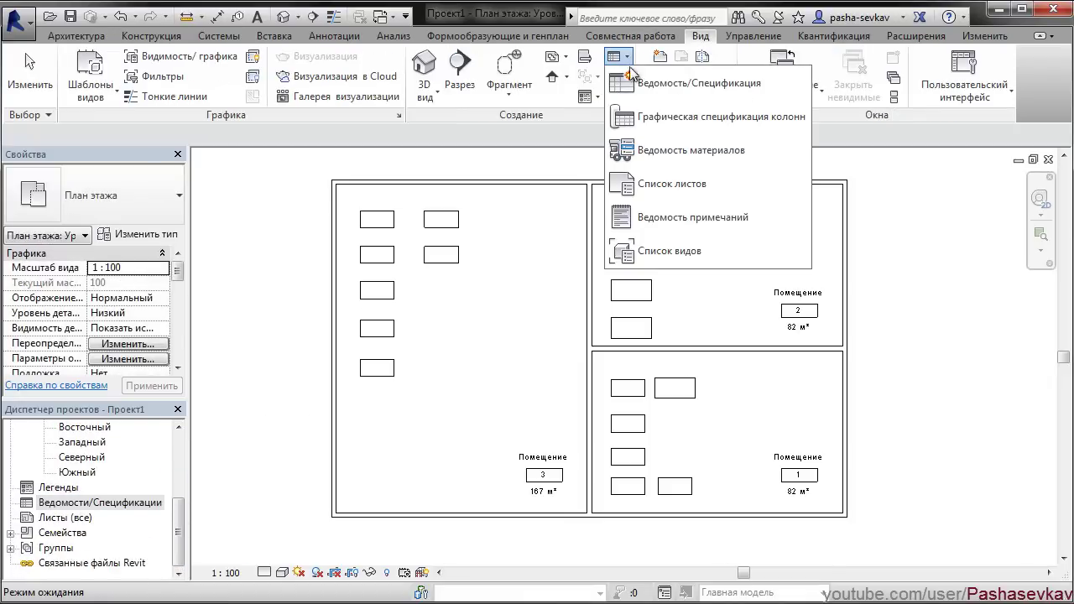
Step: Create a Мебель category schedule, keeping the default name Спецификация мебели
left_click(725, 84)
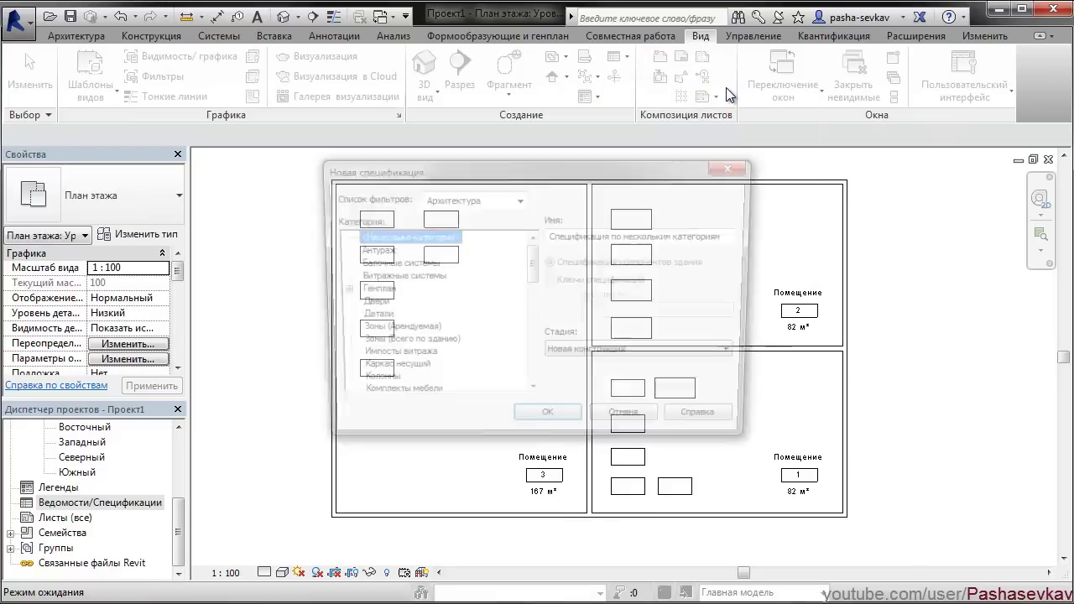
mouse_move(530, 267)
left_mouse_down()
mouse_move(518, 371)
mouse_move(527, 302)
left_mouse_up()
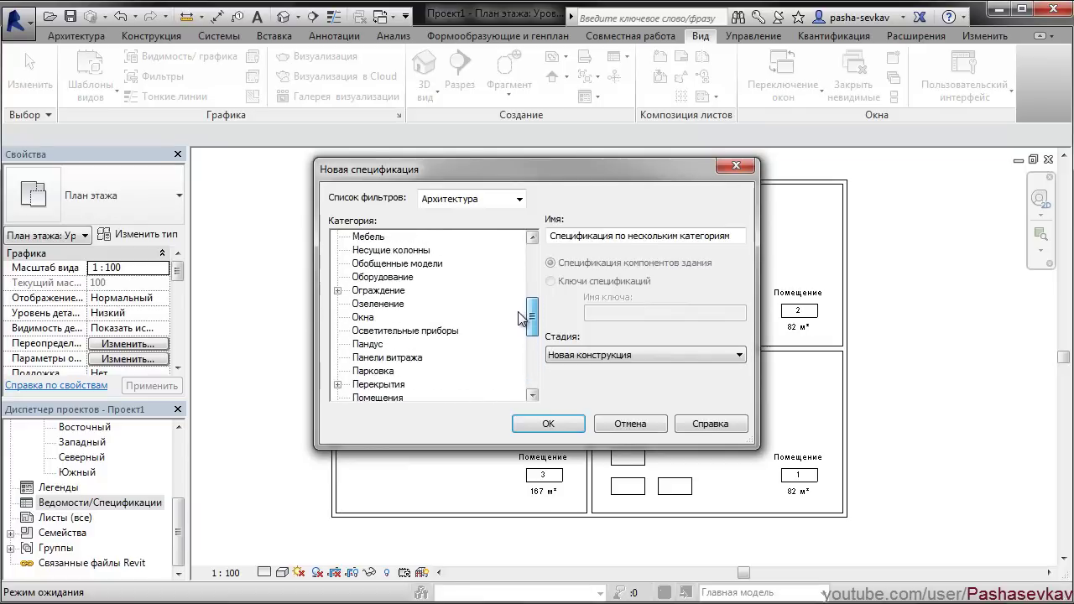
left_click(380, 292)
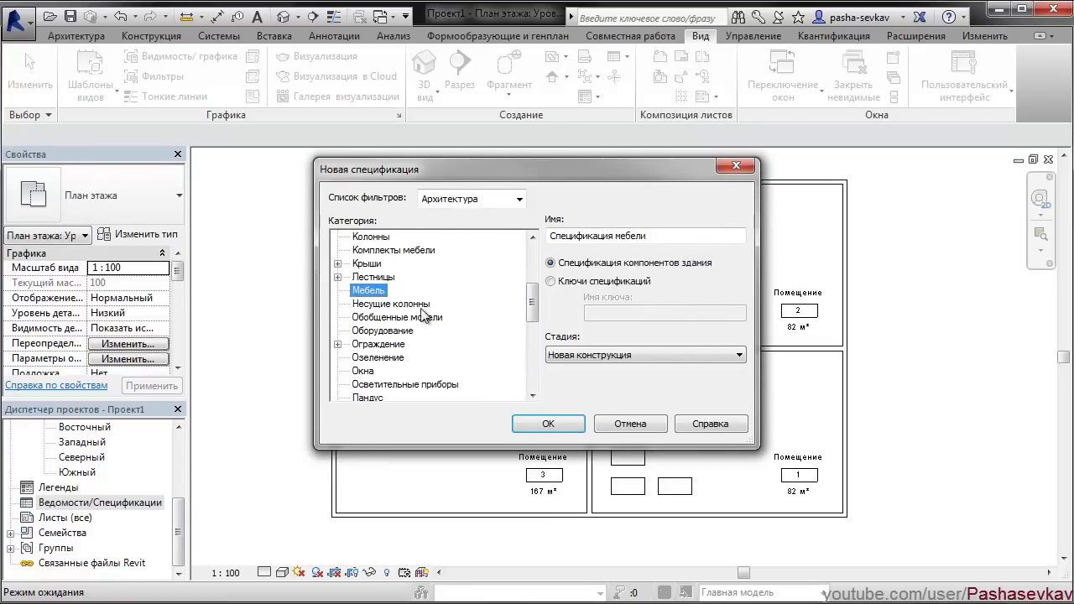
left_click(551, 427)
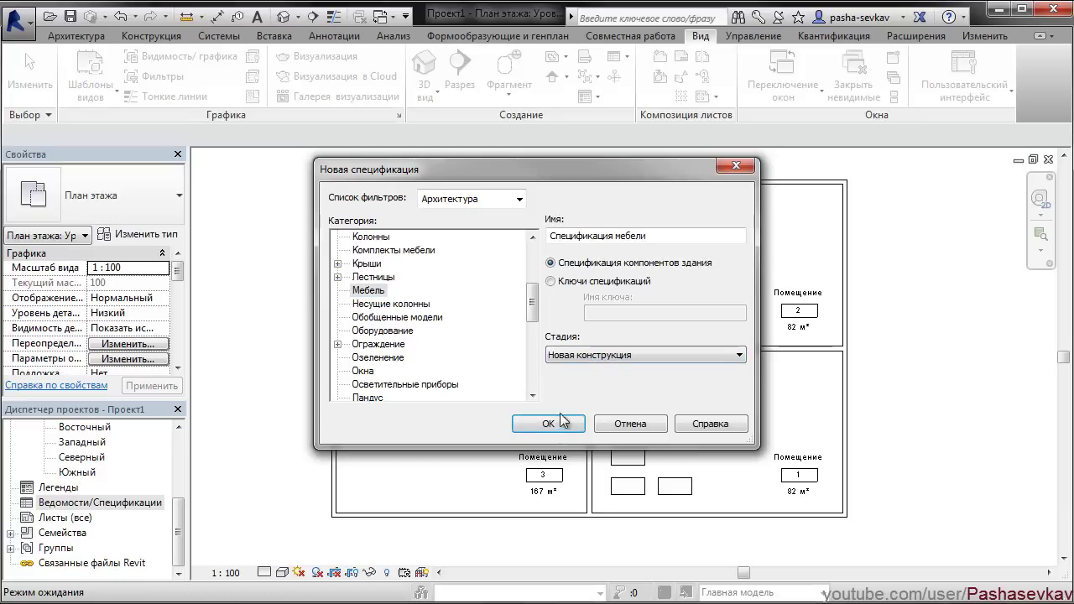
Step: Browse the available schedule fields to locate Маркировка and Тип
left_click(551, 422)
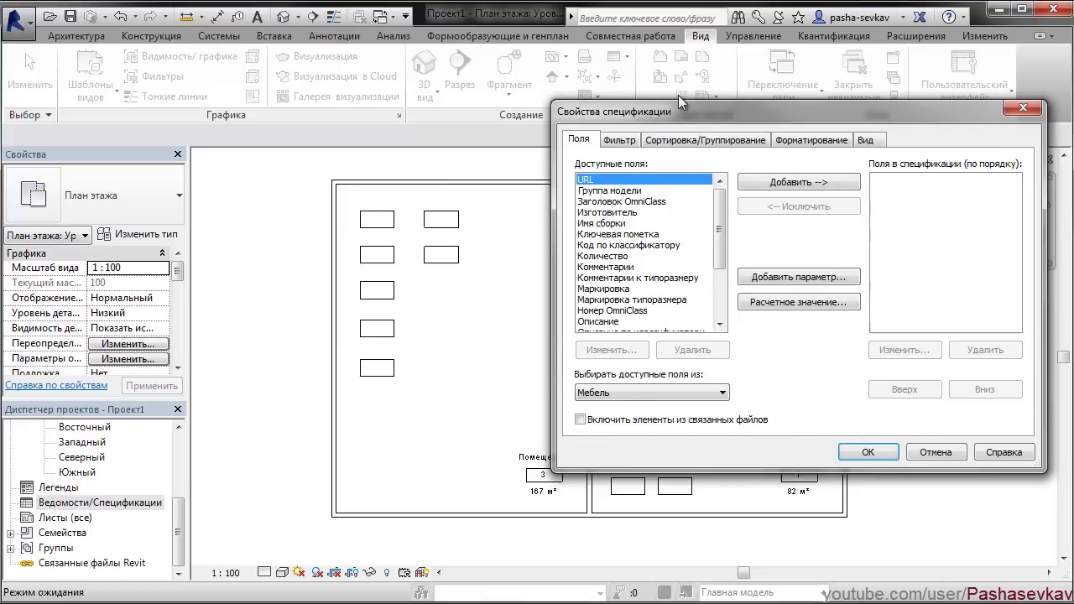
left_click_drag(678, 107, 340, 98)
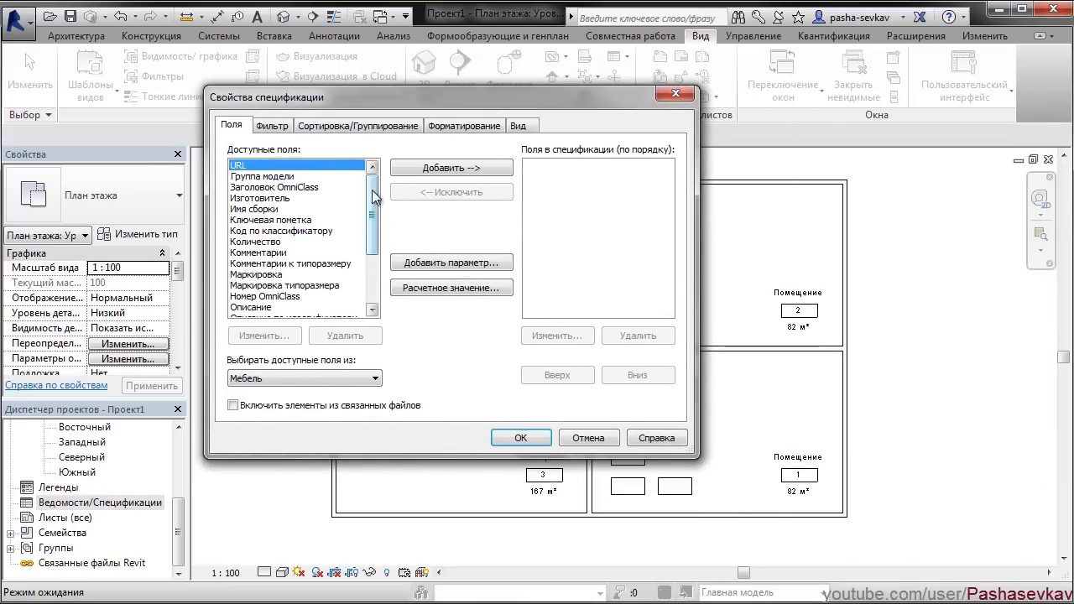
left_click(323, 176)
left_click(315, 209)
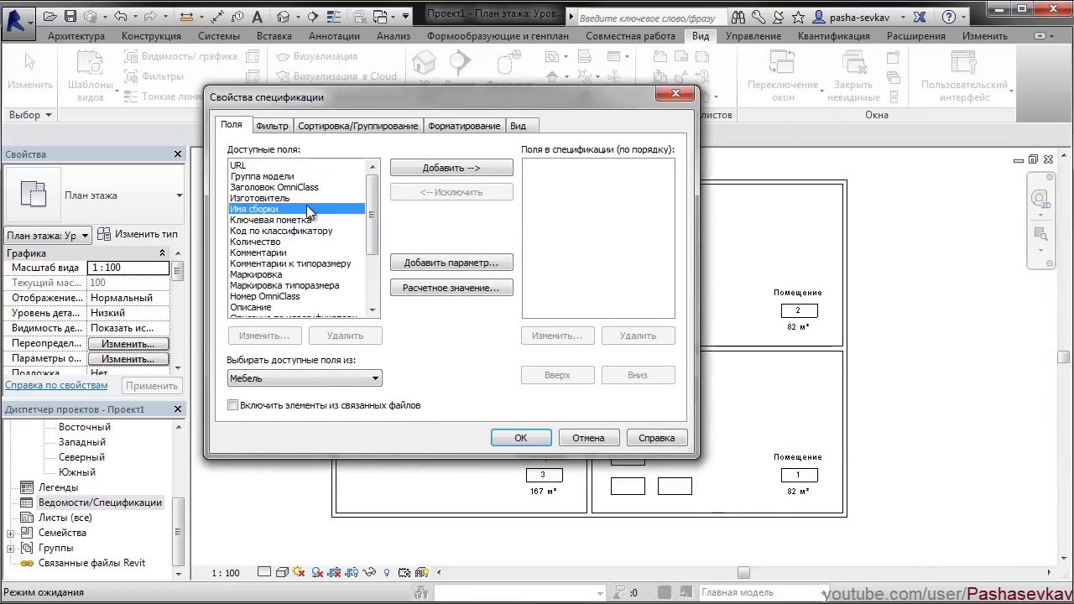
scroll(296, 251, "down", 1)
left_click(311, 209)
scroll(309, 236, "down", 1)
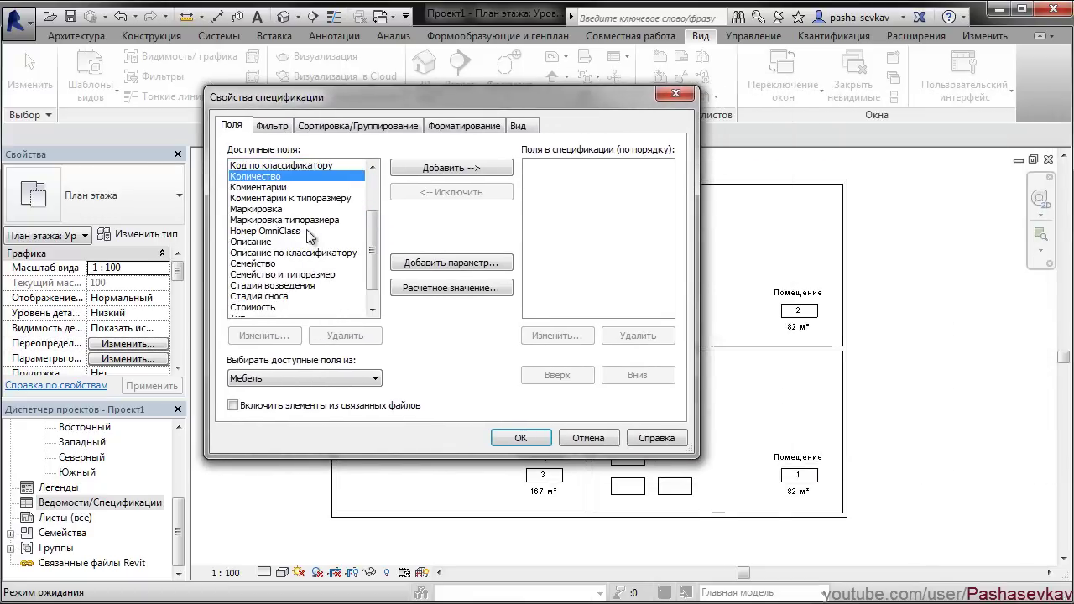
left_click(303, 210)
scroll(307, 227, "down", 1)
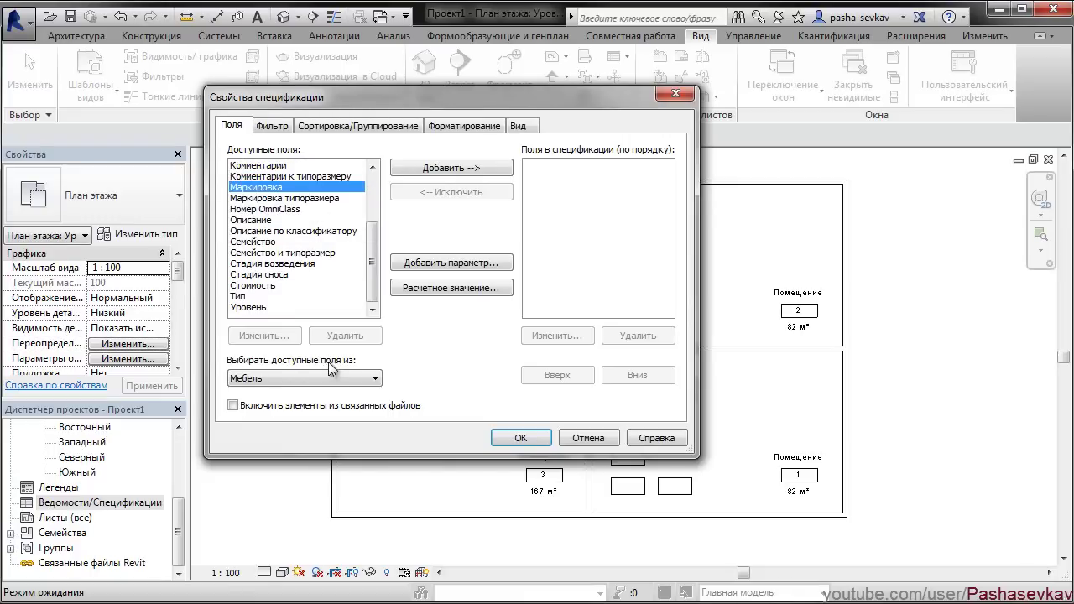
left_click(251, 295)
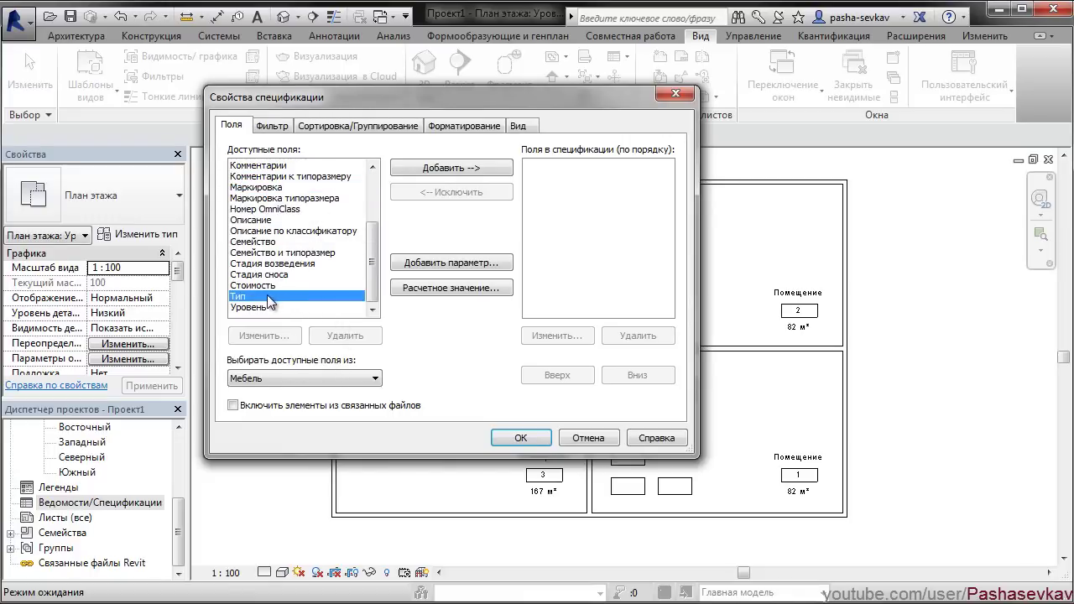
scroll(287, 277, "up", 1)
Step: Add the Маркировка and Тип fields to the schedule
left_click(291, 222)
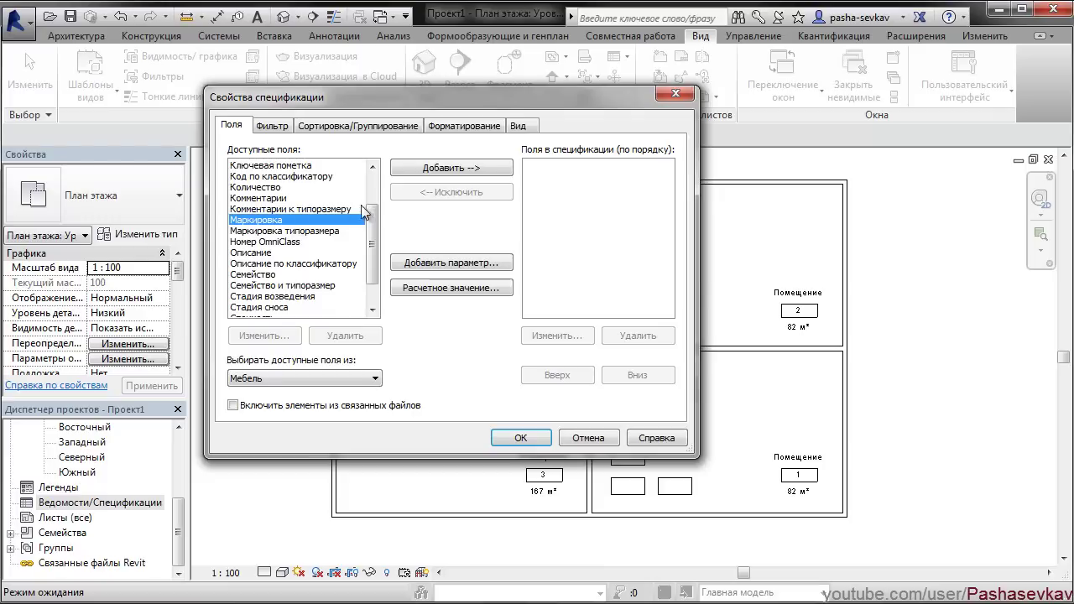
left_click(455, 168)
scroll(334, 288, "down", 1)
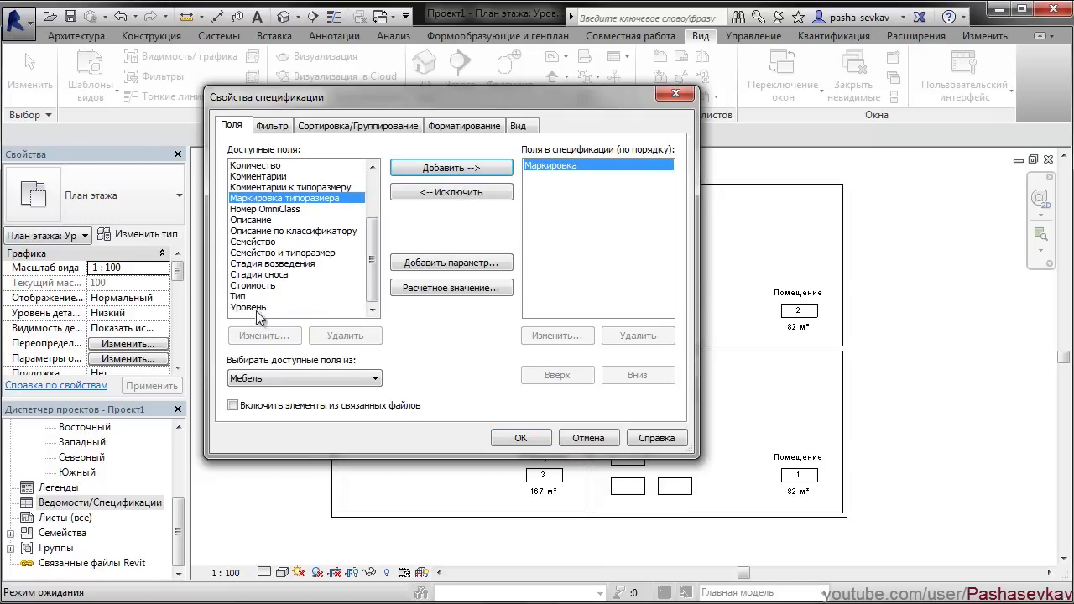
left_click_drag(257, 309, 259, 299)
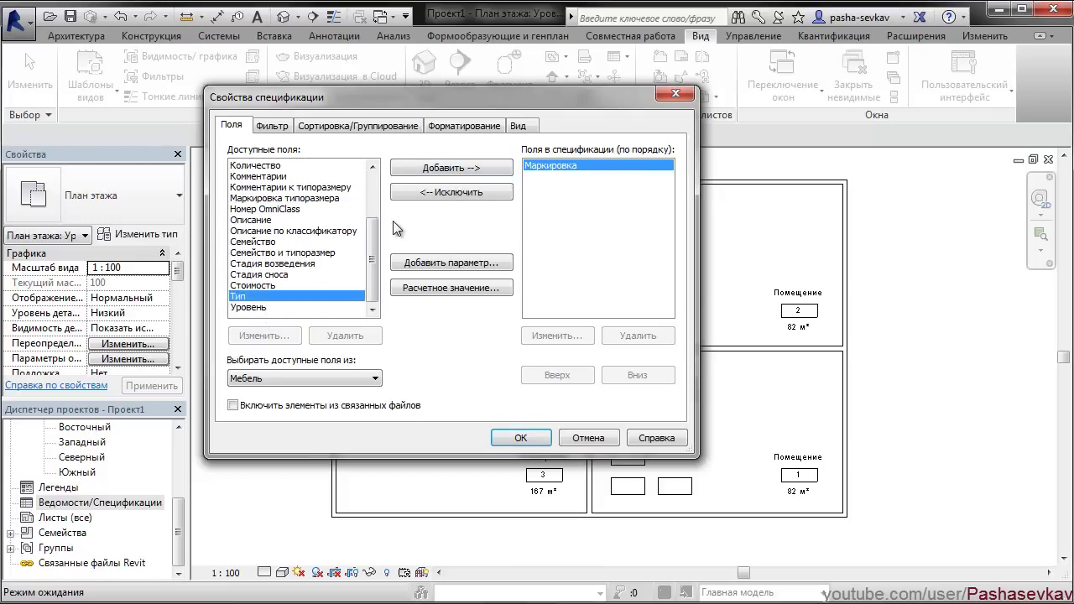
left_click(416, 166)
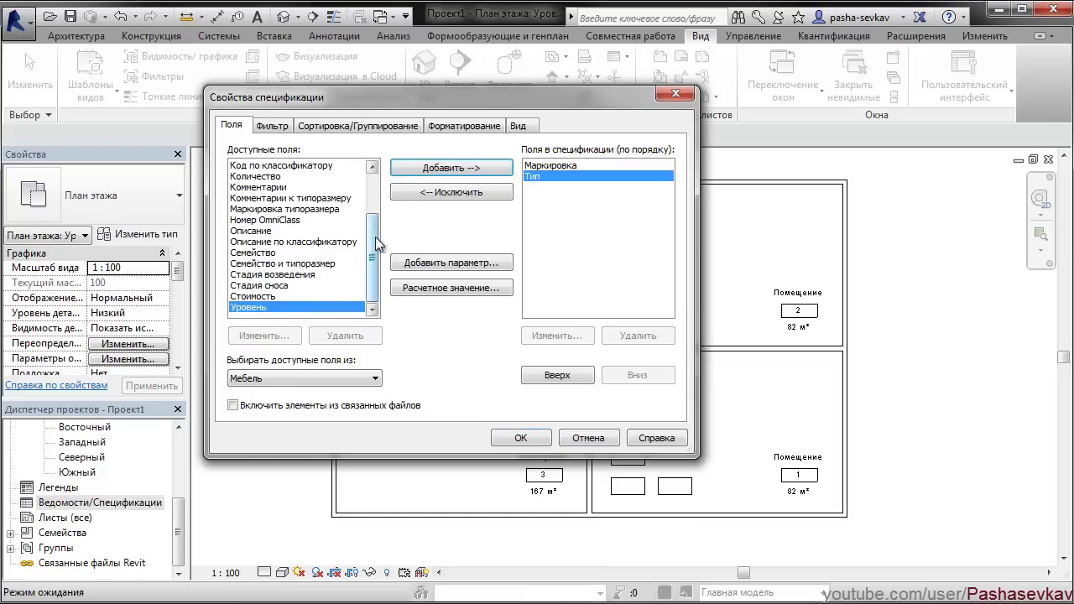
Step: Add Комментарии к типоразмеру and move it above Тип
left_click(348, 199)
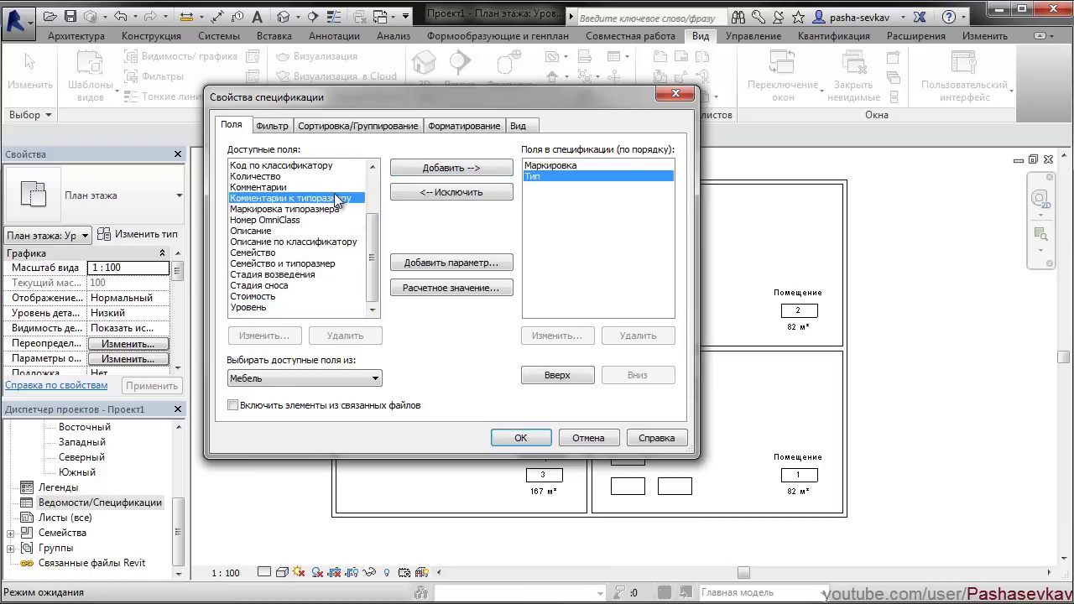
left_click(434, 168)
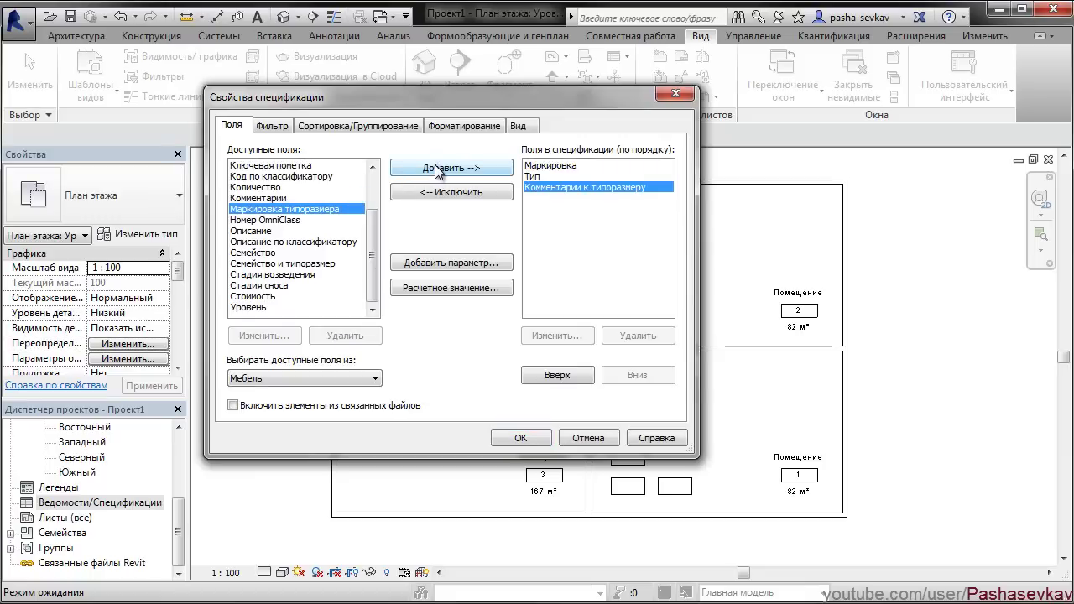
left_click(557, 375)
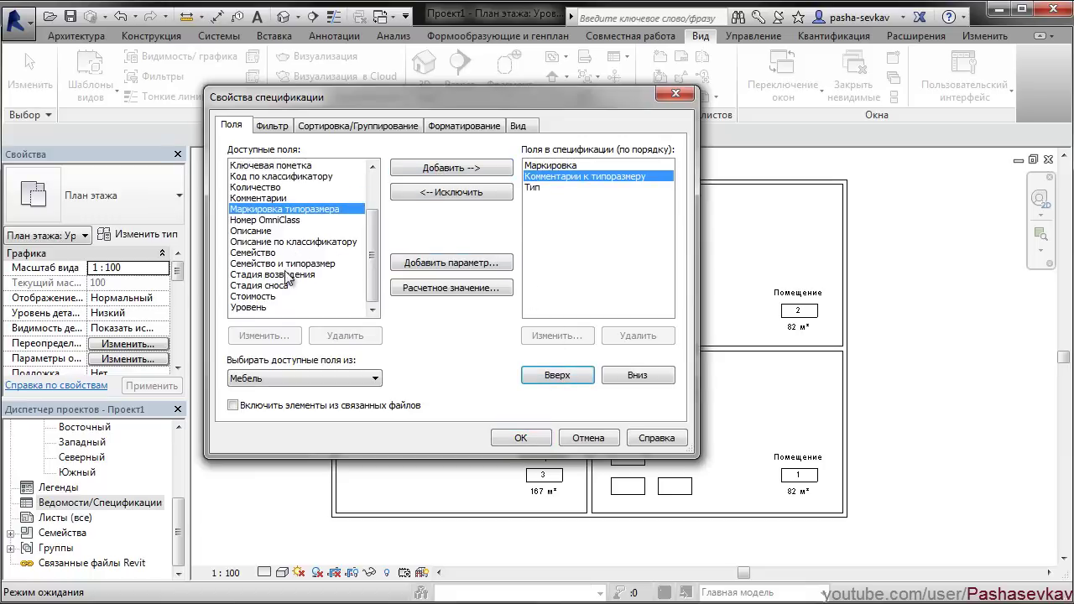
left_click(268, 253)
Step: Add Количество after Тип and Комментарии as the last field
left_click(279, 199)
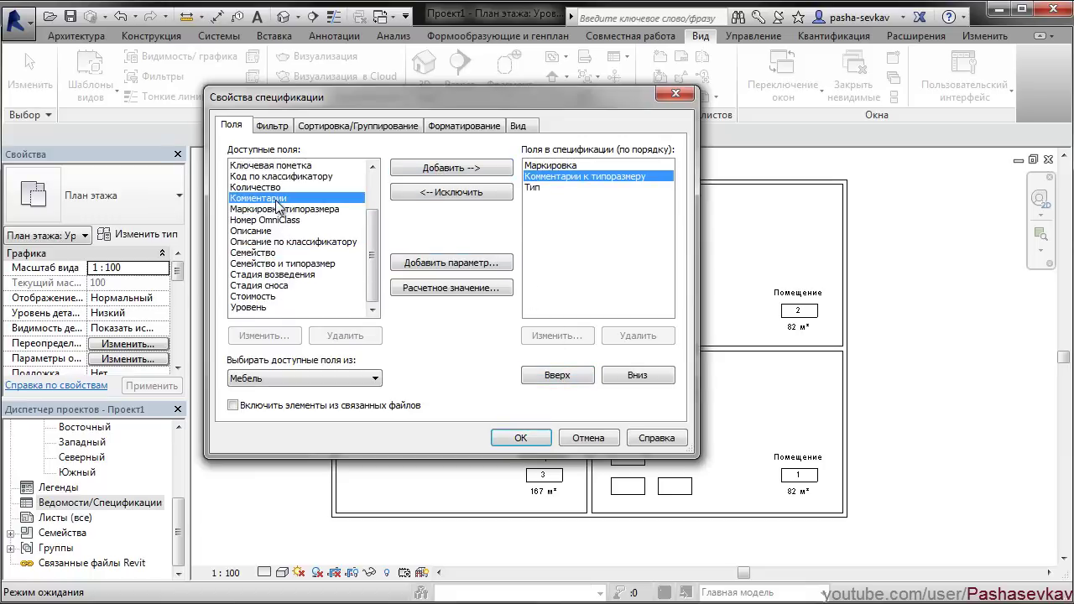
left_click(298, 187)
left_click(455, 166)
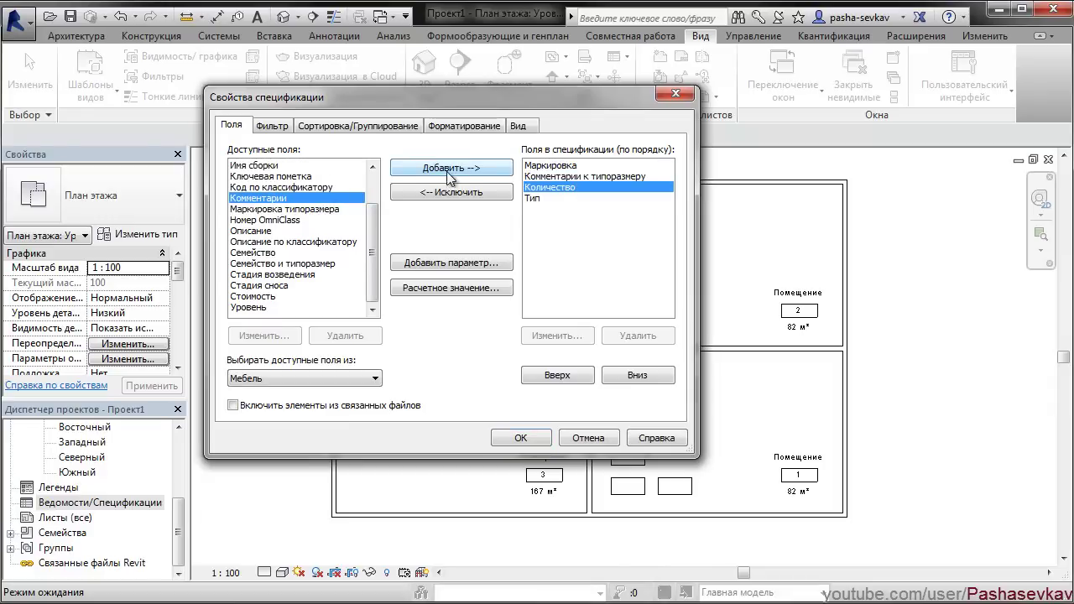
left_click(635, 378)
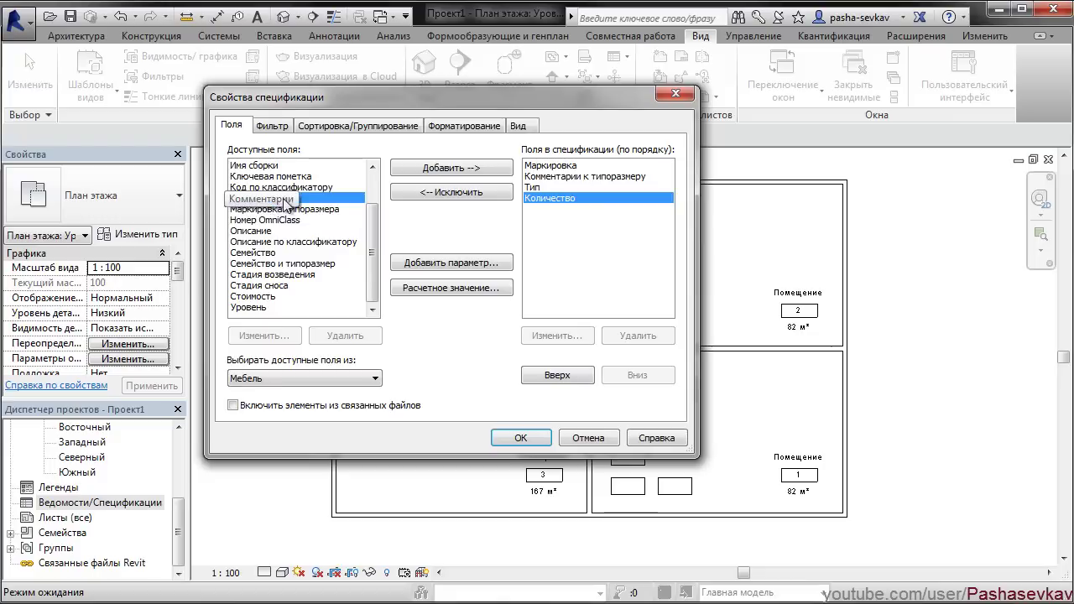
left_click(454, 167)
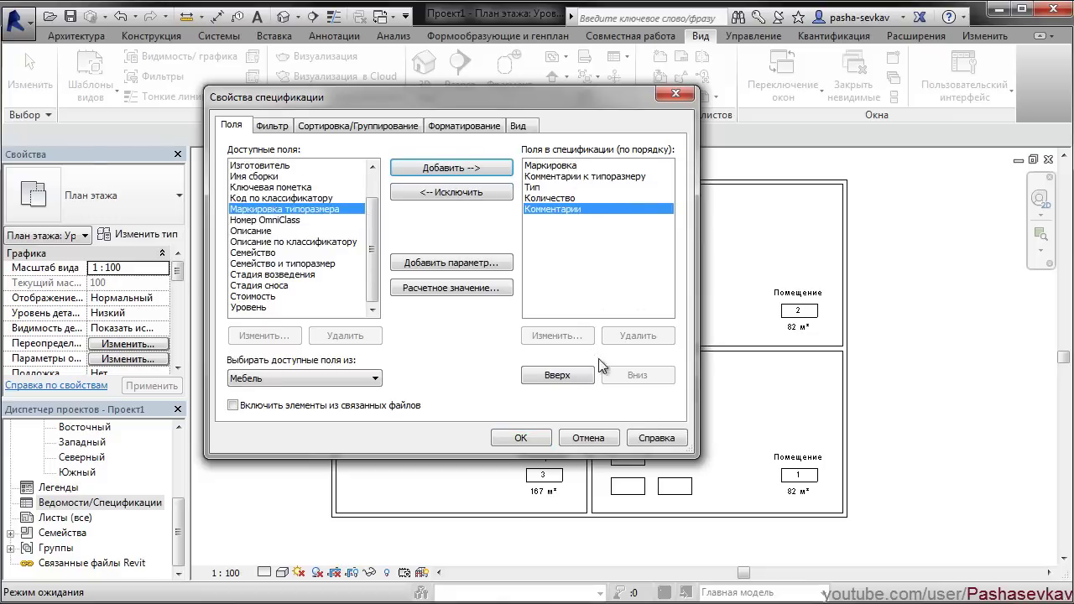
left_click(573, 375)
left_click(636, 375)
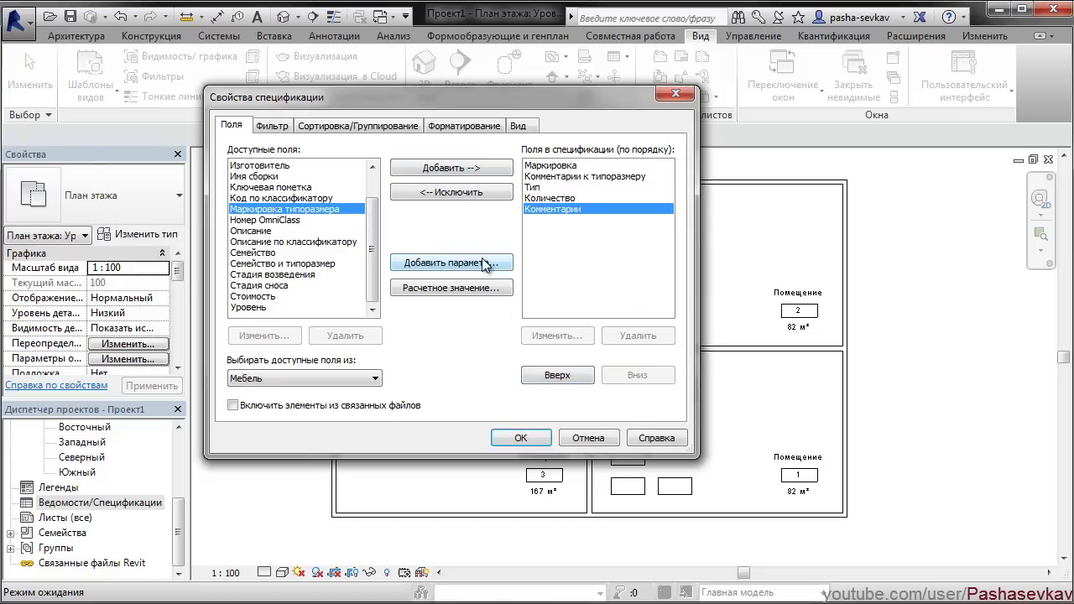
Step: Try a calculated value with formula Маркировка+Комментарии, then discard it
left_click(454, 290)
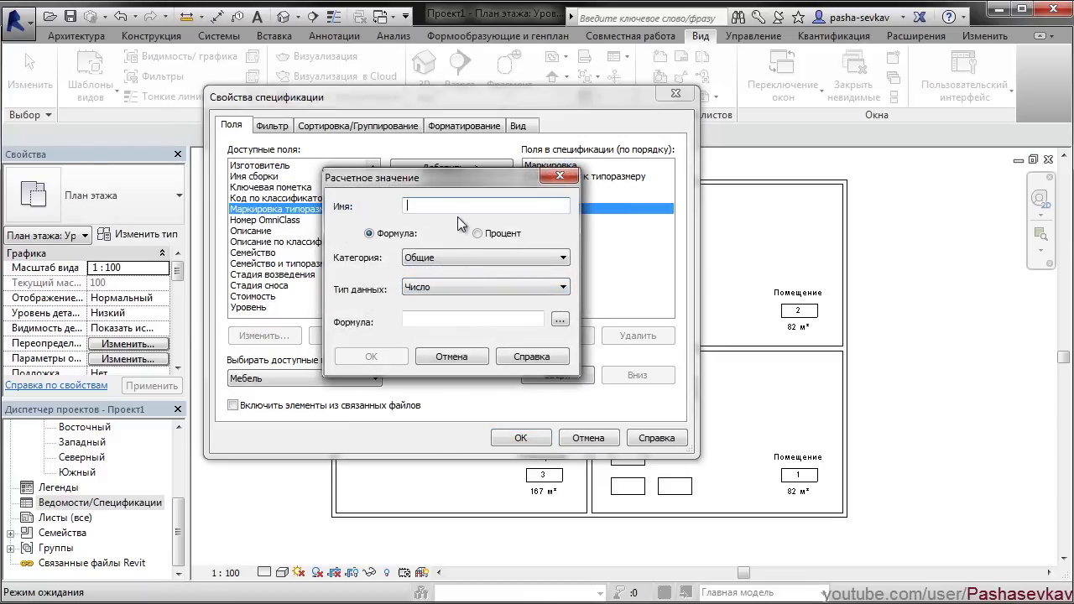
left_click(560, 320)
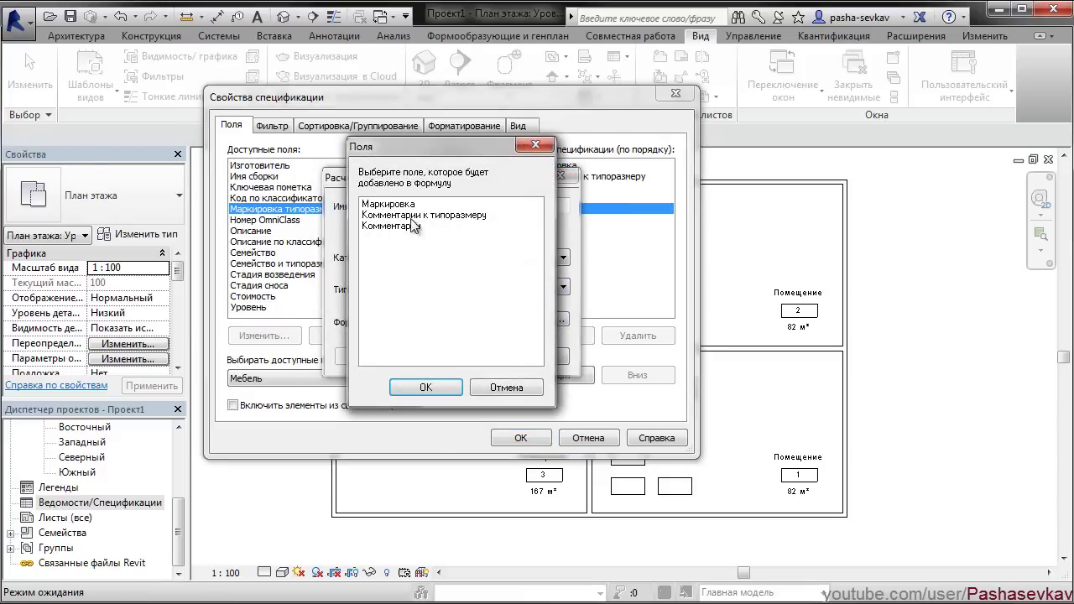
left_click(405, 206)
left_click(426, 386)
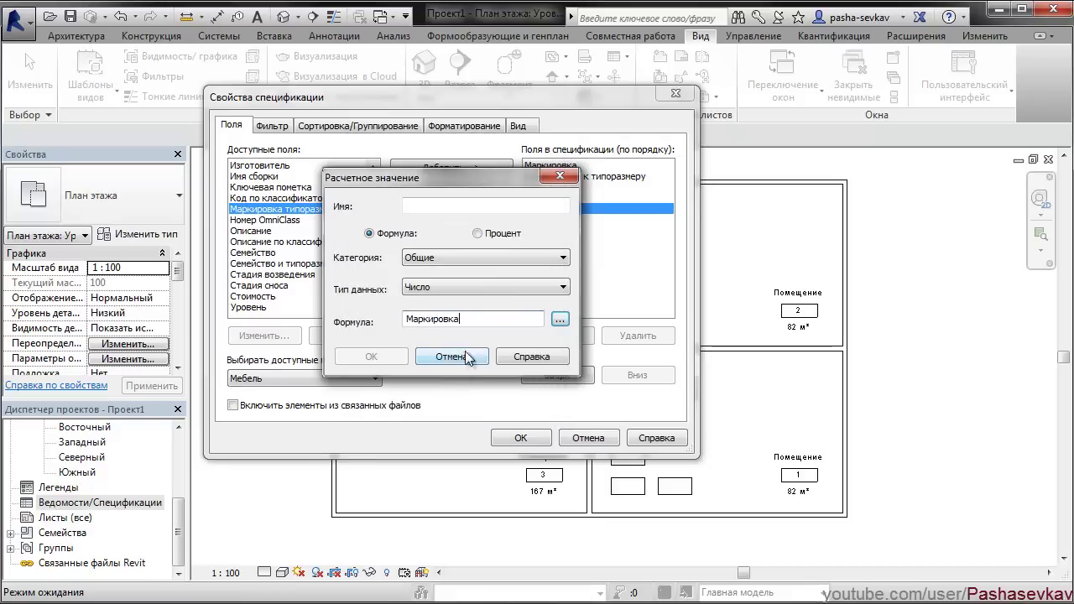
left_click(560, 320)
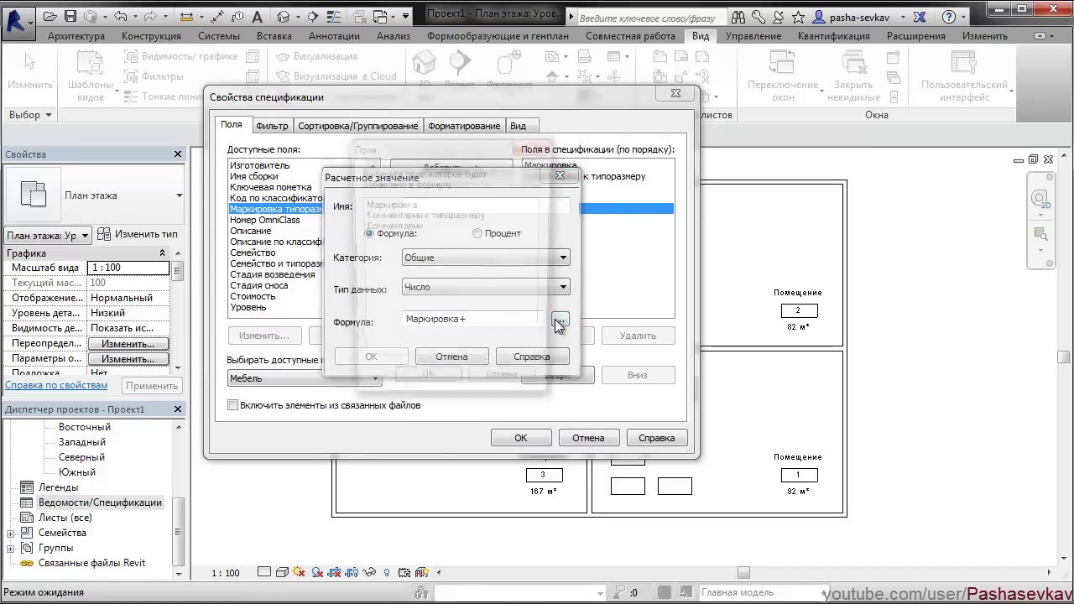
left_click(390, 225)
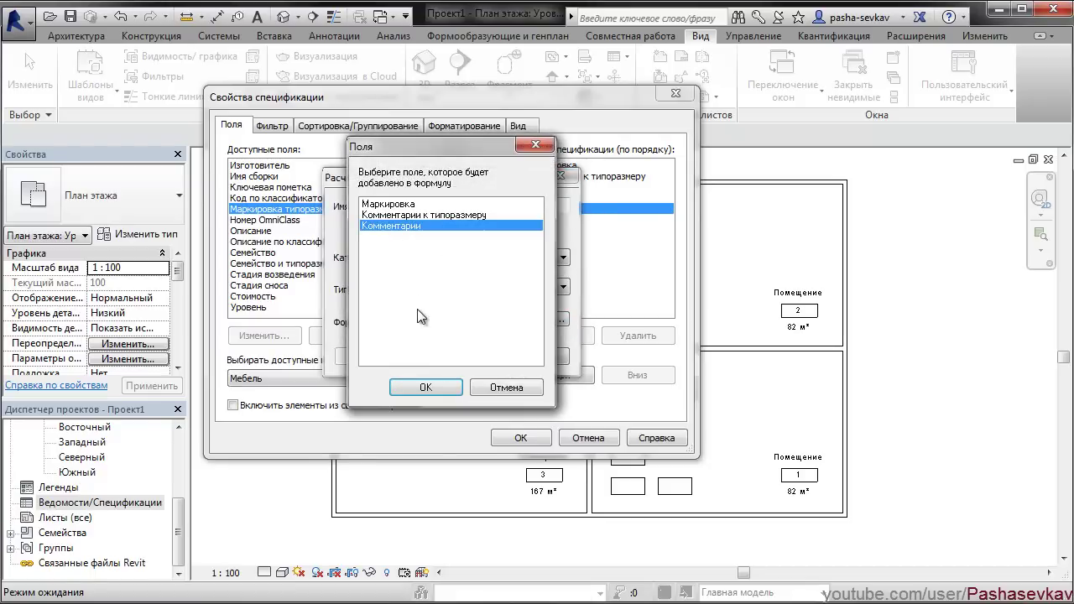
left_click(423, 386)
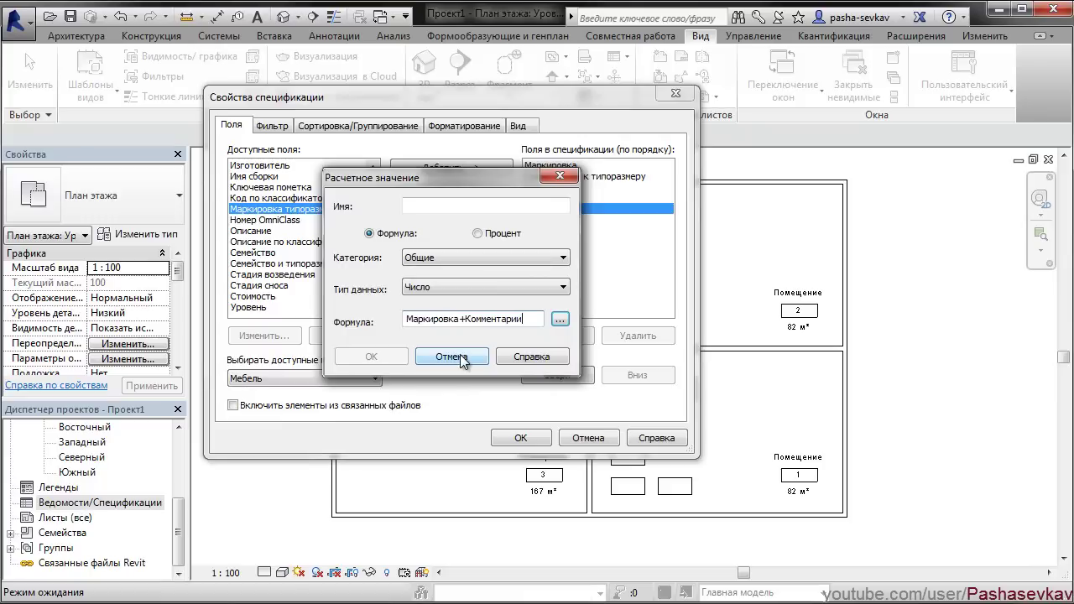
left_click(460, 354)
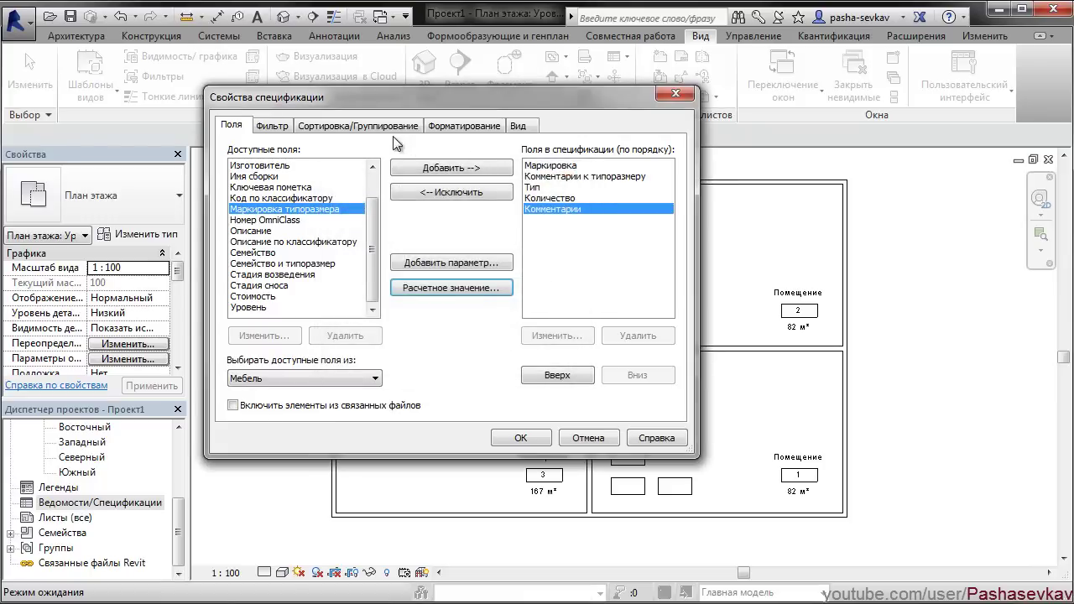
Step: Check the Filter settings, return to Fields and accept the schedule properties
left_click(274, 128)
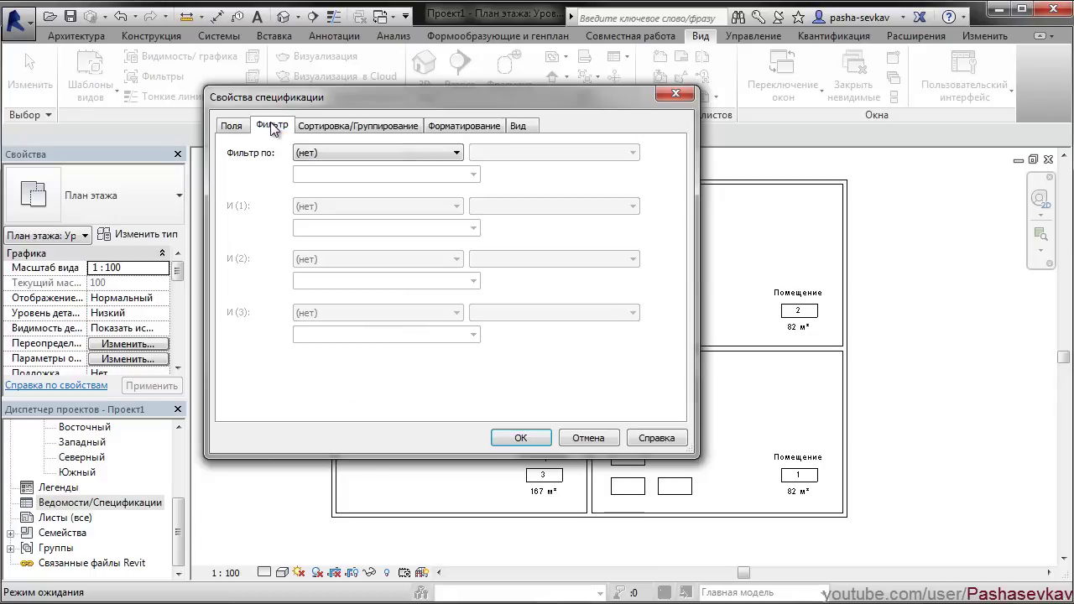
left_click(233, 128)
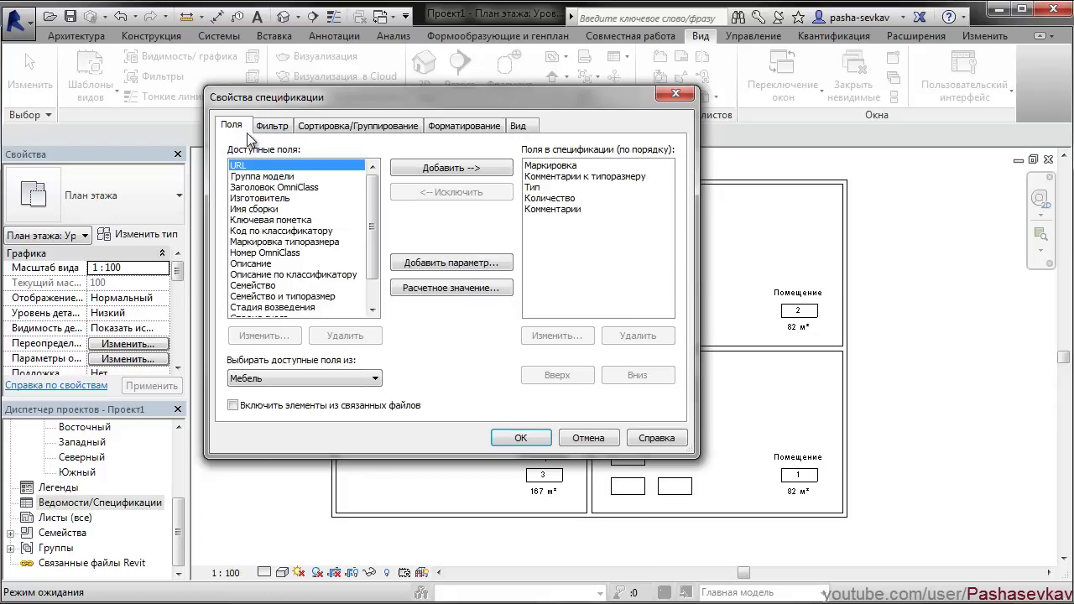
left_click(529, 438)
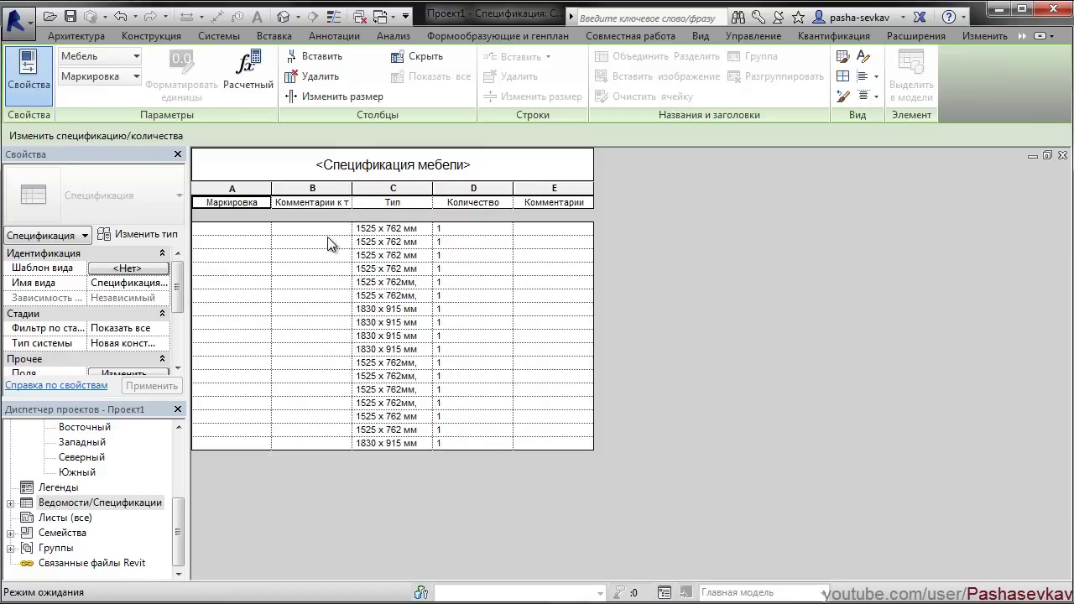
Step: Tile the Уровень 1 floor plan beside the restored schedule window, zoomed to the rooms
left_click(701, 36)
left_click(894, 98)
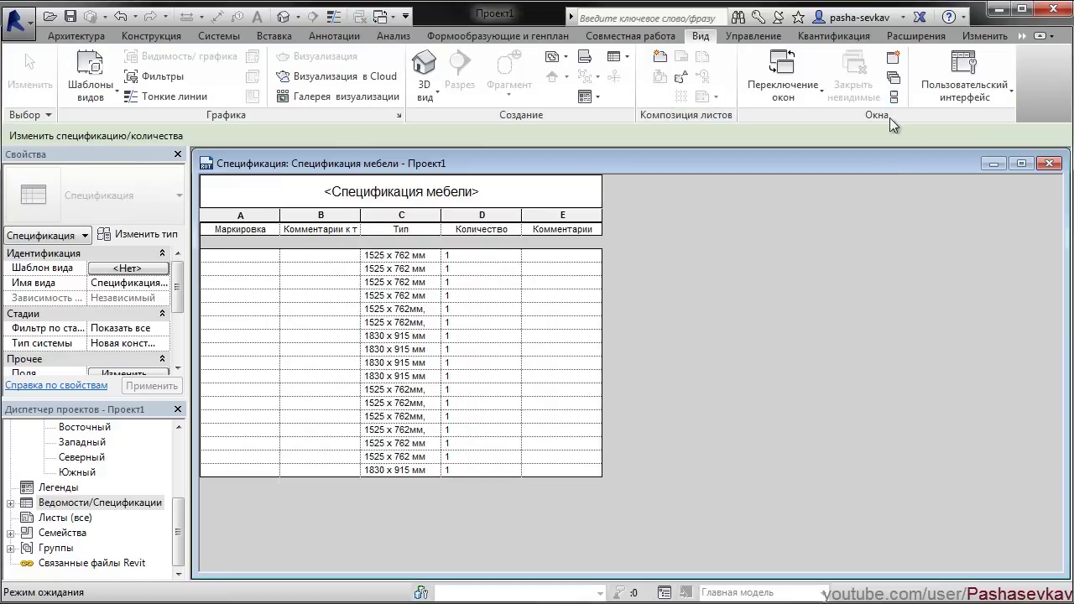
left_click(77, 457)
scroll(80, 470, "up", 3)
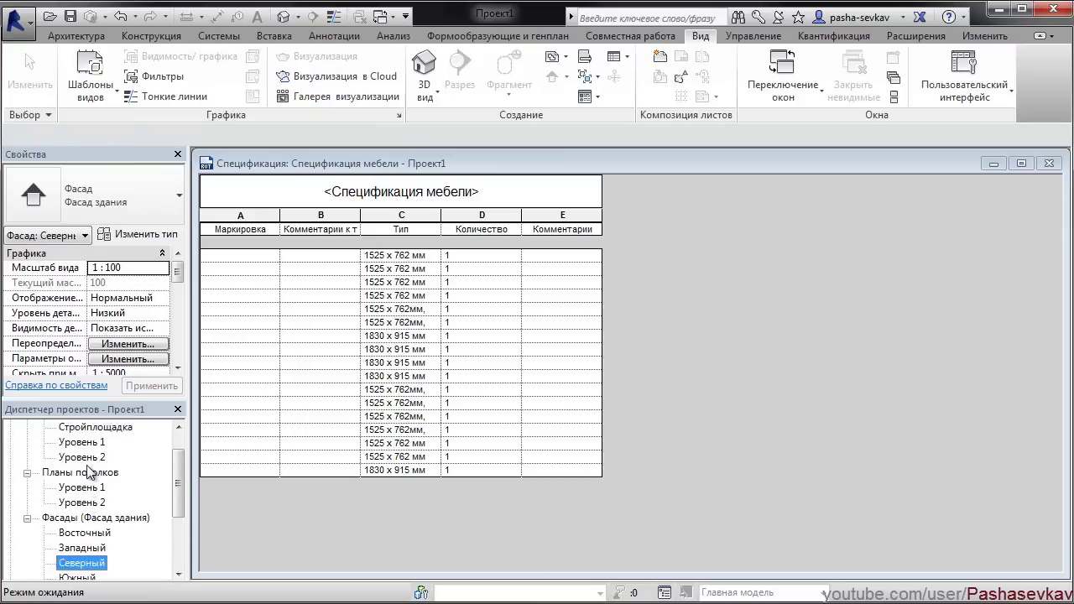
scroll(80, 470, "up", 2)
double_click(79, 472)
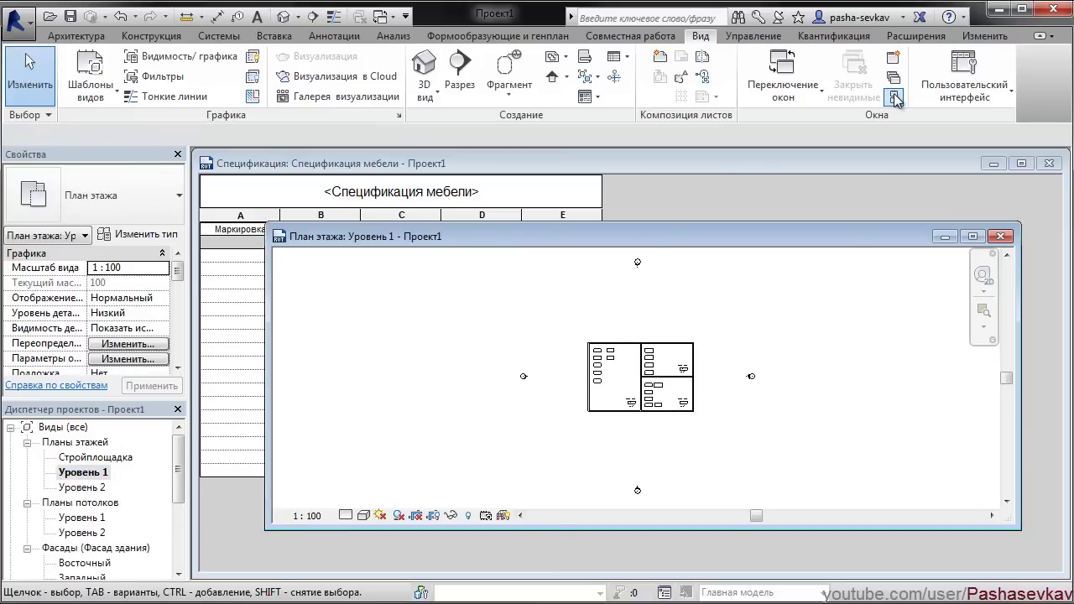
left_click(893, 96)
middle_click_drag(534, 303, 379, 281)
scroll(445, 340, "up", 2)
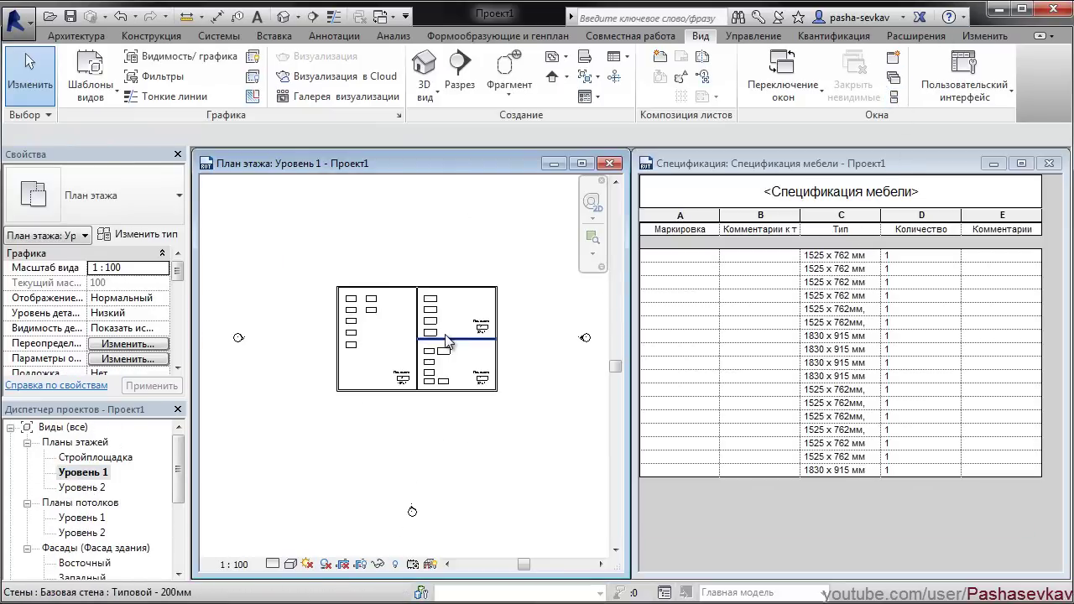
scroll(397, 314, "up", 2)
scroll(408, 345, "up", 2)
middle_click_drag(408, 345, 418, 313)
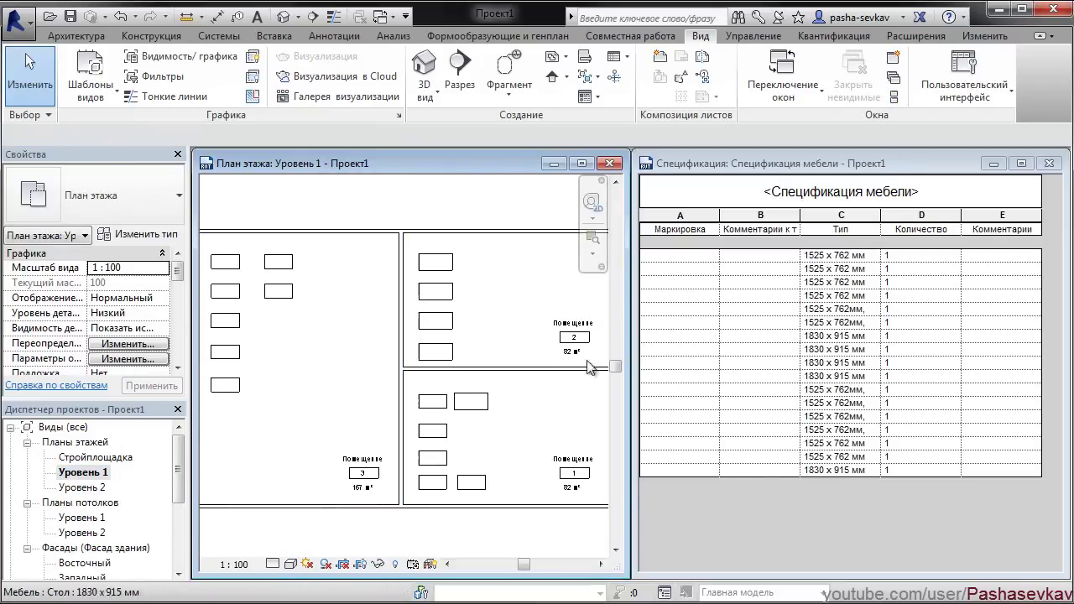
Step: Narrow the schedule's Маркировка and Комментарии к типоразмеру columns
left_click(794, 521)
left_click_drag(721, 215, 682, 215)
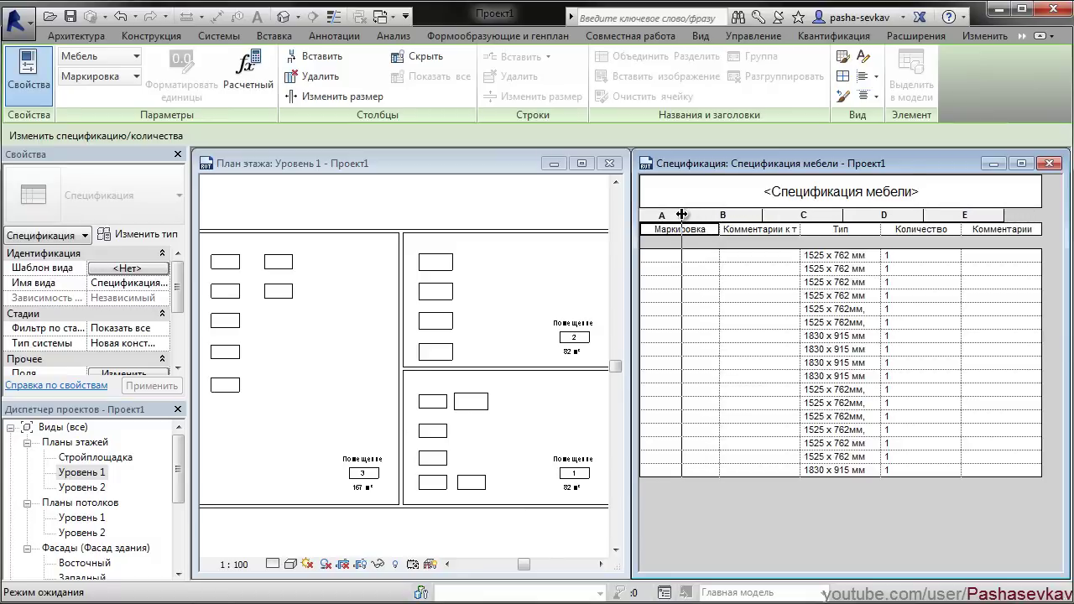
left_click_drag(760, 213, 722, 215)
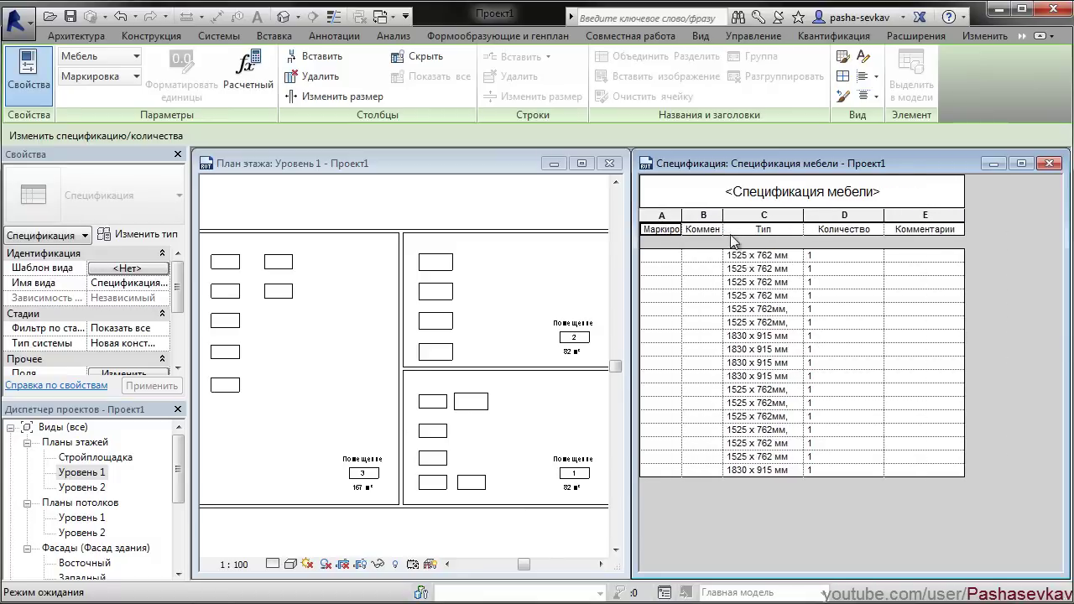
Step: Copy three tables from the left room one column to the right
left_click(235, 336)
left_click(238, 329)
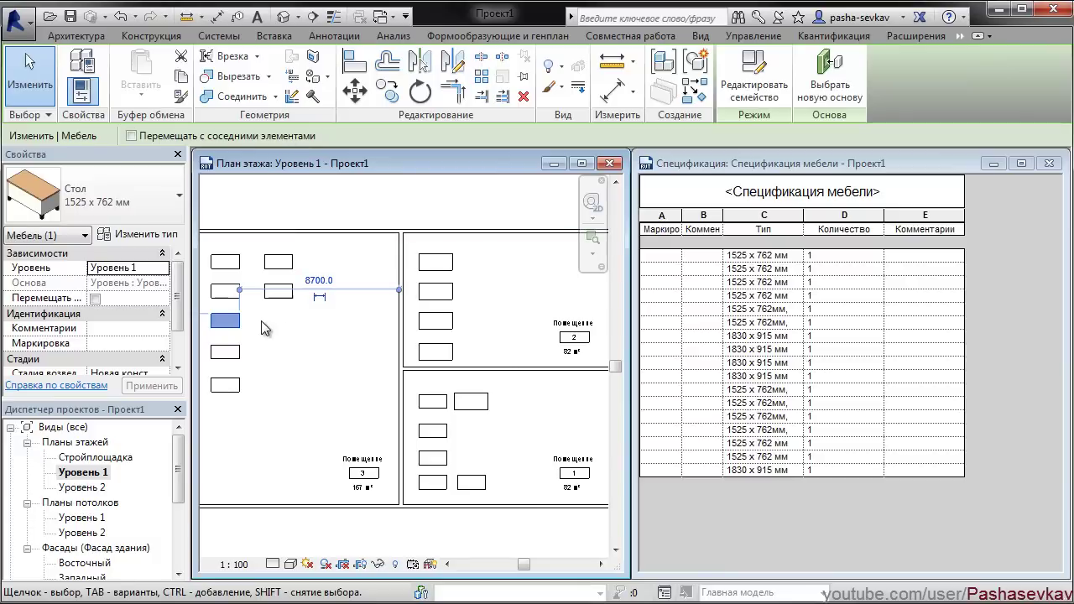
left_click(237, 354, "ctrl")
left_click(227, 384, "ctrl")
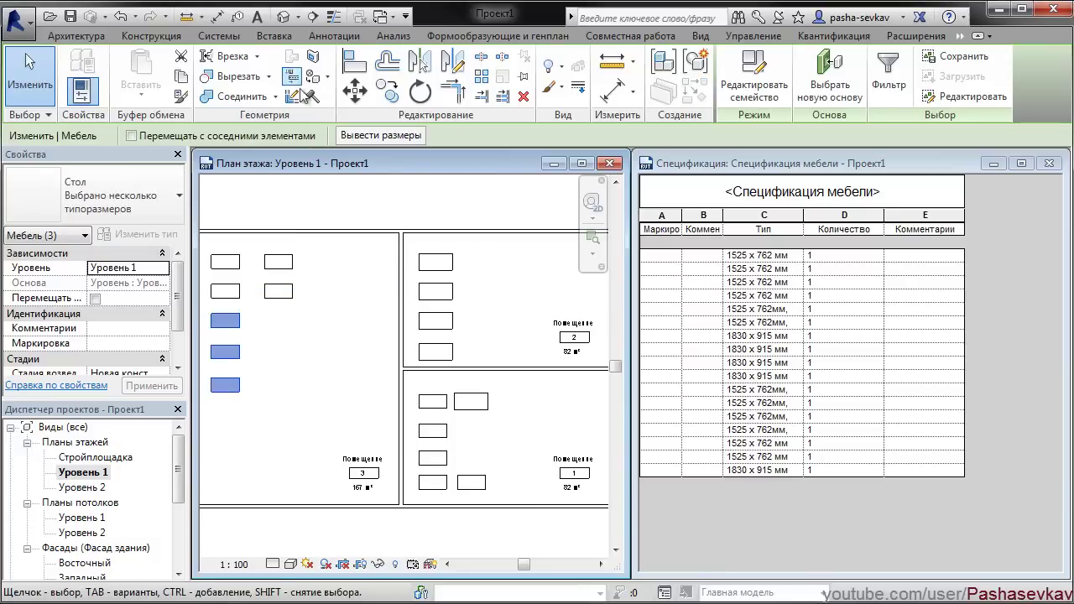
left_click(387, 90)
left_click(228, 293)
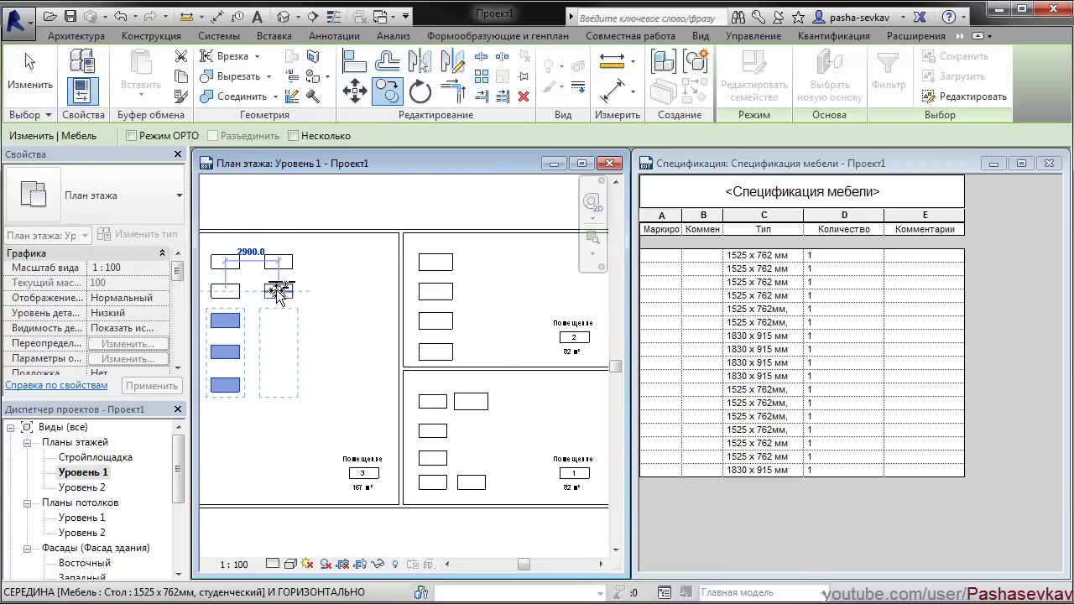
left_click(276, 289)
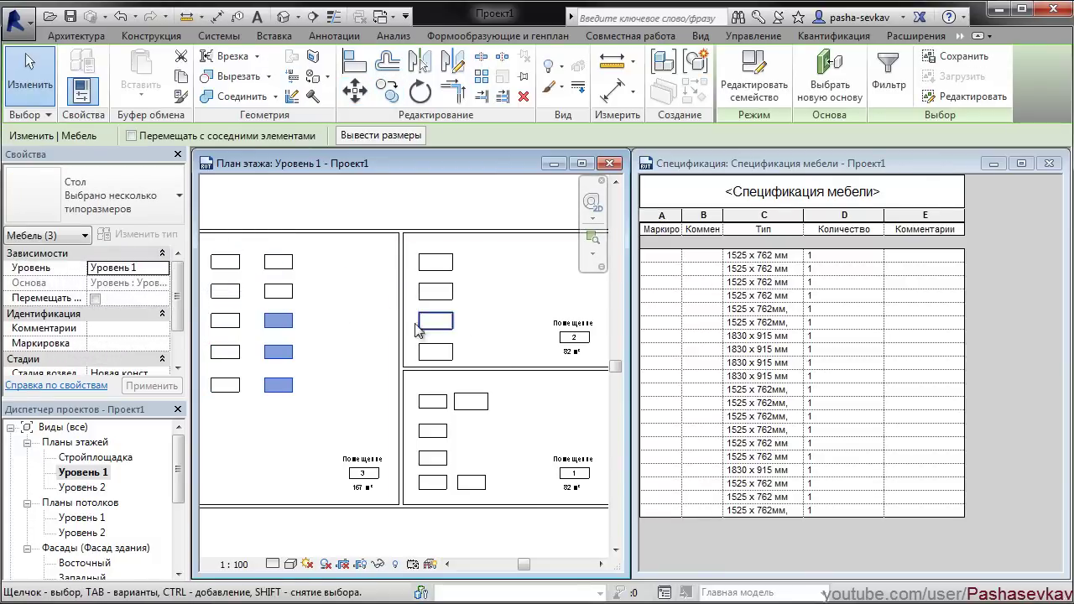
Step: Set the copies to 1525 x 762мм, студенческий and mark the schedule's first row 1
left_click(142, 220)
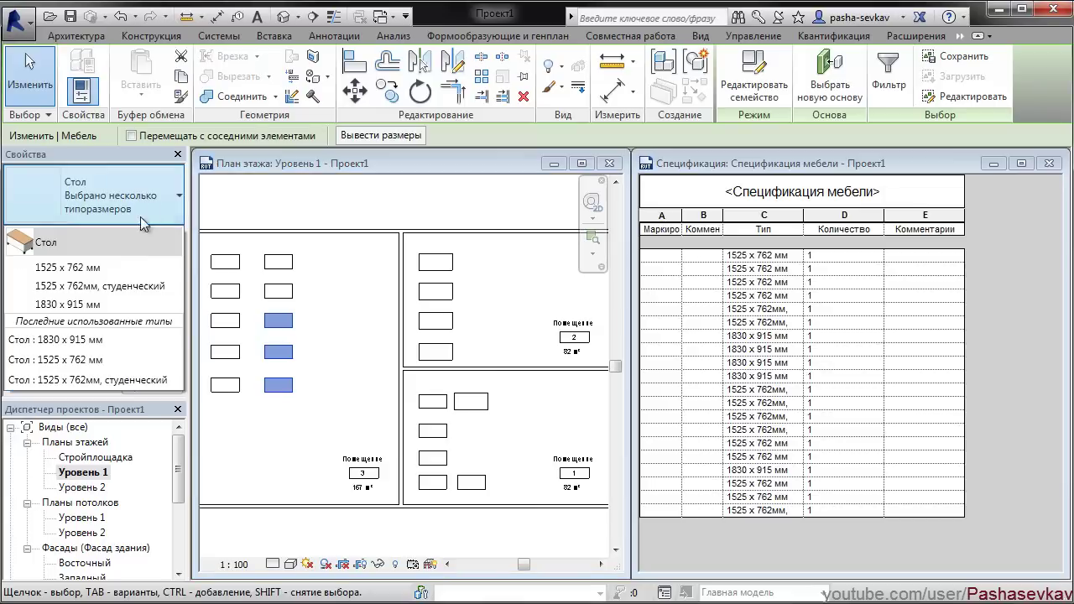
left_click(139, 287)
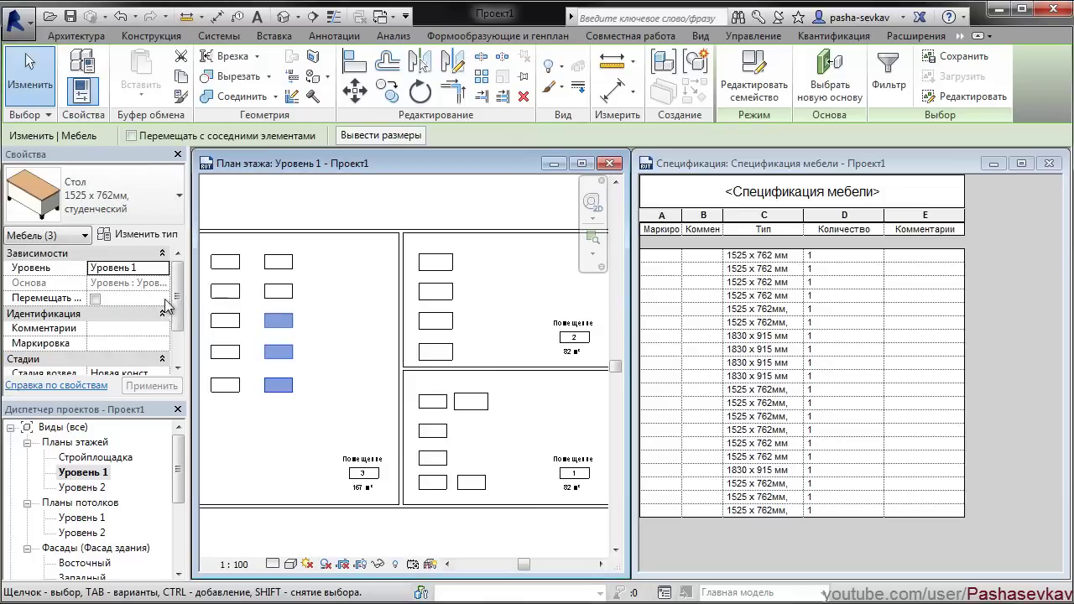
left_click(661, 256)
type("1")
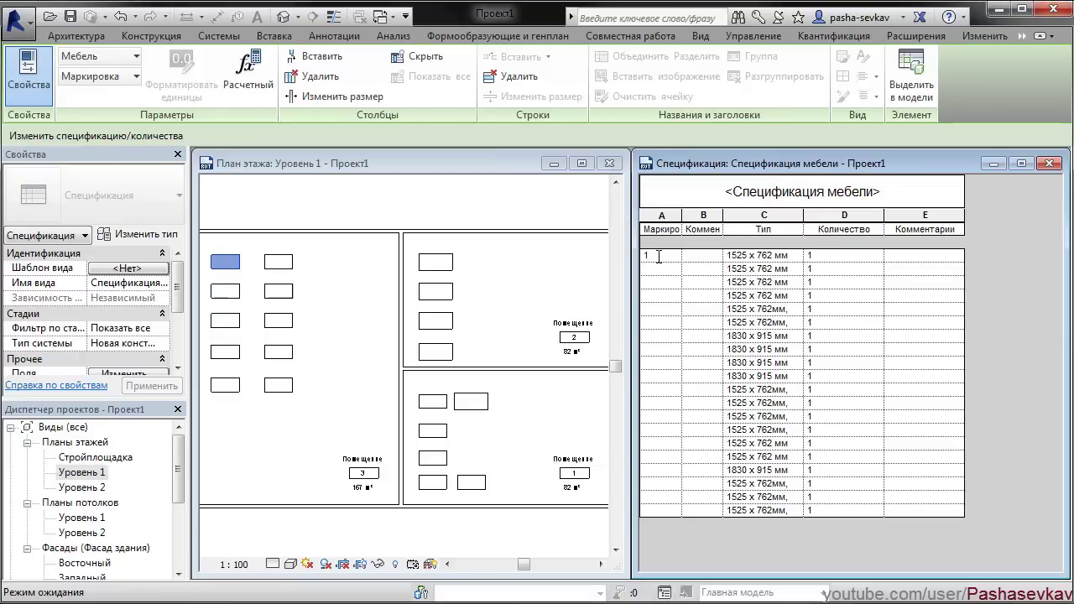
Step: Number the Маркировка cells sequentially from 2 up to 20
key("Return")
type("2")
key("Return")
type("3")
key("Return")
type("4")
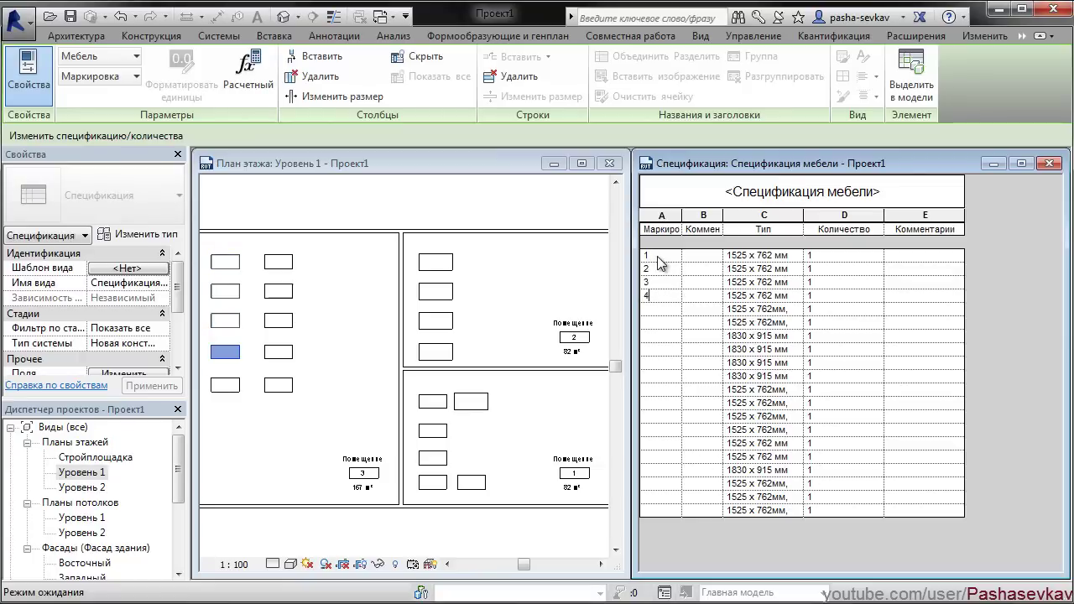
type("5 6 7 8 ")
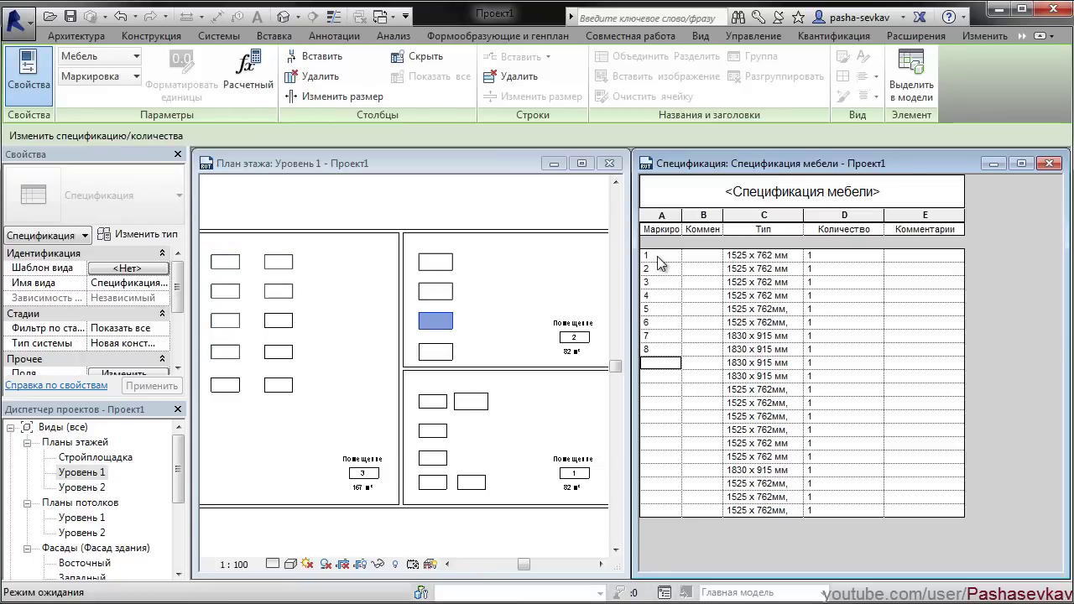
type("9")
key("Return")
type("10")
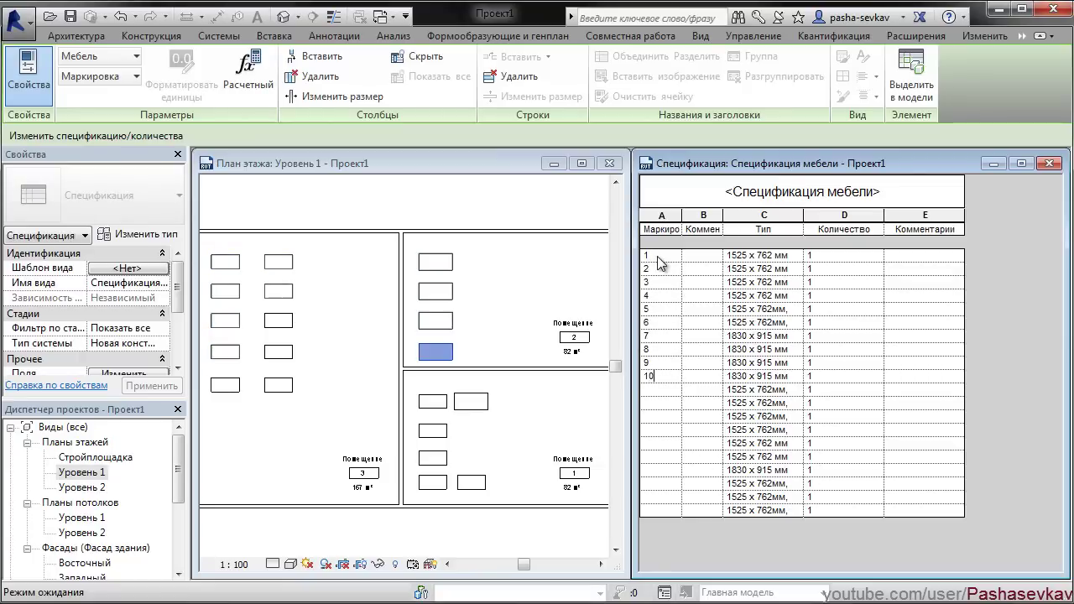
key("Return")
type("11")
key("Return")
key("Return")
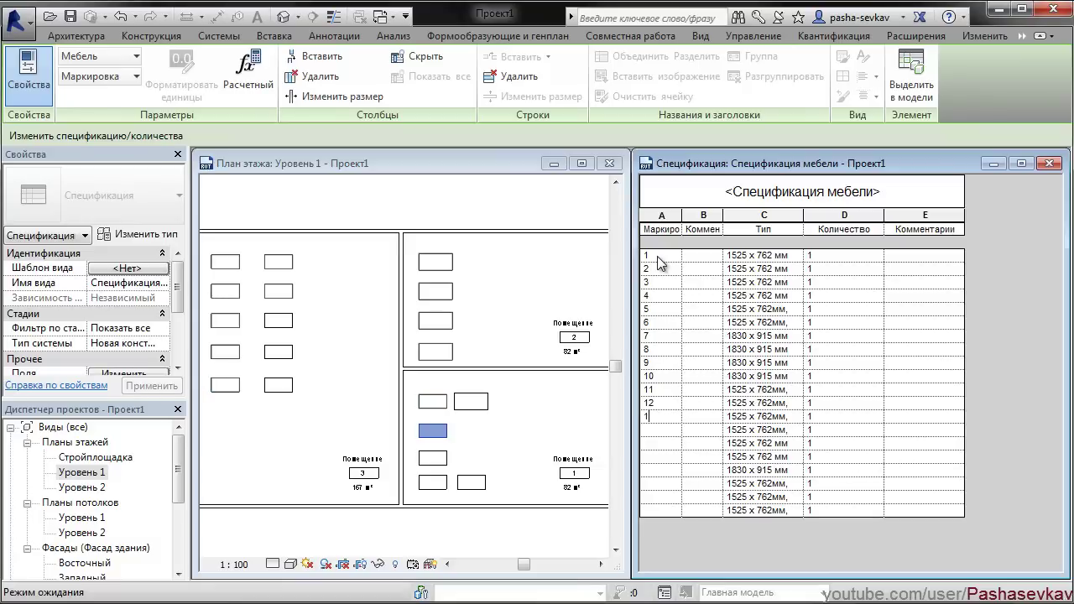
type("13")
key("Return")
key("Return")
type("15")
key("Return")
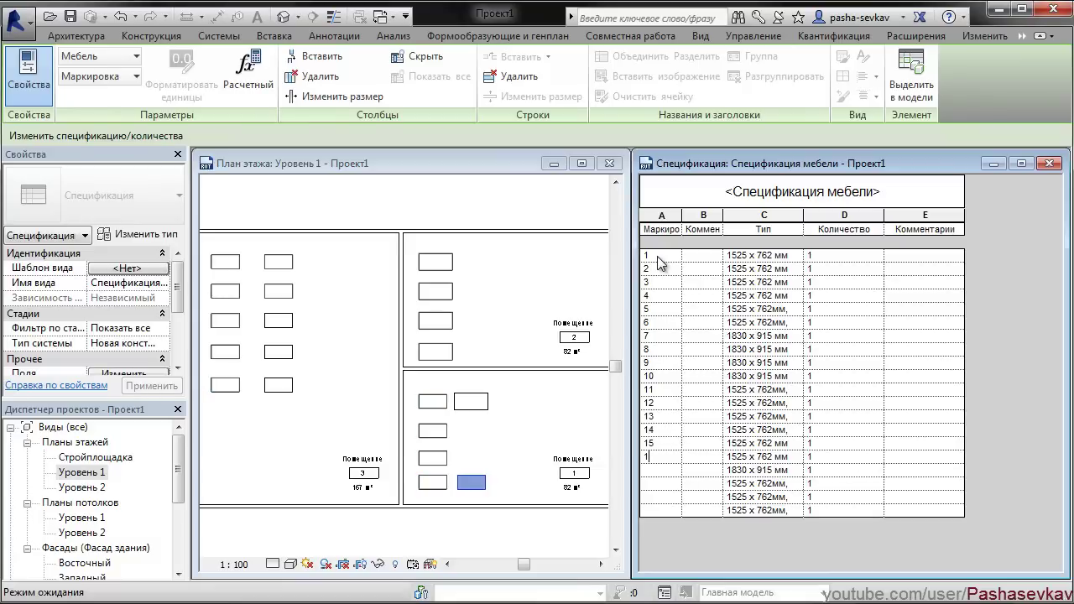
type("16")
key("Return")
key("Return")
type("18")
key("Return")
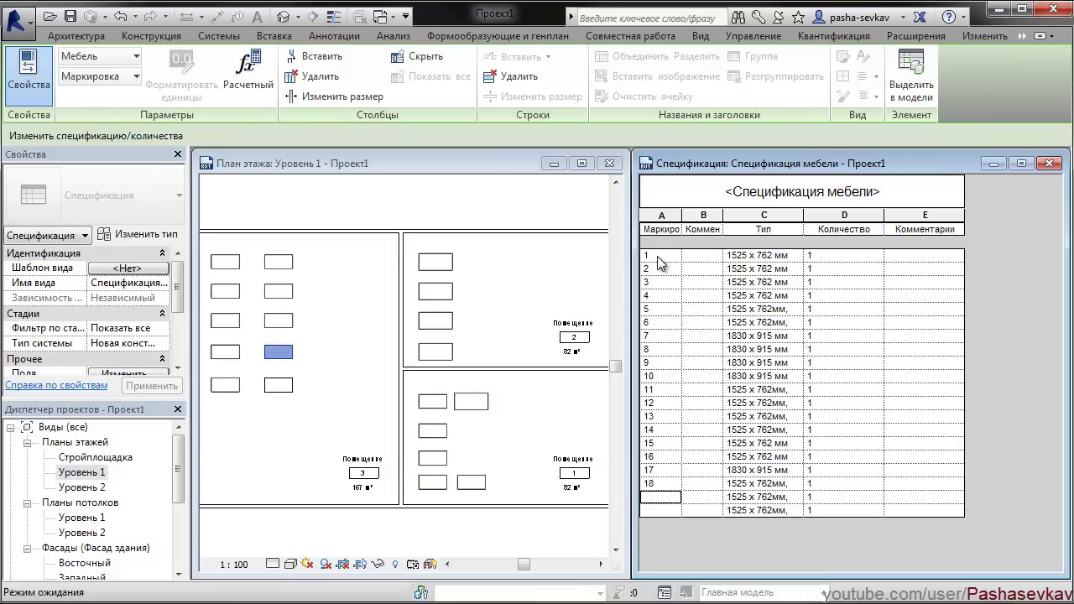
type("19")
key("Return")
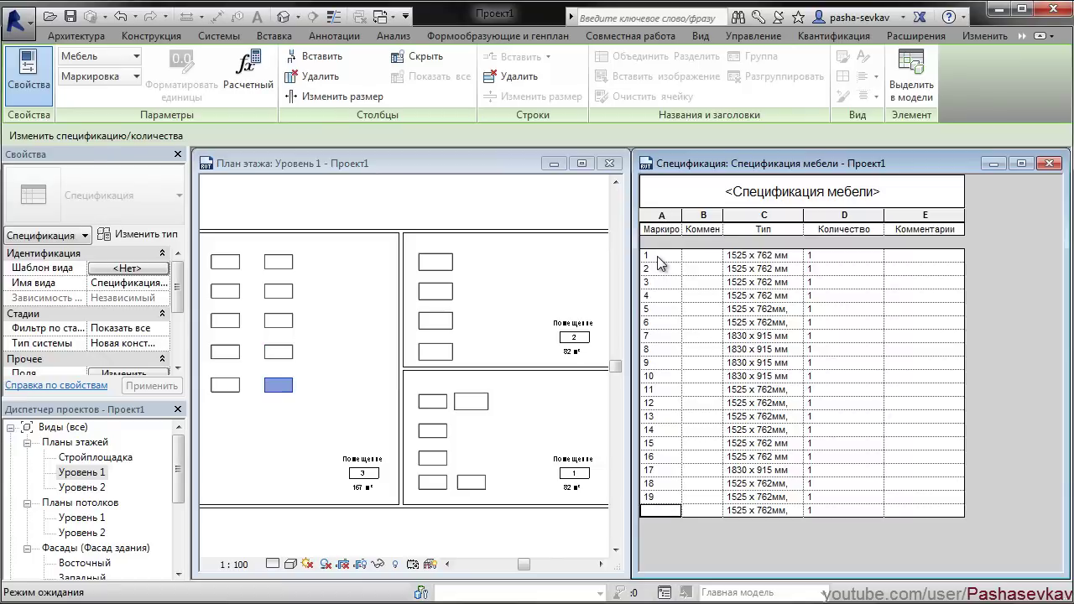
Step: Match schedule rows to tables in the plan and enter С-1 as row 1's type comment
left_click(321, 403)
left_click(663, 322)
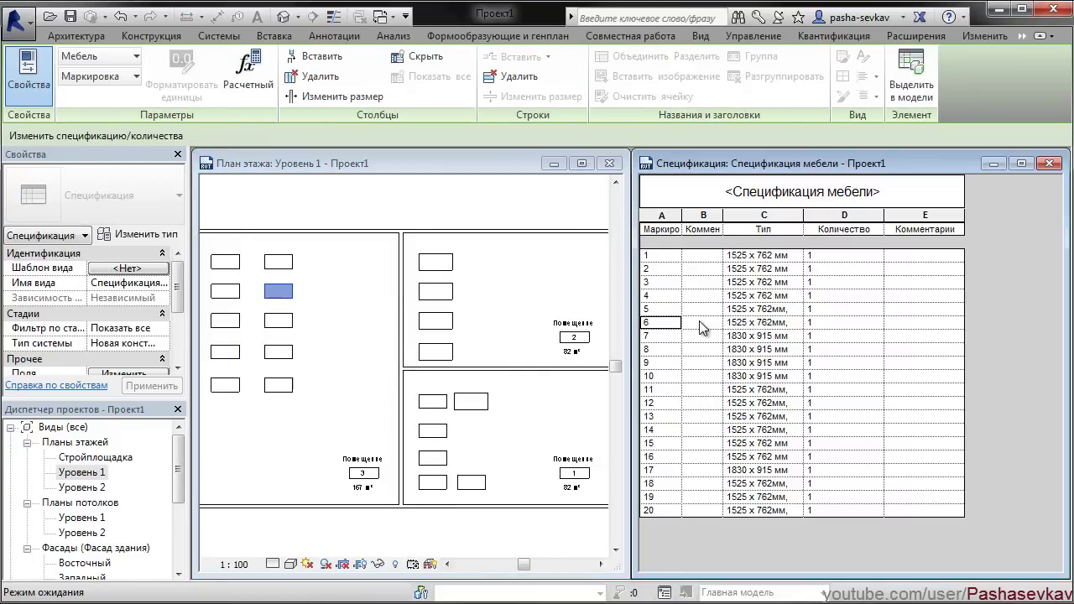
key("Down")
key("Down")
key("Down")
key("Down")
key("Down")
key("Down")
key("Down")
key("Down")
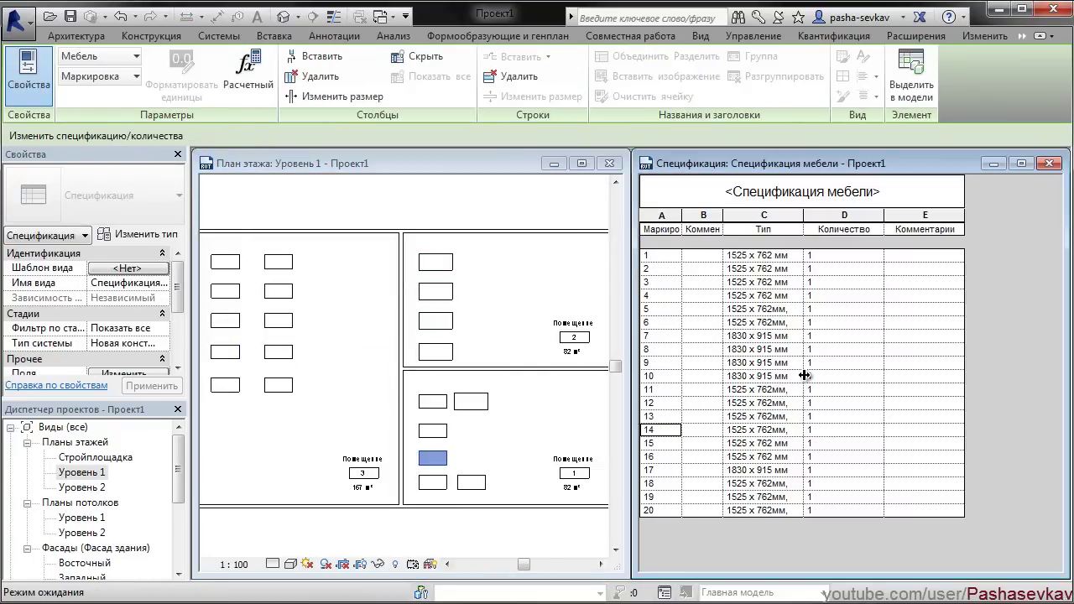
key("Down")
key("Up")
key("Up")
left_click(710, 256)
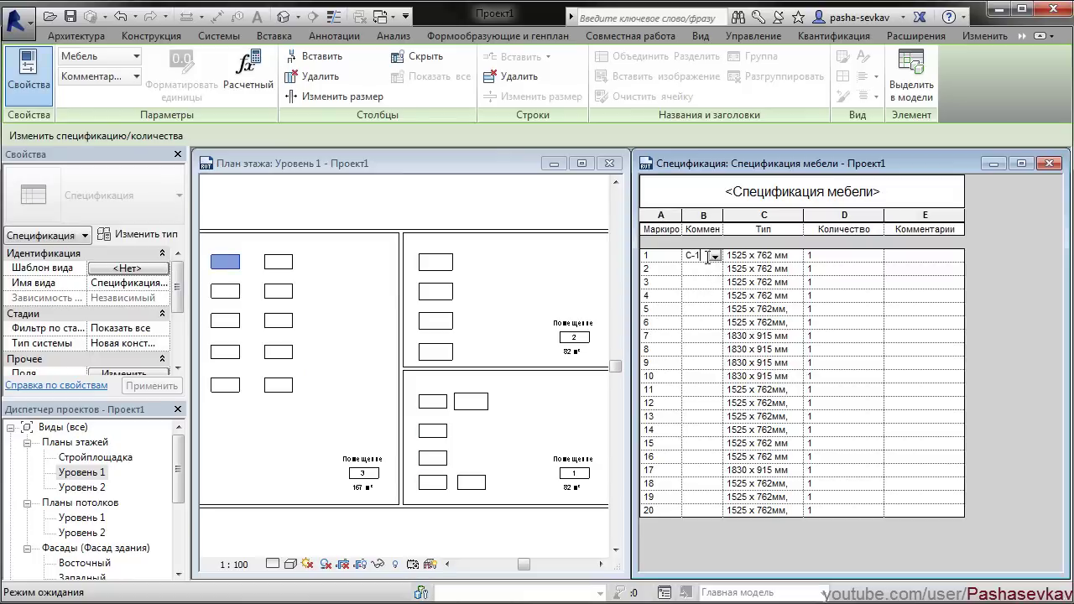
Step: Enter type comments С-1, С-2 for student tables and С-3 for 1830 x 915 мм, applying each type-wide
key("Return")
left_click(818, 471)
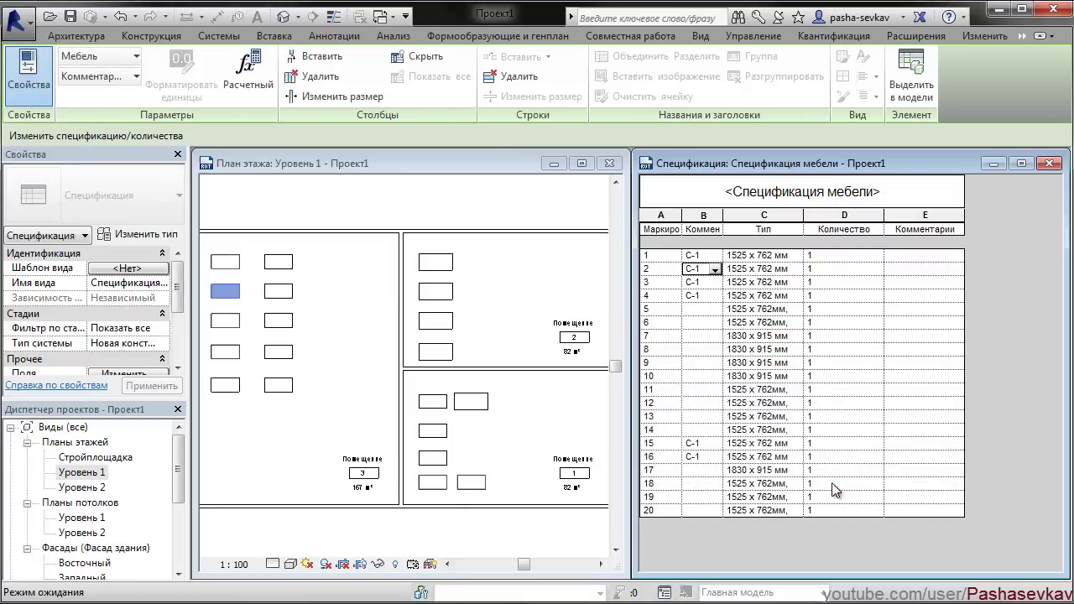
left_click(705, 309)
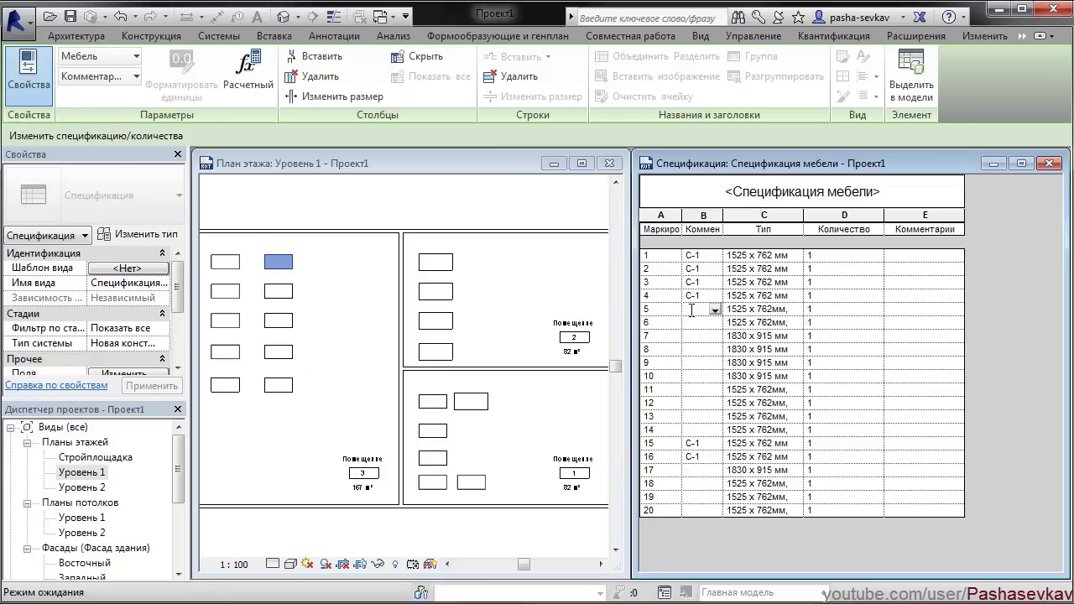
type("C-2")
key("Return")
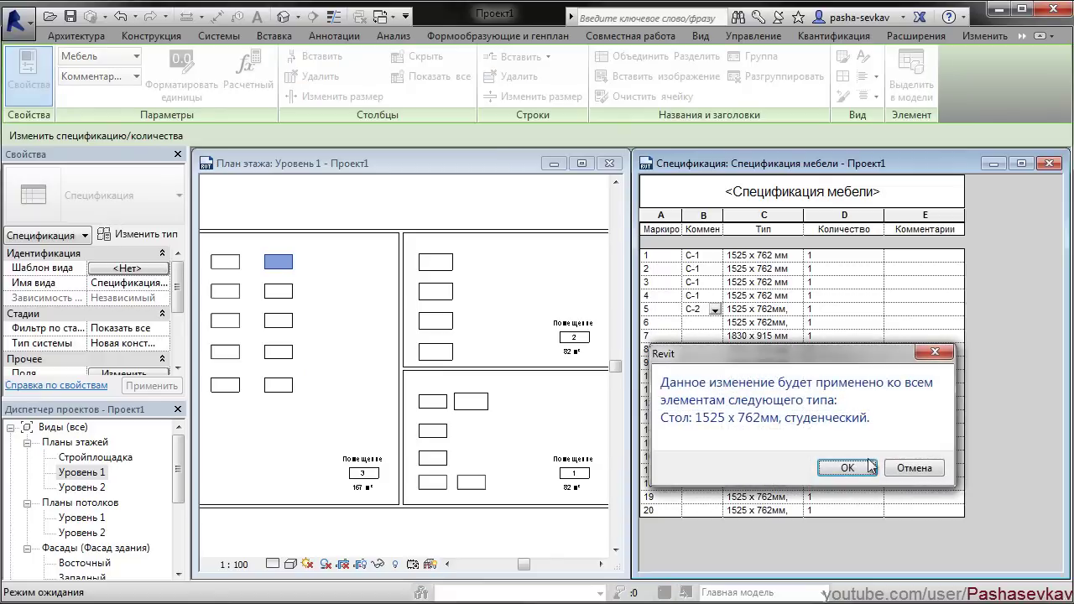
left_click(845, 471)
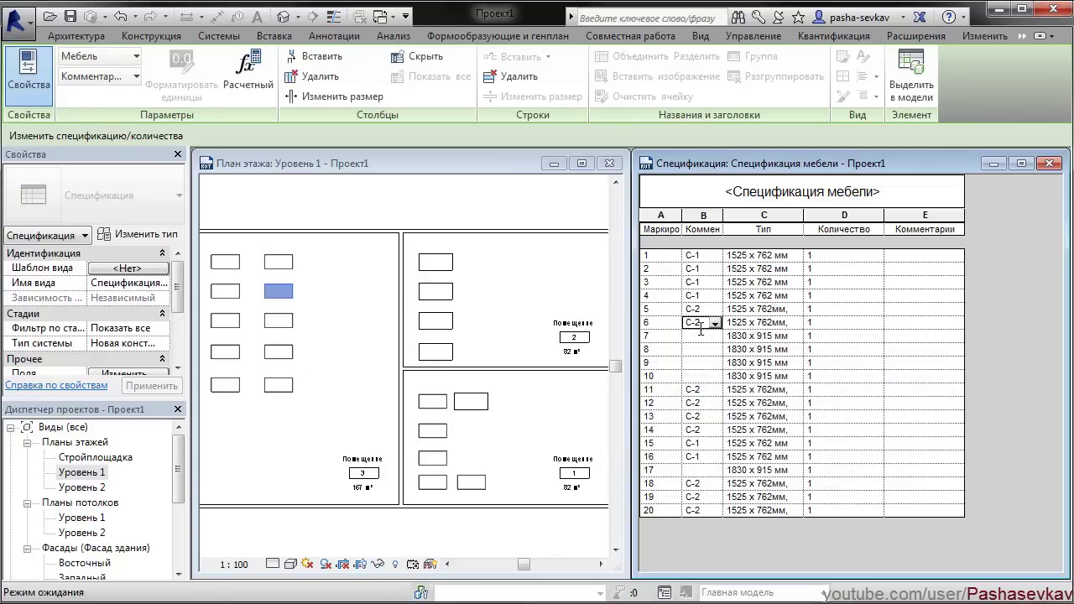
left_click(701, 336)
type("C-")
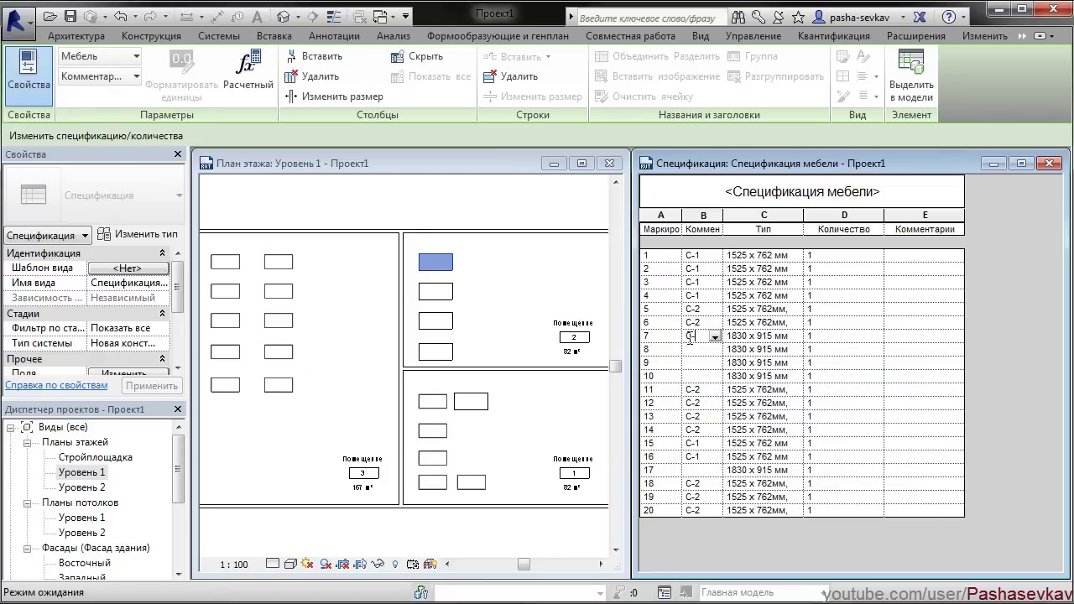
type("3")
key("Return")
left_click(827, 471)
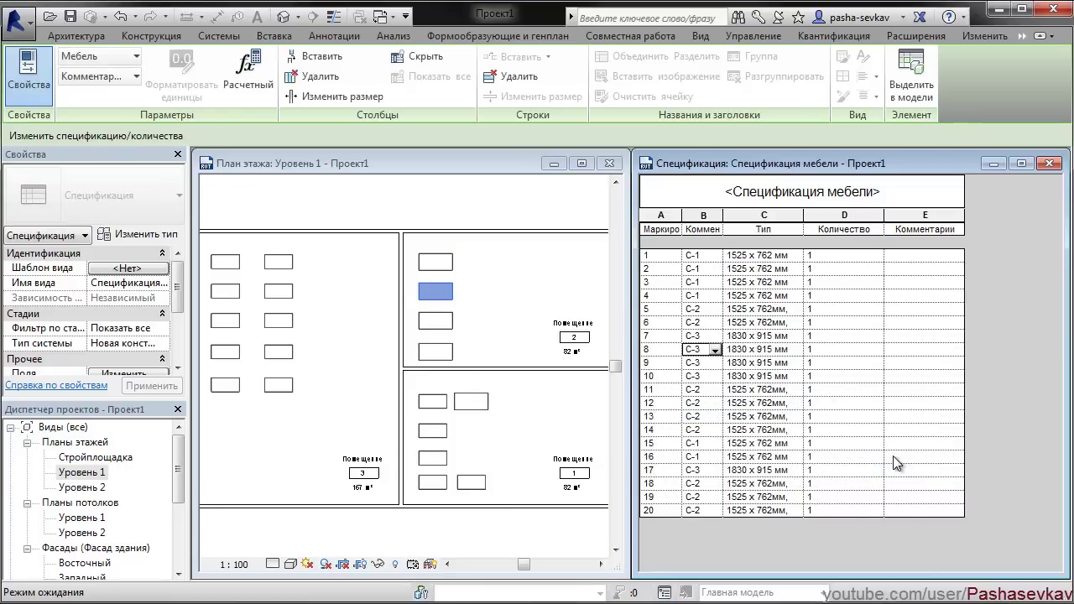
left_click(535, 419)
key("Escape")
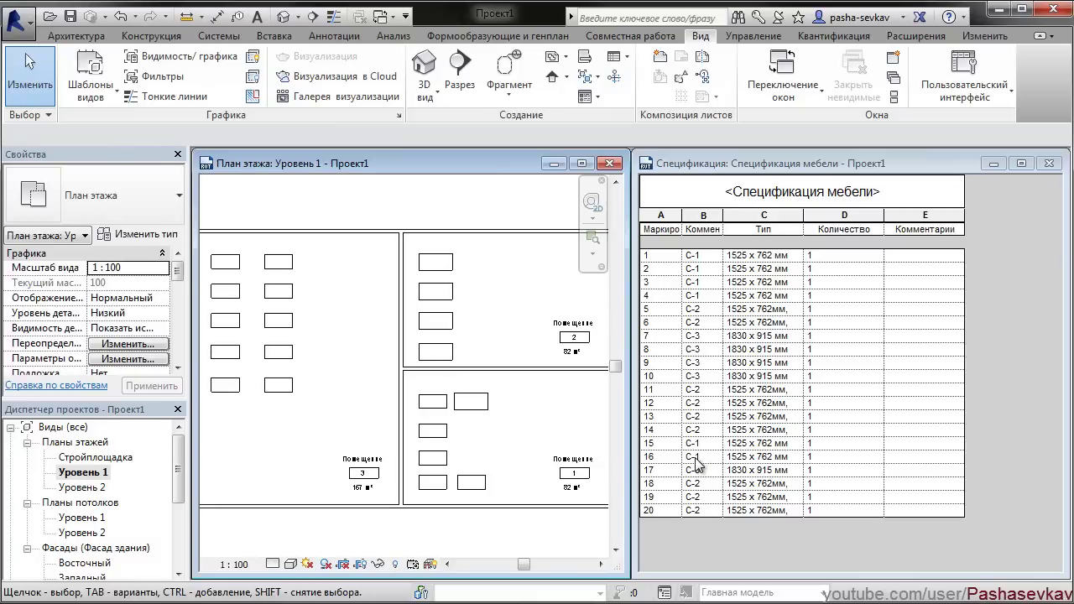
left_click(433, 319)
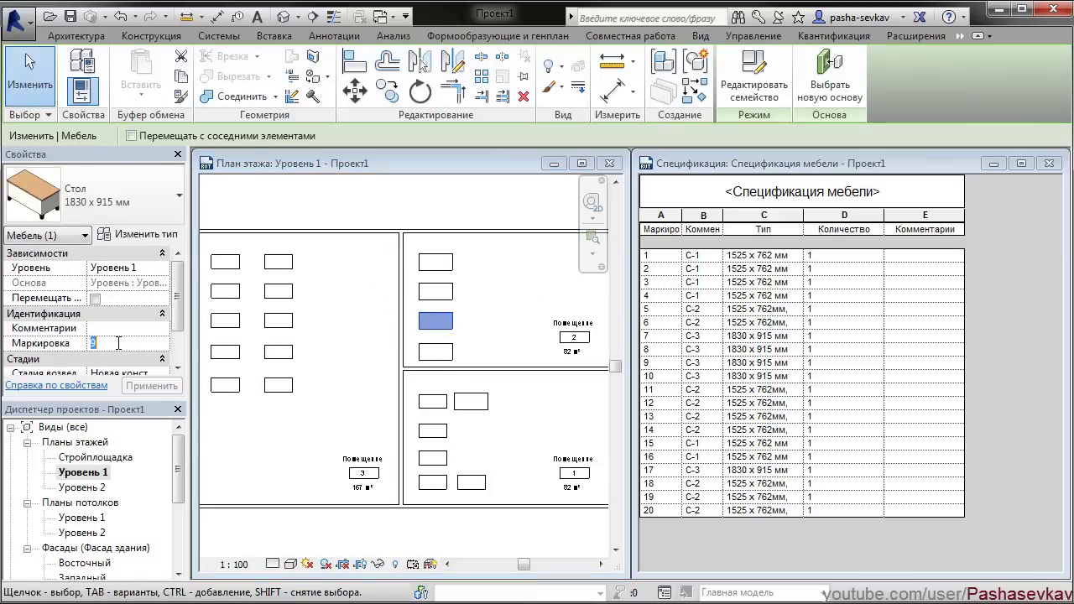
left_click(138, 234)
left_click(596, 422)
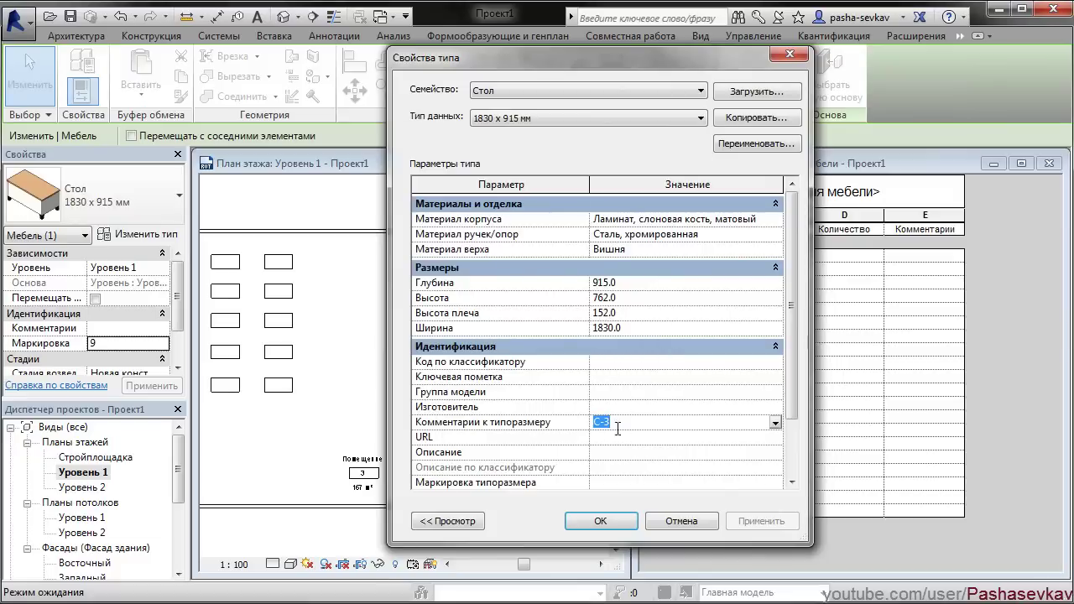
left_click(702, 528)
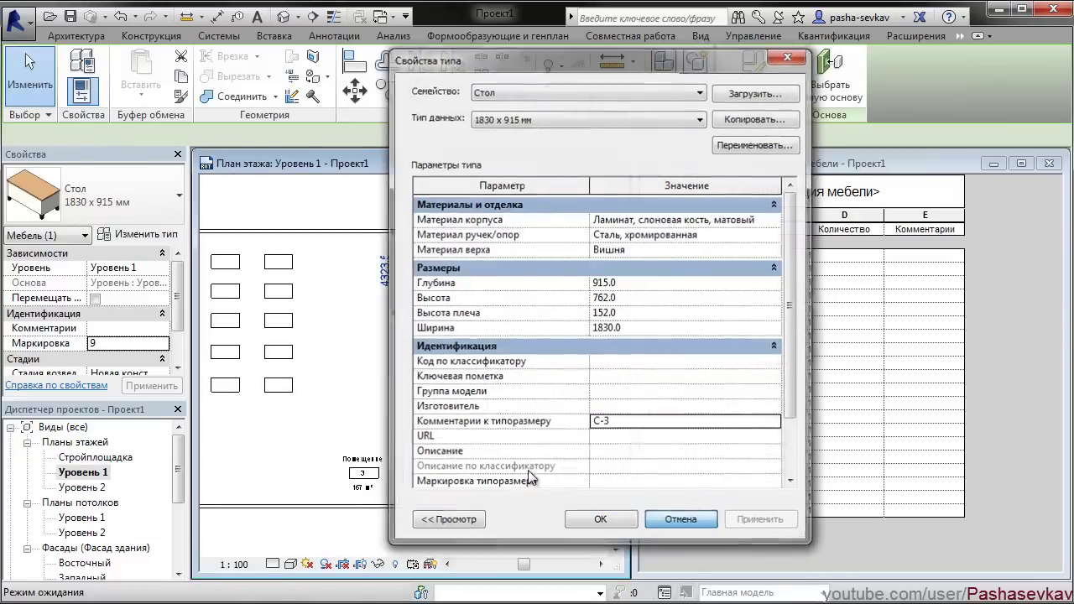
left_click(568, 439)
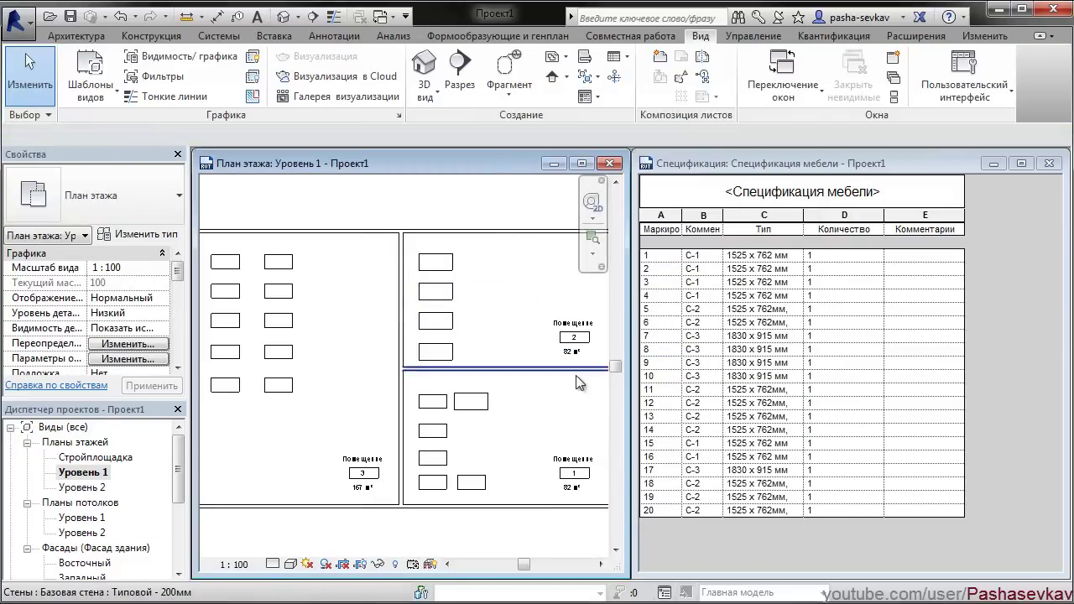
middle_click_drag(544, 312, 559, 311)
middle_click_drag(418, 379, 398, 381)
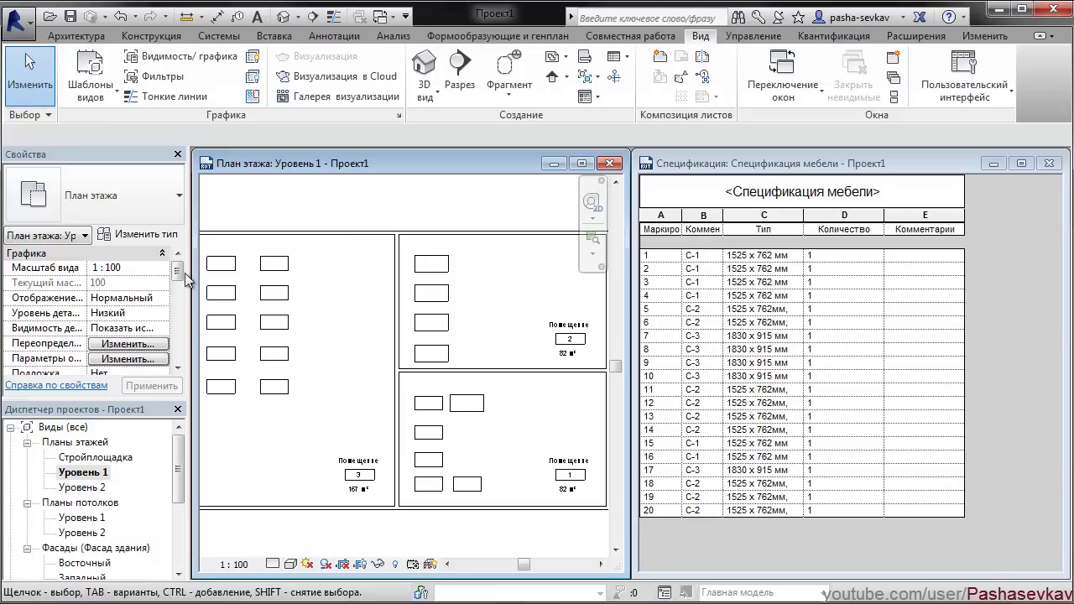
left_click_drag(178, 457, 177, 524)
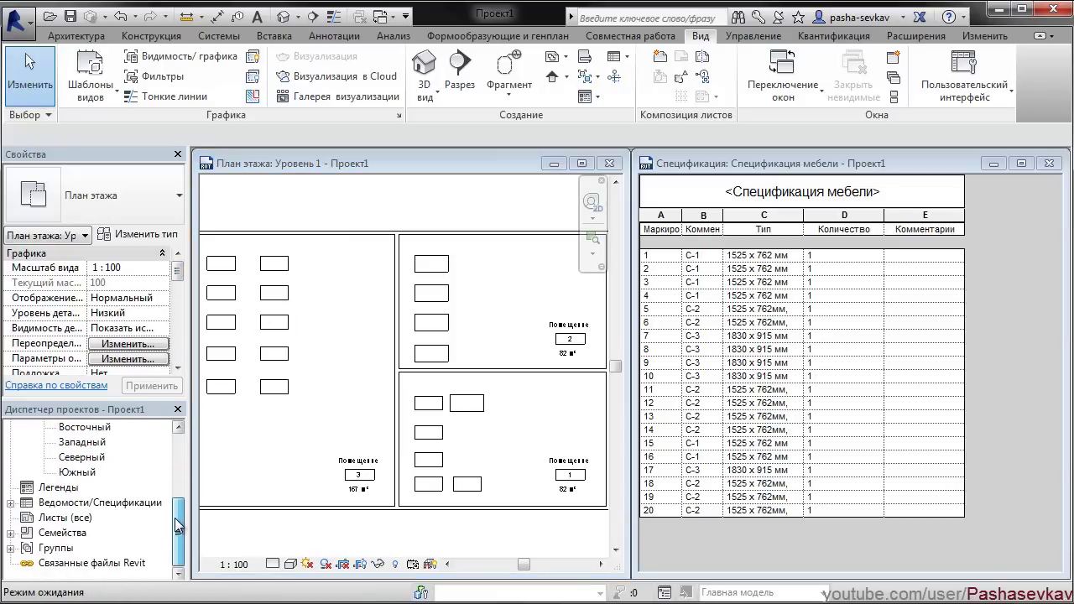
Step: Filter Спецификация мебели by Комментарии к типоразмеру равно С-1
left_click(10, 503)
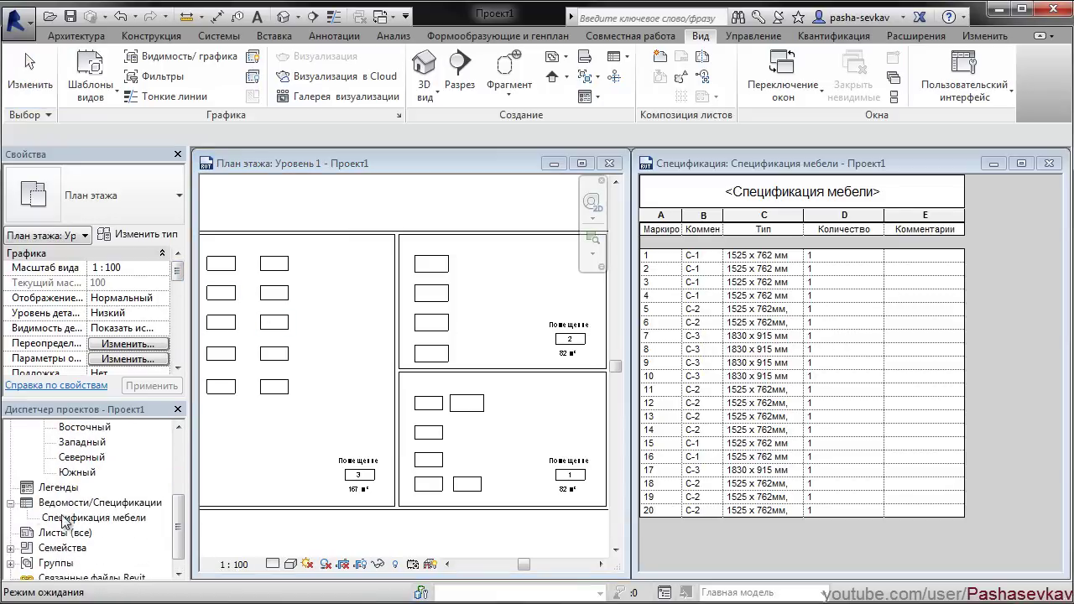
left_click(48, 518)
left_click_drag(179, 290, 179, 336)
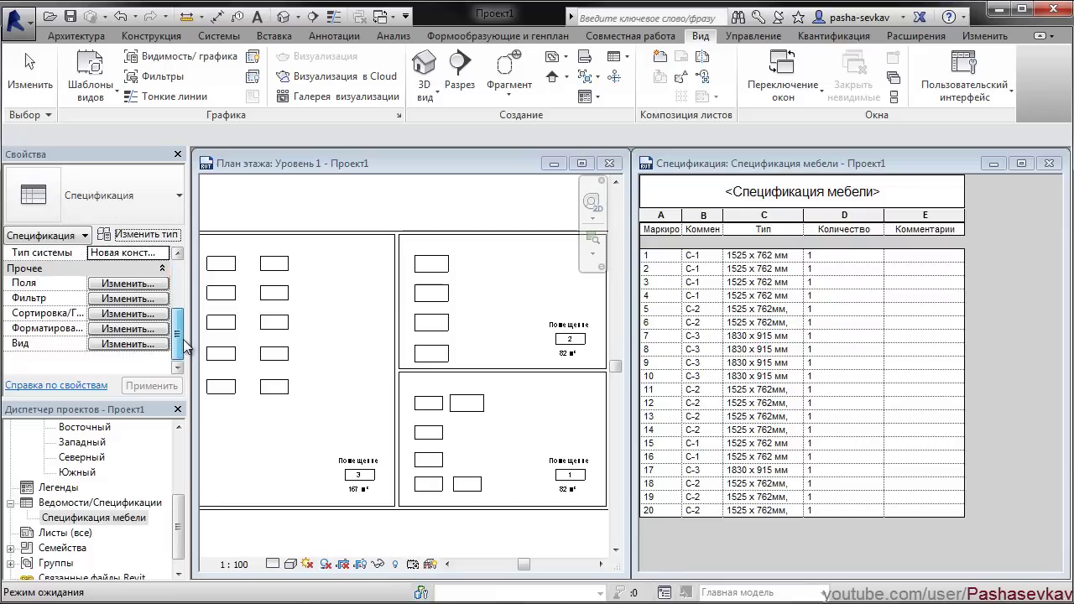
left_click(124, 299)
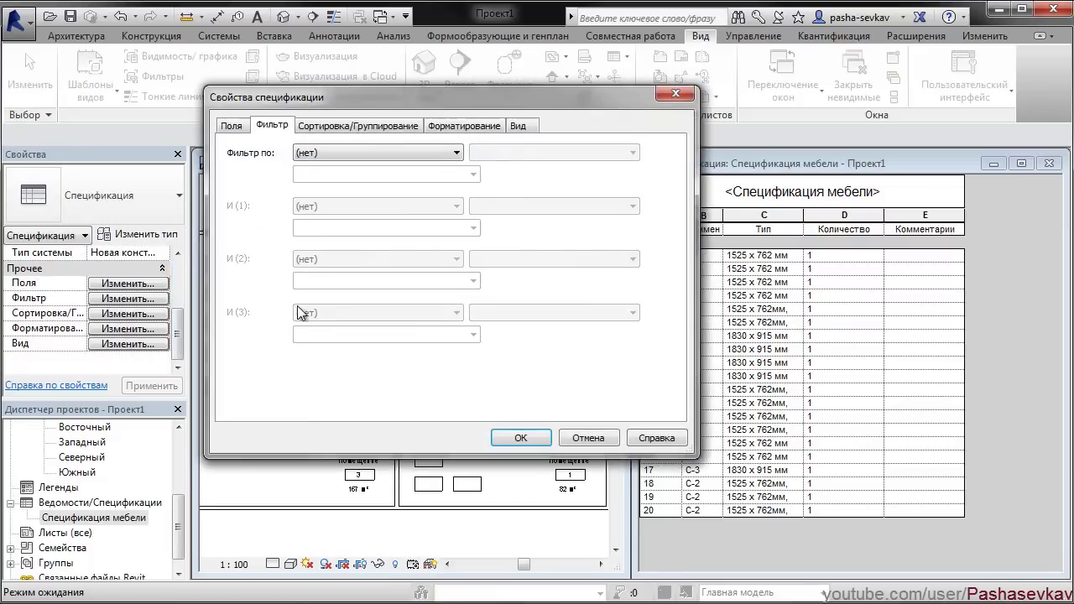
left_click_drag(349, 99, 509, 106)
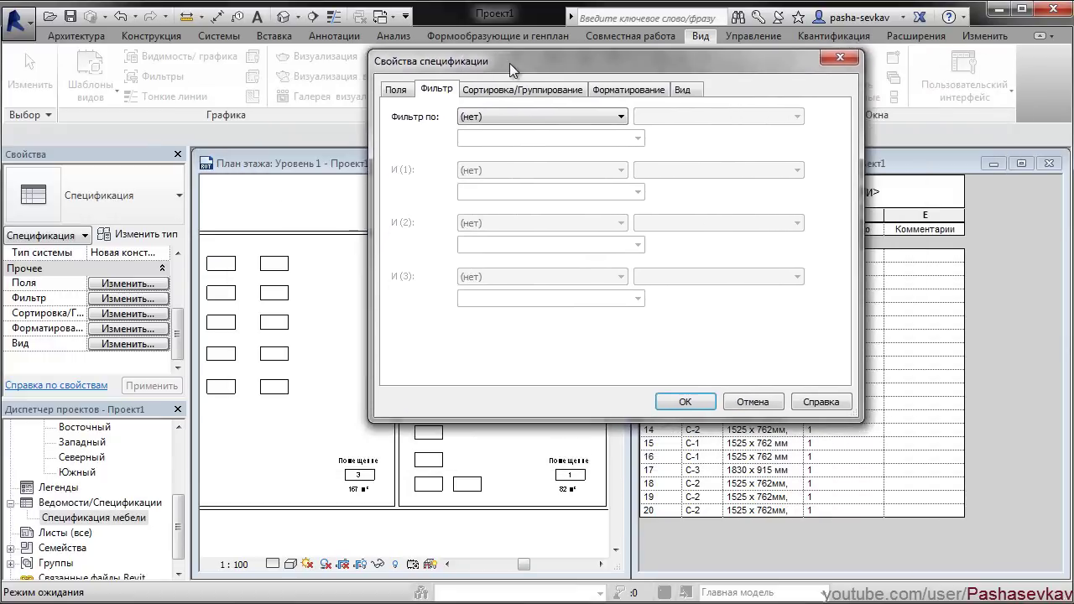
left_click(477, 159)
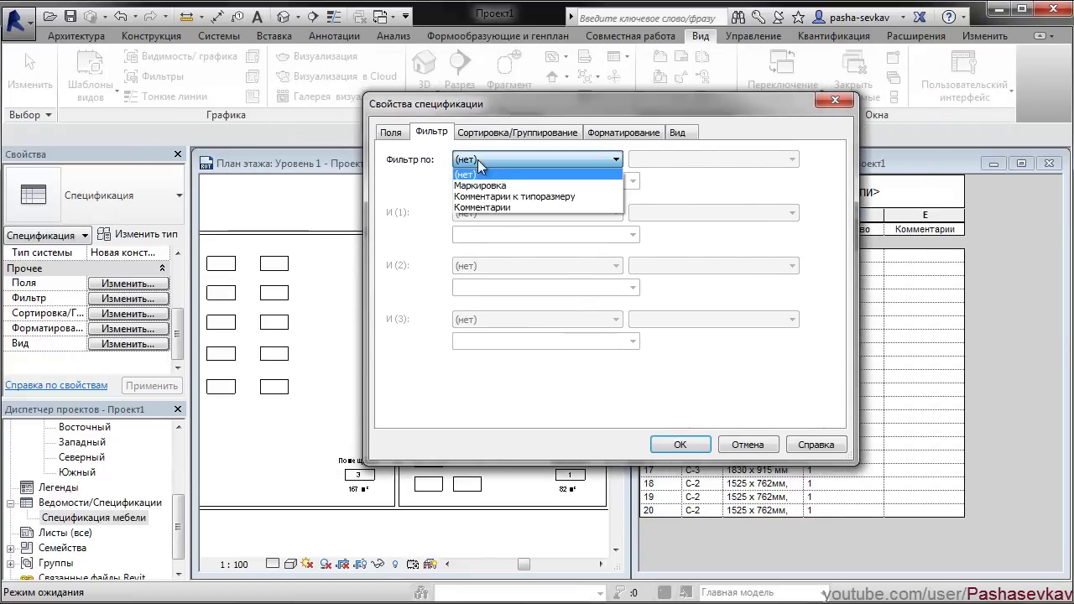
left_click(578, 196)
left_click(632, 181)
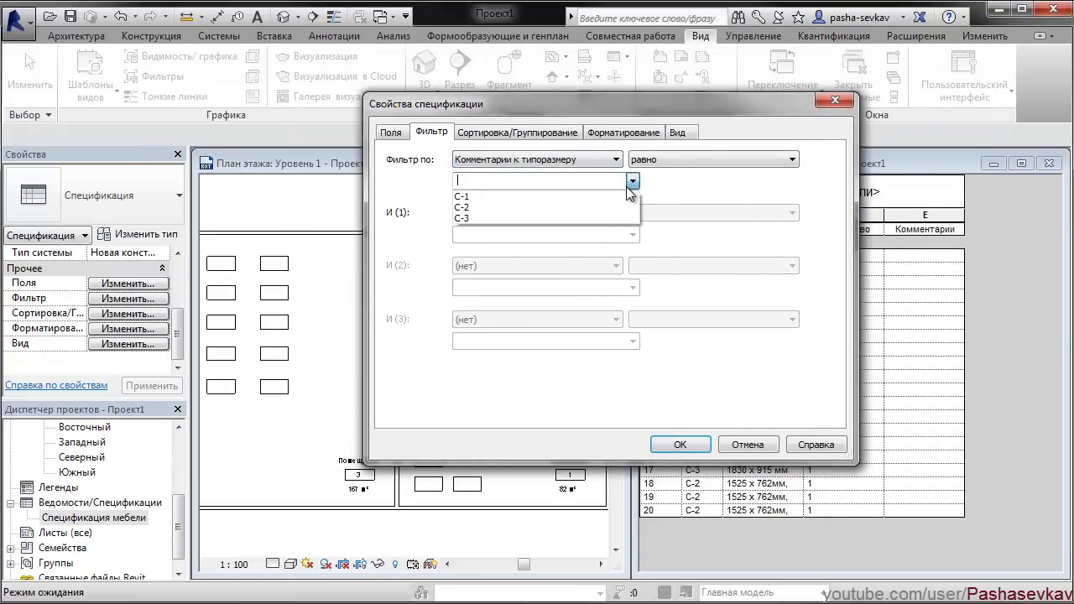
left_click(607, 196)
left_click(677, 445)
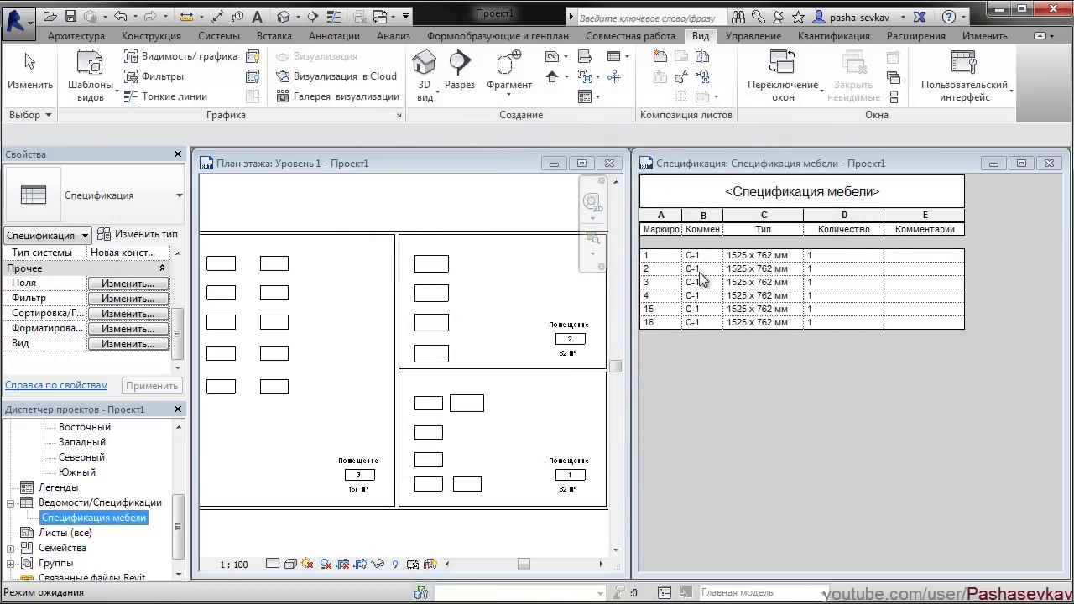
left_click(126, 314)
Step: Change the schedule filter value to С-2
left_click(431, 132)
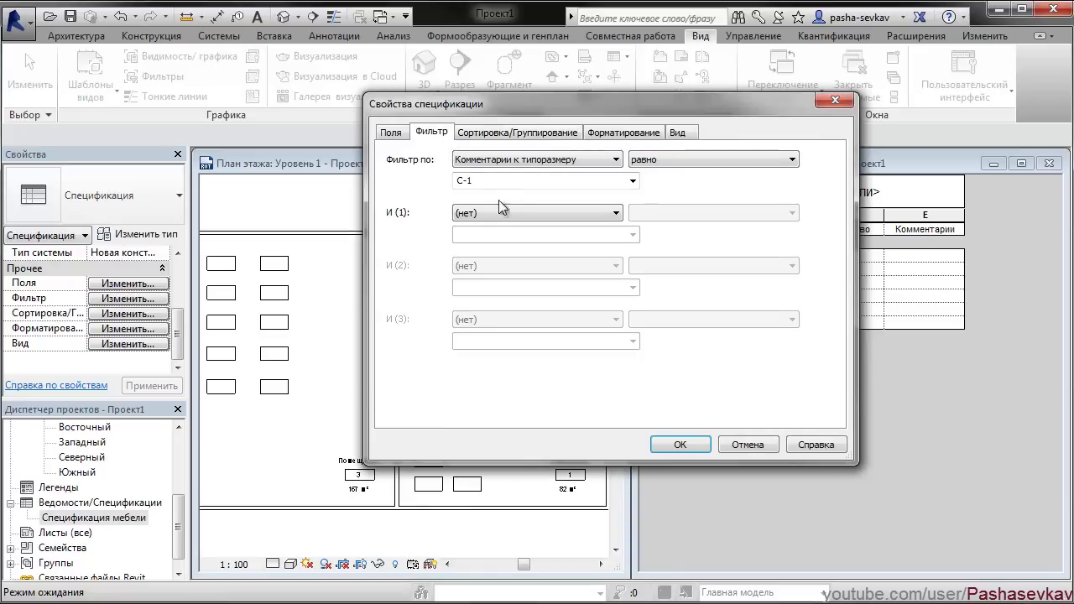
left_click(528, 180)
left_click(503, 203)
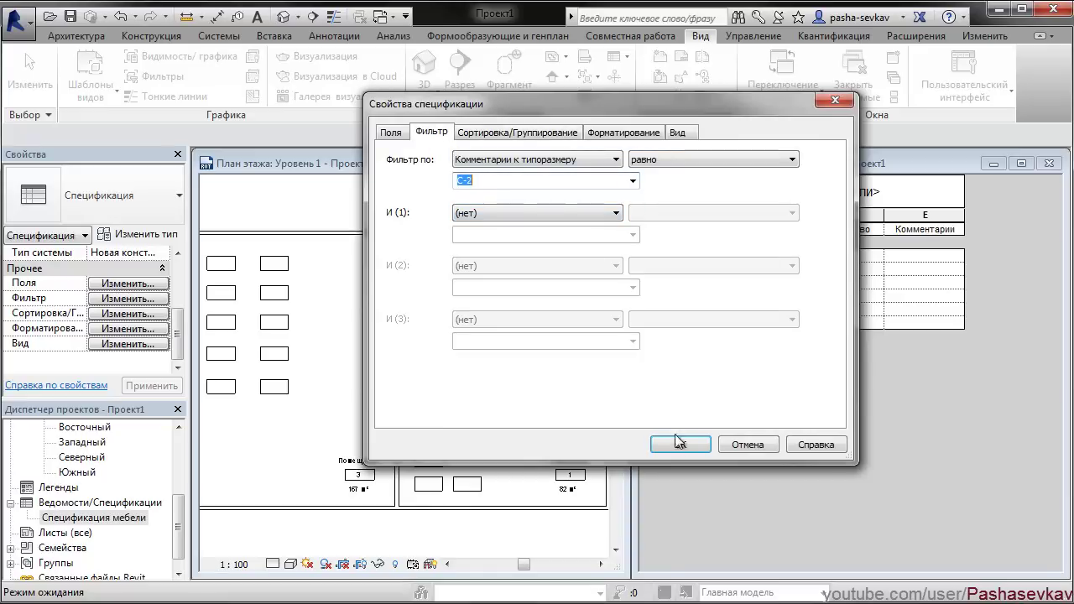
left_click(676, 446)
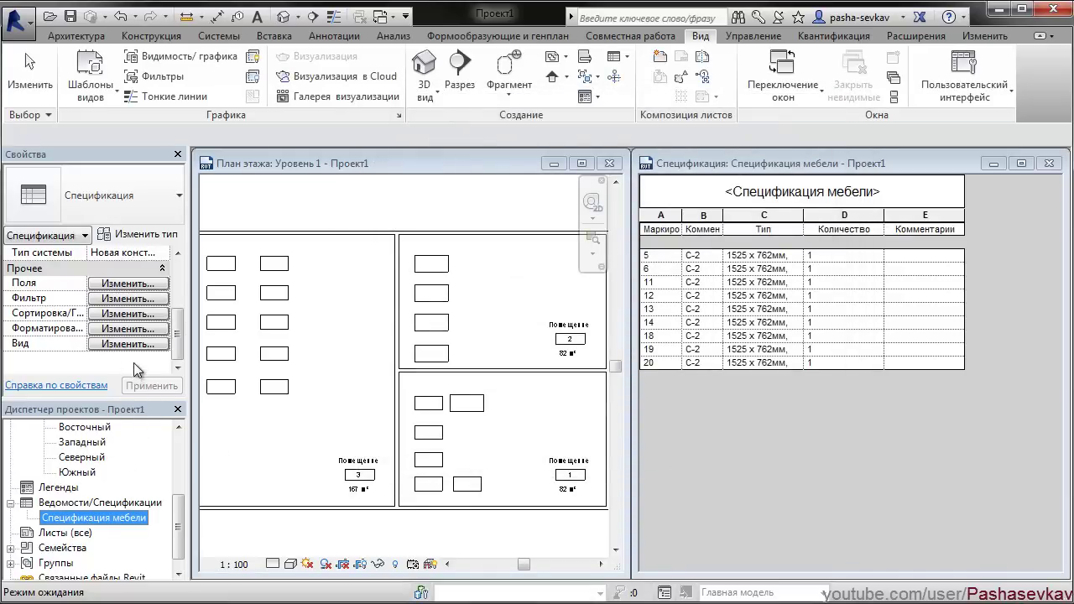
Step: Change the schedule filter value to С-3
left_click(128, 313)
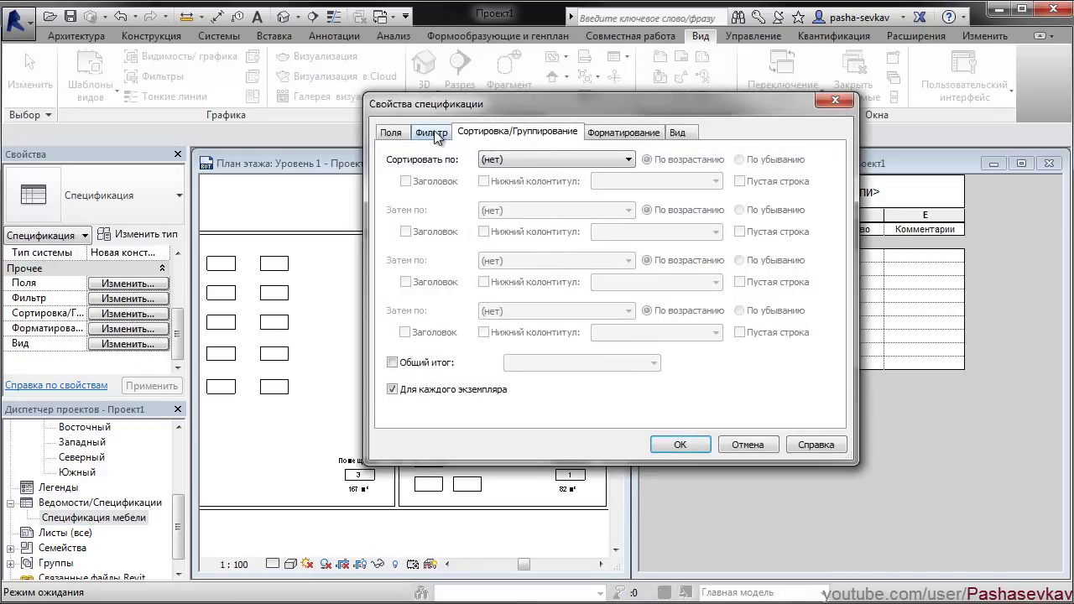
left_click(431, 133)
left_click(632, 181)
left_click(582, 215)
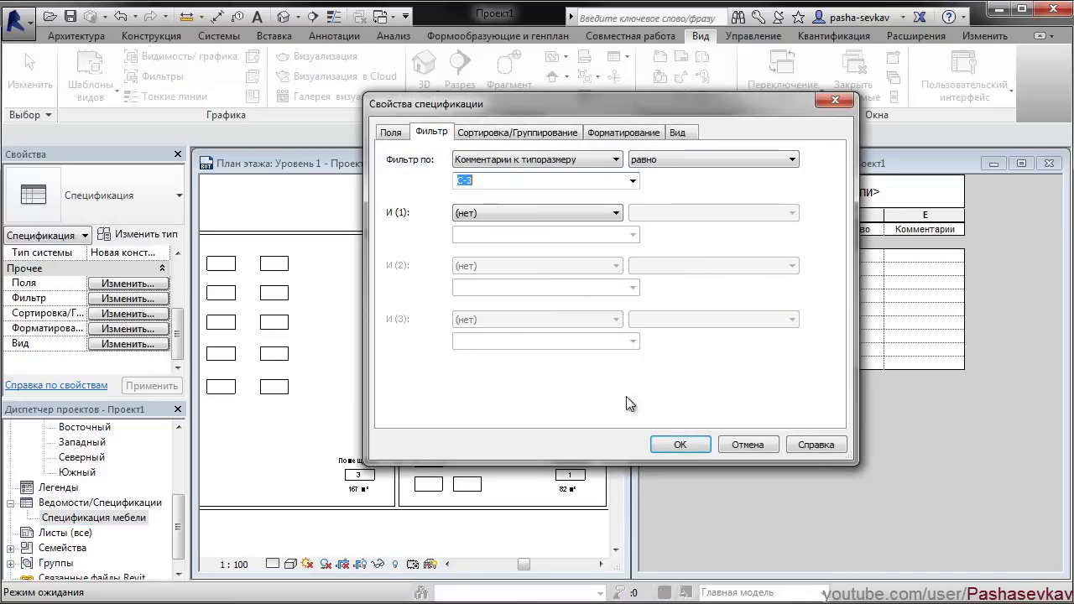
left_click(666, 447)
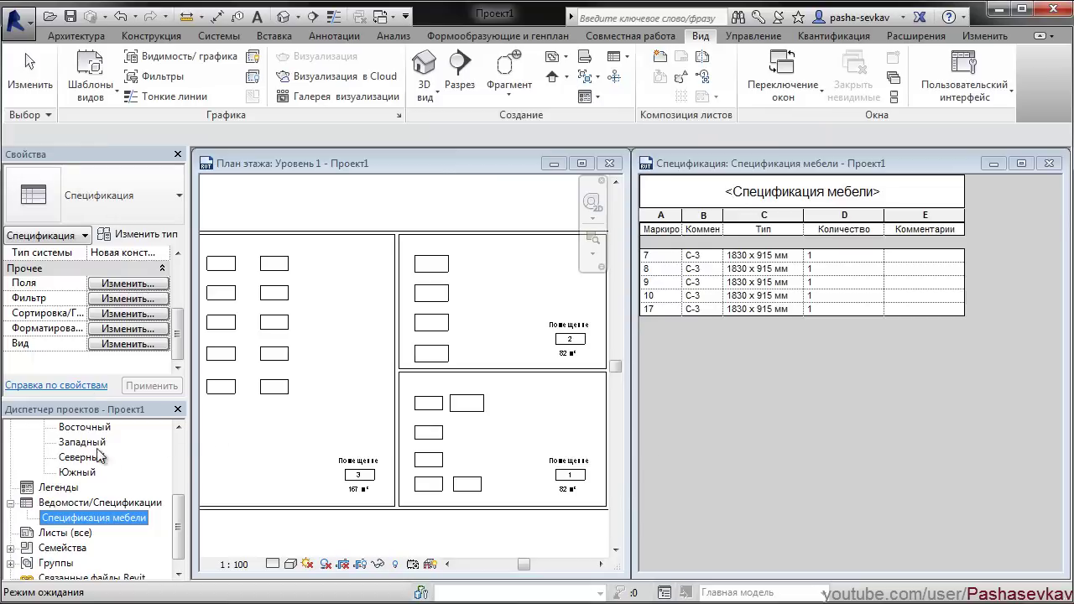
Step: Set the filter to Комментарии к типоразмеру содержит С- so all 20 tables are listed
left_click(128, 313)
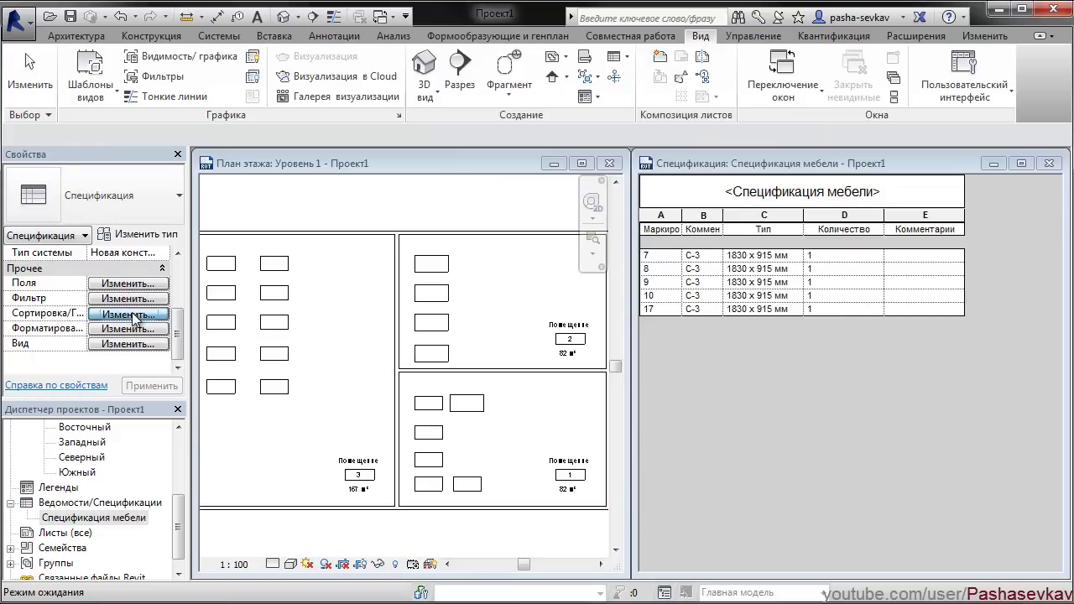
left_click(431, 132)
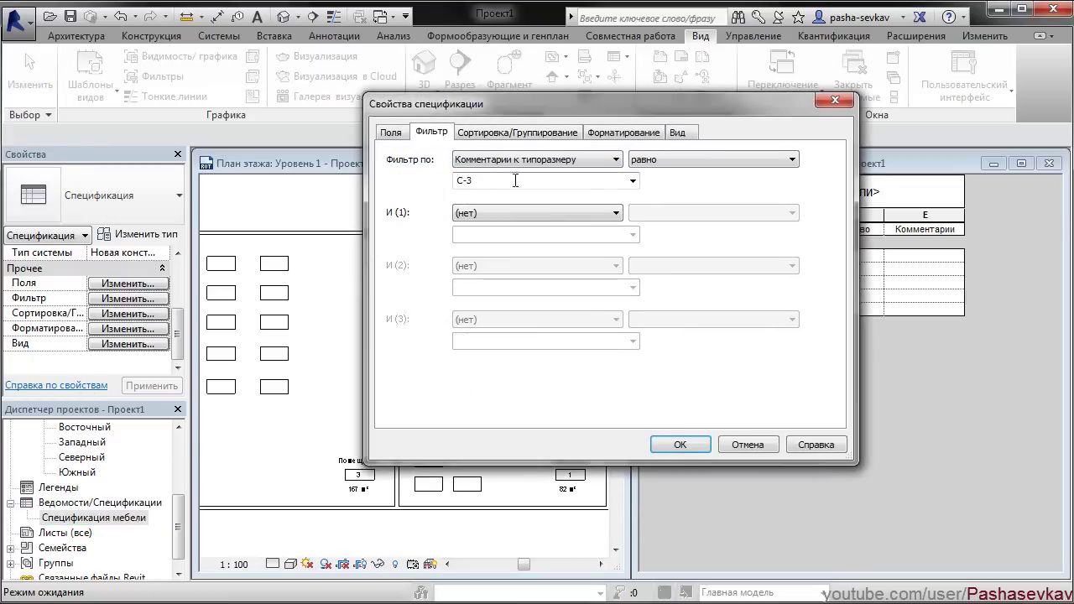
left_click(633, 182)
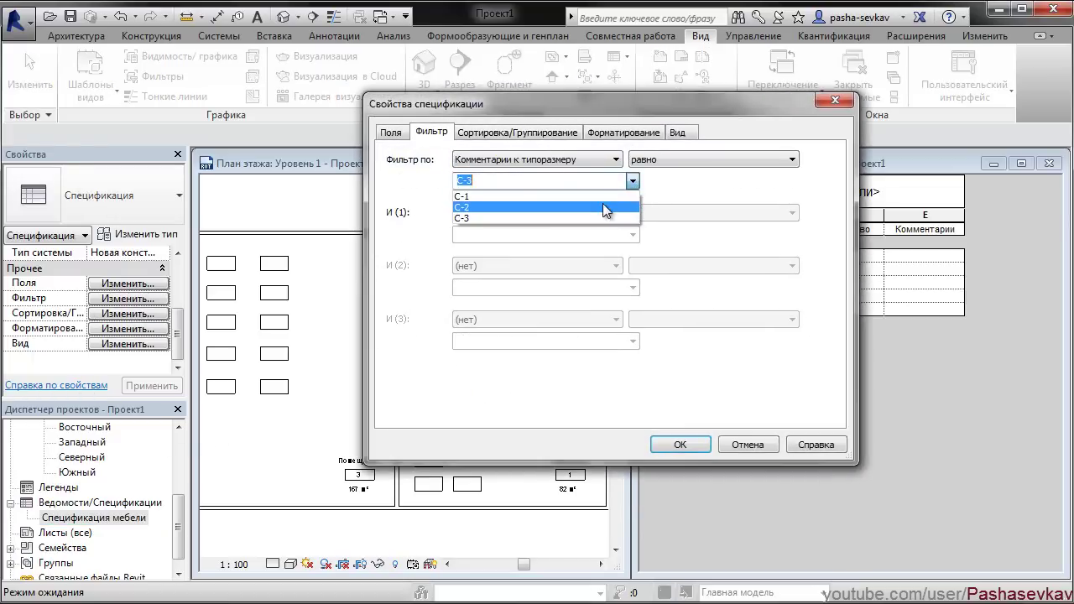
left_click(599, 195)
left_click(532, 178)
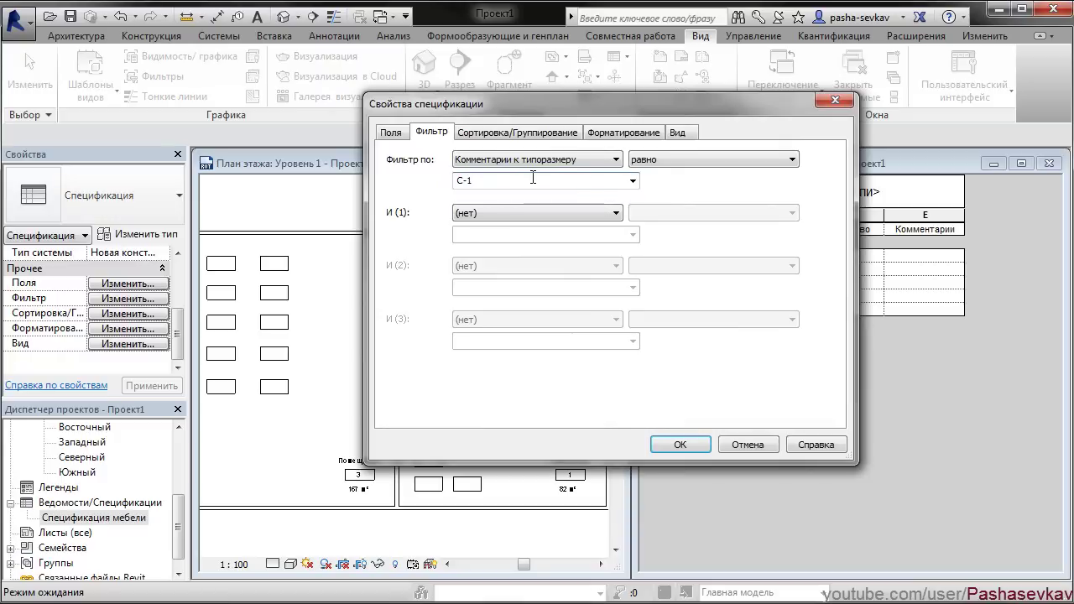
left_click(696, 158)
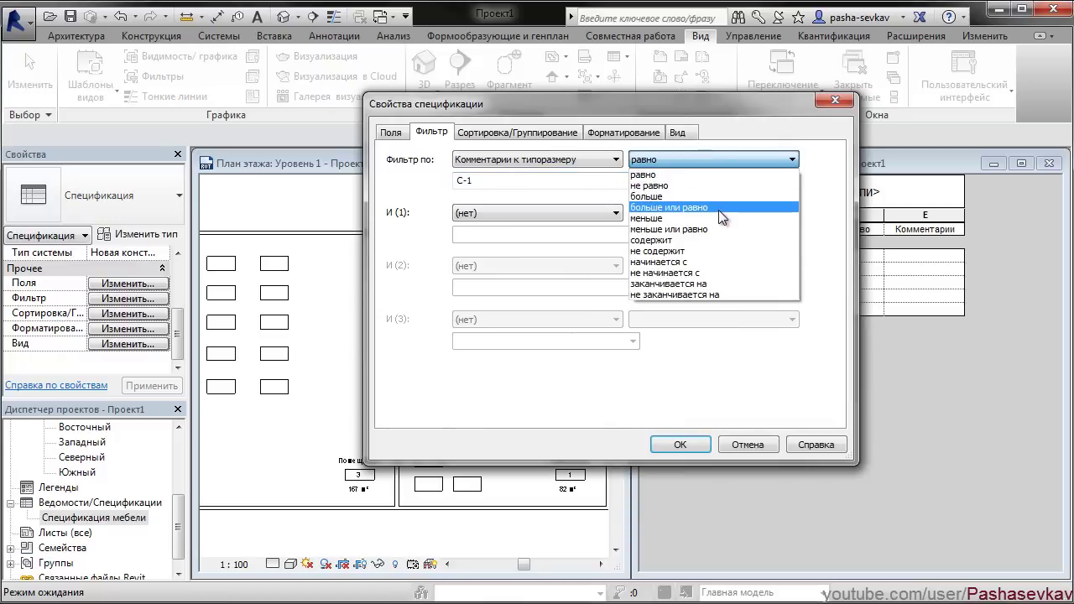
left_click(717, 240)
left_click(501, 178)
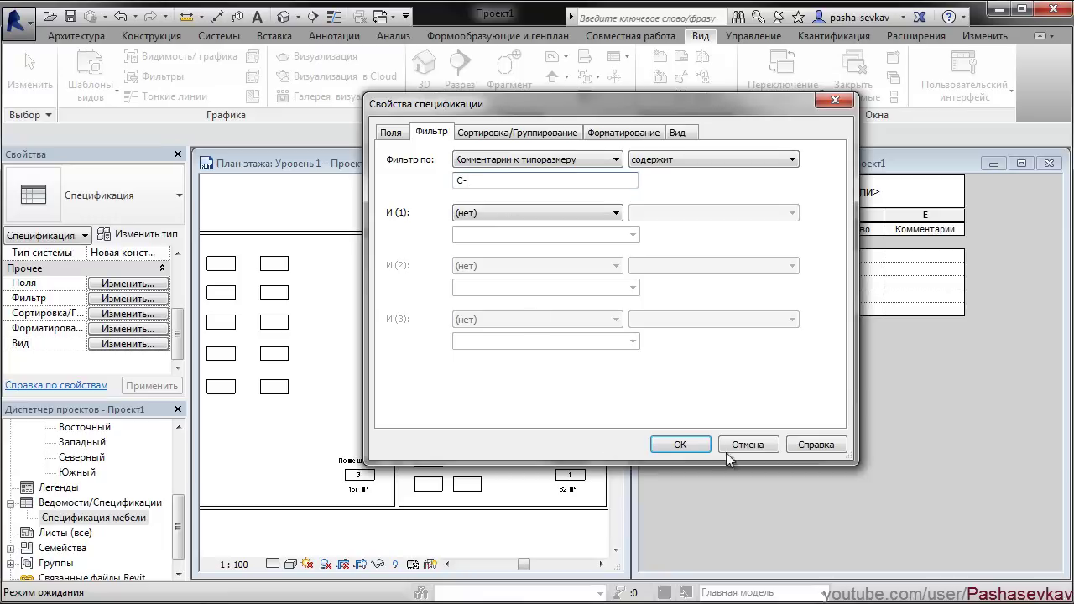
left_click(680, 445)
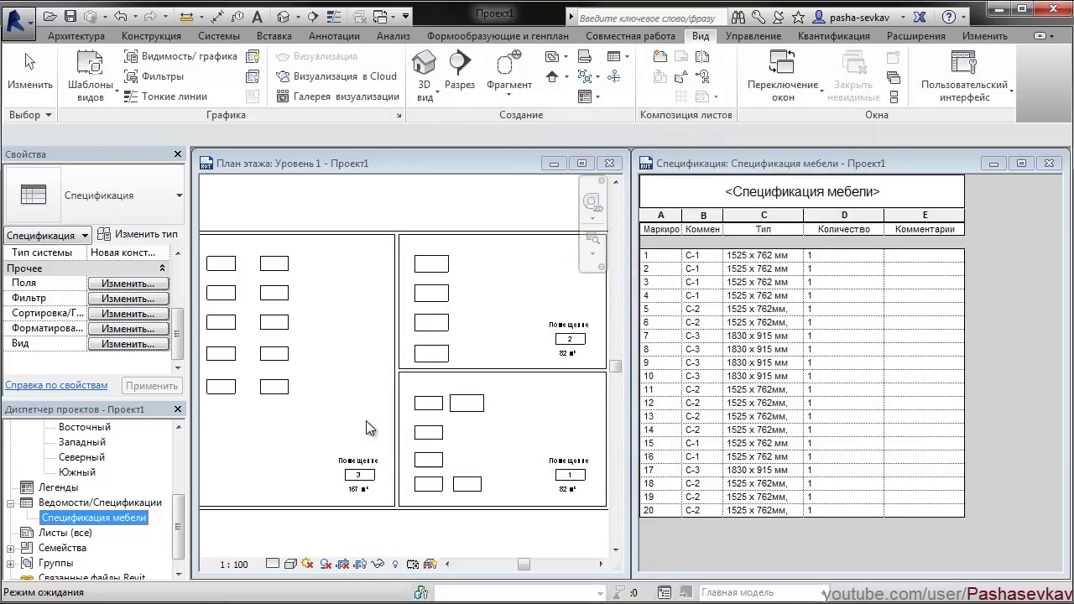
left_click(279, 388)
Step: Copy the lower table in the left room to a spot just below it
left_click(279, 389)
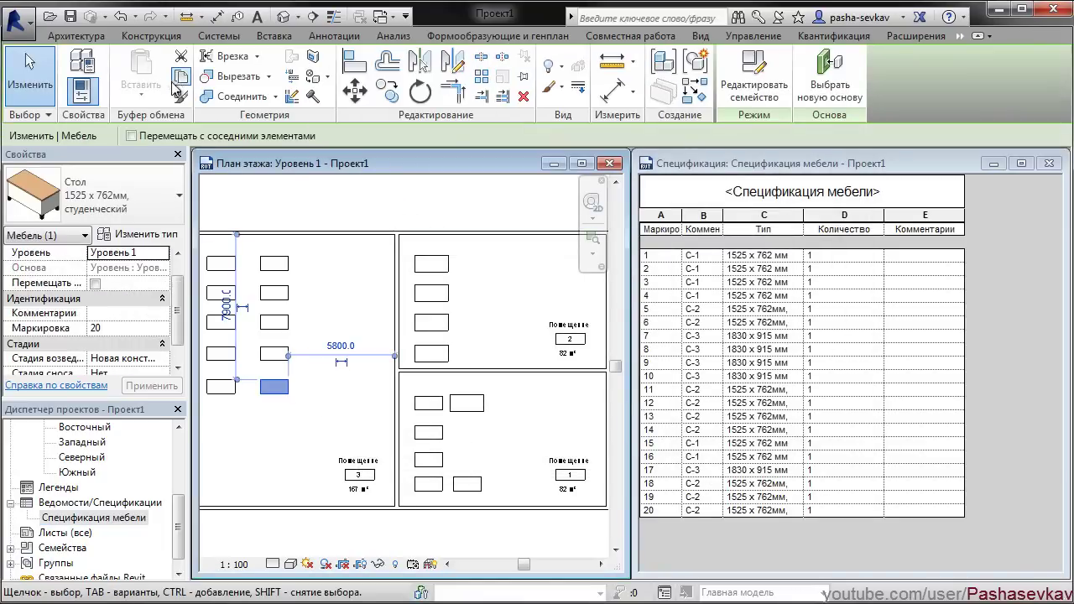
left_click(387, 91)
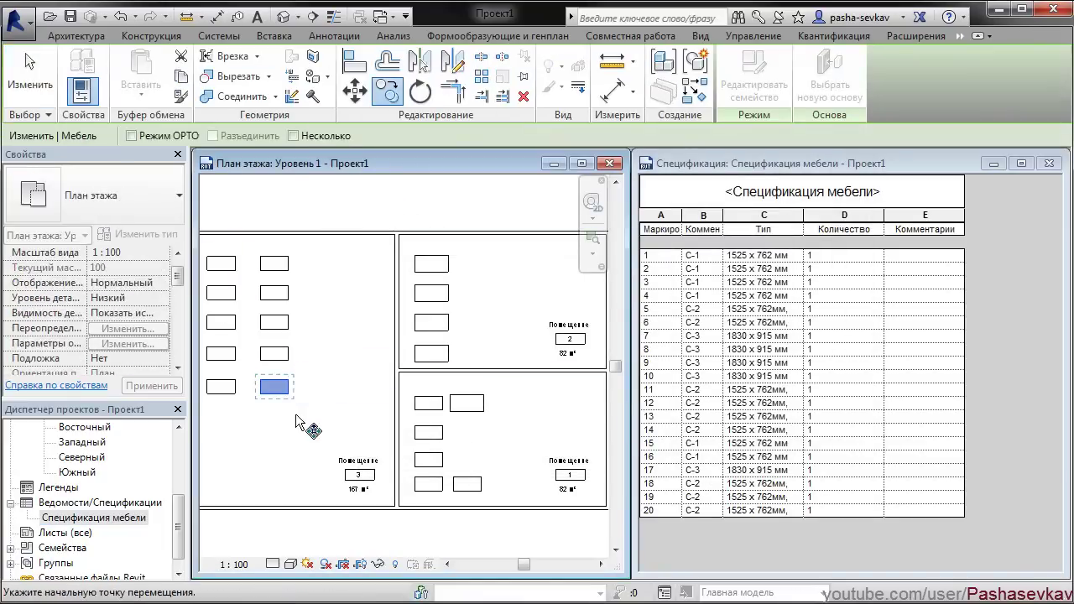
left_click(276, 392)
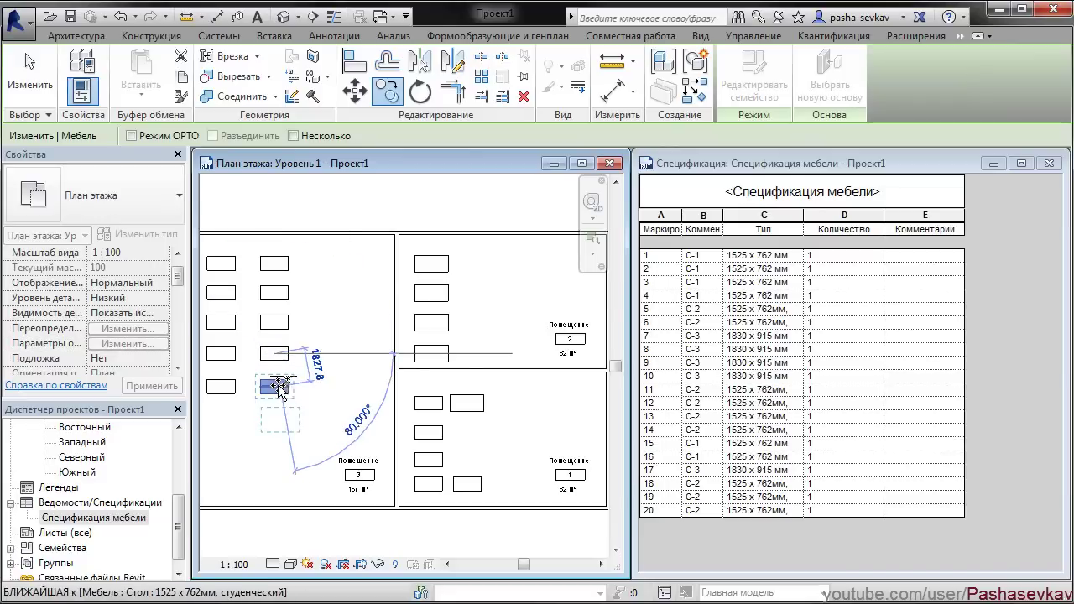
left_click(275, 420)
Step: Give the copy a new type '1525 x 762мм, простой' with type comment T-1
left_click(138, 235)
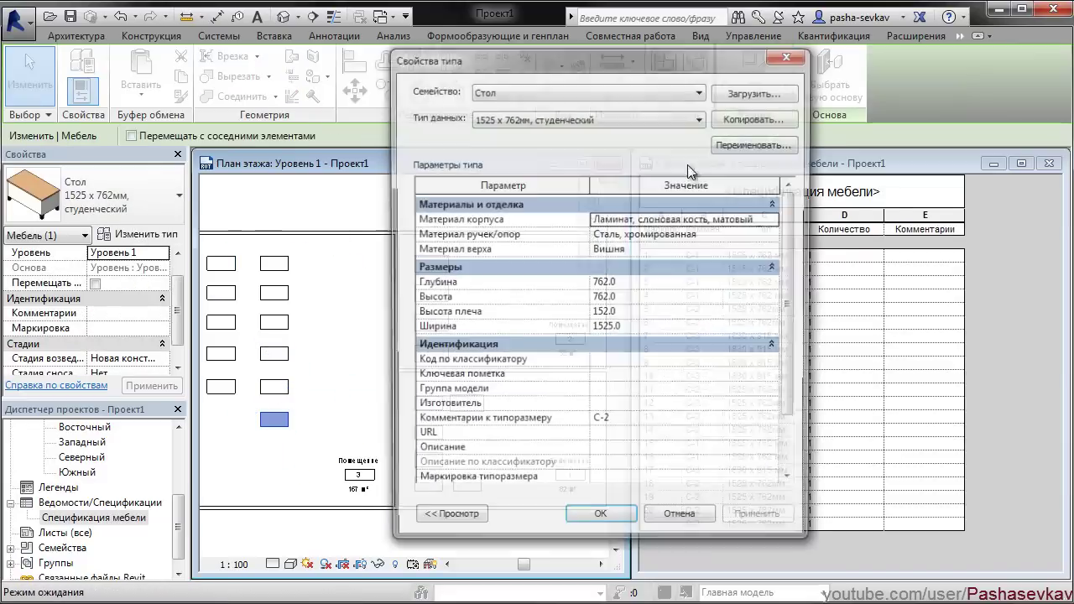
left_click(751, 120)
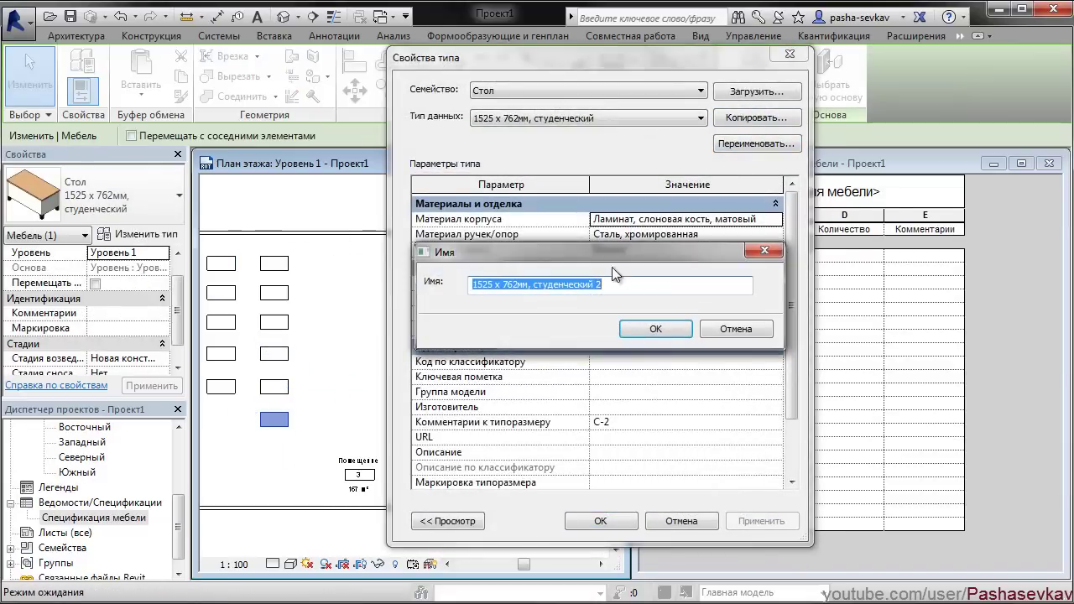
left_click_drag(631, 285, 534, 277)
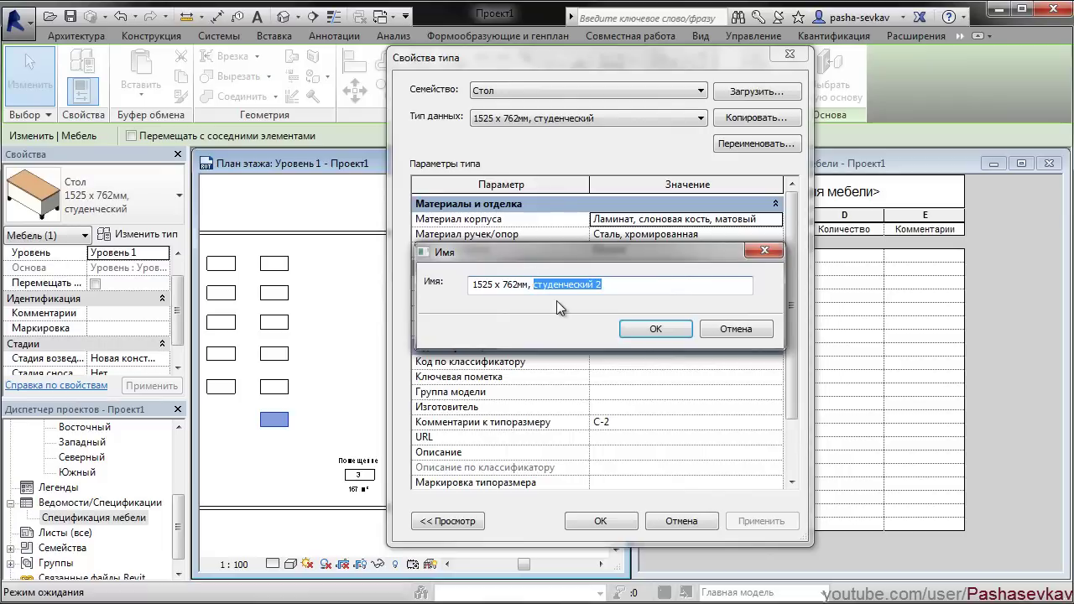
type("простой")
left_click(658, 328)
left_click(636, 421)
type("Т-")
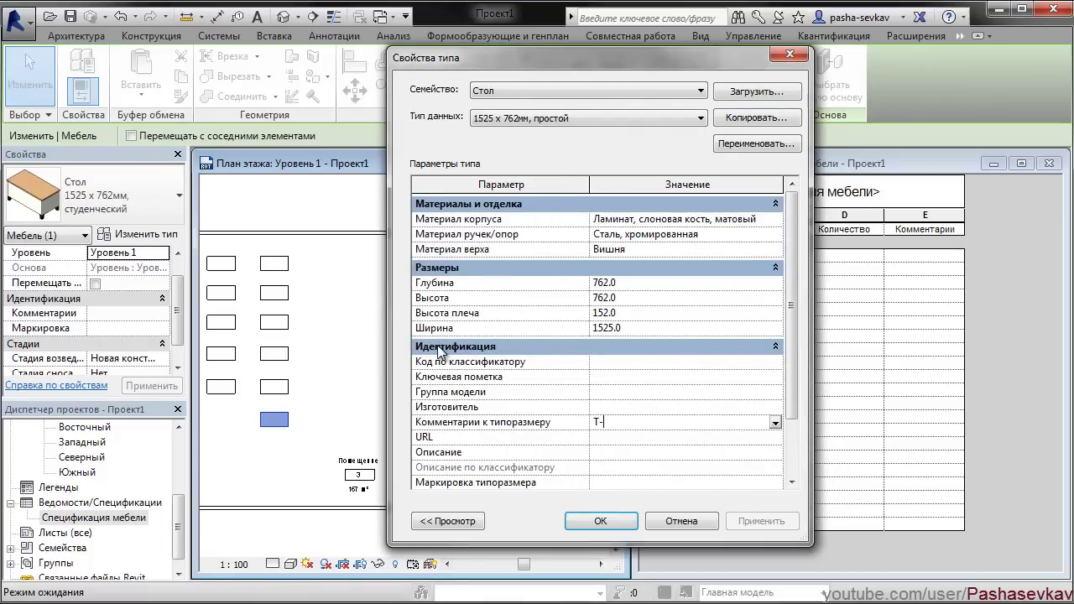
type("1")
left_click(560, 524)
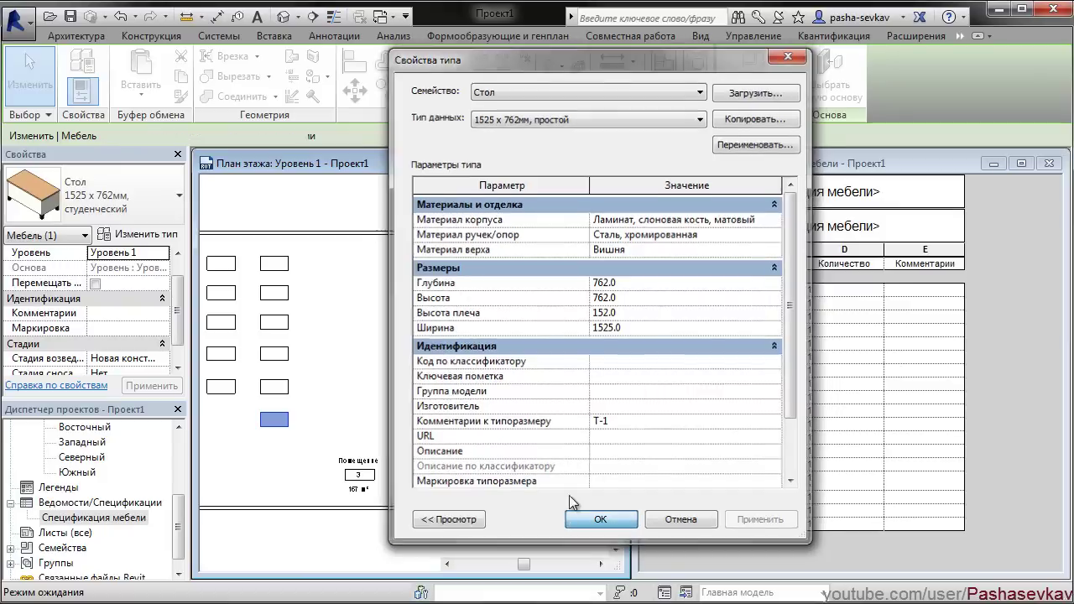
Step: Copy the new table twice to the right to form a row of three
left_click(334, 346)
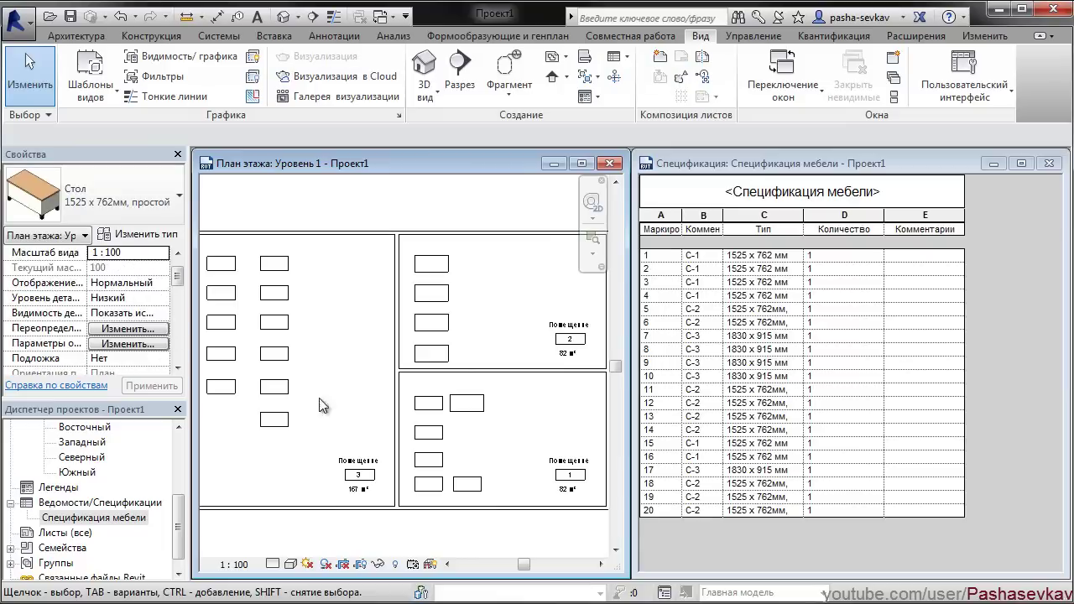
left_click(274, 419)
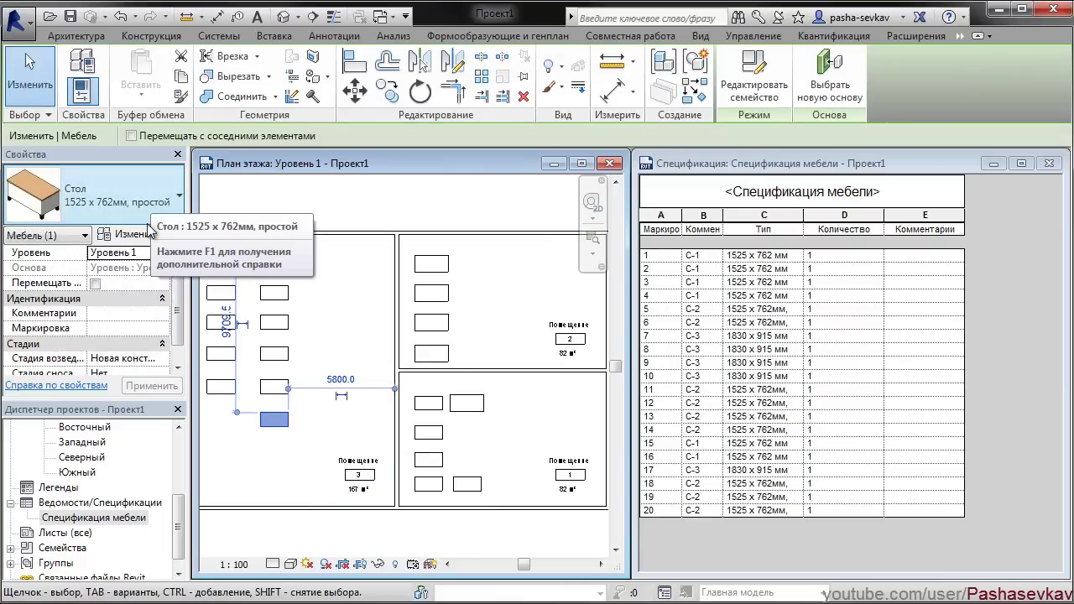
left_click(387, 90)
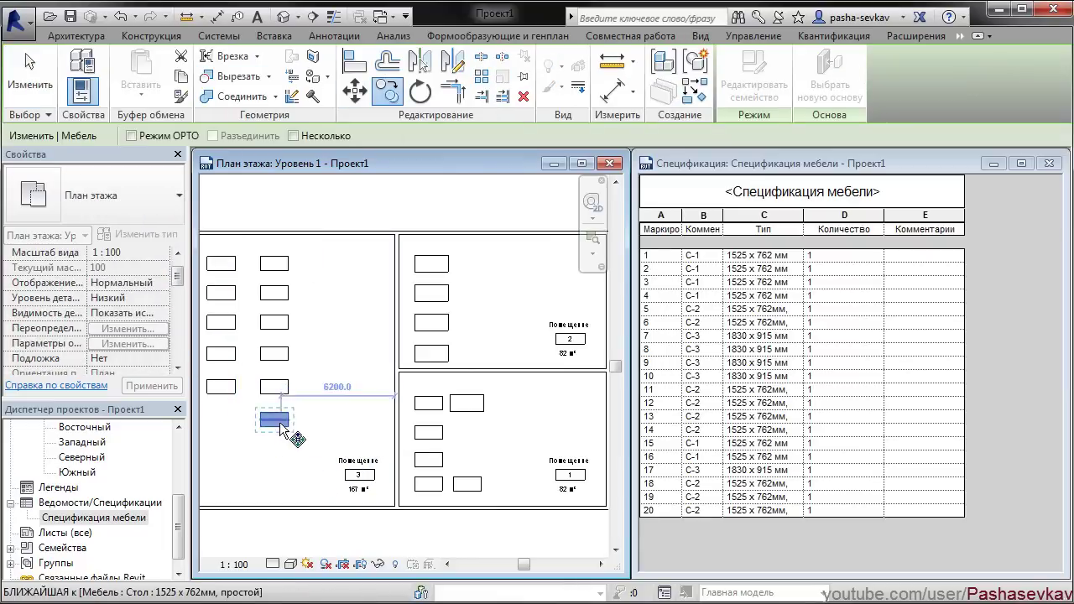
left_click(289, 427)
left_click(333, 427)
key("Return")
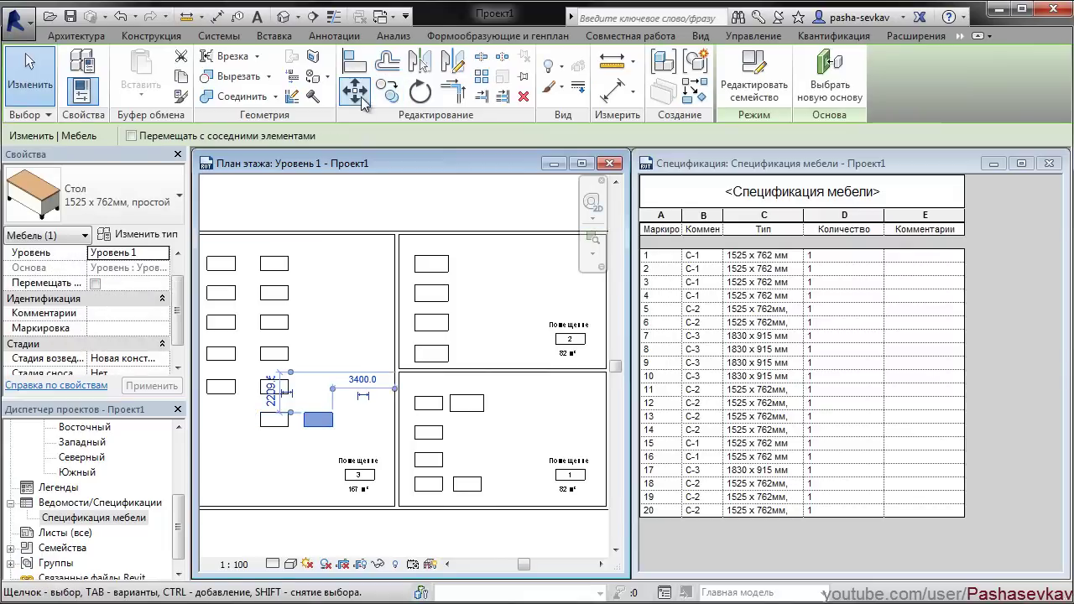
left_click(347, 419)
left_click(350, 419)
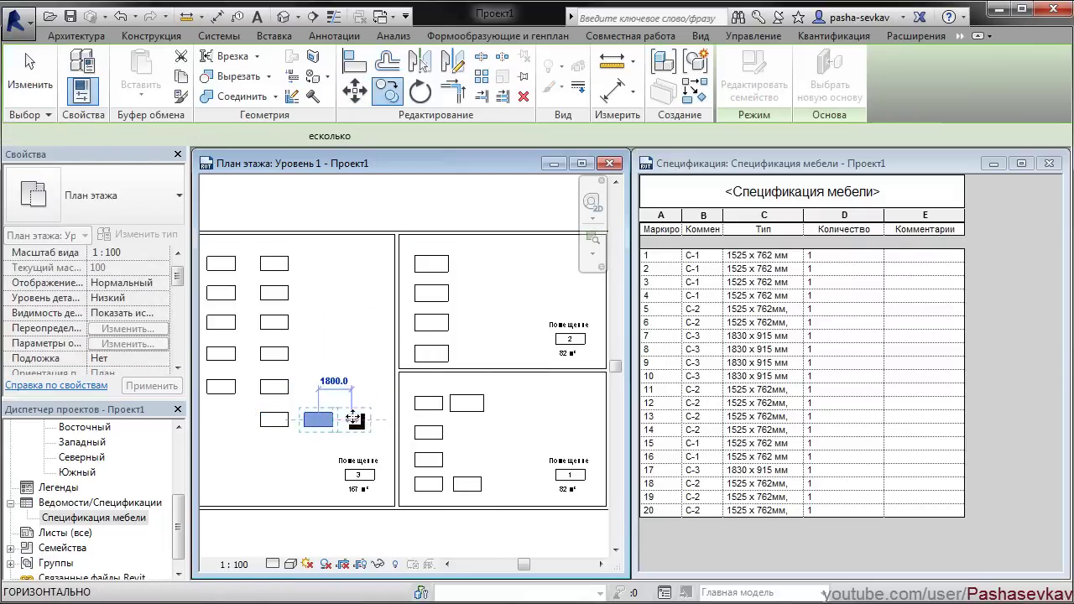
key("Escape")
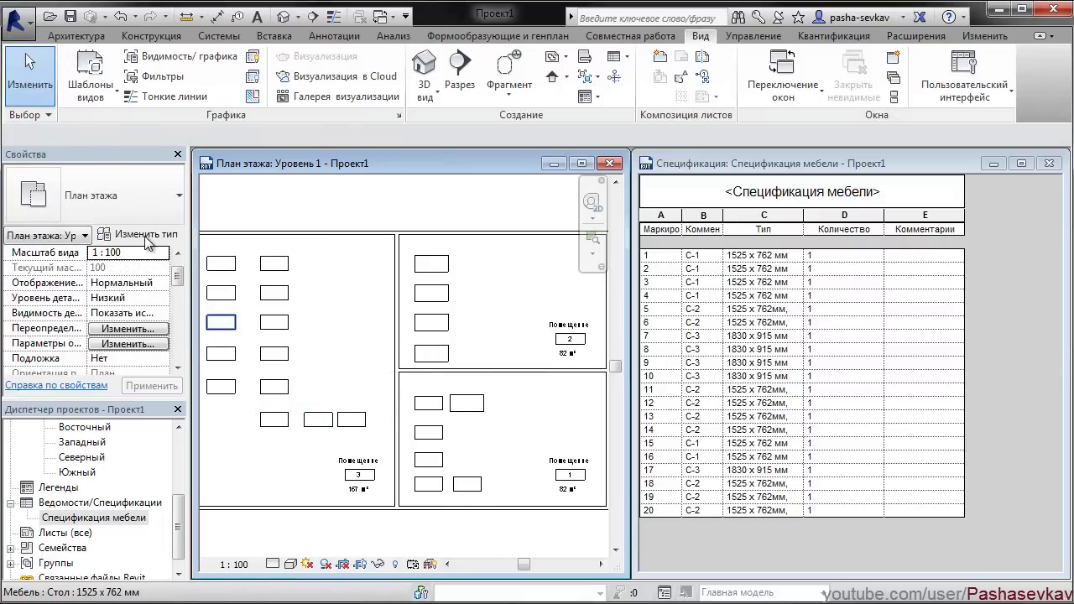
left_click(139, 234)
key("Escape")
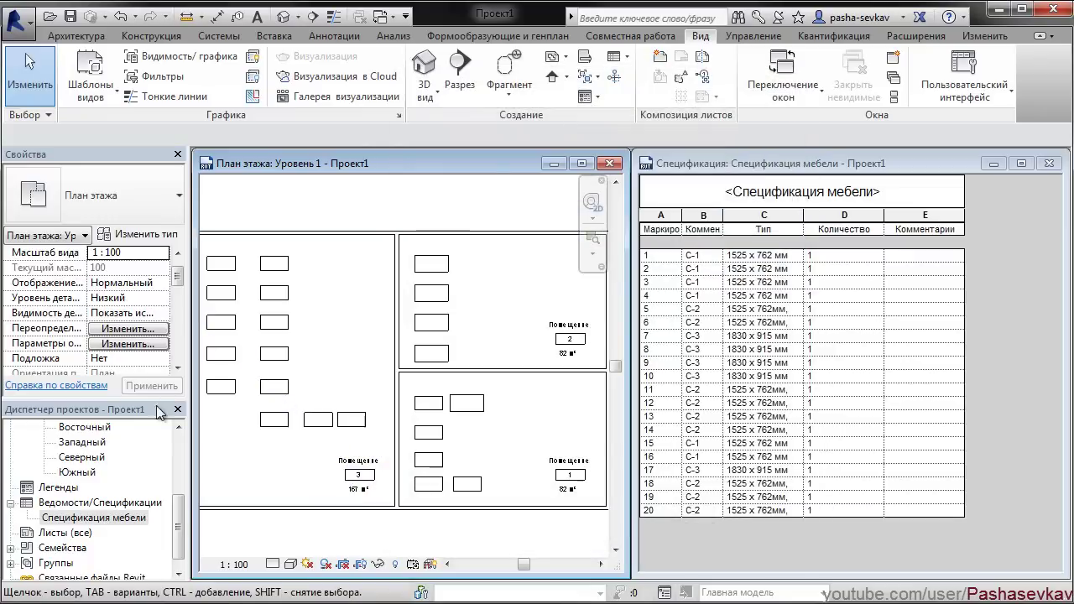
Step: Remove the furniture schedule's filter so the three T-1 tables appear
double_click(100, 517)
left_click_drag(173, 287, 176, 334)
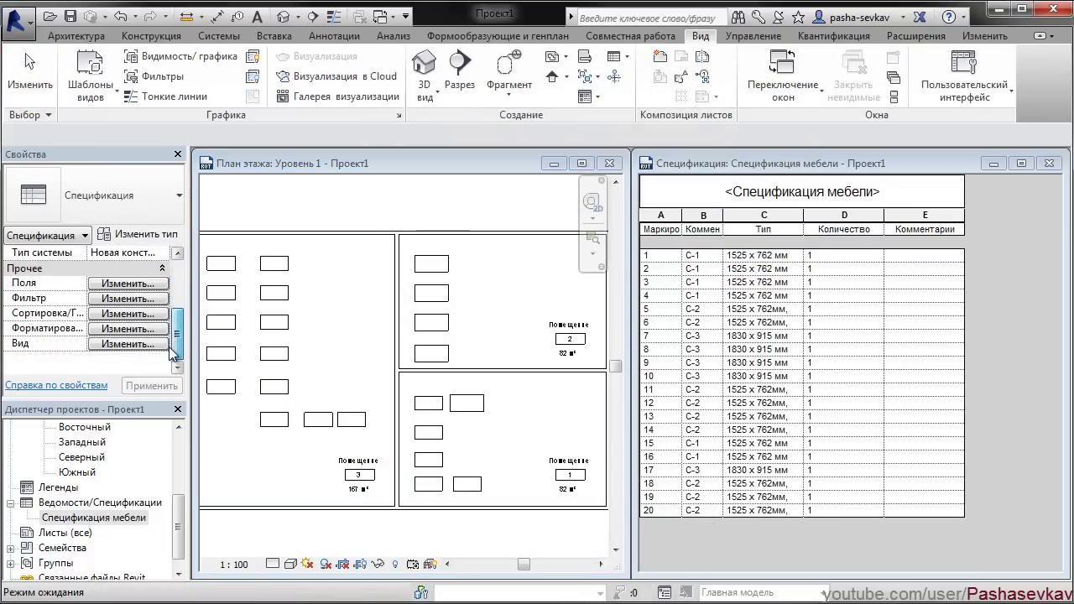
left_click(128, 314)
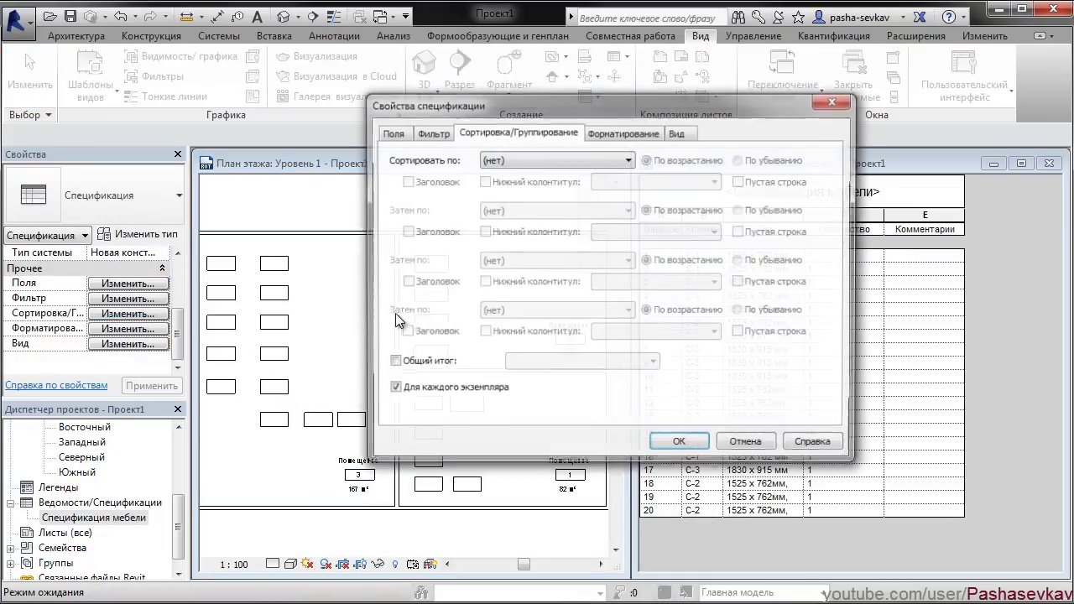
mouse_move(650, 93)
left_mouse_down()
mouse_move(765, 74)
mouse_move(822, 36)
left_mouse_up()
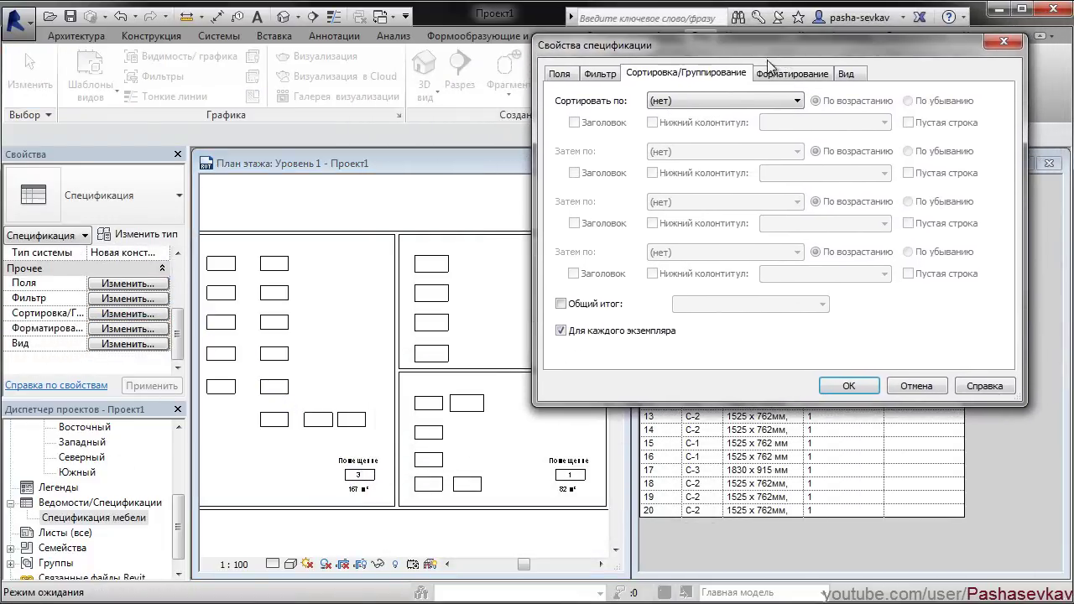
left_click(600, 73)
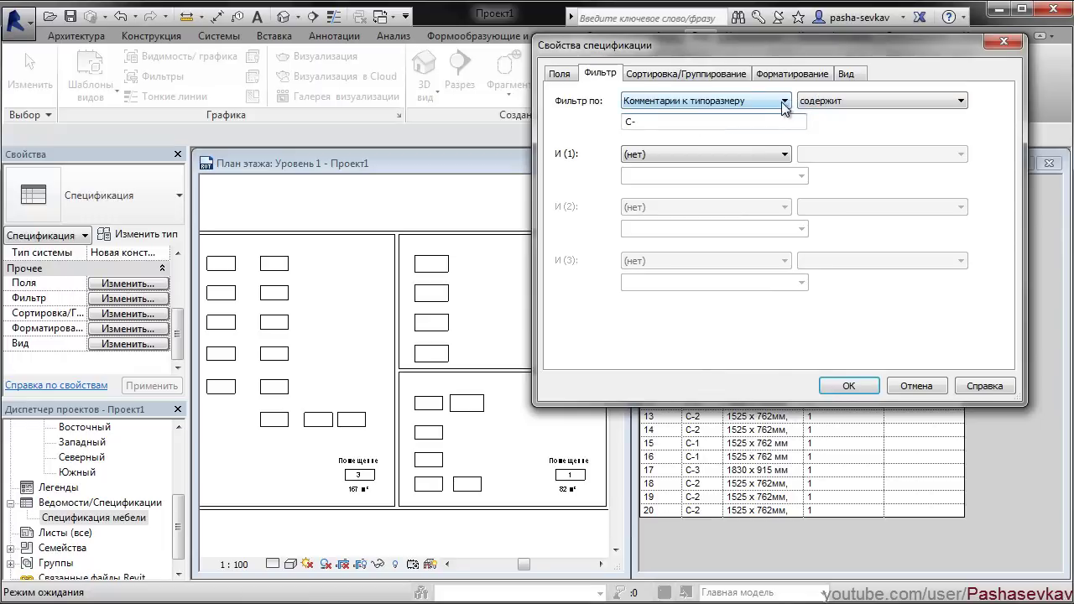
left_click(783, 101)
left_click(776, 117)
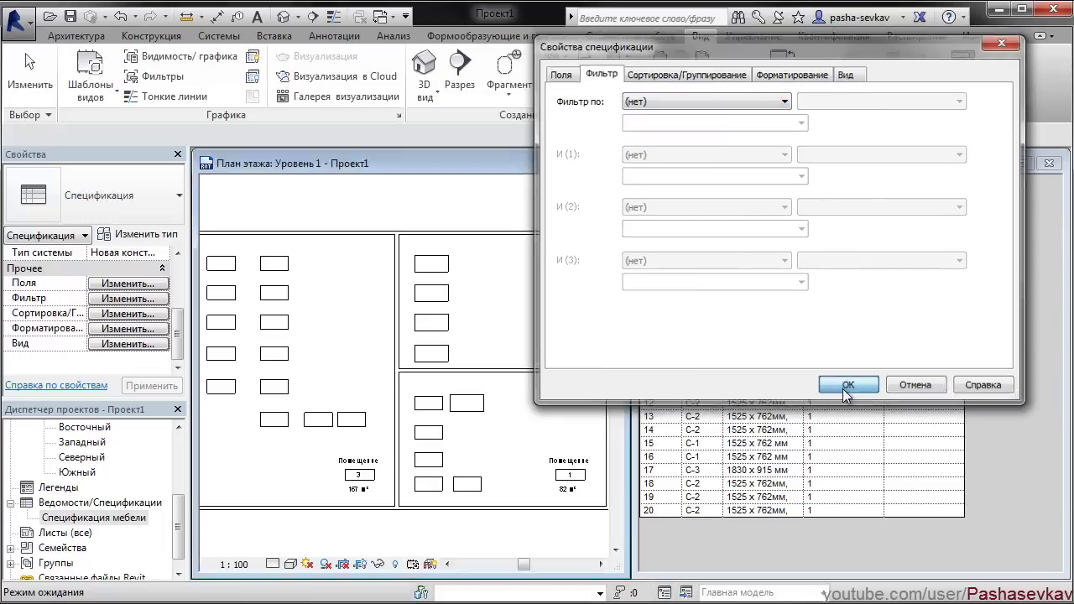
left_click(848, 387)
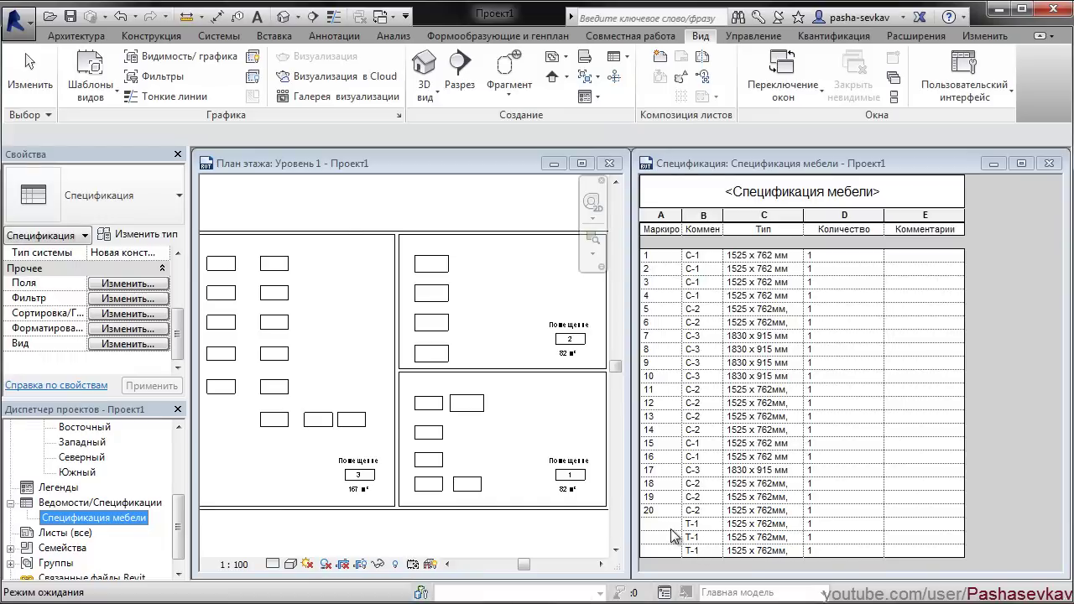
Step: Find a new table's T-1 row, then show the schedule's properties down to Сортировка
left_click(327, 430)
left_click(321, 421)
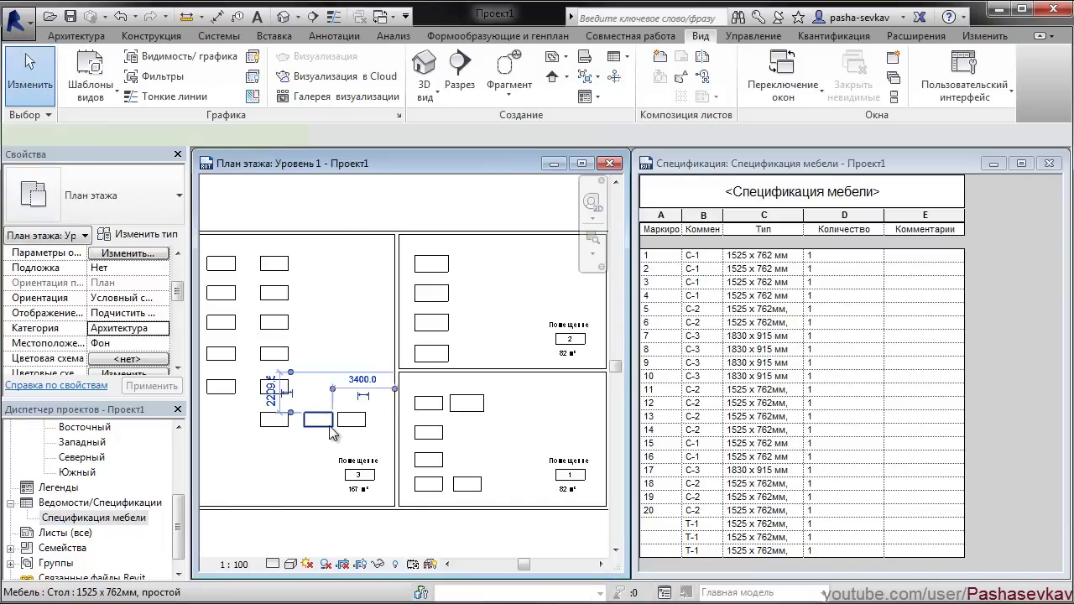
left_click(696, 537)
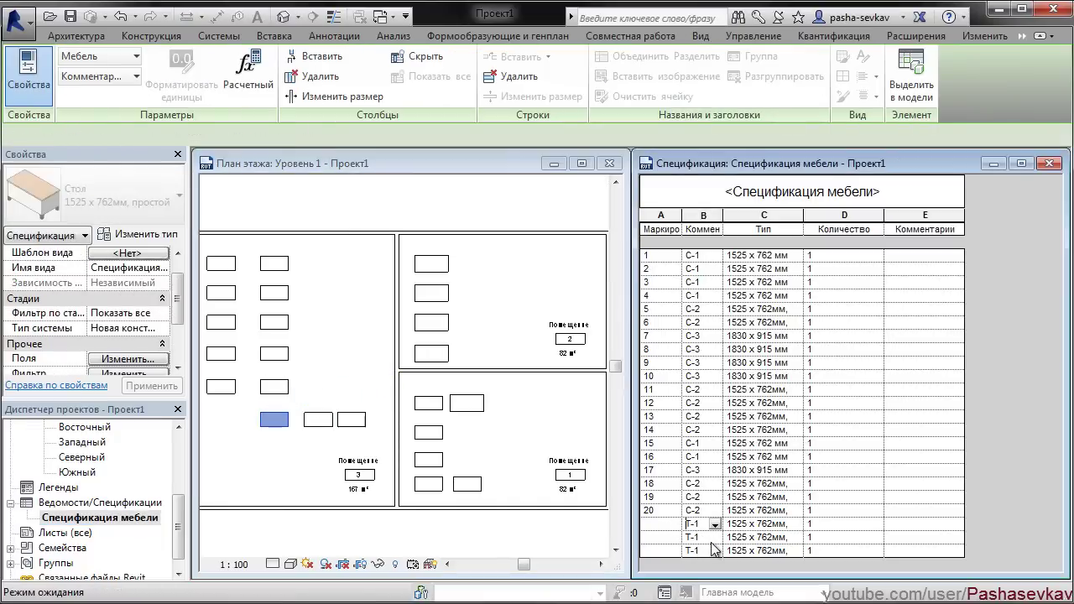
left_click(533, 434)
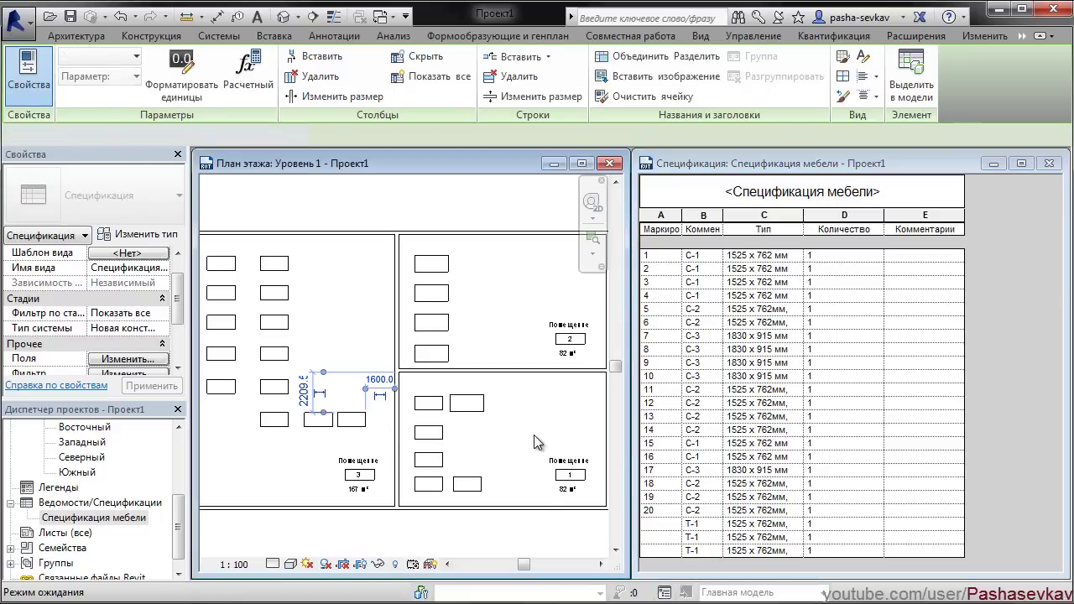
left_click(535, 432)
left_click(494, 204)
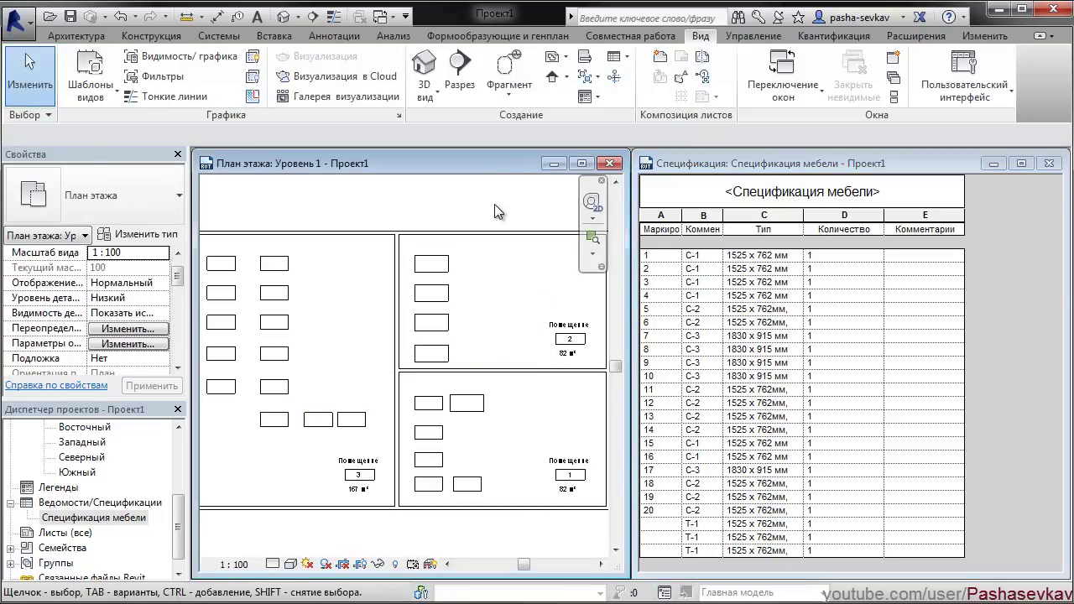
left_click(99, 518)
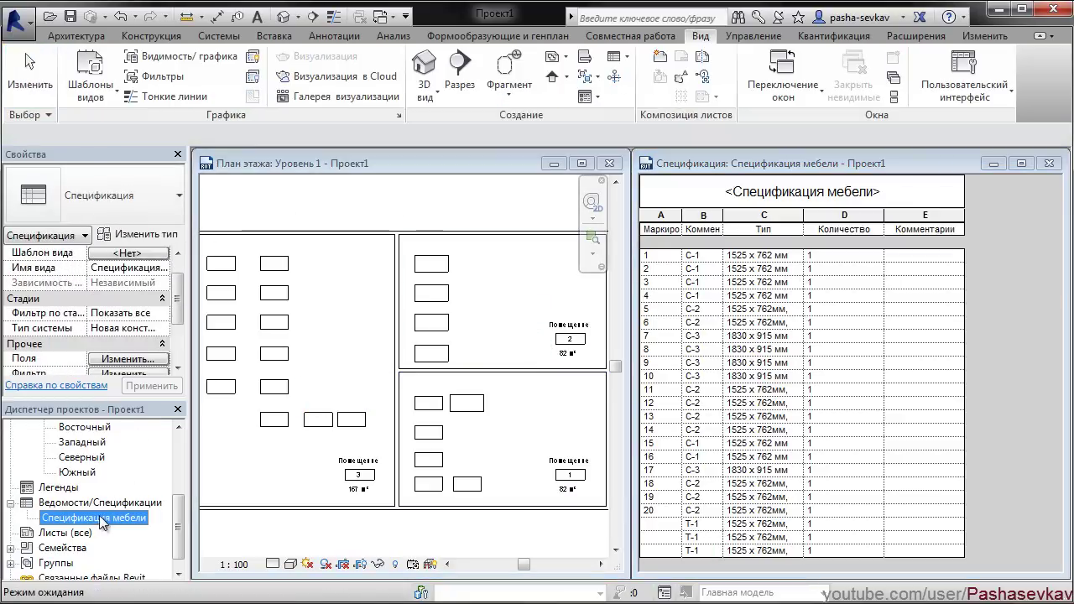
scroll(141, 344, "down", 1)
scroll(141, 344, "down", 2)
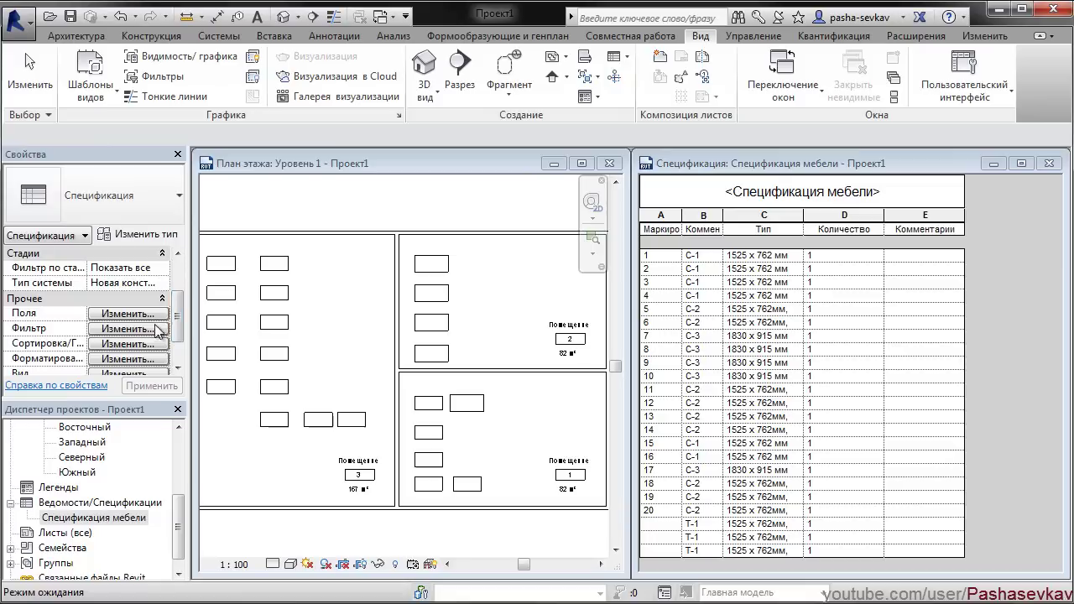
Step: Sort the furniture schedule by Маркировка
left_click(140, 345)
left_click(602, 74)
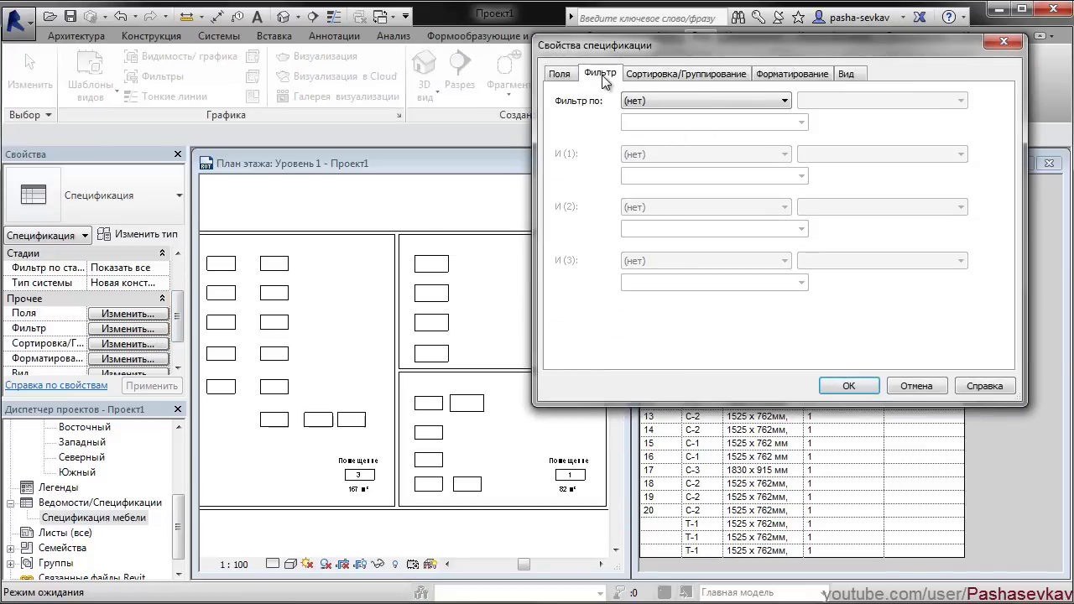
left_click(681, 73)
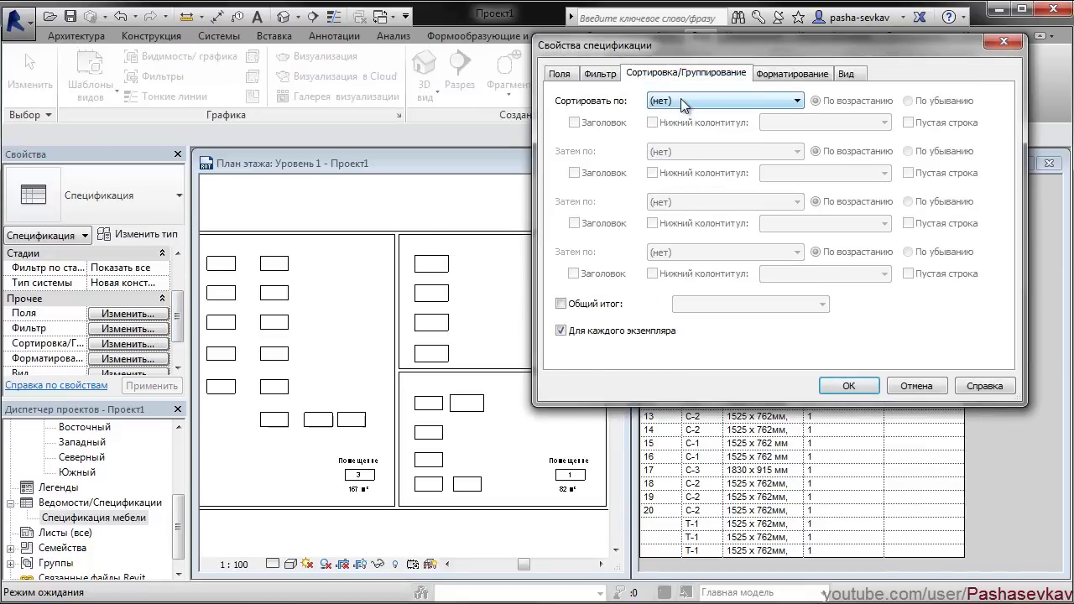
left_click(680, 98)
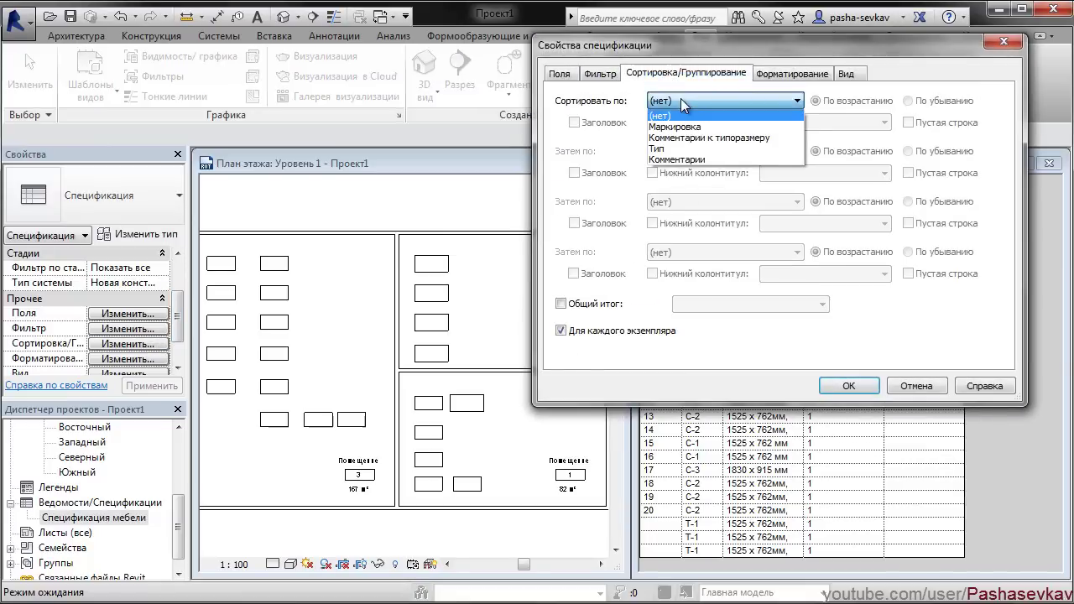
left_click(722, 128)
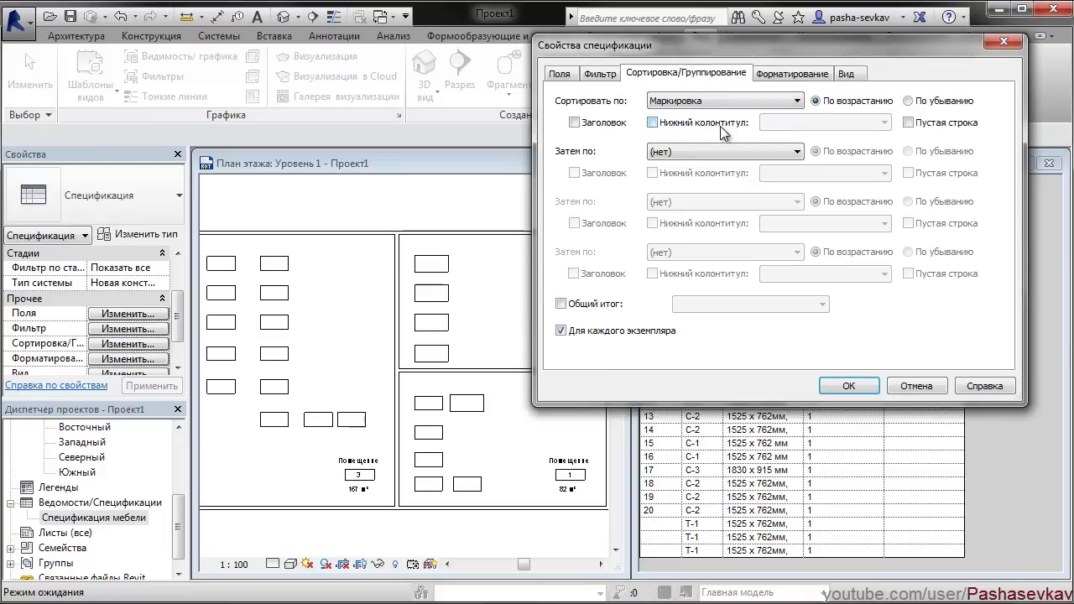
left_click(848, 386)
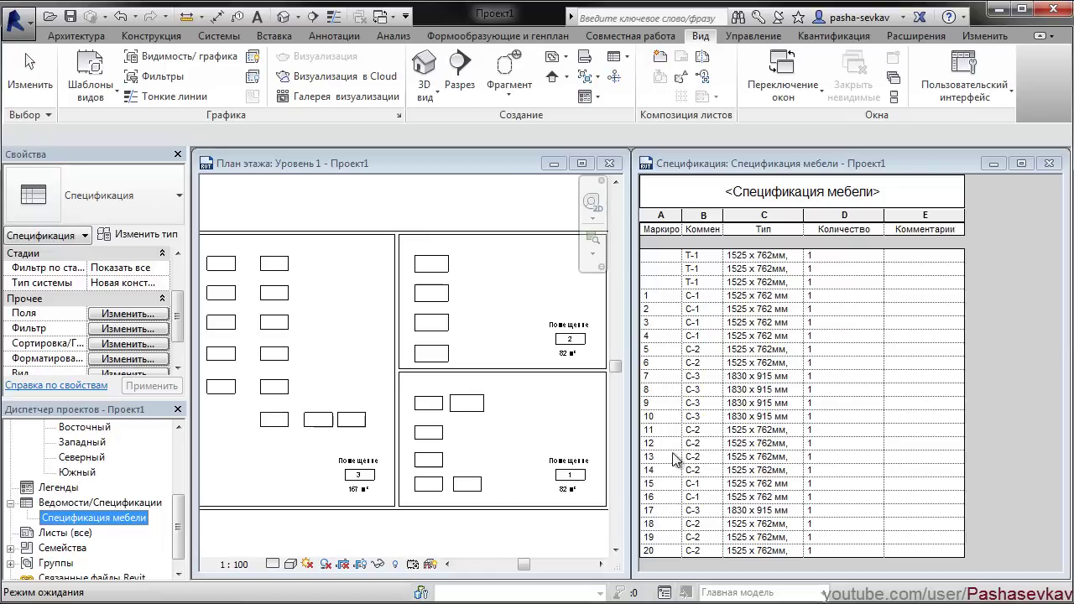
Step: Change the schedule's sort field to Комментарии к типоразмеру
left_click(126, 344)
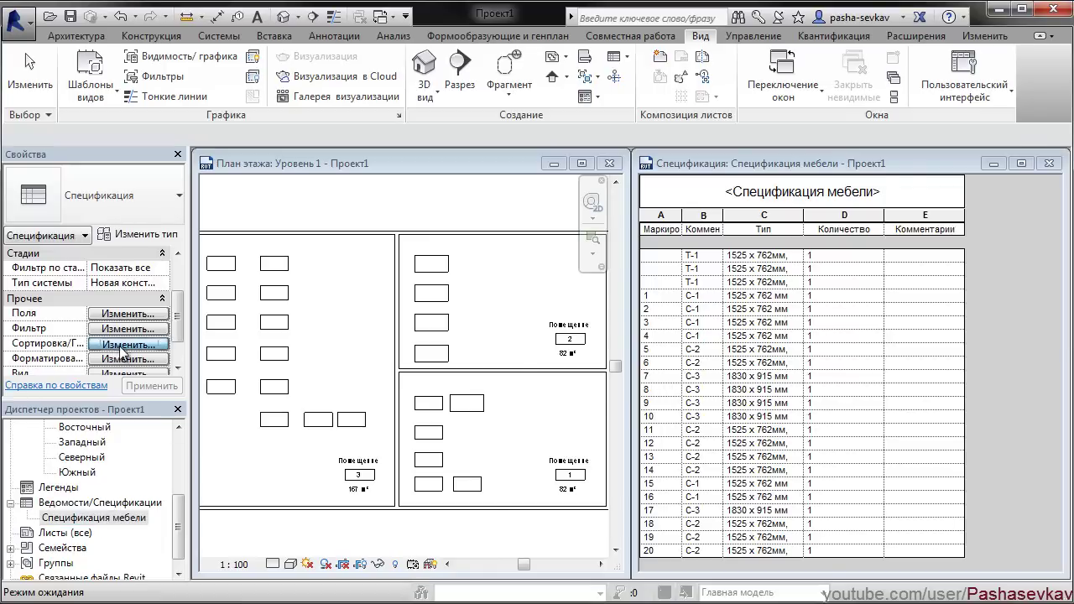
left_click(701, 101)
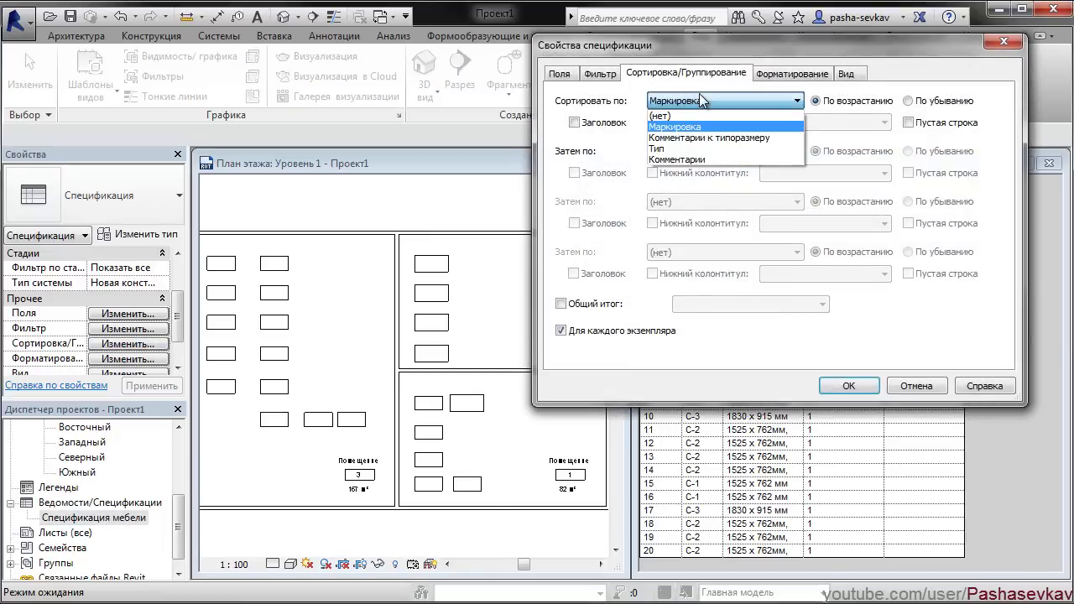
left_click(713, 138)
left_click(848, 388)
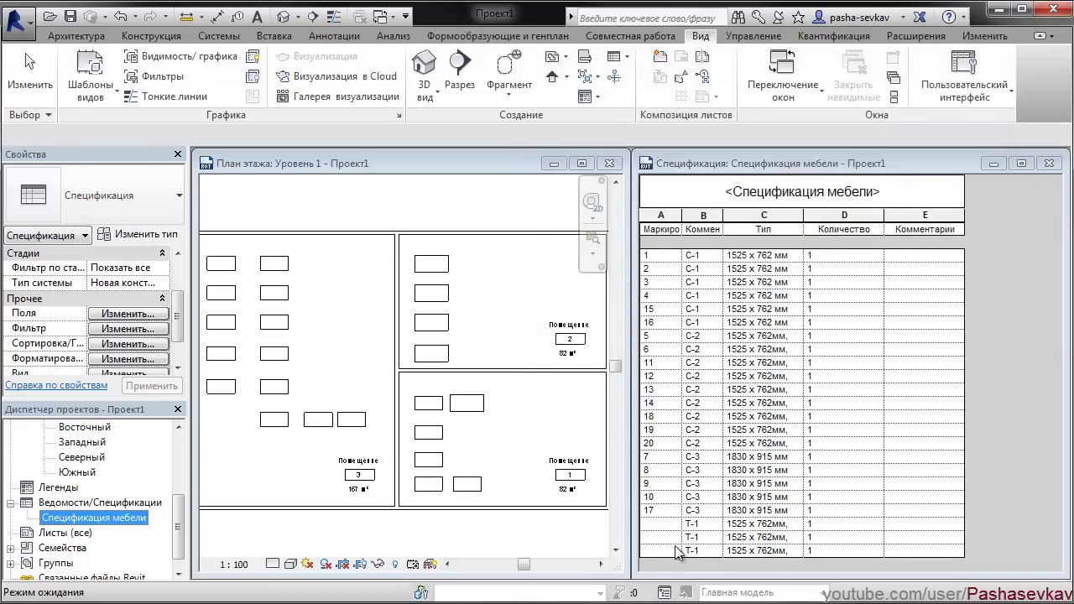
Step: Sort by Маркировка and enable Общий итог with title, count and totals
left_click(128, 344)
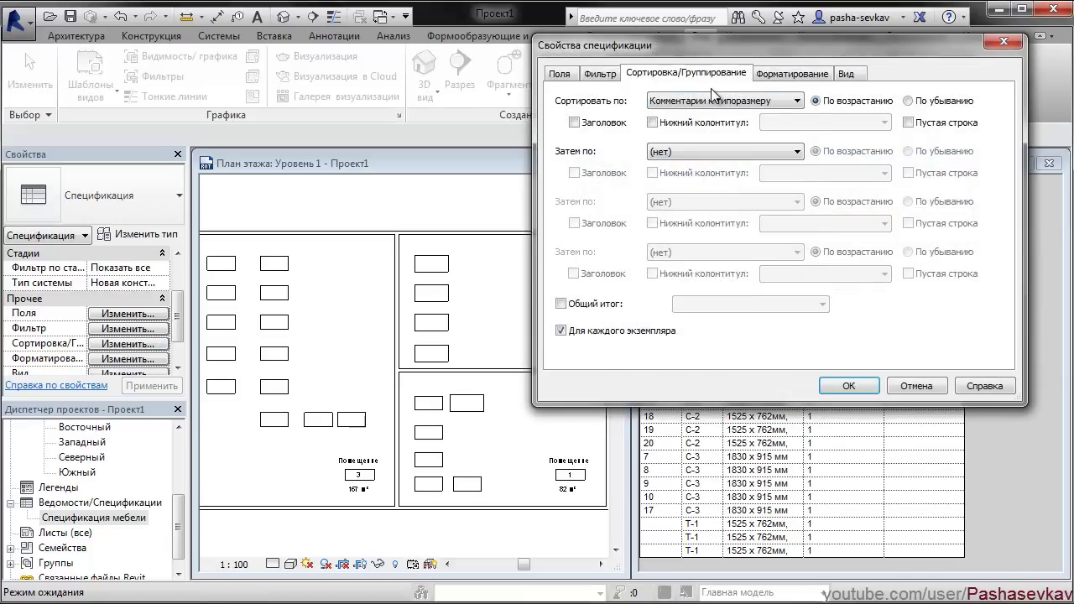
left_click(714, 100)
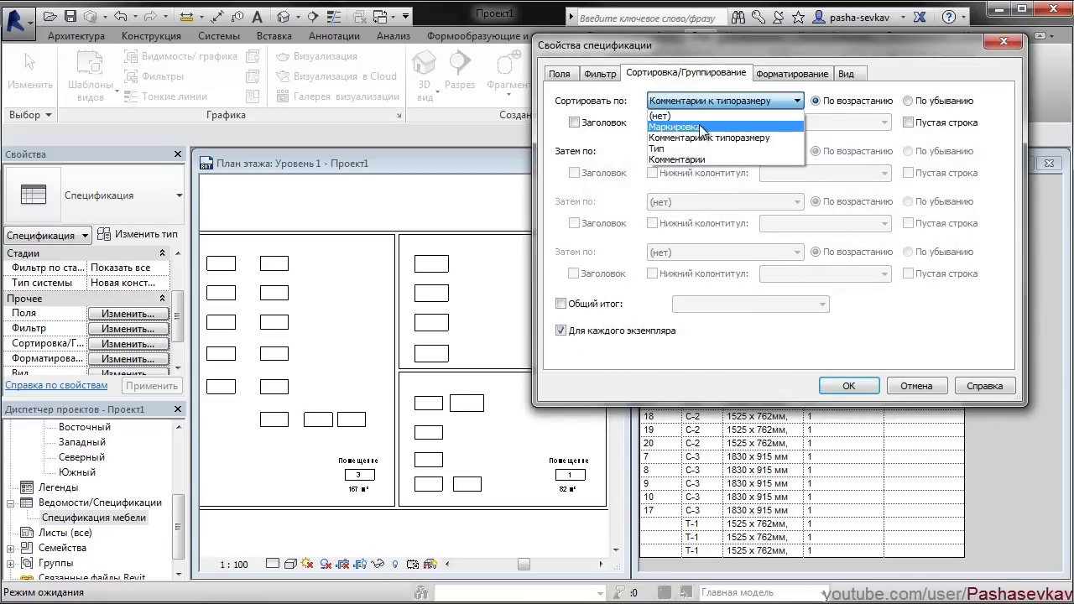
left_click(693, 84)
left_click(705, 102)
left_click(675, 126)
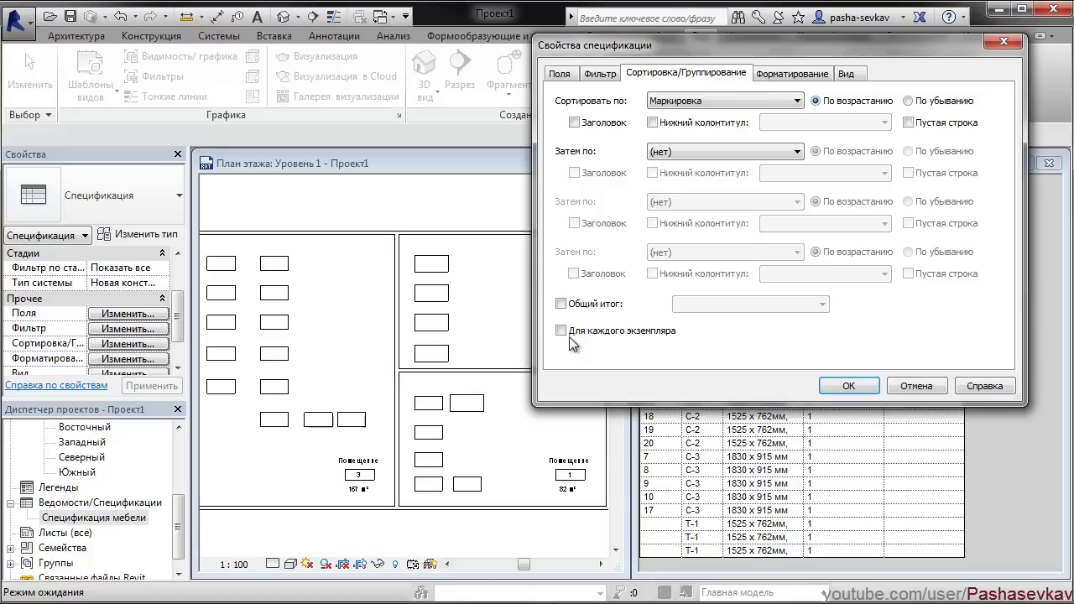
left_click(577, 309)
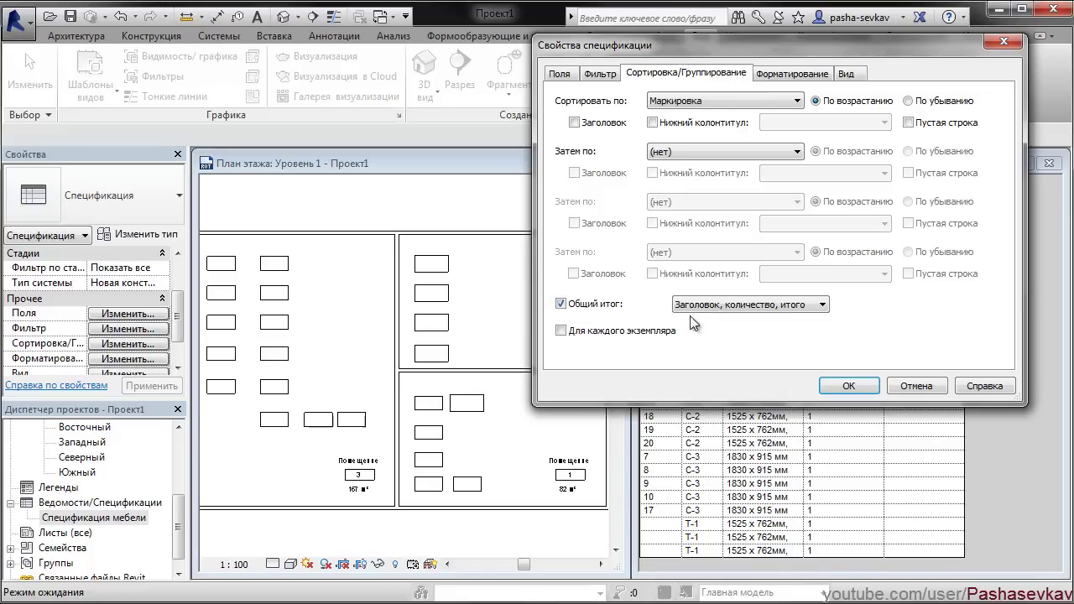
left_click(792, 307)
left_click(796, 308)
left_click(843, 386)
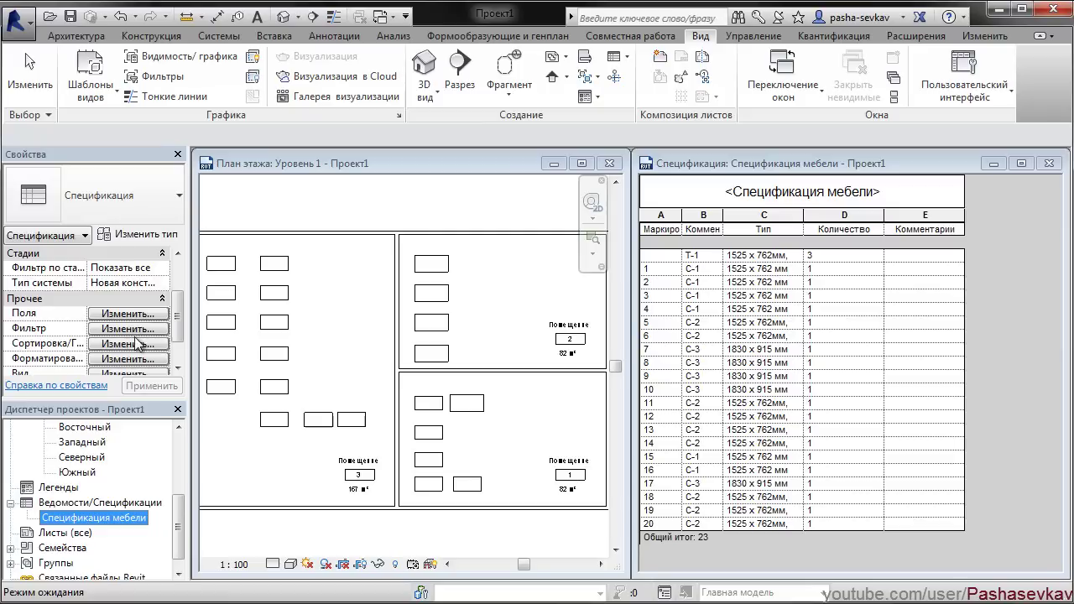
Step: Set the schedule's sort field to (нет)
left_click(134, 344)
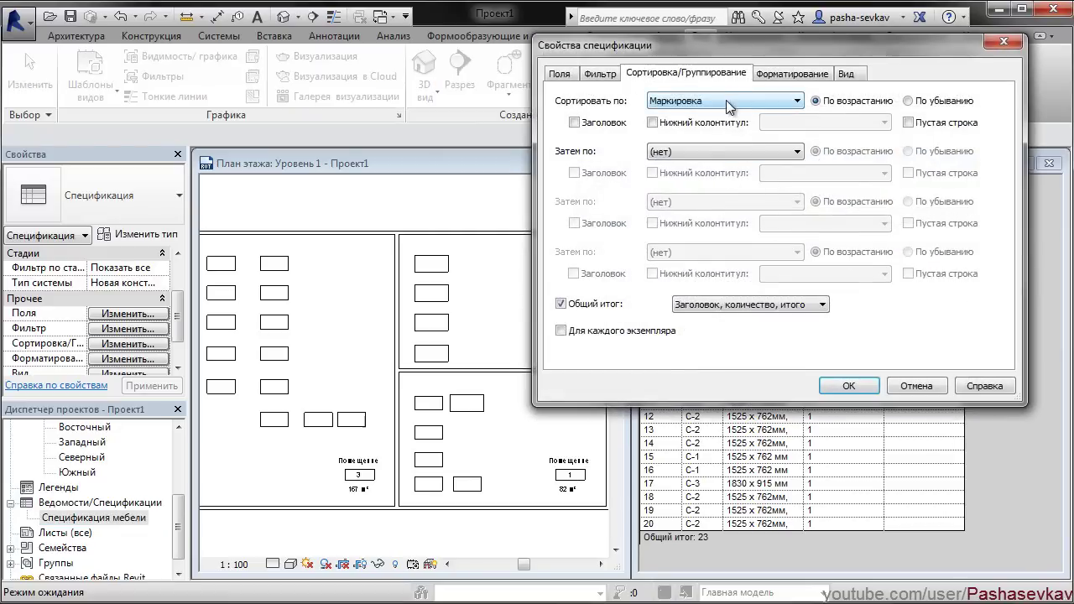
left_click(725, 98)
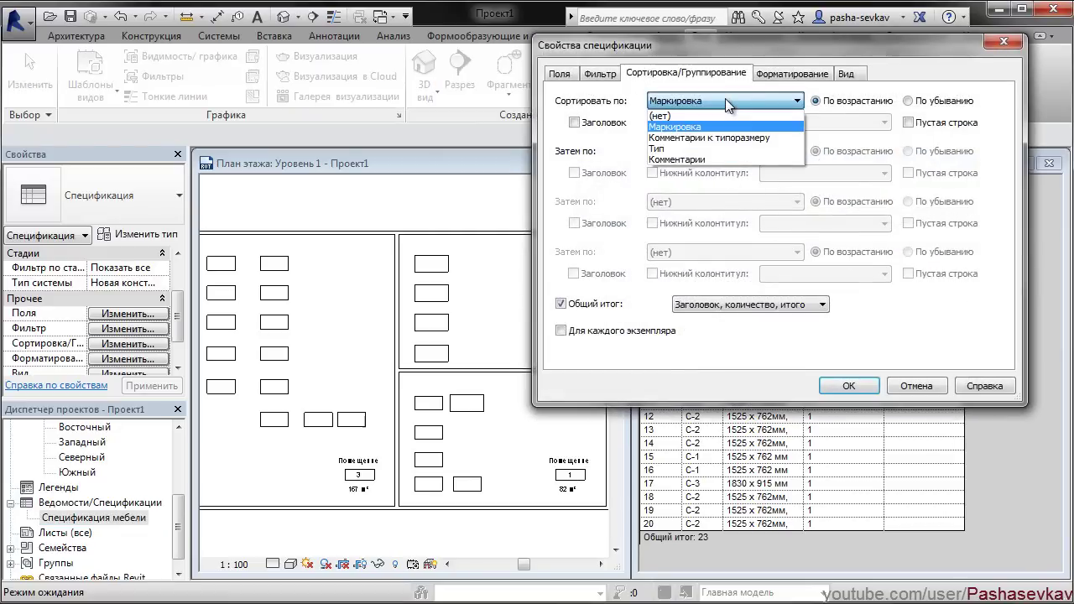
left_click(712, 115)
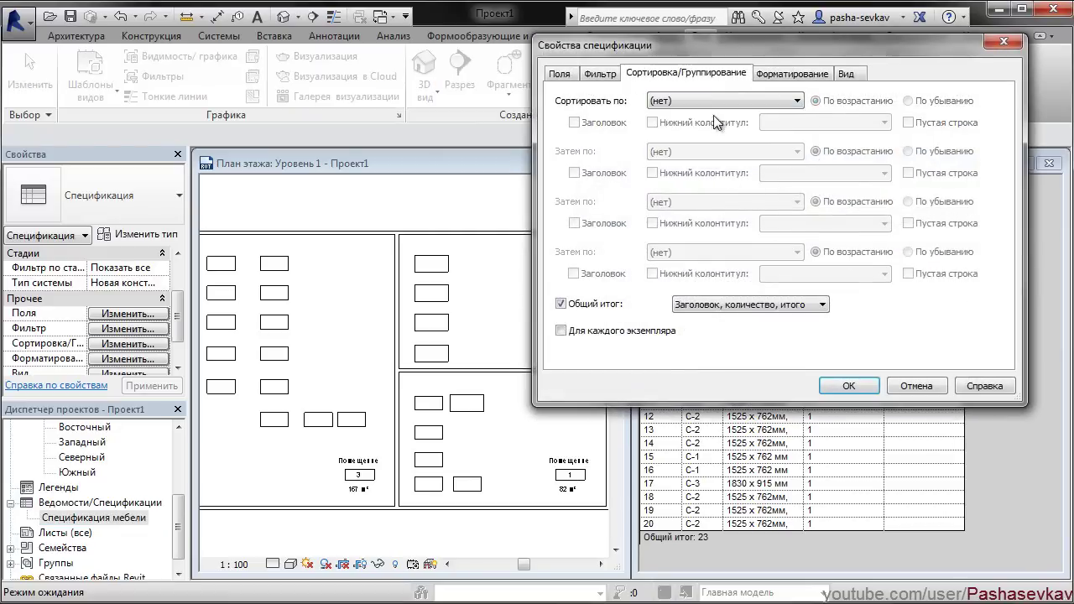
left_click(842, 385)
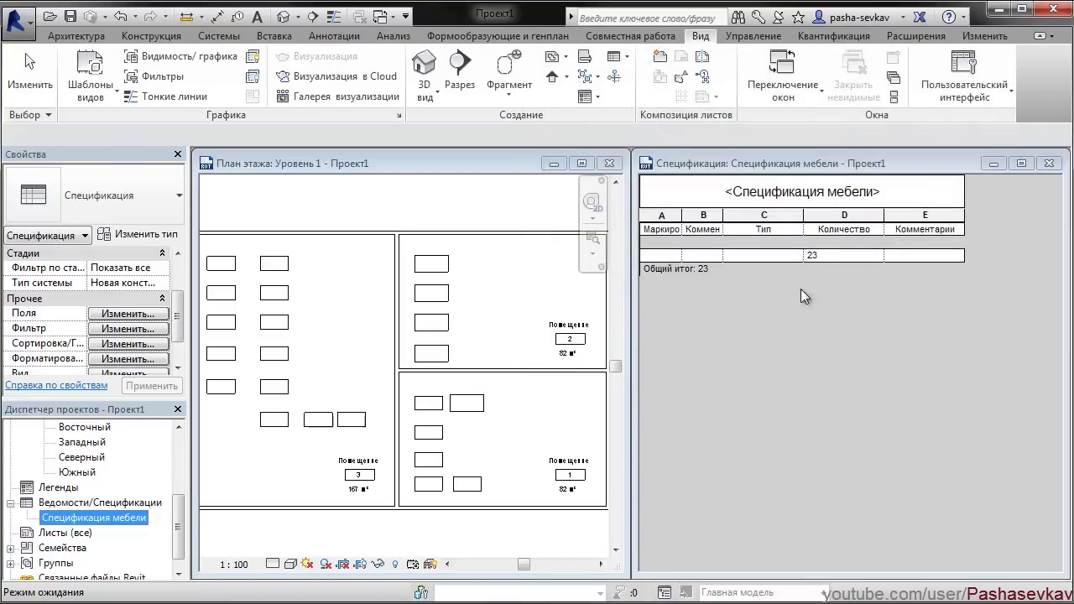
Step: Sort by Комментарии к типоразмеру, giving rows С-1 6, С-2 9, С-3 5, Т-1 3
left_click(130, 344)
left_click(680, 101)
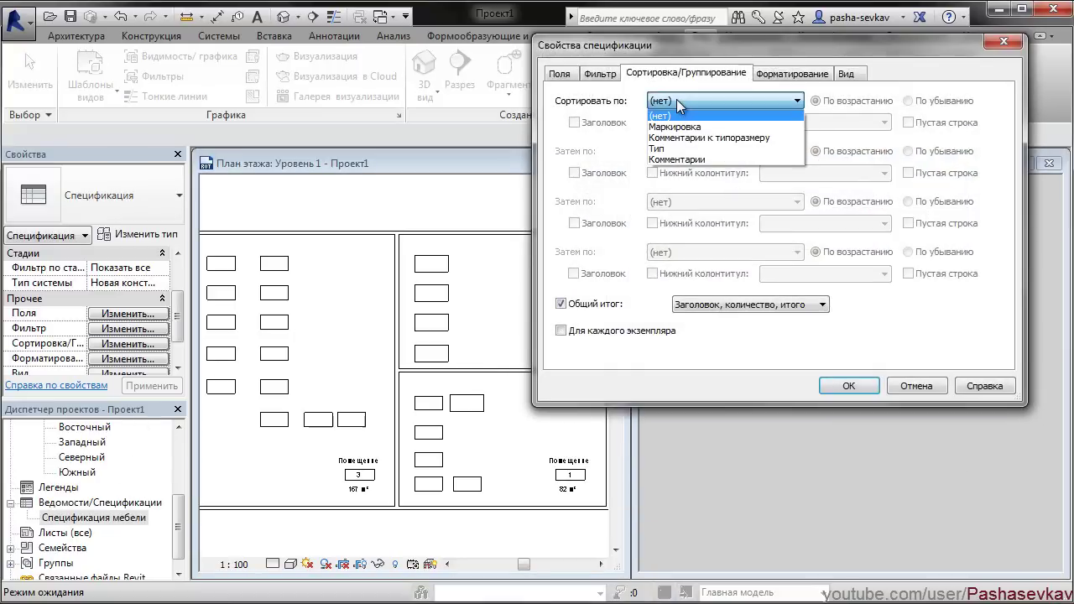
left_click(696, 138)
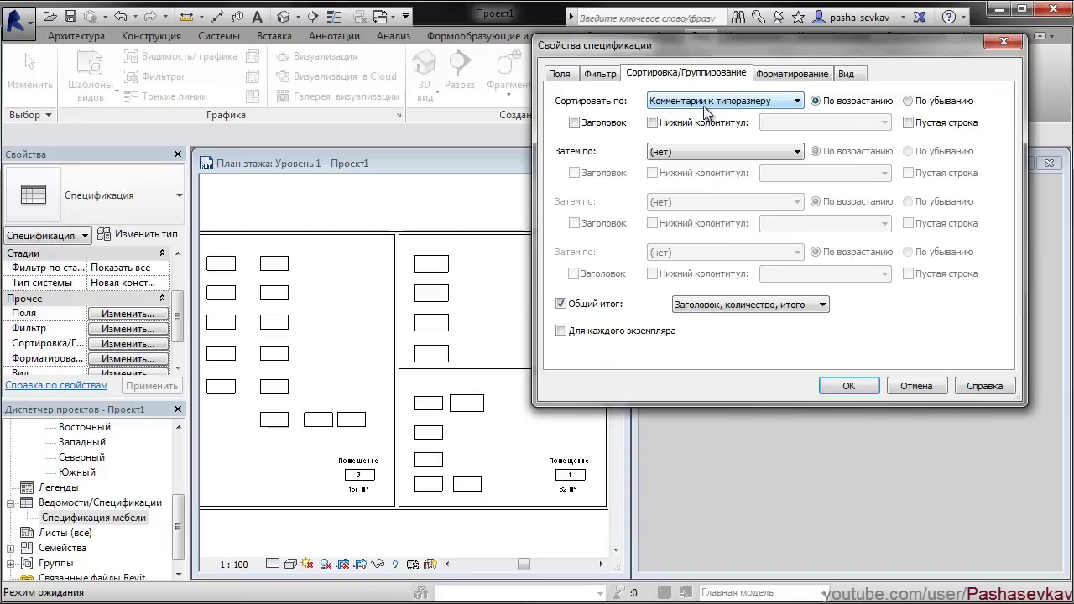
left_click(849, 386)
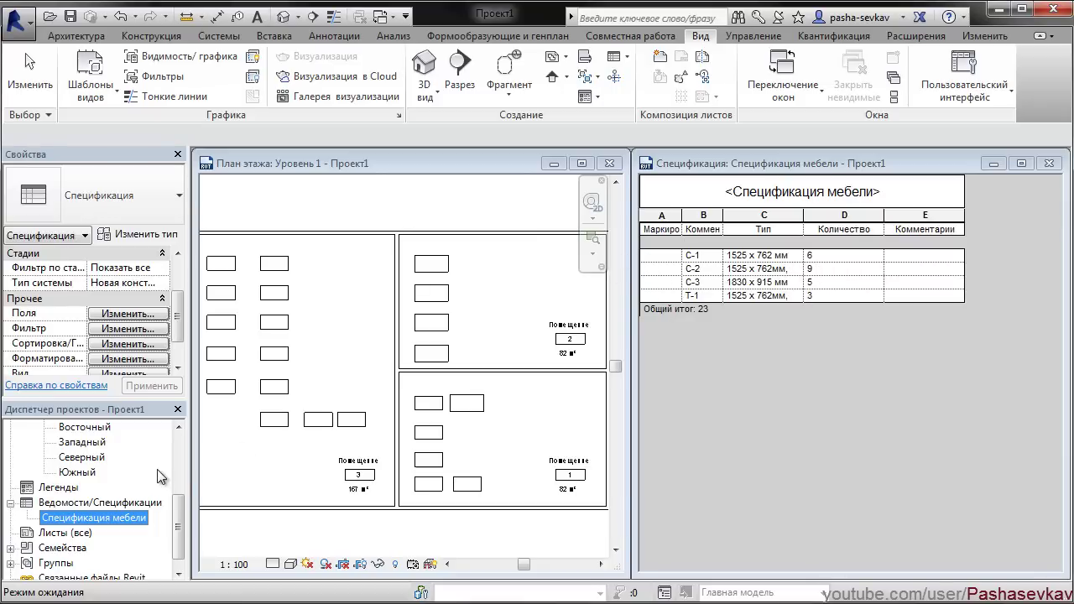
Step: Sort the furniture schedule by Маркировка, then by Комментарии к типоразмеру
left_click(125, 344)
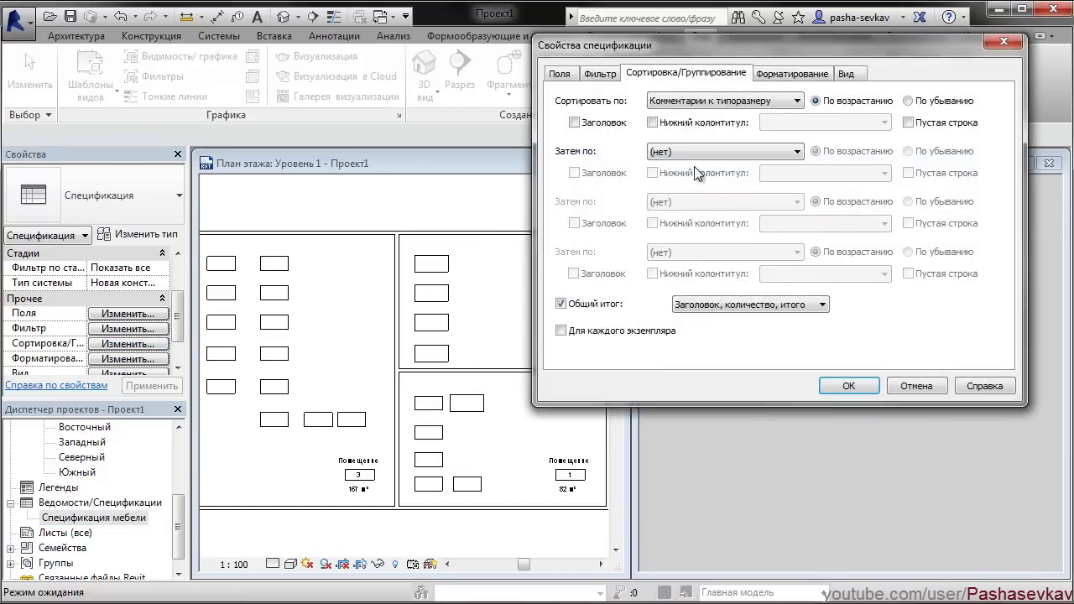
left_click(744, 99)
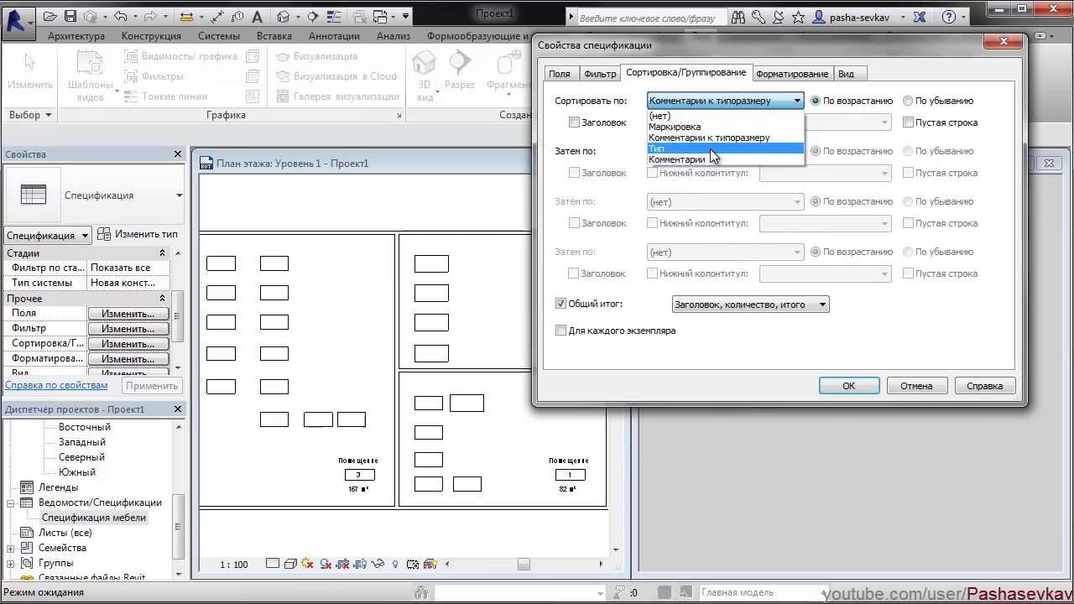
left_click(730, 87)
left_click(713, 101)
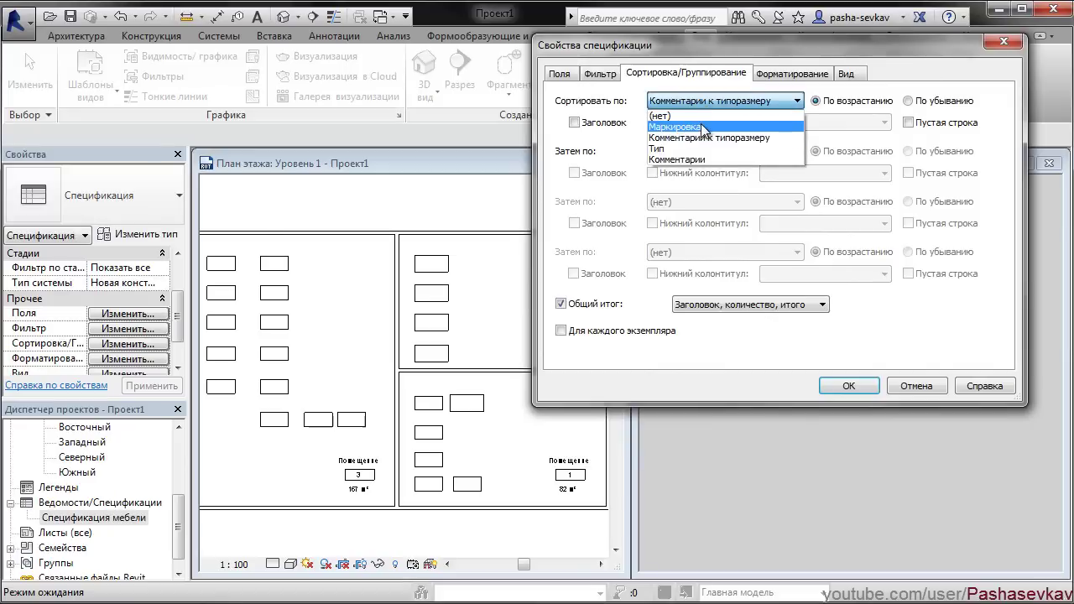
left_click(705, 127)
left_click(708, 151)
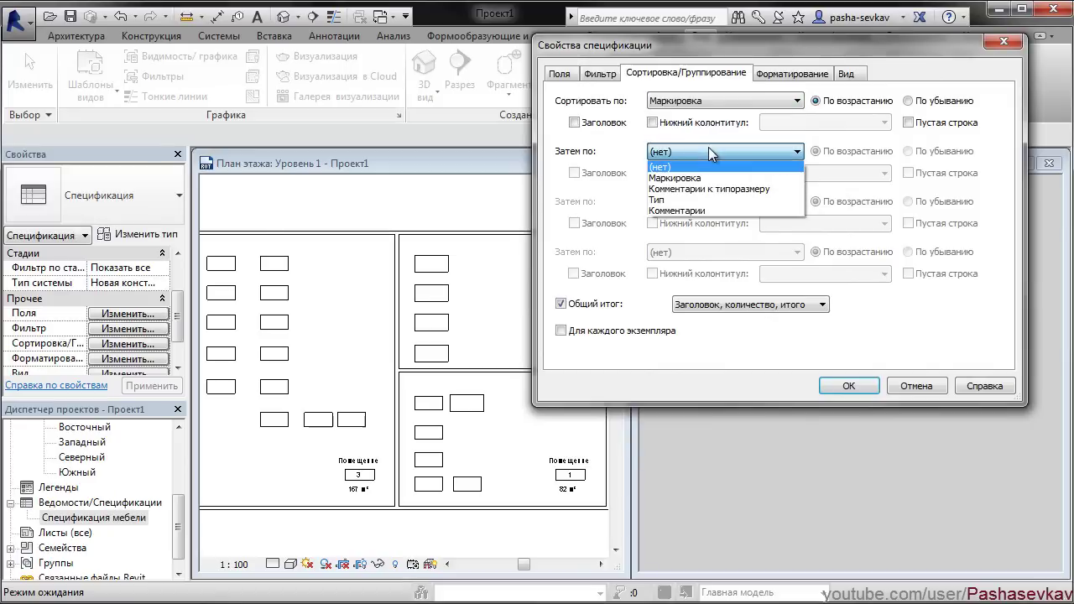
left_click(708, 190)
left_click(847, 386)
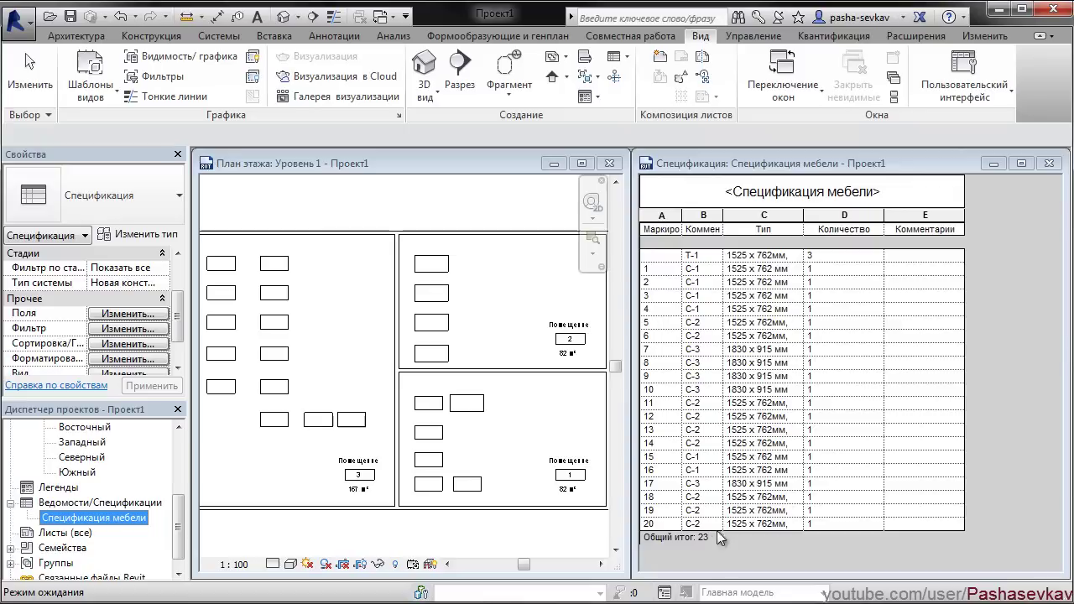
left_click(127, 344)
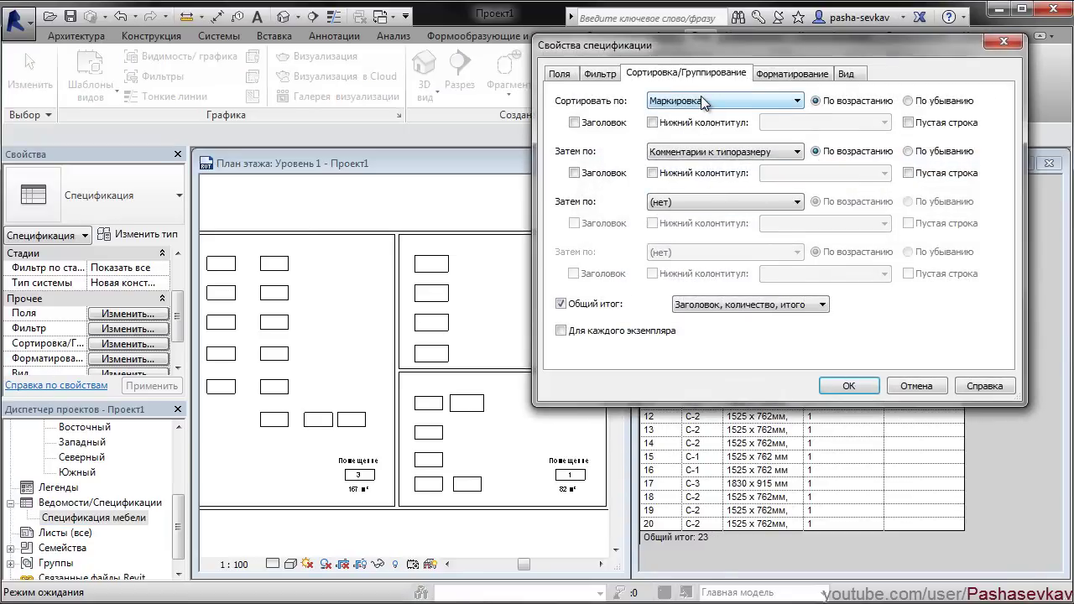
Step: In Formatting, rename the Маркировка heading to Тип and the type comment heading to Марка
left_click(805, 74)
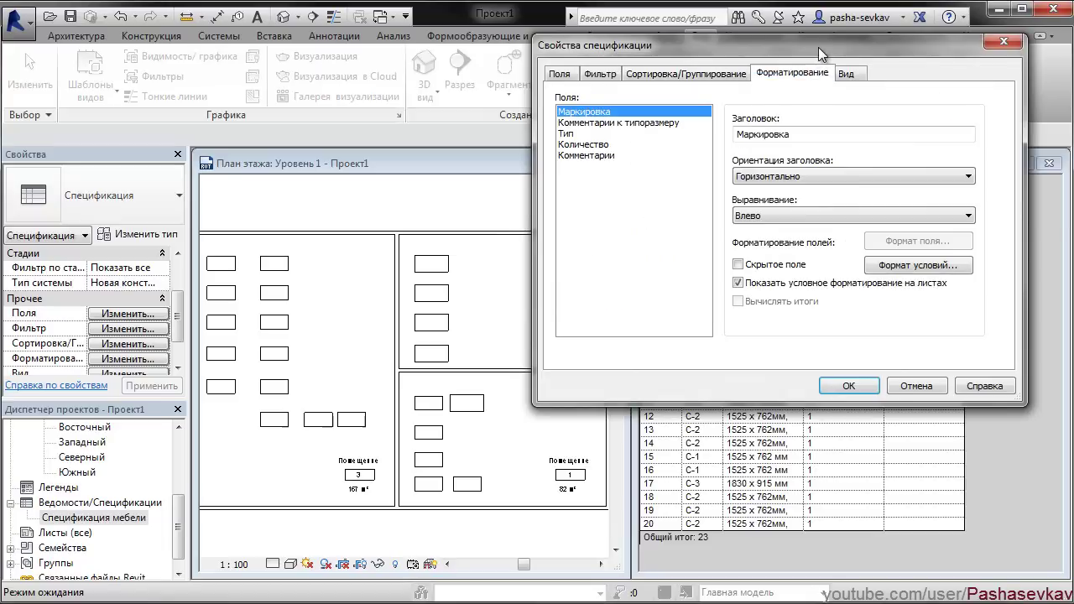
mouse_move(818, 47)
left_mouse_down()
mouse_move(411, 167)
mouse_move(424, 165)
left_mouse_up()
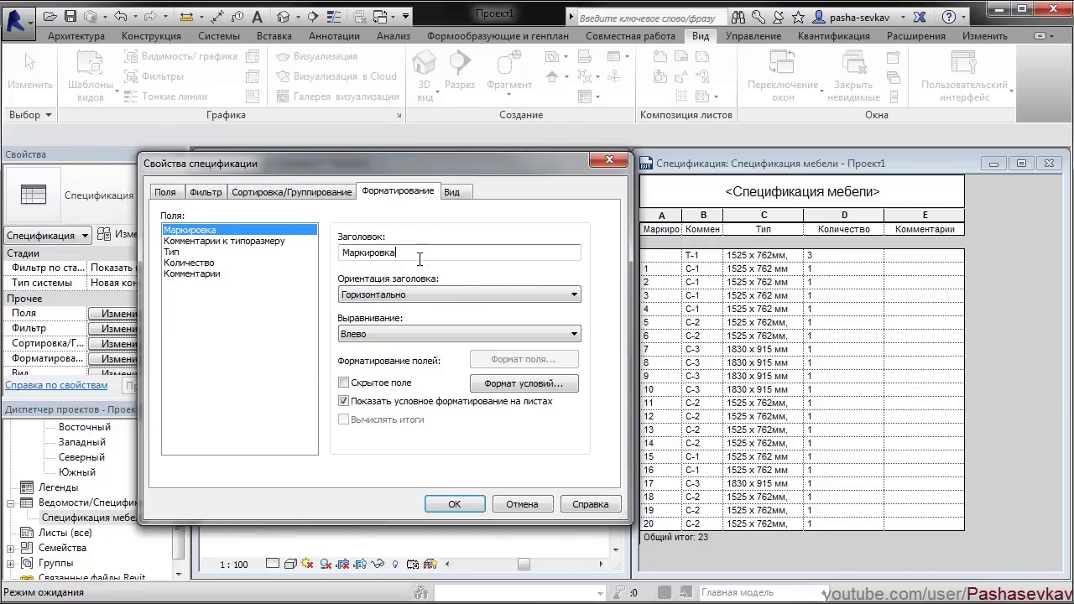
left_click_drag(420, 256, 318, 267)
type("Тип")
left_click(244, 241)
left_click_drag(489, 250, 232, 264)
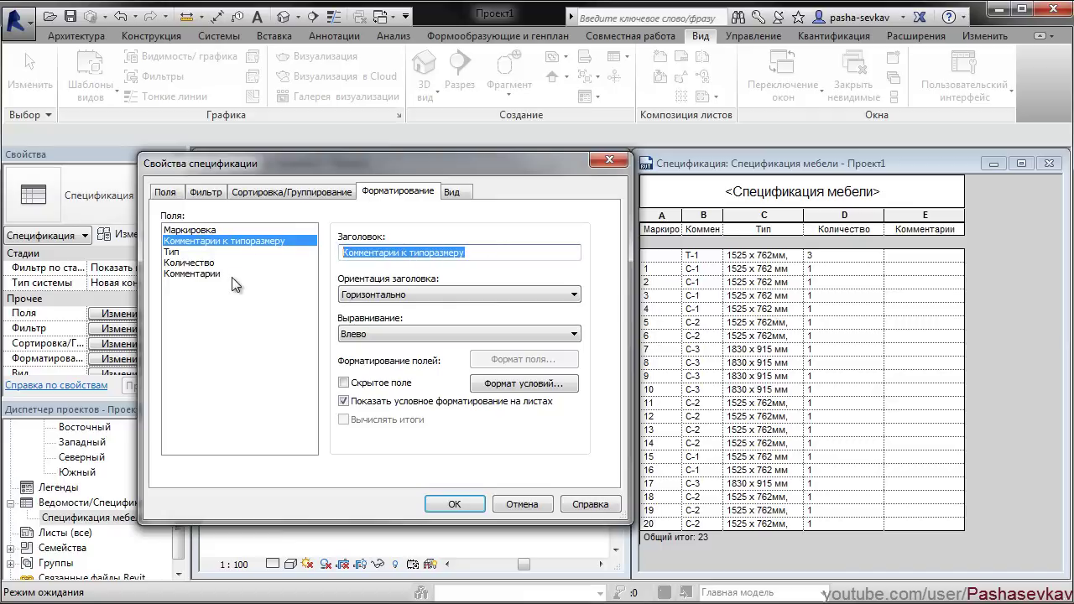
type("Марка")
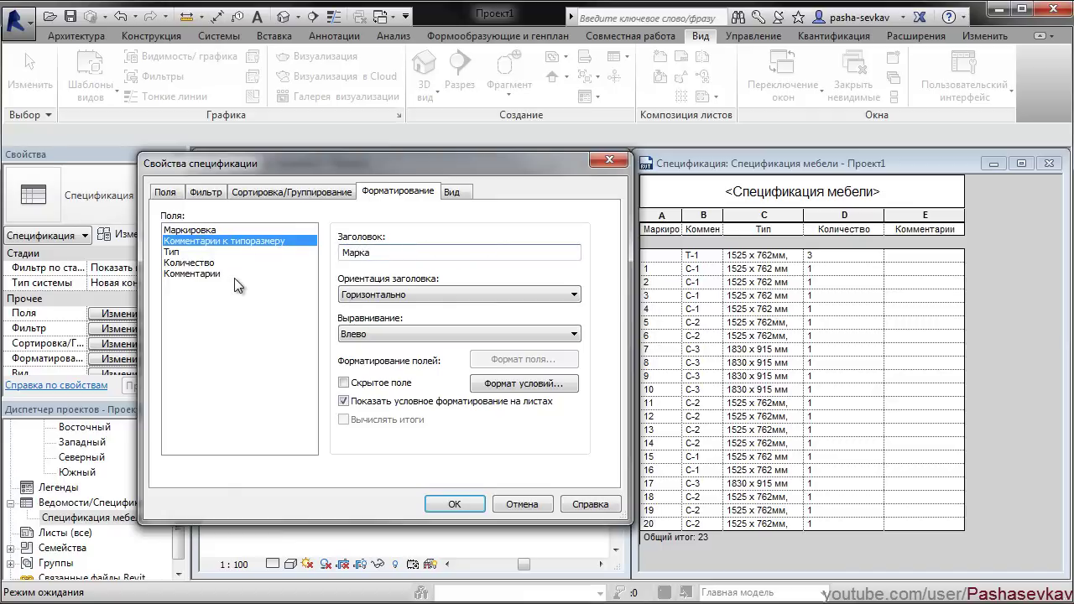
Step: Rename the remaining headings to Наименование, Всего and Примечание and apply
left_click(239, 252)
left_click_drag(377, 252, 182, 277)
type("Наим")
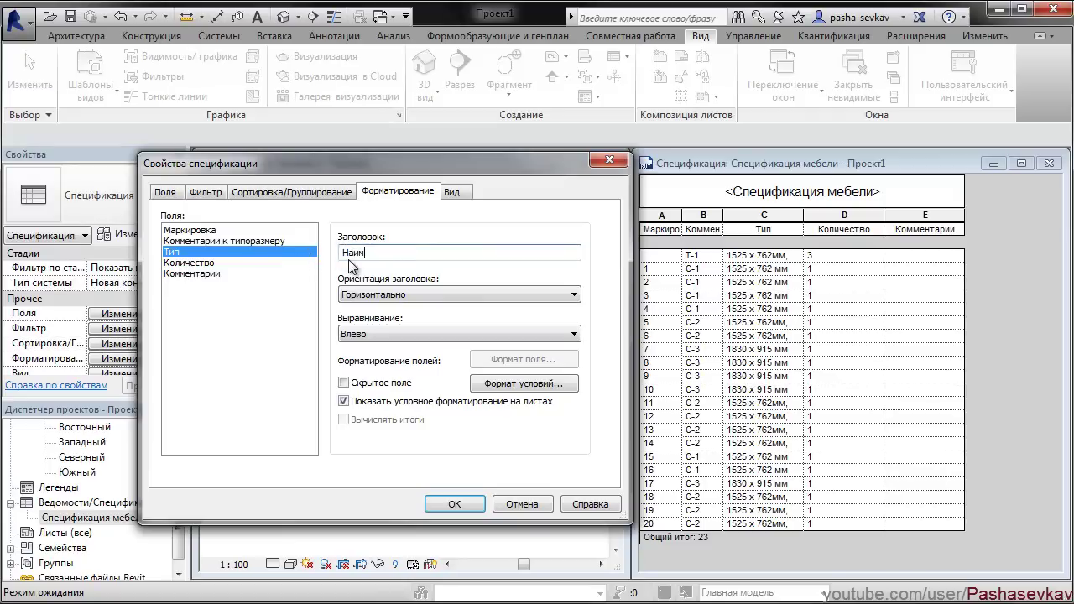
type("енование")
left_click(176, 263)
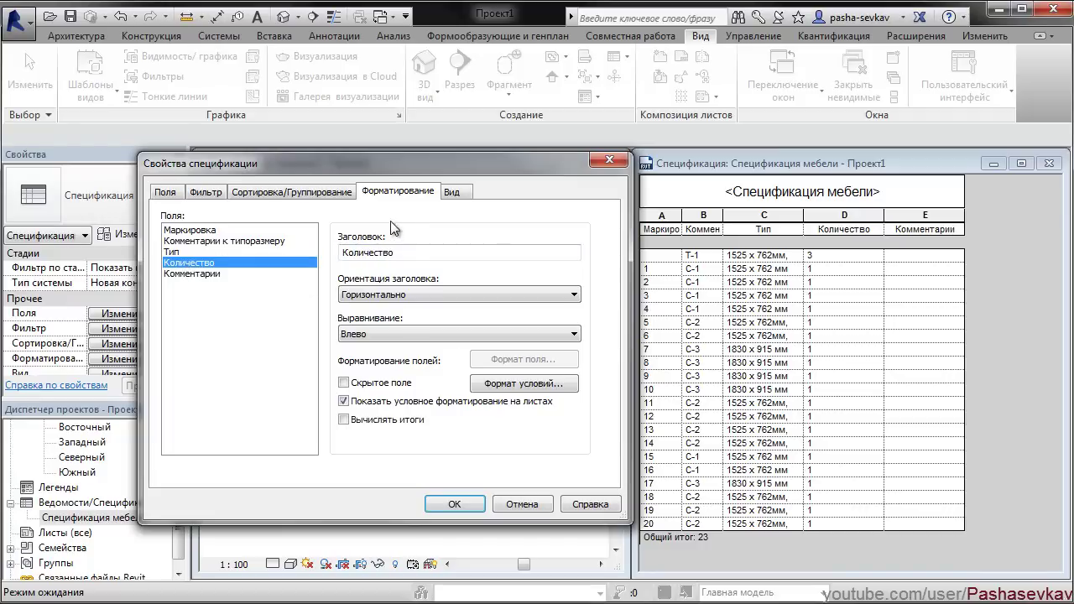
double_click(418, 250)
type("Все")
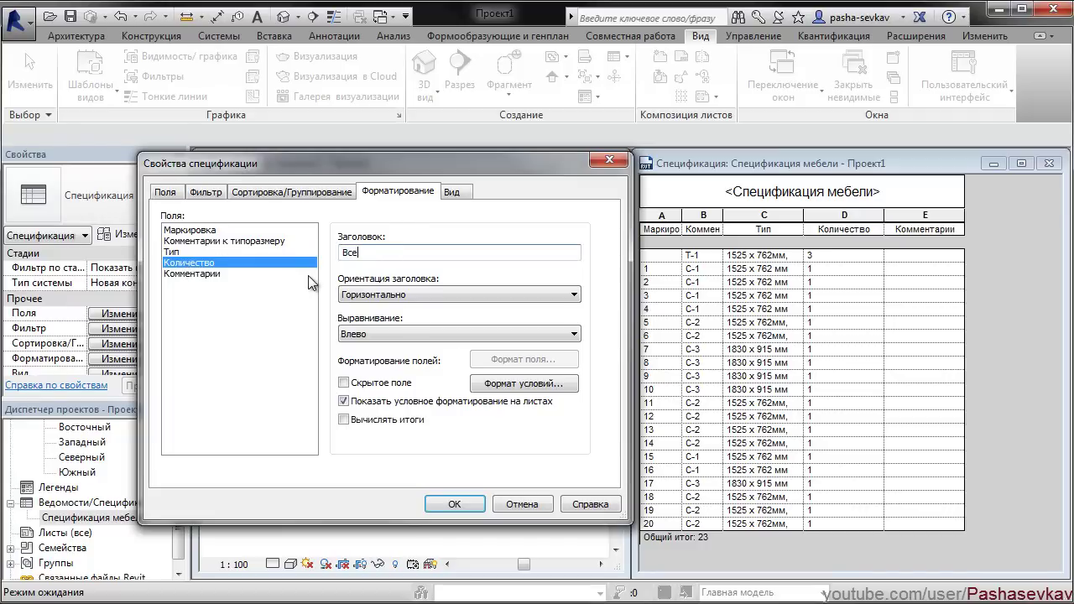
type("го")
left_click(285, 274)
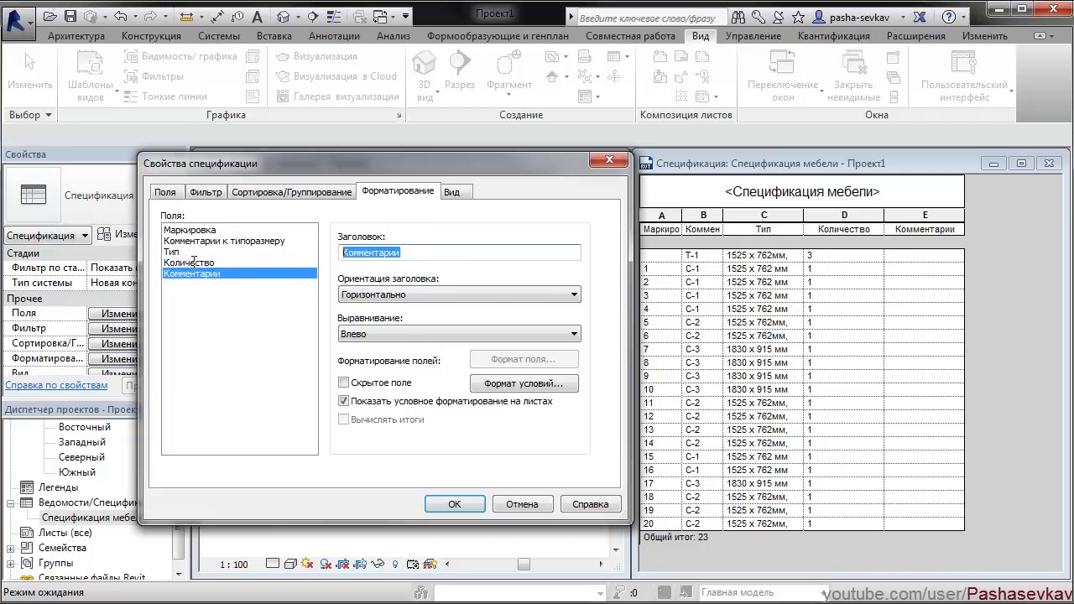
type("Примечание")
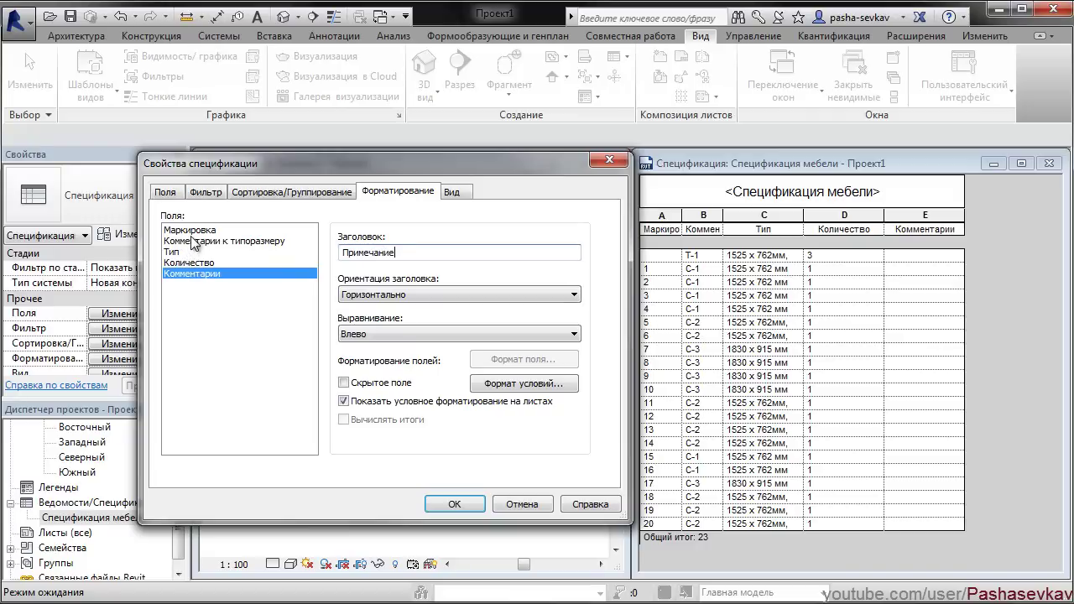
left_click(192, 242)
left_click(454, 503)
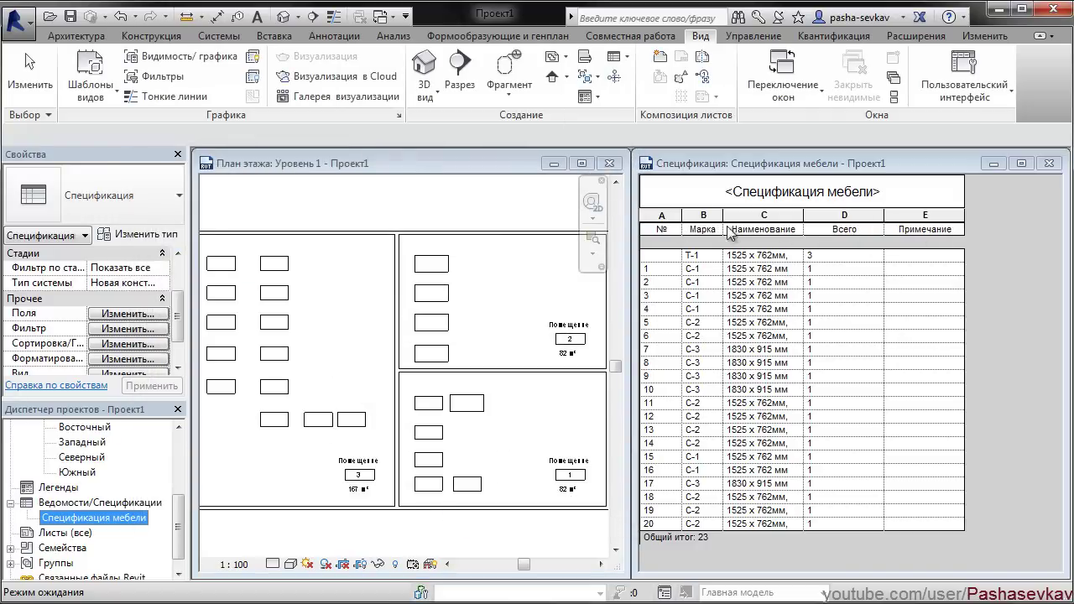
Step: Centre-align the №, Всего and Примечание columns
left_click(127, 328)
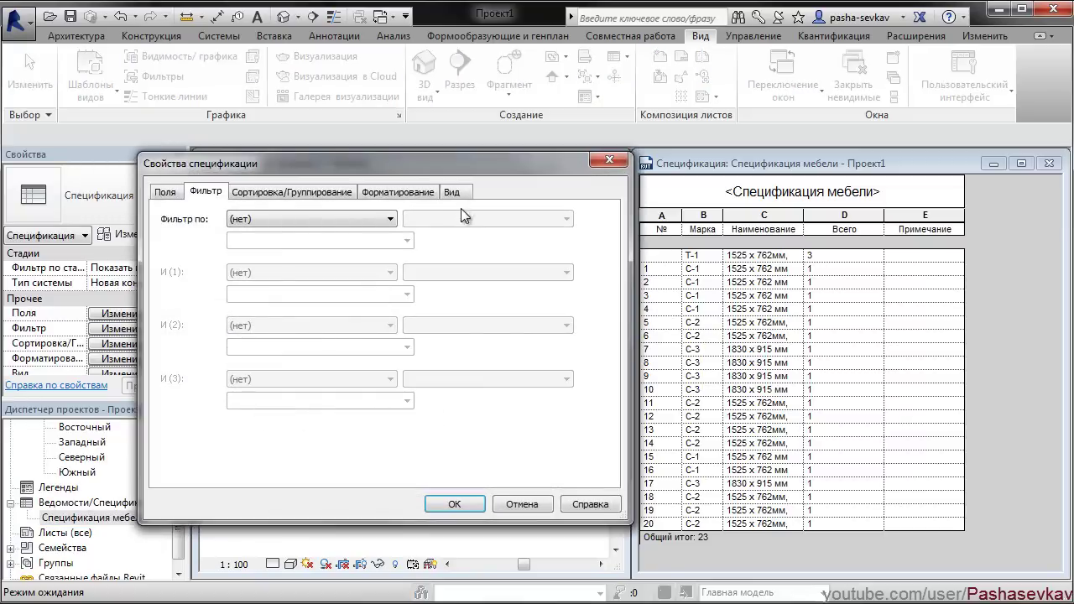
left_click(394, 195)
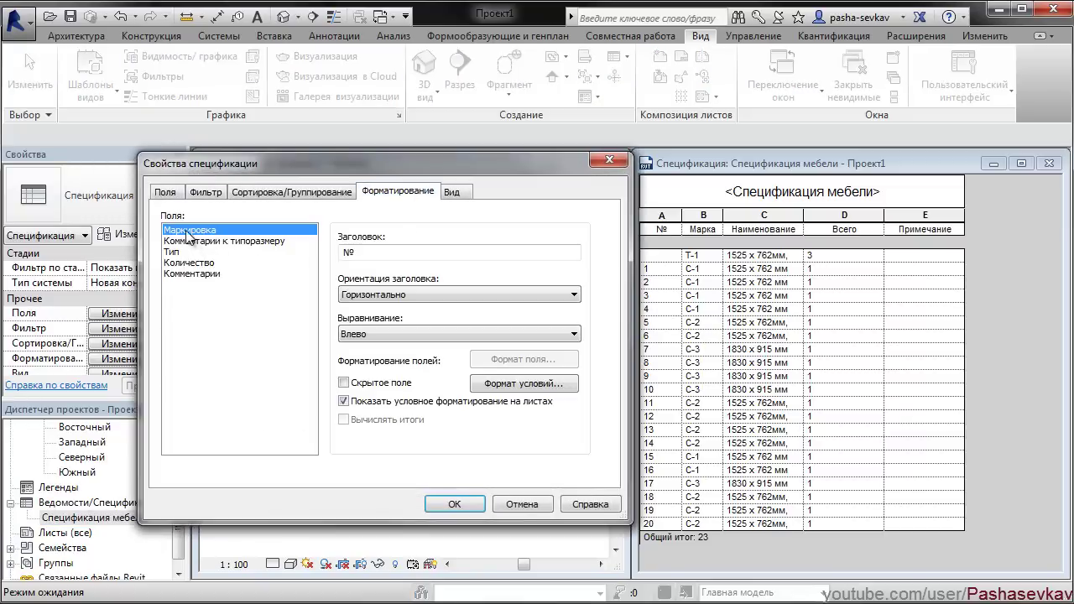
left_click_drag(437, 165, 293, 150)
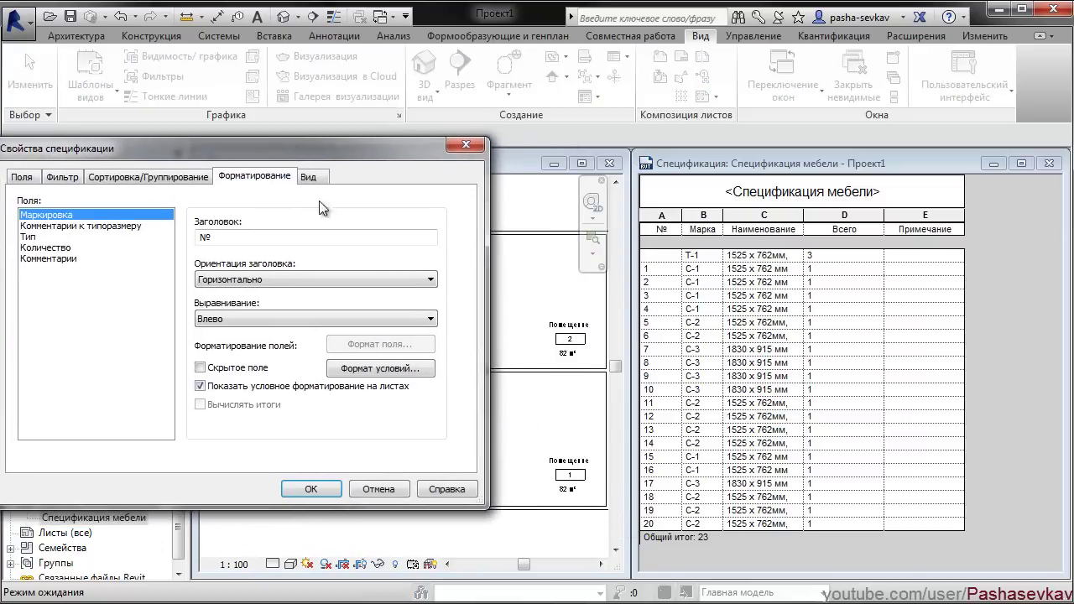
left_click(269, 313)
left_click(238, 340)
left_click(69, 248)
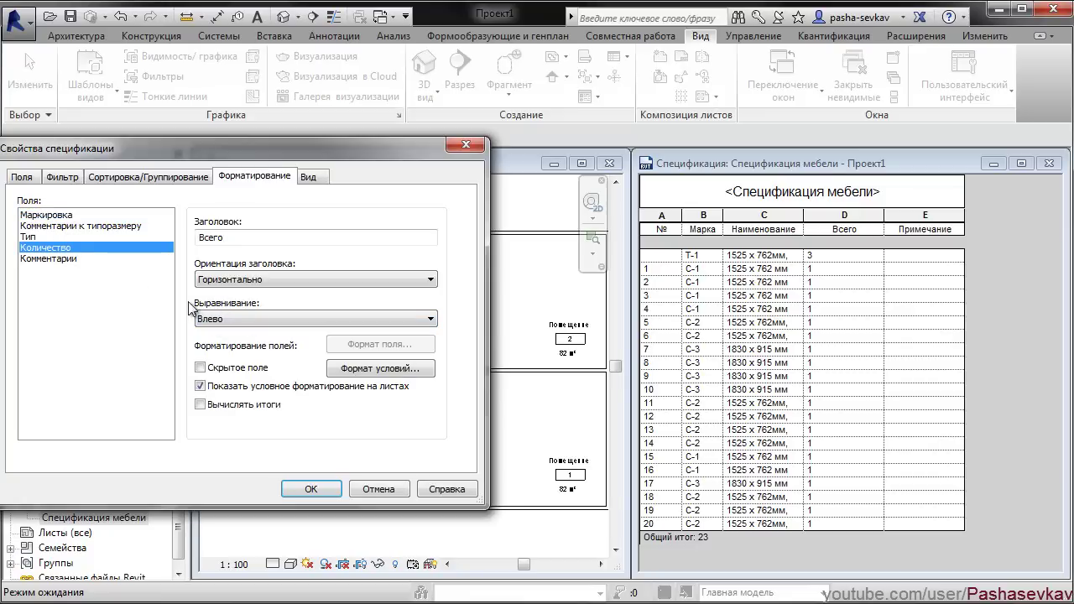
left_click(232, 323)
left_click(242, 339)
left_click(94, 259)
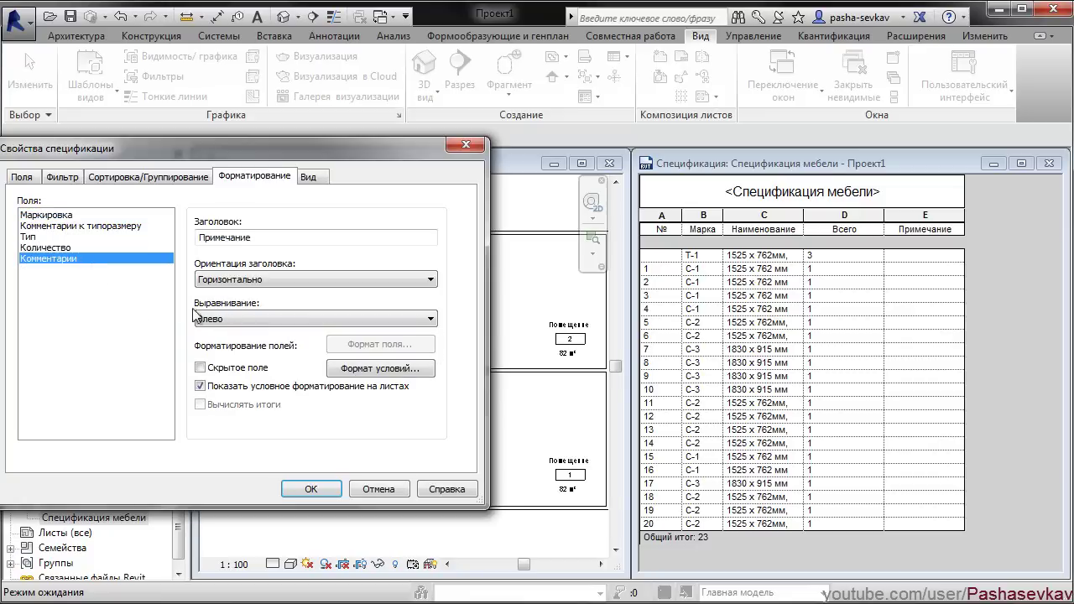
left_click(231, 320)
left_click(235, 329)
left_click(307, 490)
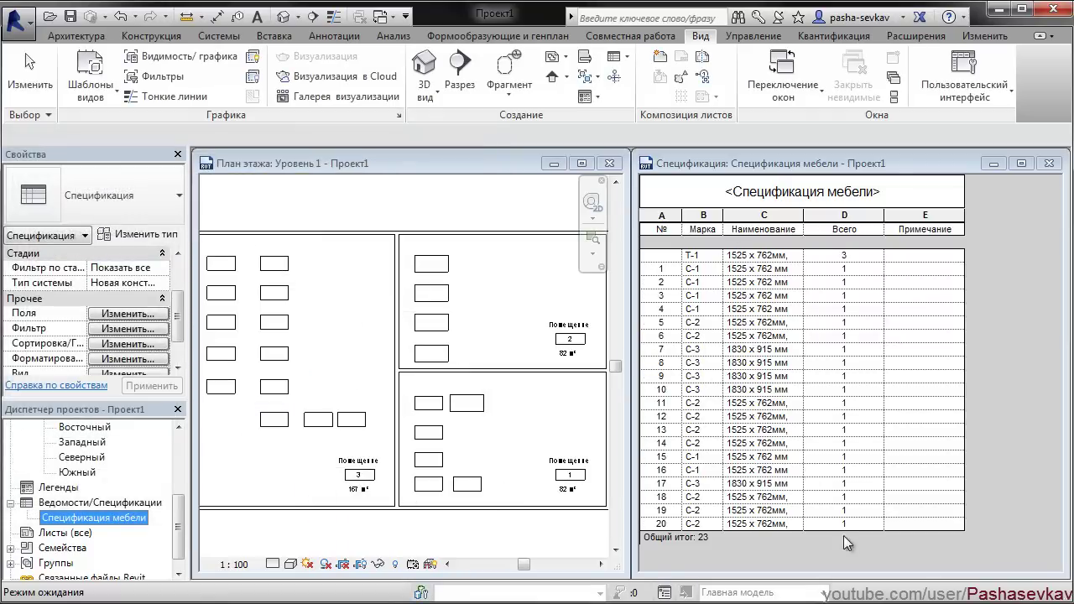
Step: Centre-align the Марка (Комментарии к типоразмеру) column as well
left_click(136, 334)
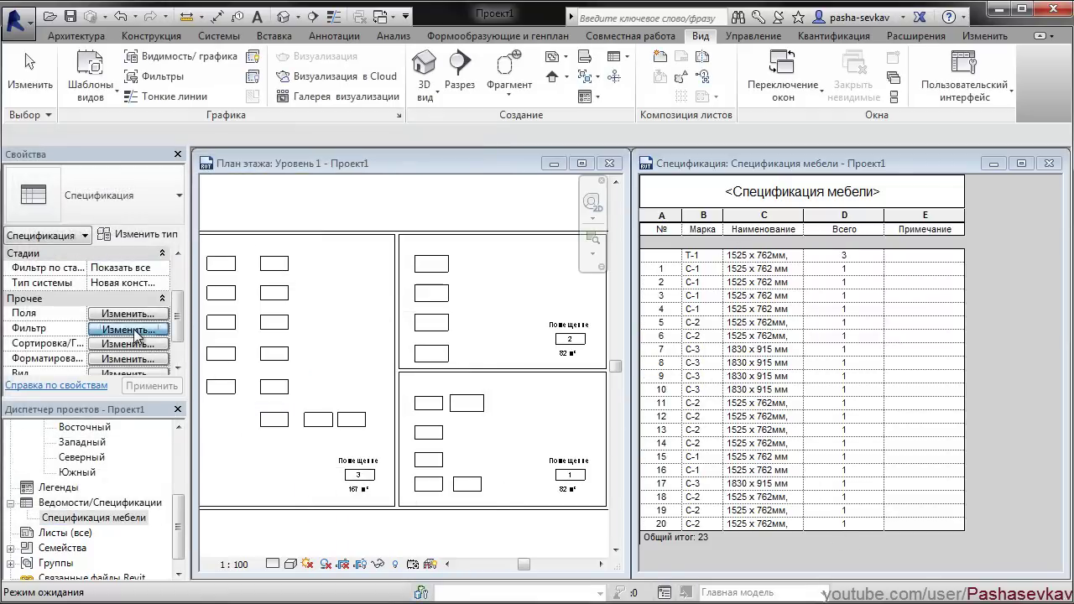
left_click(277, 177)
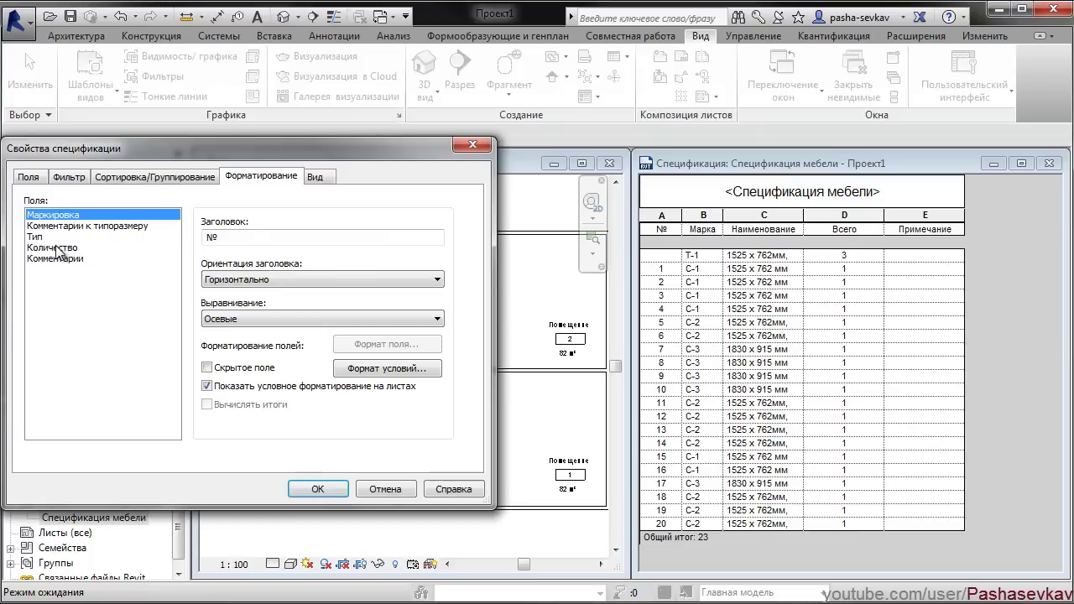
left_click(76, 226)
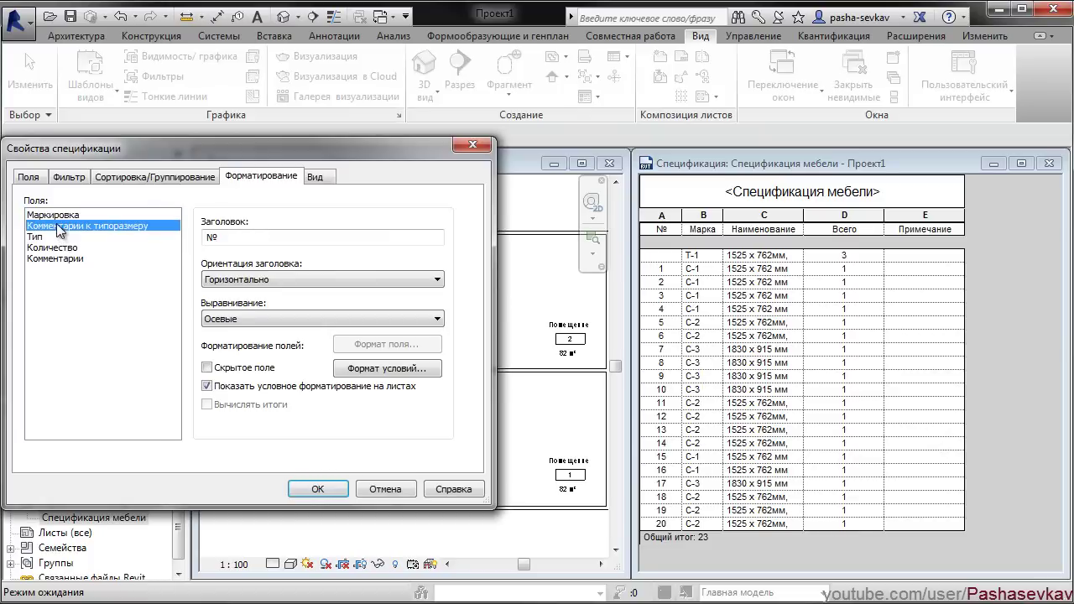
left_click(237, 318)
left_click(238, 340)
left_click(298, 490)
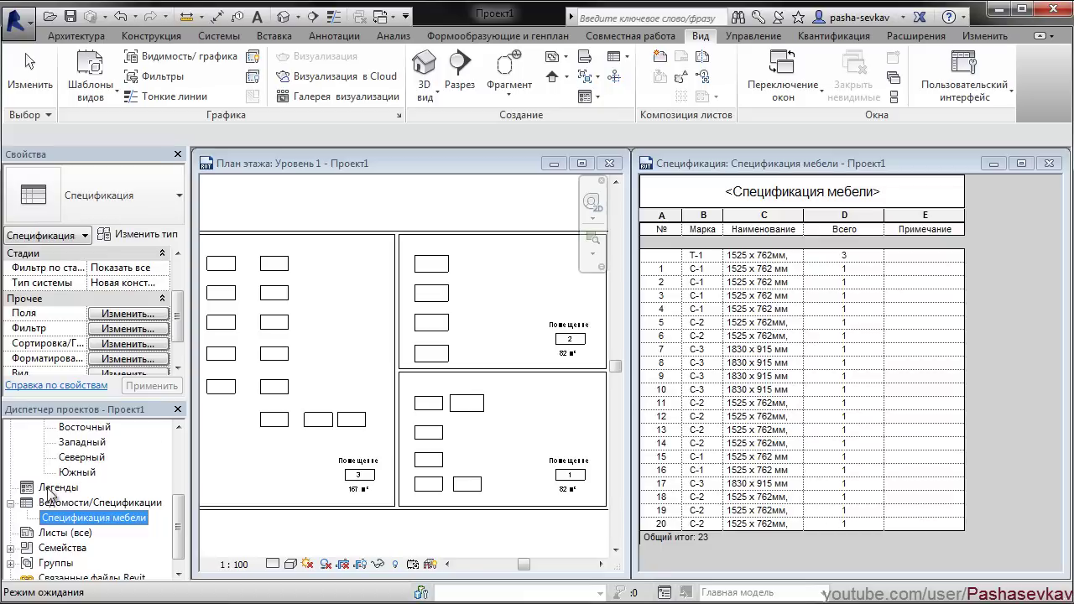
Step: Review each field's heading and alignment in the Formatting settings
left_click(120, 329)
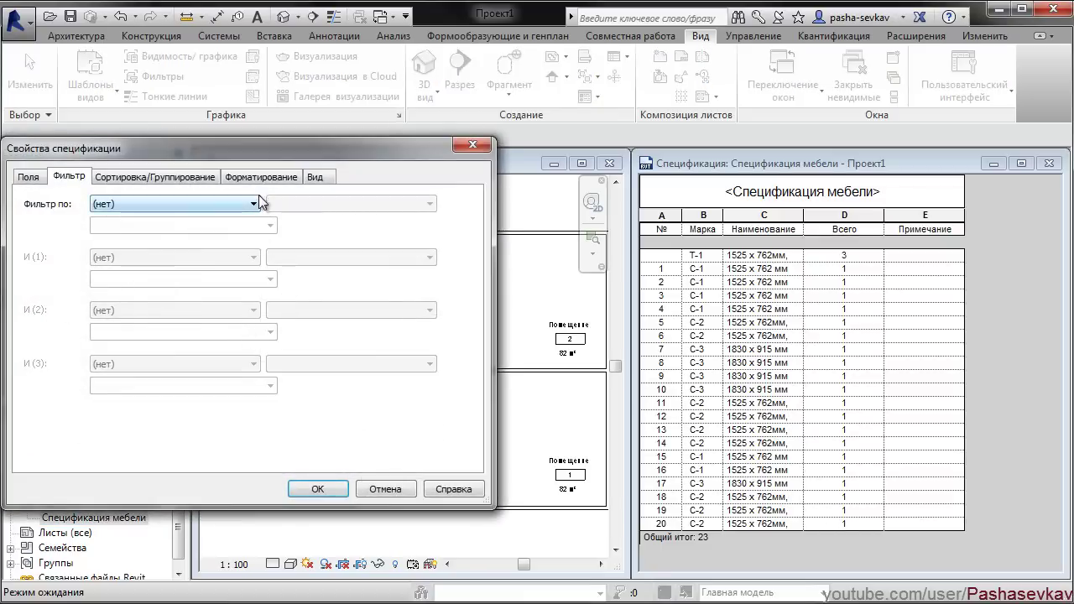
left_click(261, 178)
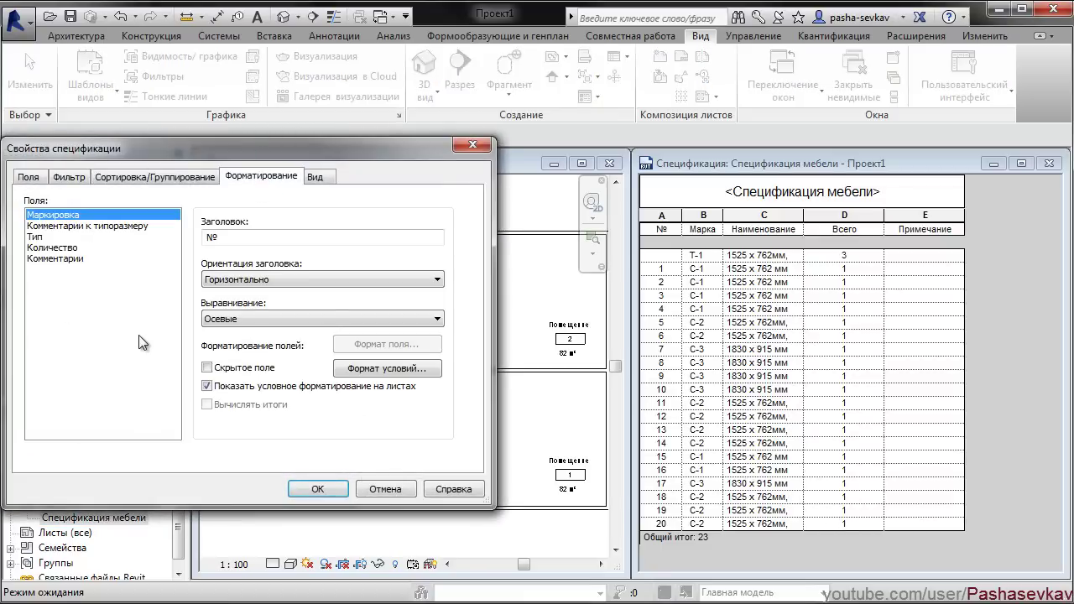
left_click(88, 225)
left_click(80, 237)
left_click(77, 248)
left_click(75, 258)
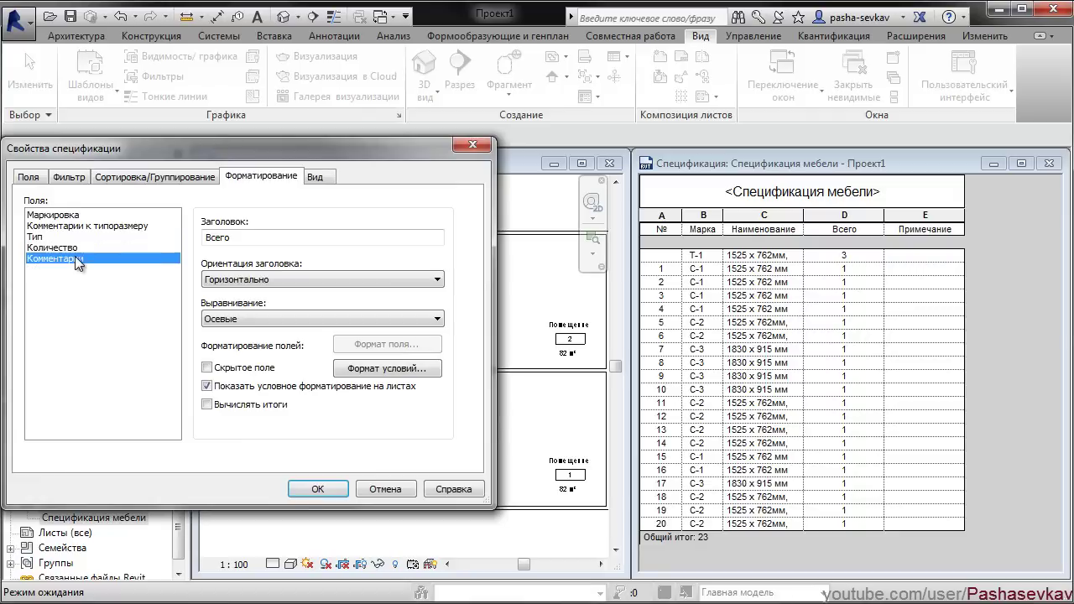
left_click(75, 237)
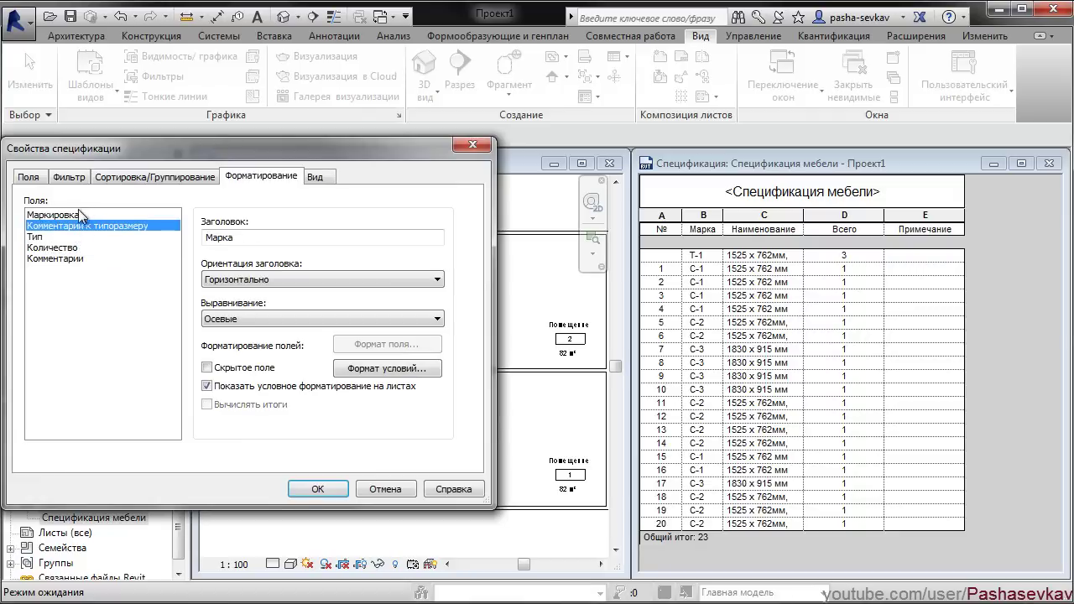
left_click(79, 214)
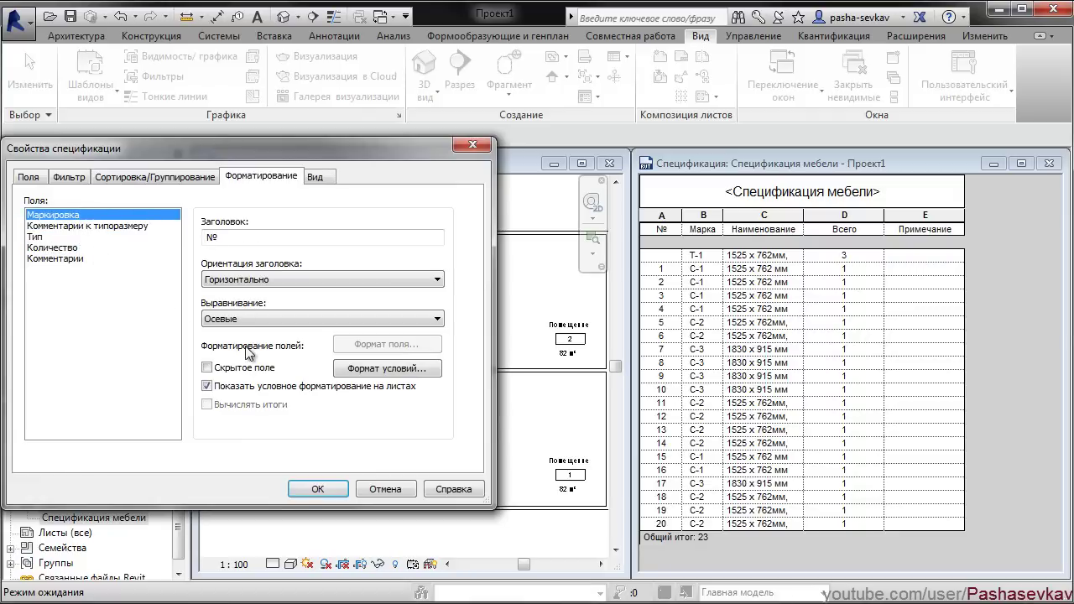
left_click(84, 227)
left_click(77, 238)
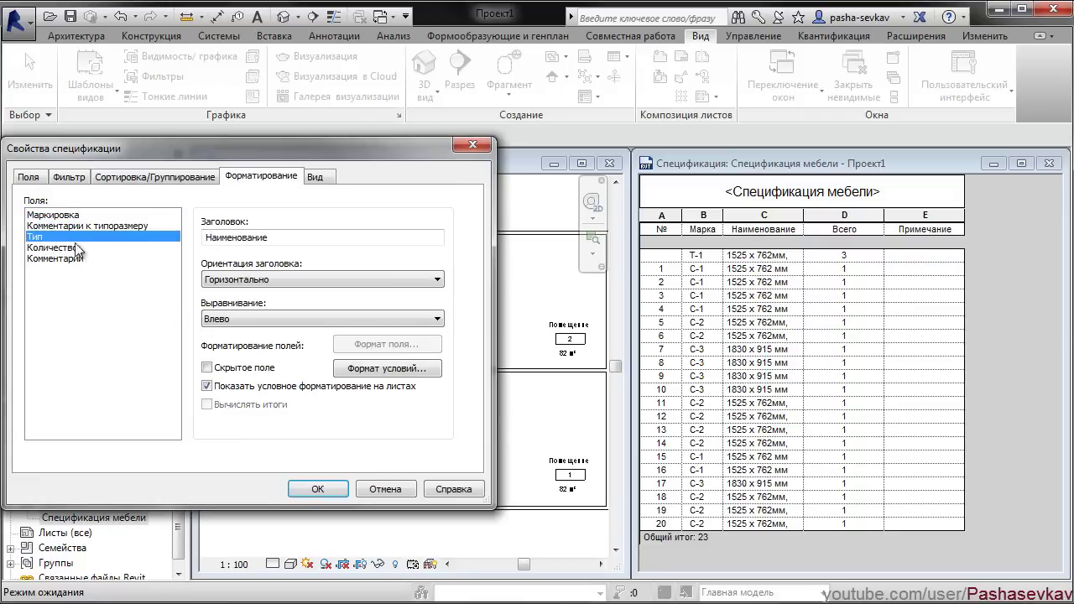
left_click(70, 248)
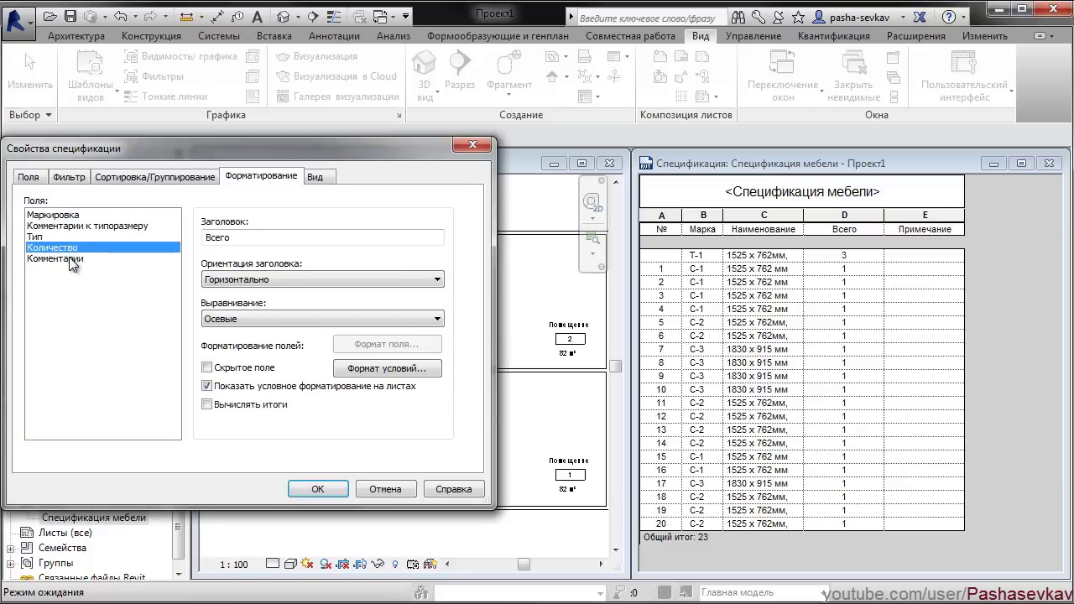
left_click(69, 258)
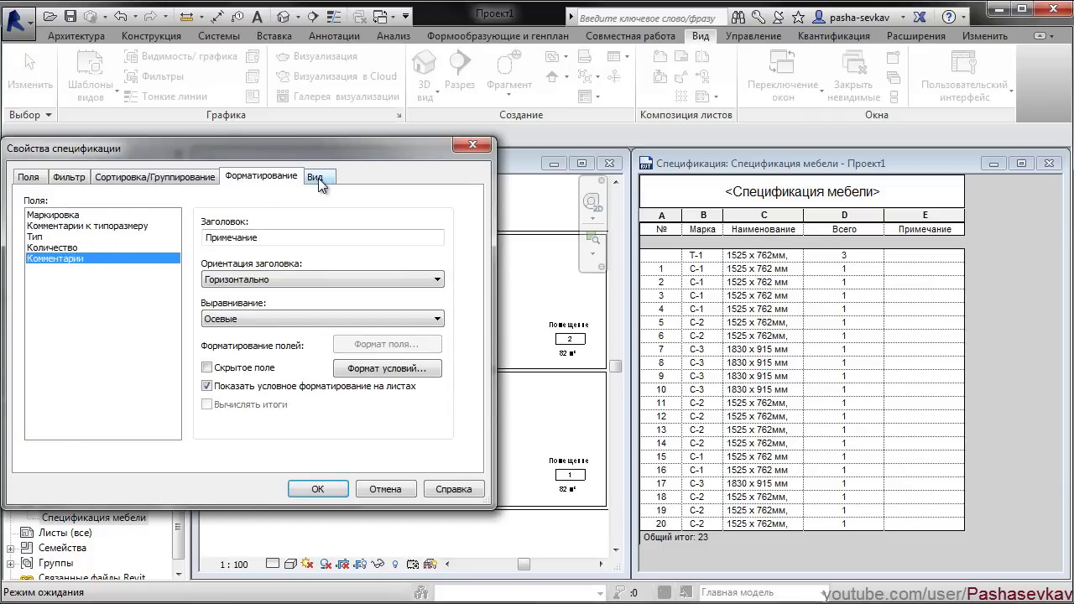
Step: Keep default title, header and body text styles and remove the blank row before data
left_click(318, 177)
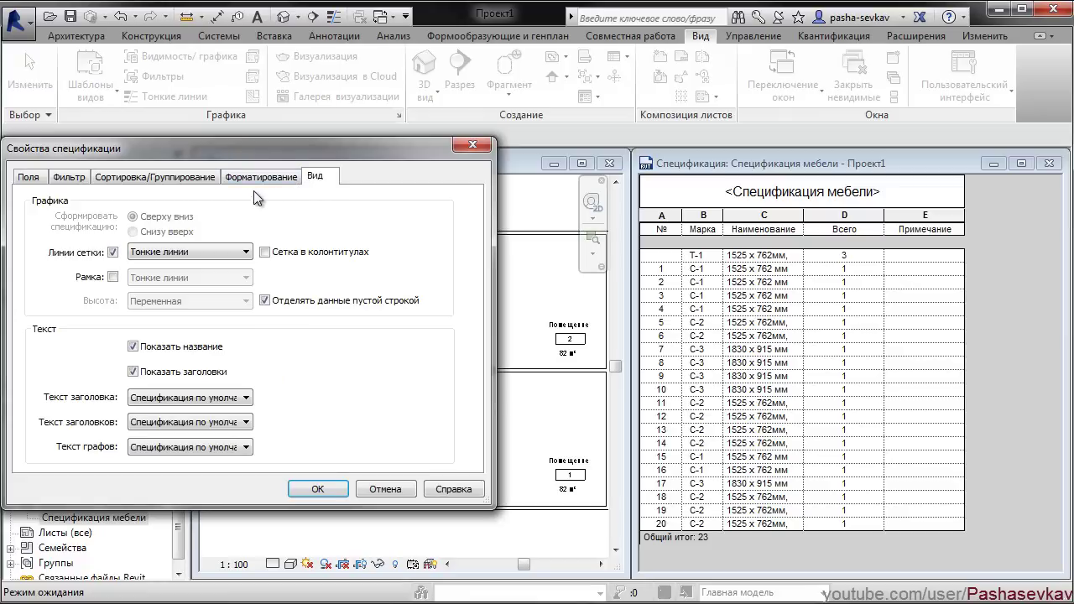
left_click(215, 400)
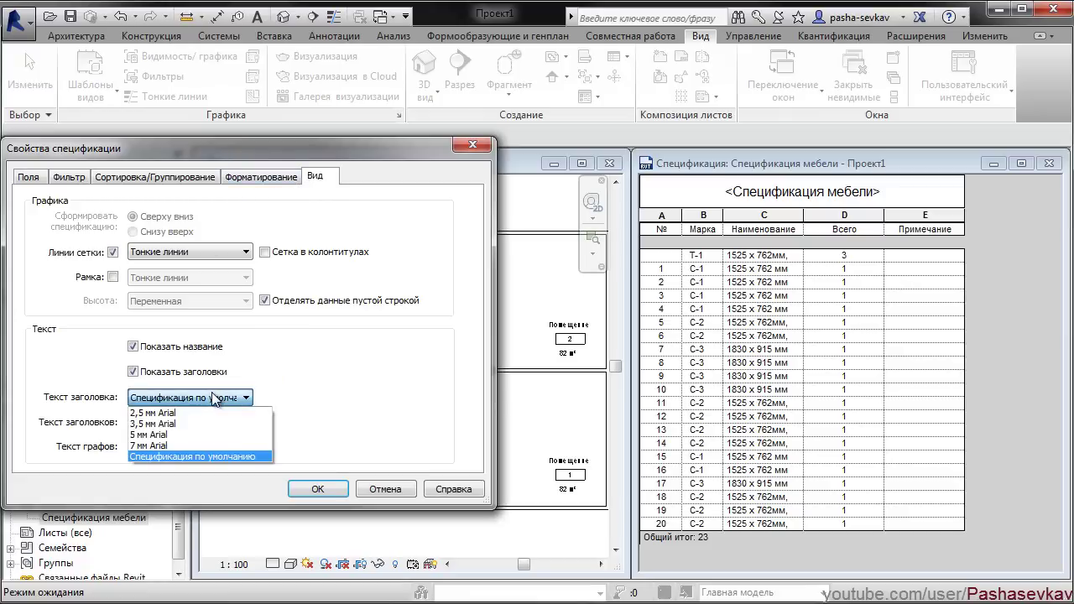
left_click(215, 399)
left_click(209, 413)
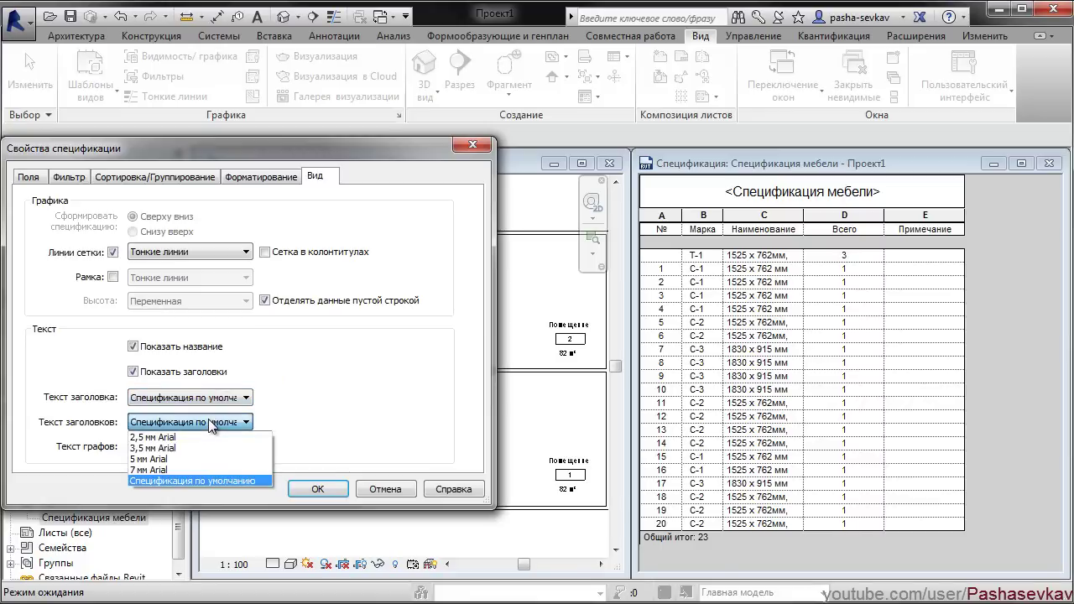
left_click(209, 419)
left_click(207, 447)
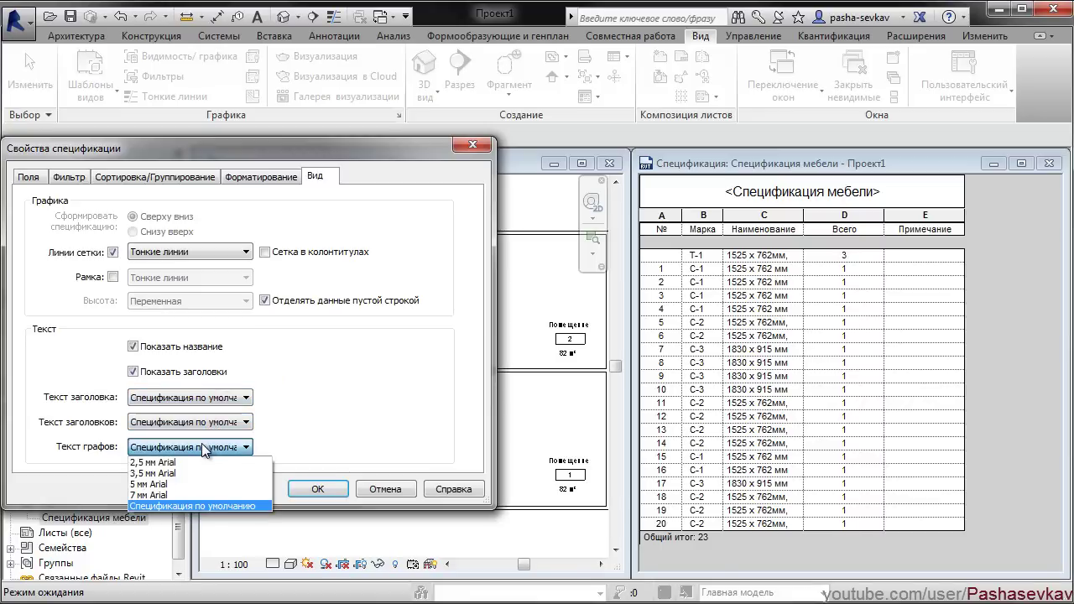
left_click(204, 445)
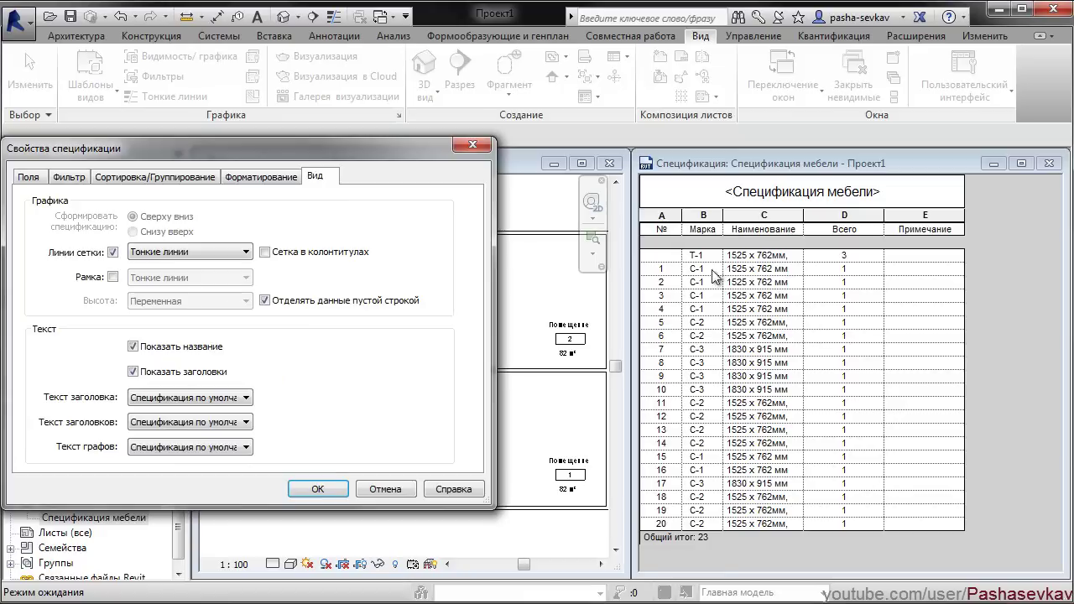
left_click(269, 300)
Step: Try a thin-line outer frame, then turn it off and apply the appearance settings
left_click(112, 277)
left_click(201, 288)
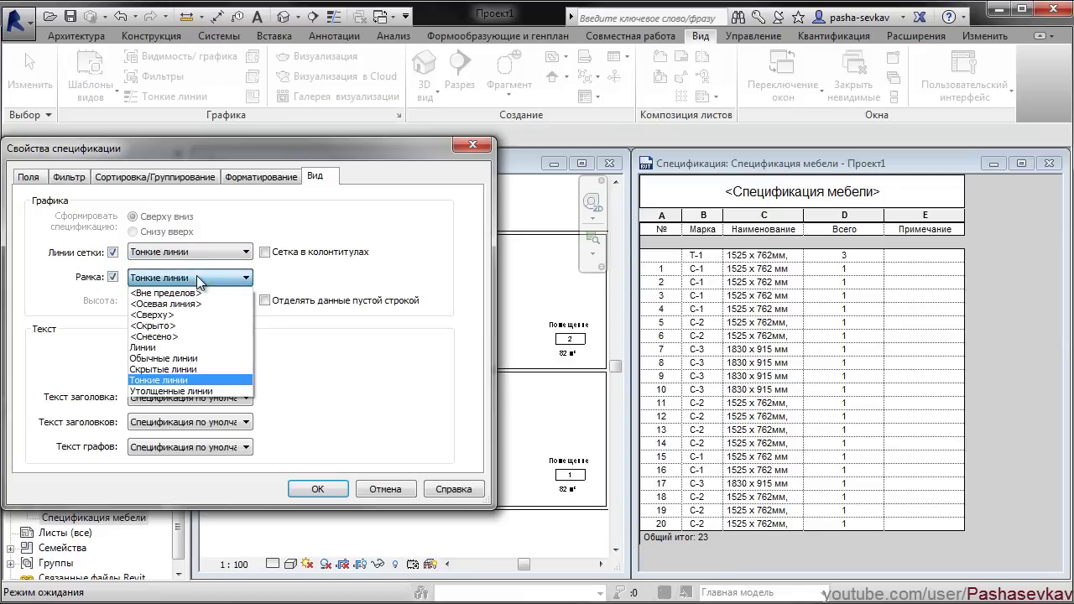
left_click(199, 281)
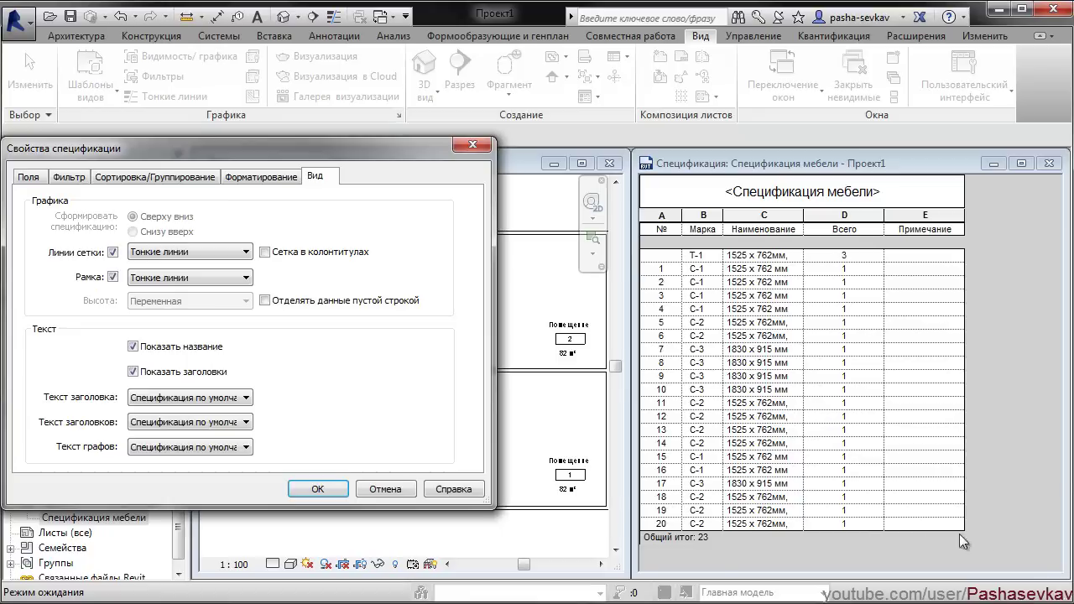
left_click(112, 278)
left_click(317, 489)
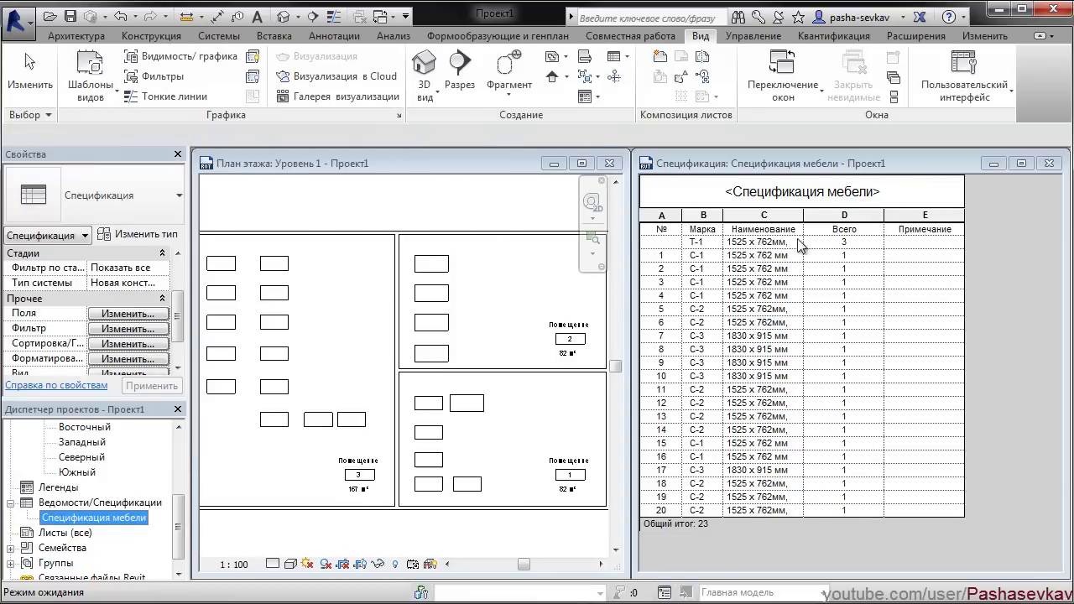
left_click(119, 373)
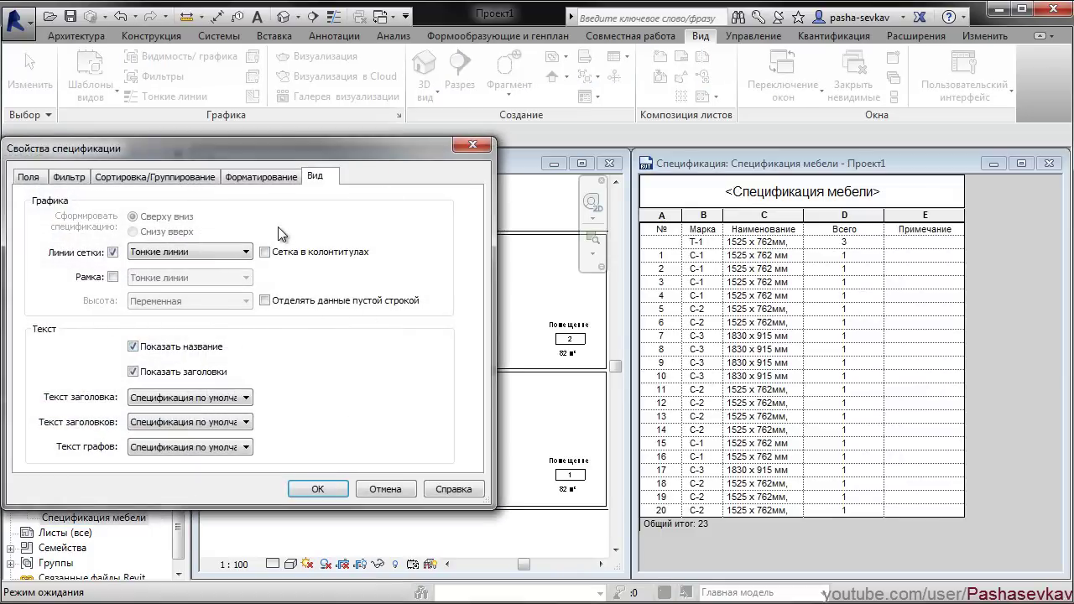
left_click(316, 489)
left_click(776, 196)
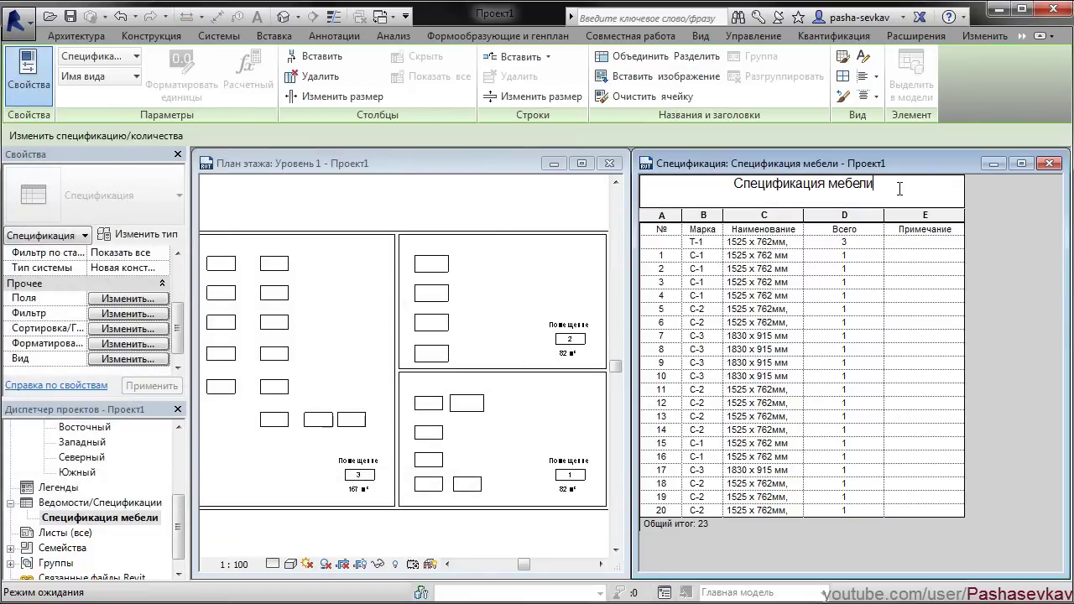
Step: Replace 'мебели' with 'столов' so the title reads 'Спецификация столов'
key("BackSpace")
key("BackSpace")
key("BackSpace")
key("BackSpace")
key("BackSpace")
key("BackSpace")
type("с")
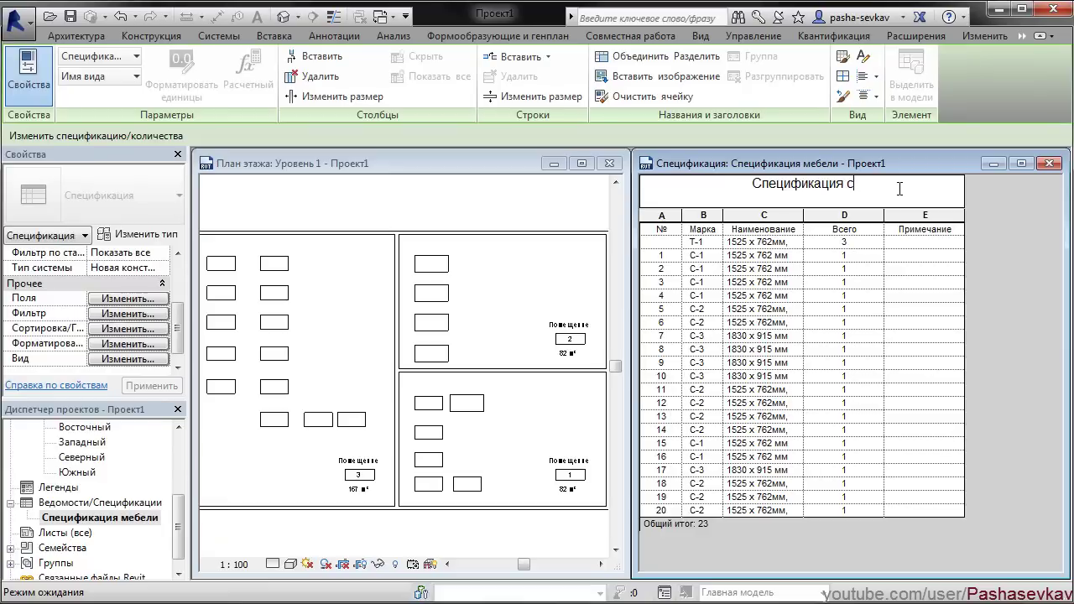
type("толов")
key("Return")
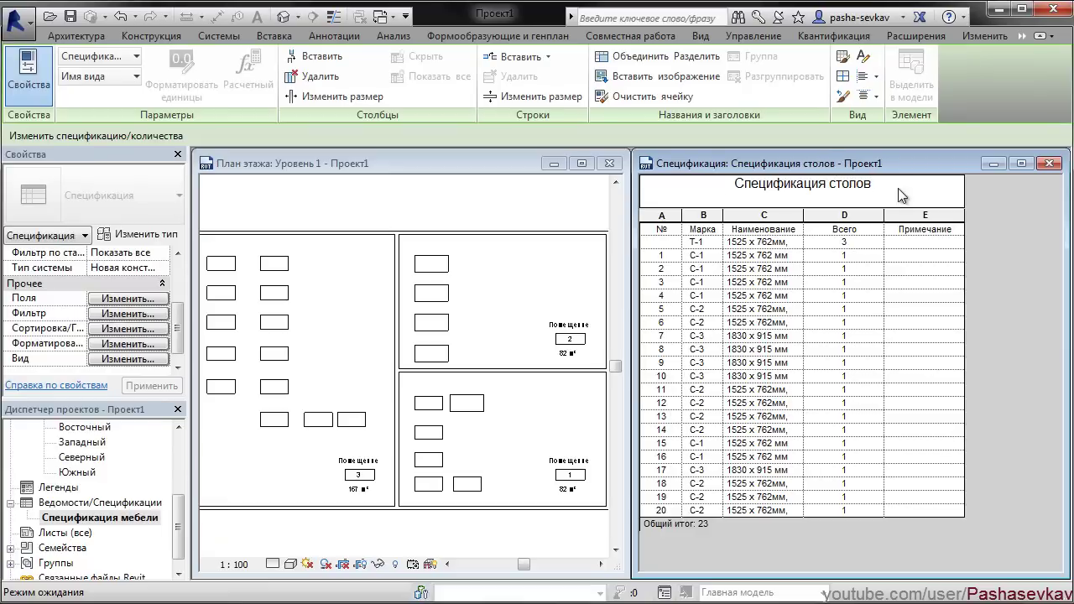
left_click(892, 188)
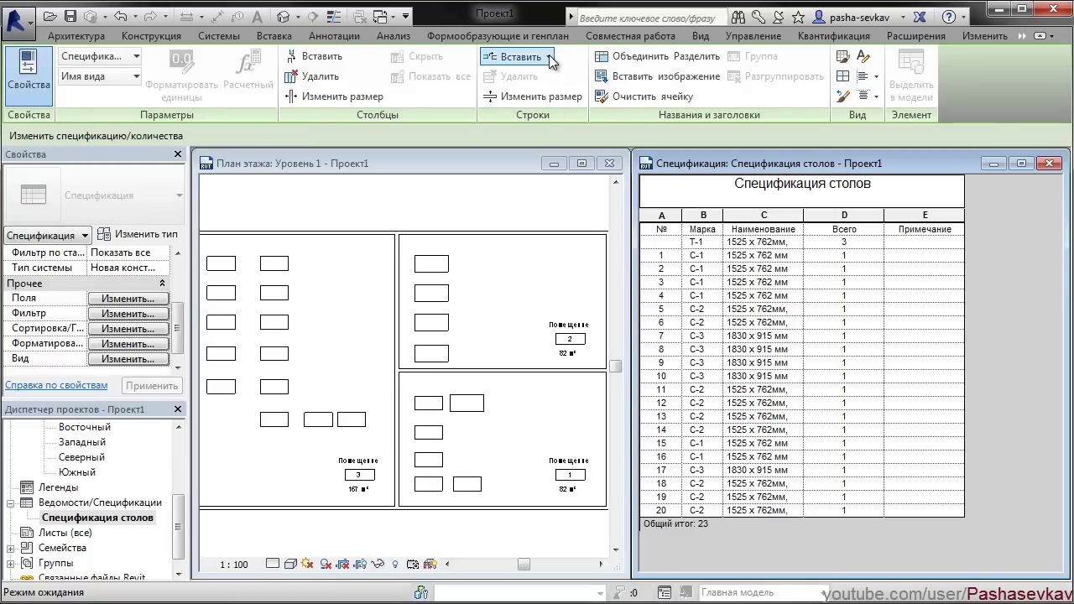
Step: Insert a blank header row beneath the schedule title and adjust one of its dividers
left_click(516, 57)
left_click(525, 110)
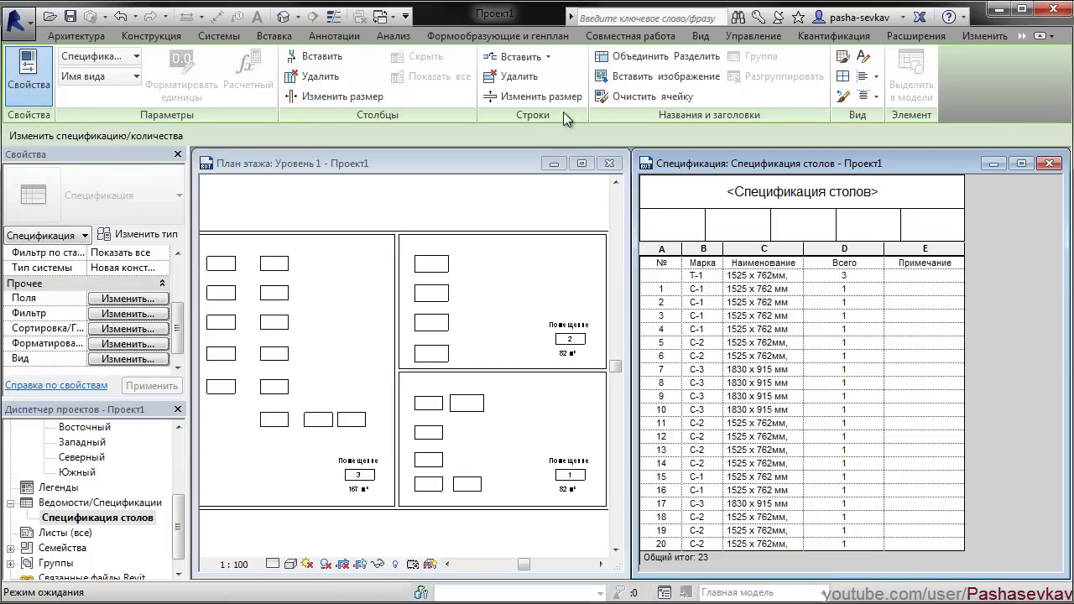
left_click(761, 231)
left_click_drag(836, 225, 840, 224)
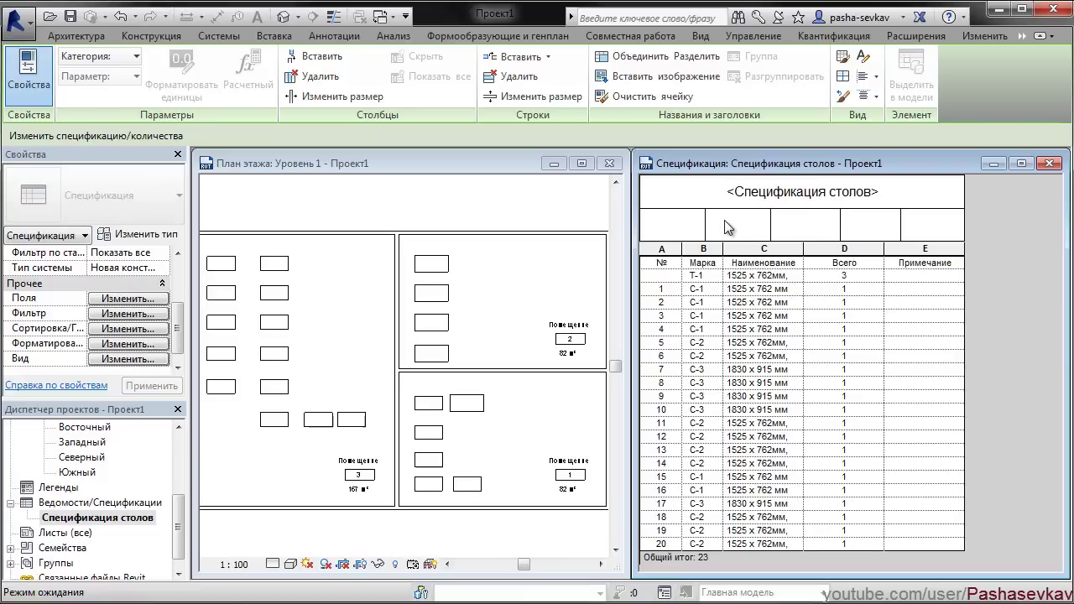
Step: Set the № column width to 15 and the Марка column width to 25
left_click(668, 276)
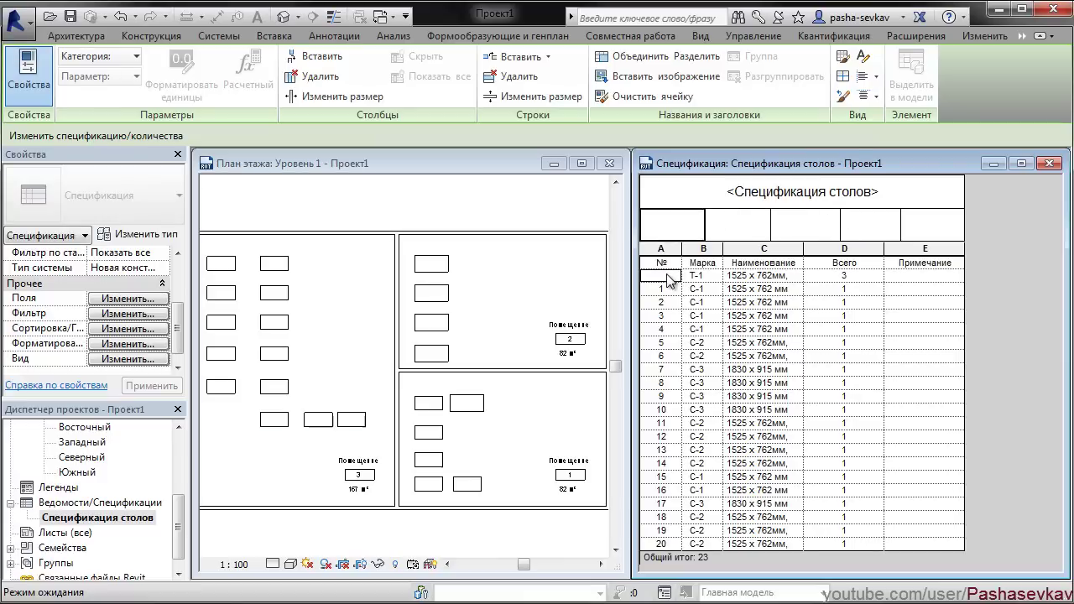
left_click(311, 97)
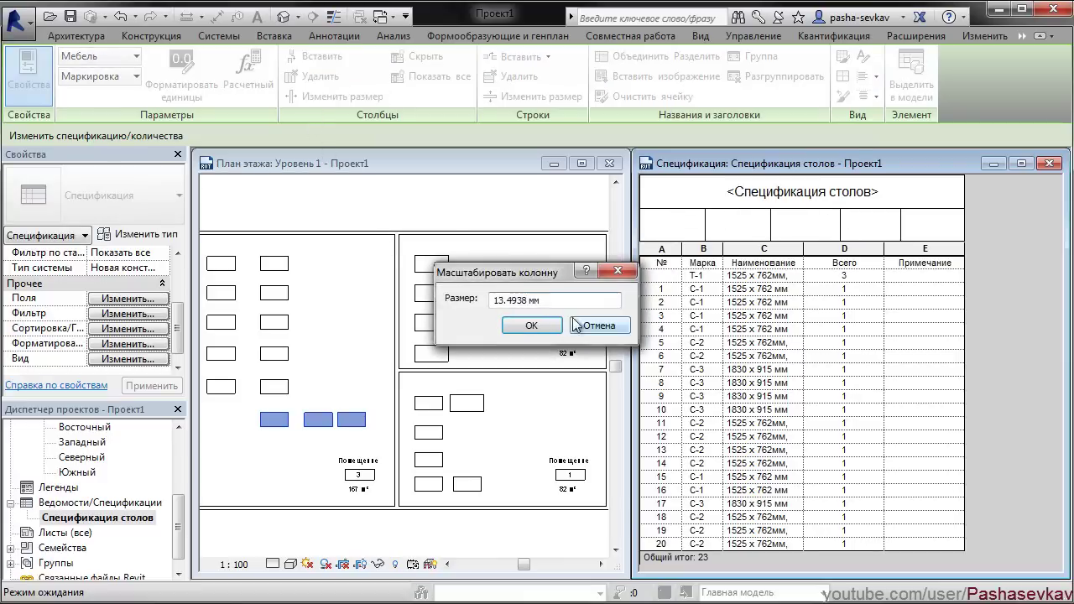
type("15")
left_click(531, 324)
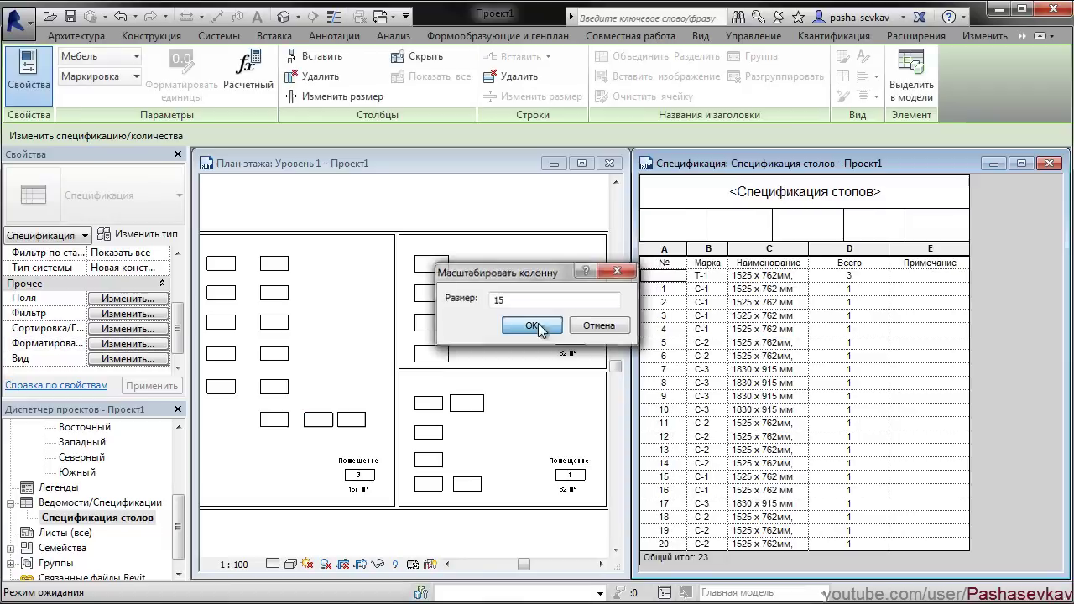
left_click(705, 294)
left_click(360, 97)
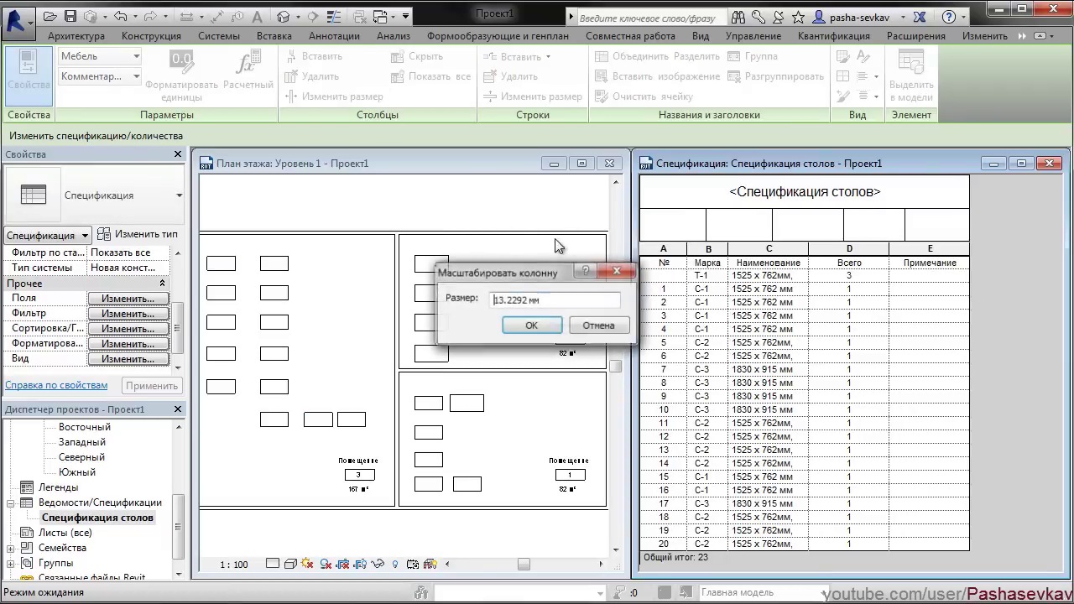
type("25")
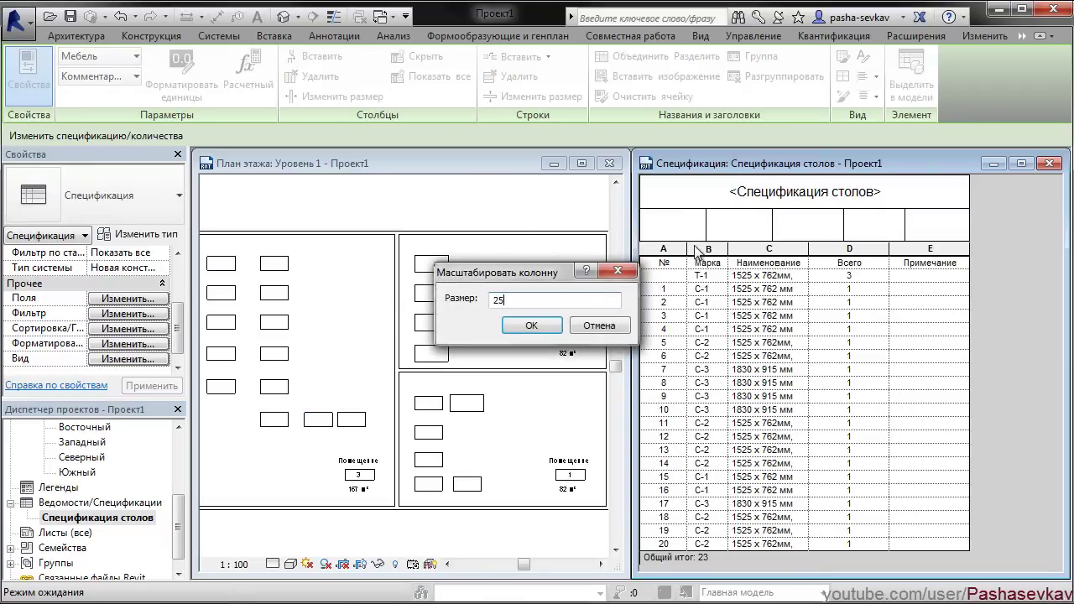
left_click(541, 324)
Step: Merge the header cells above № and Марка, then set column widths to 30 and 40
left_click(669, 220)
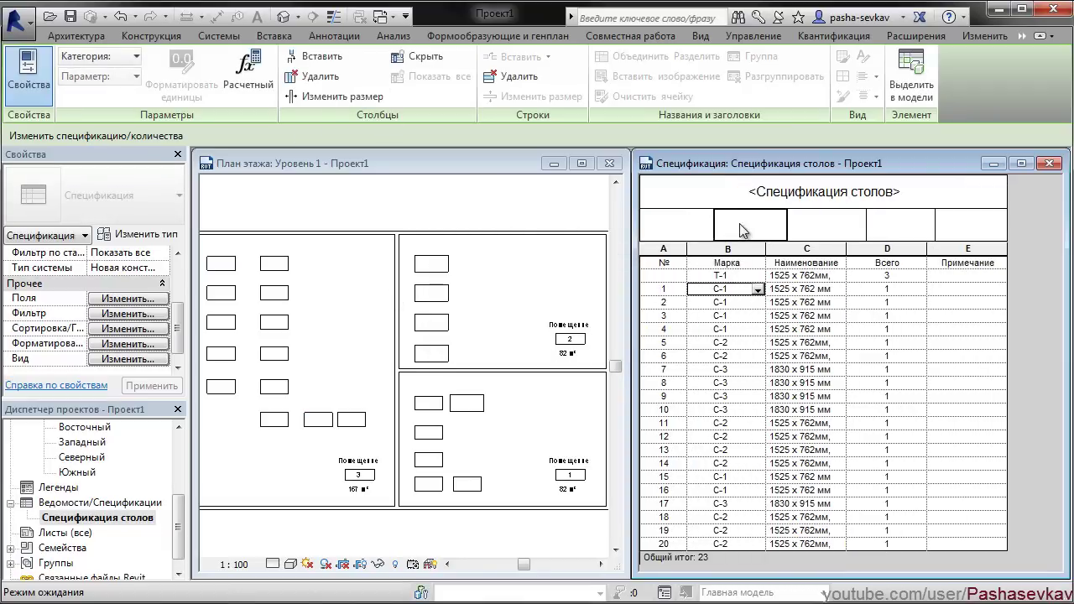
left_click(654, 55)
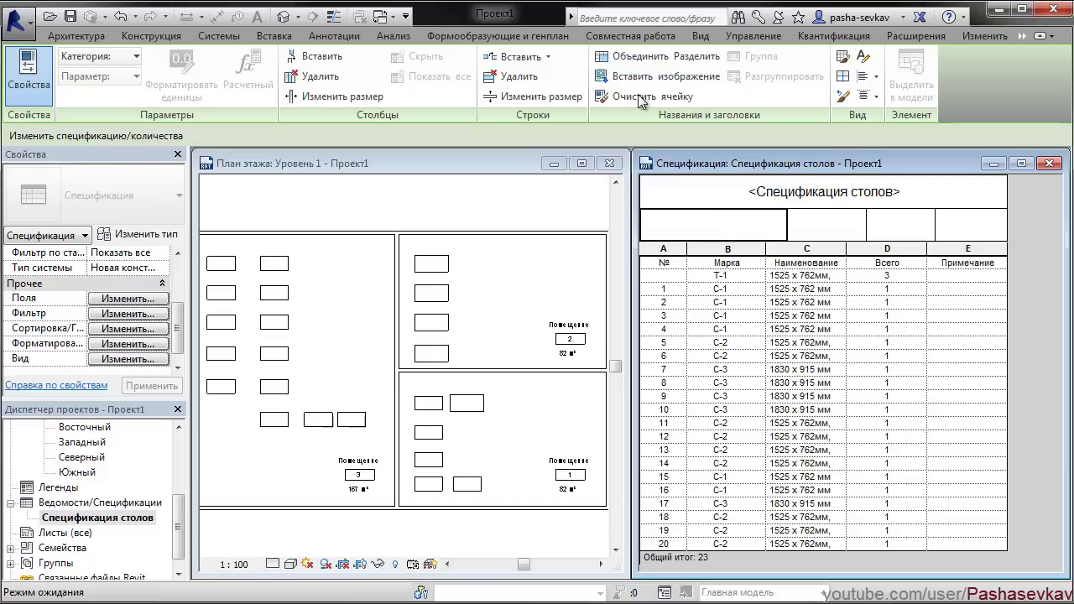
left_click(347, 97)
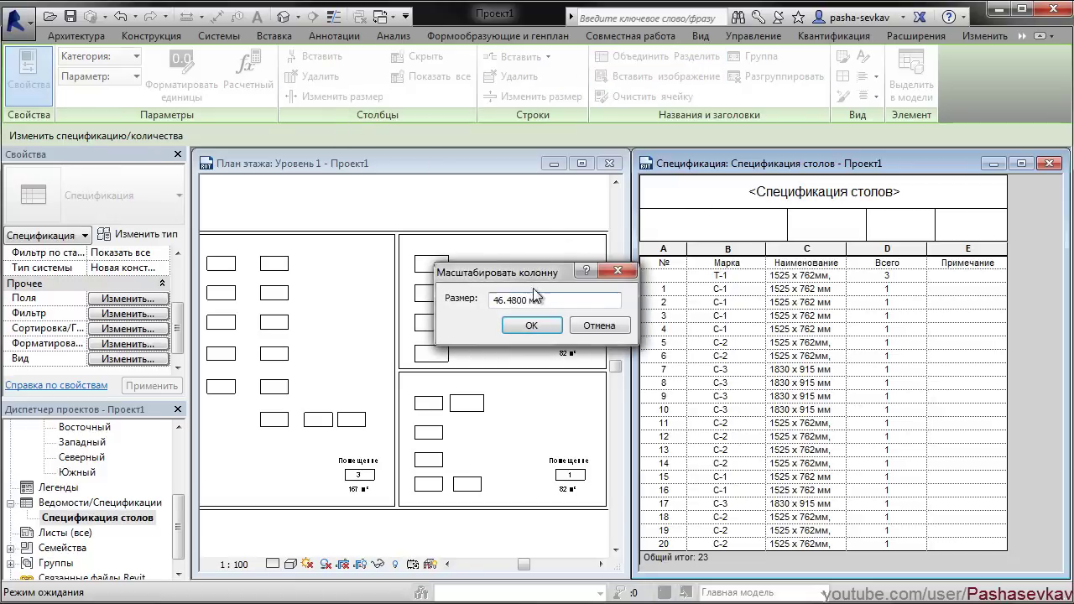
type("30")
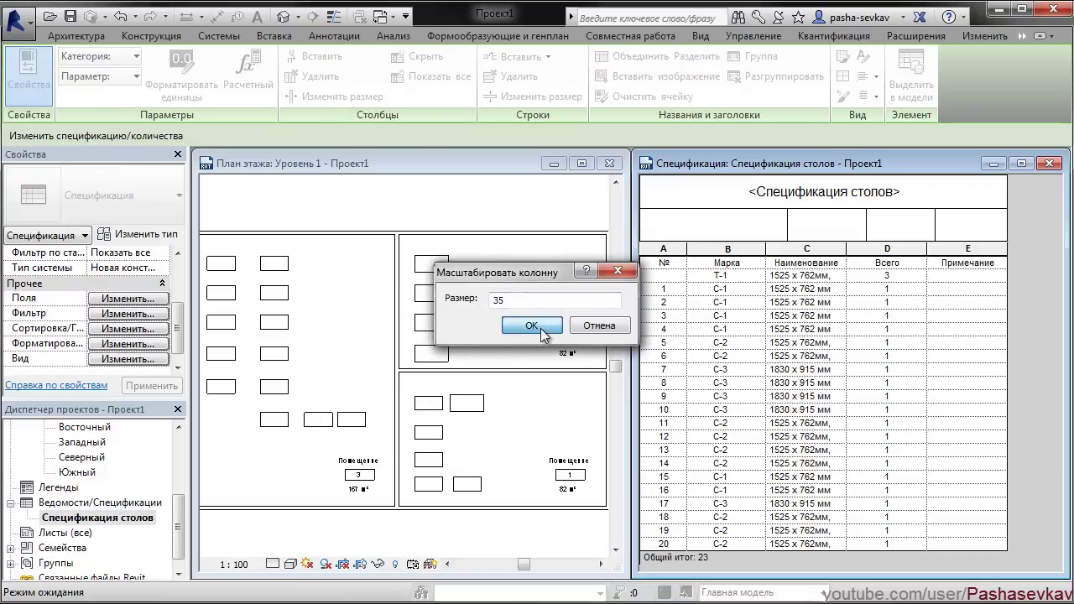
left_click(546, 328)
left_click(311, 98)
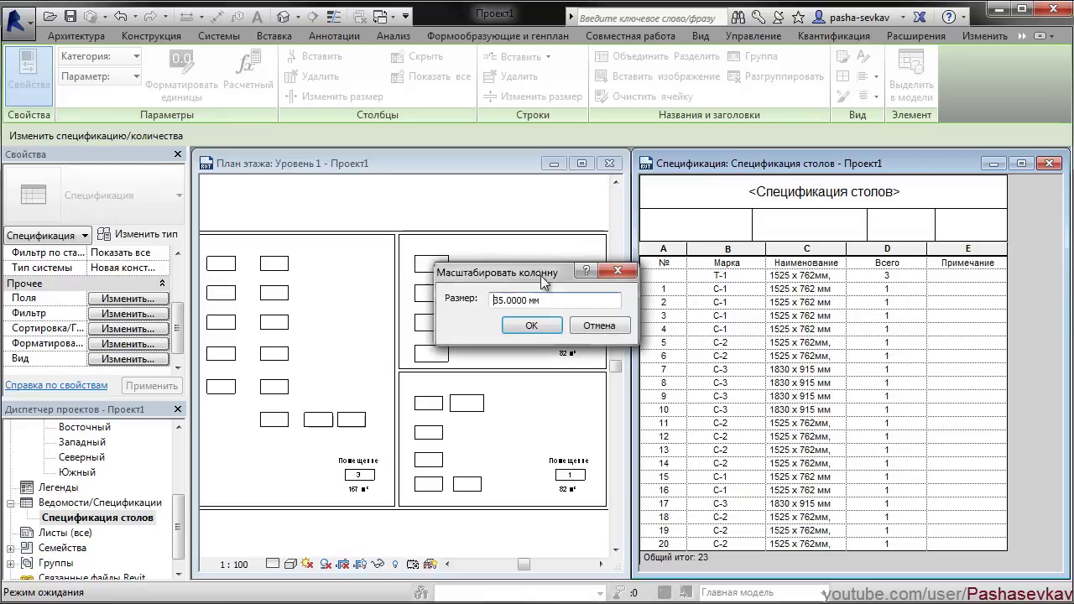
type("40")
left_click(529, 327)
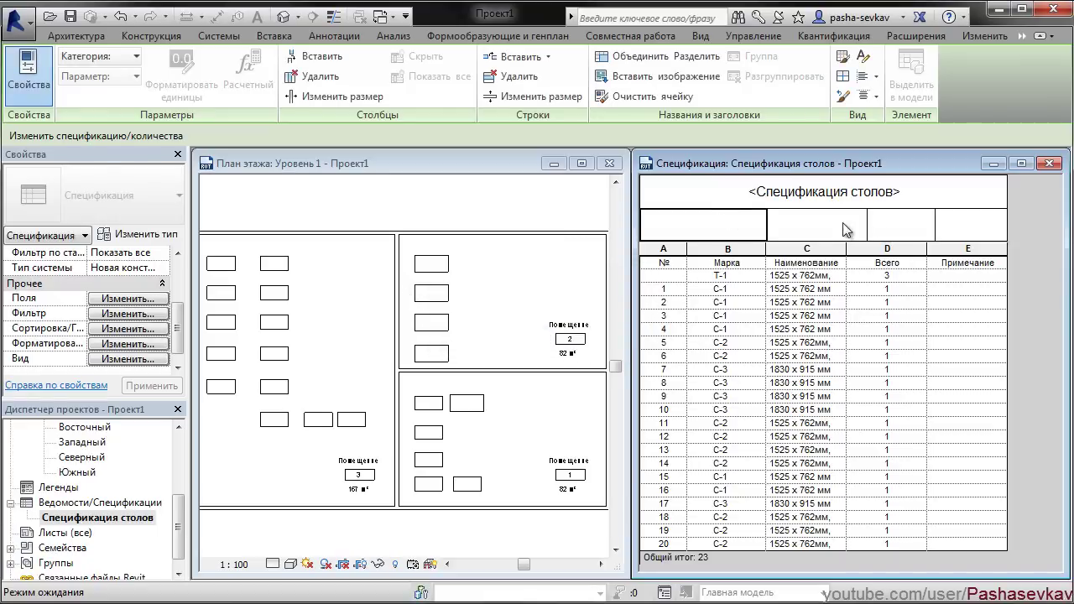
Step: Set the Наименование column width to 40
left_click(811, 276)
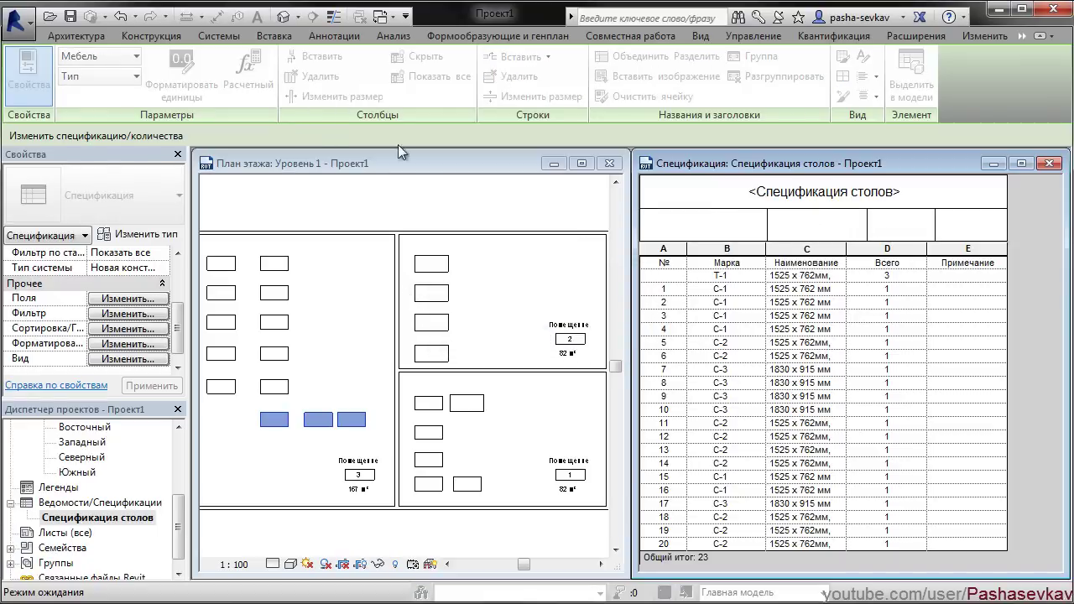
left_click(336, 95)
left_click_drag(549, 300, 388, 298)
type("40")
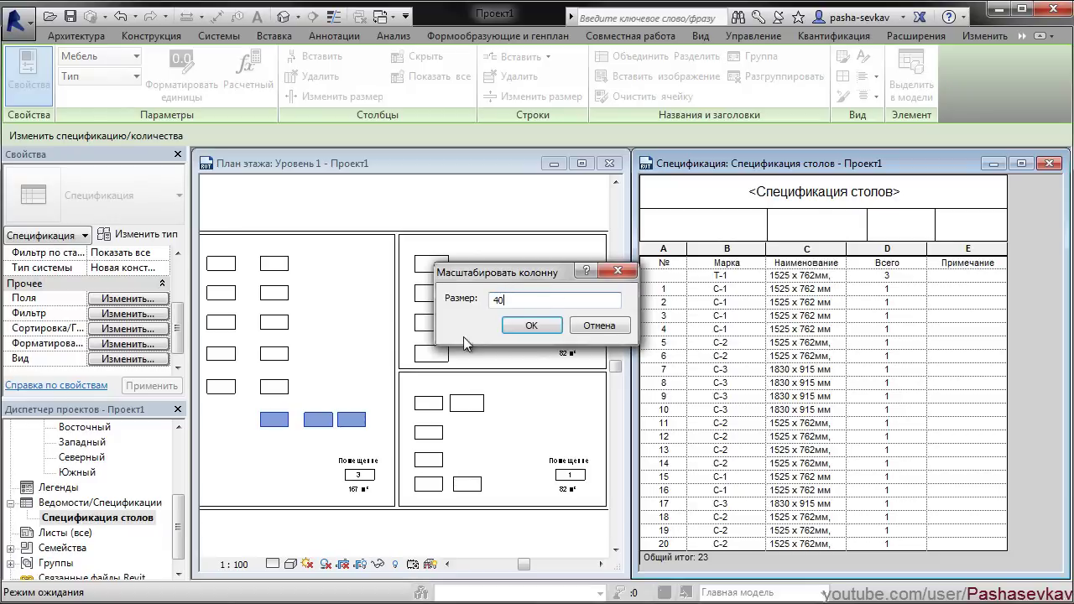
left_click(537, 326)
Step: Check the Марка column width and change the first column's width to 3
left_click(756, 219)
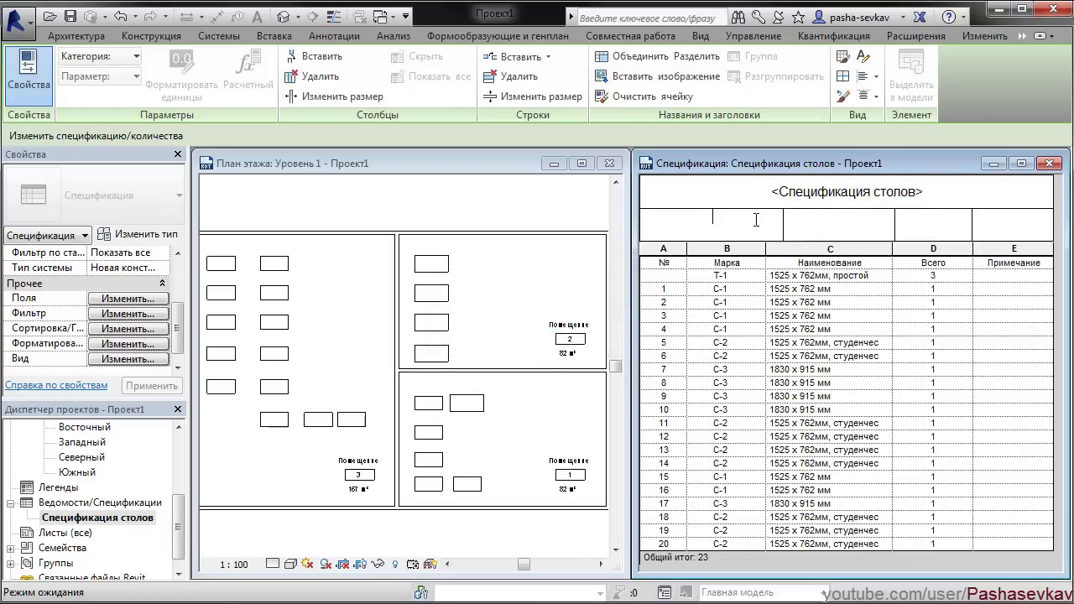
left_click(742, 279)
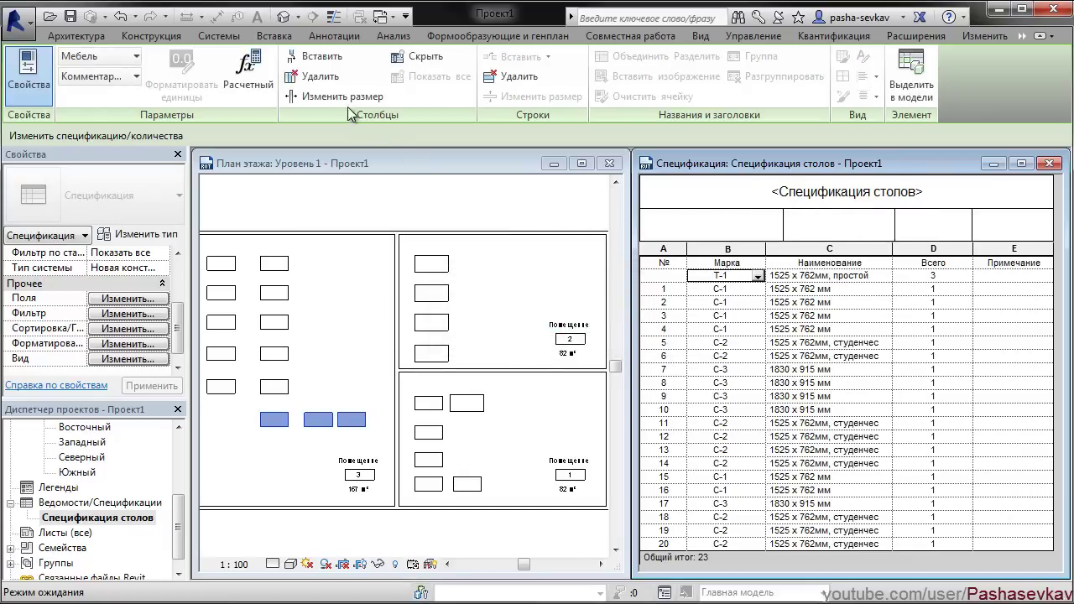
left_click(335, 96)
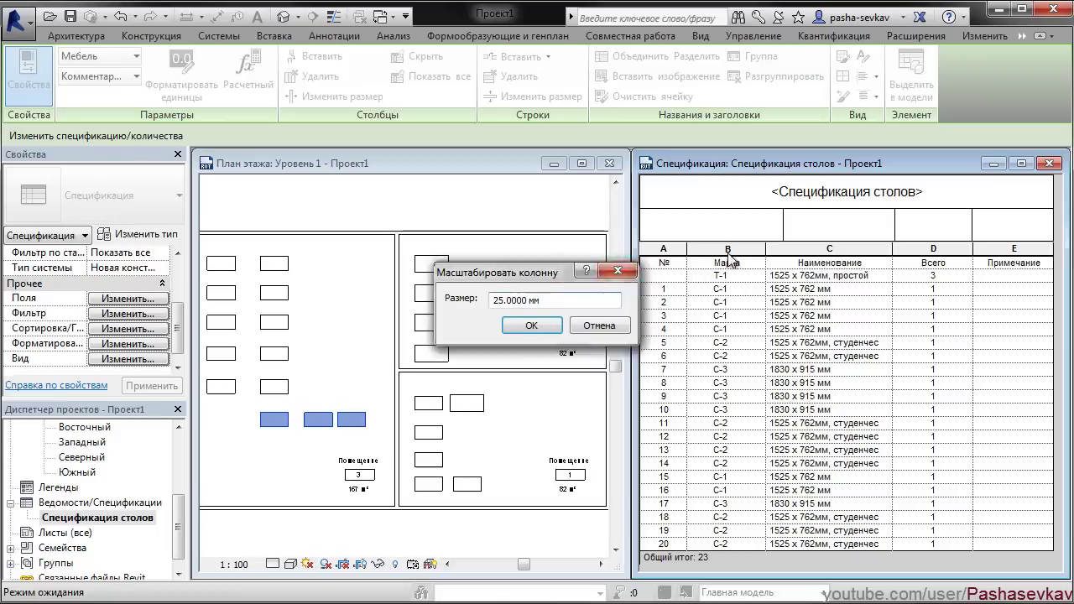
left_click(617, 270)
left_click(726, 217)
left_click(336, 96)
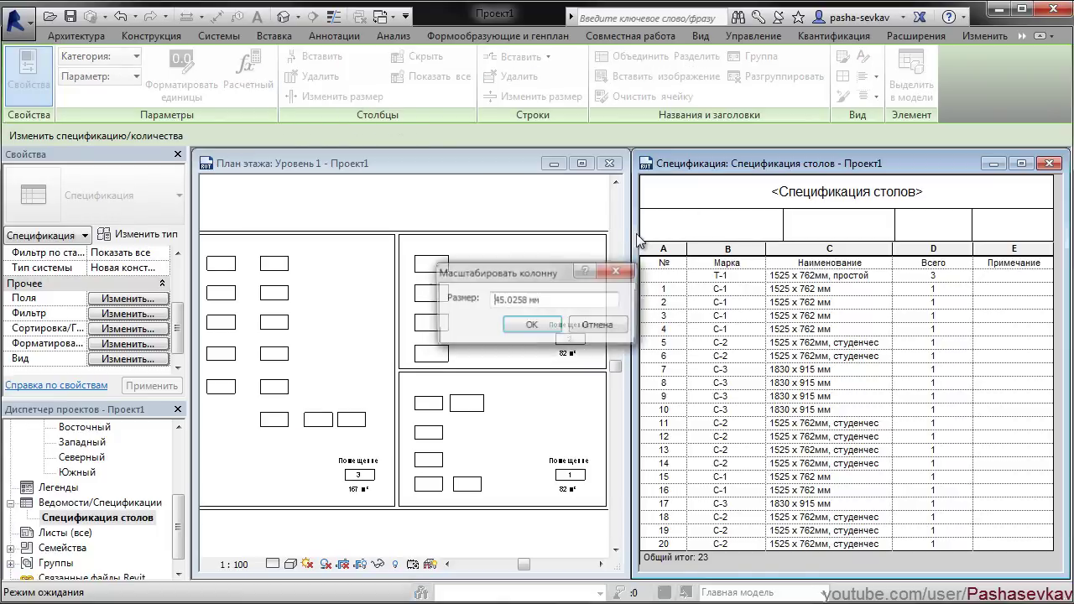
type("3")
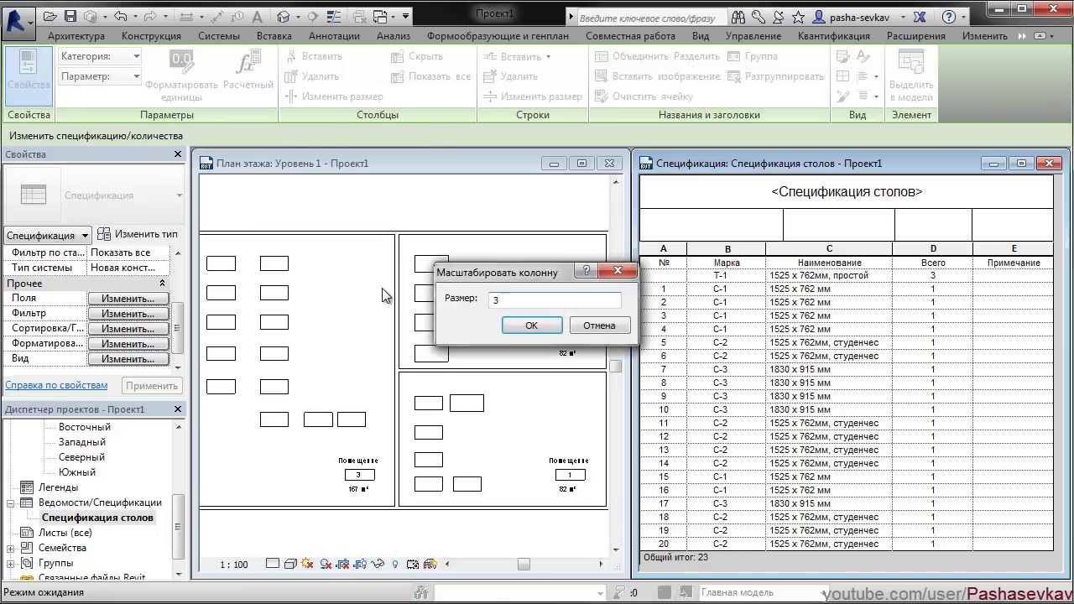
left_click(531, 324)
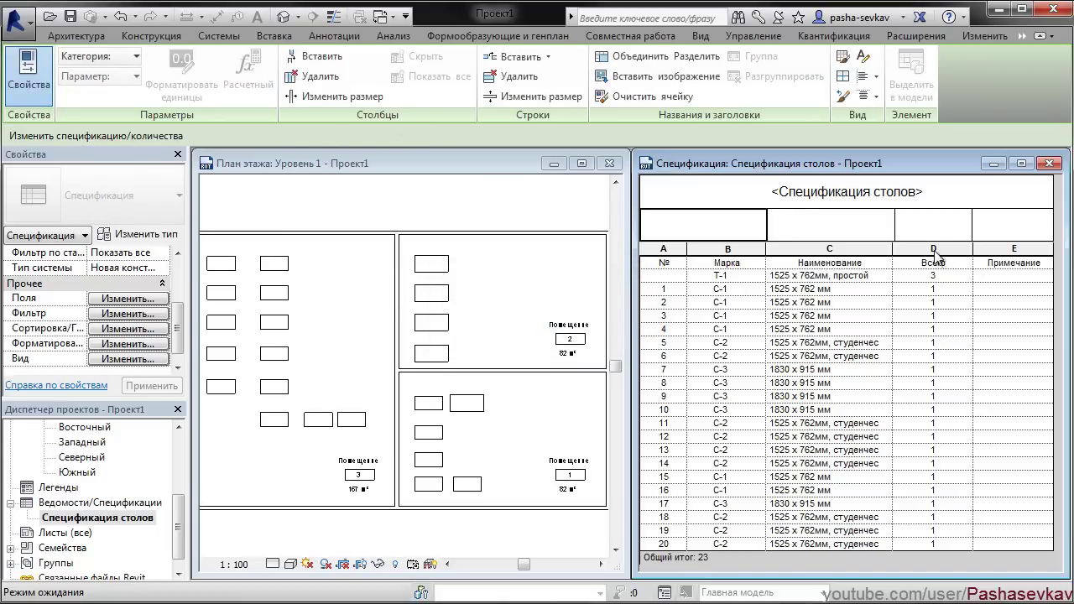
Step: Reapply a 40 mm width to the Наименование column
left_click(843, 277)
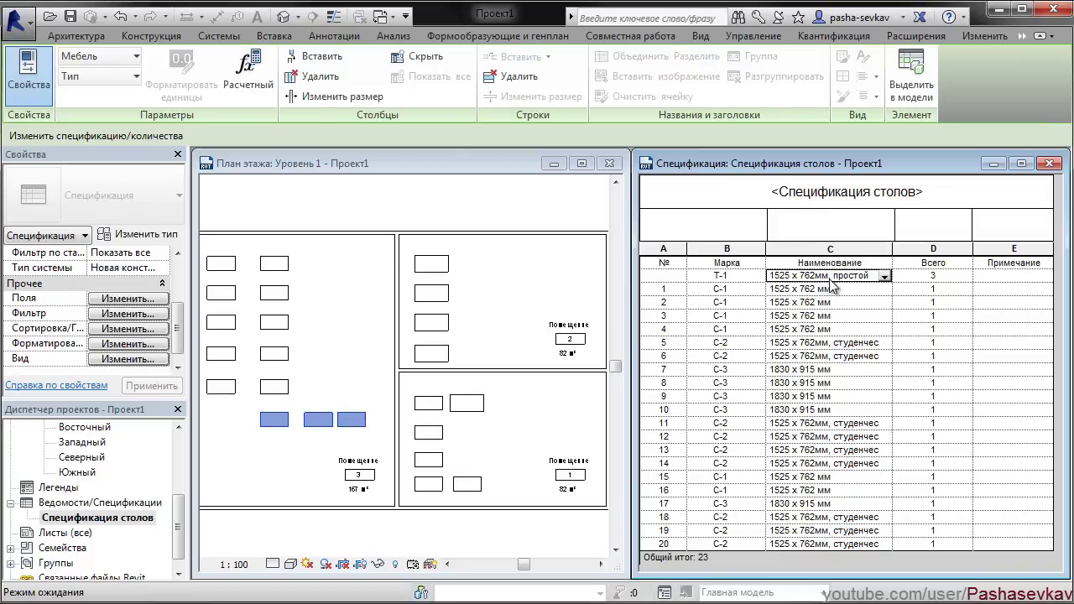
left_click(344, 97)
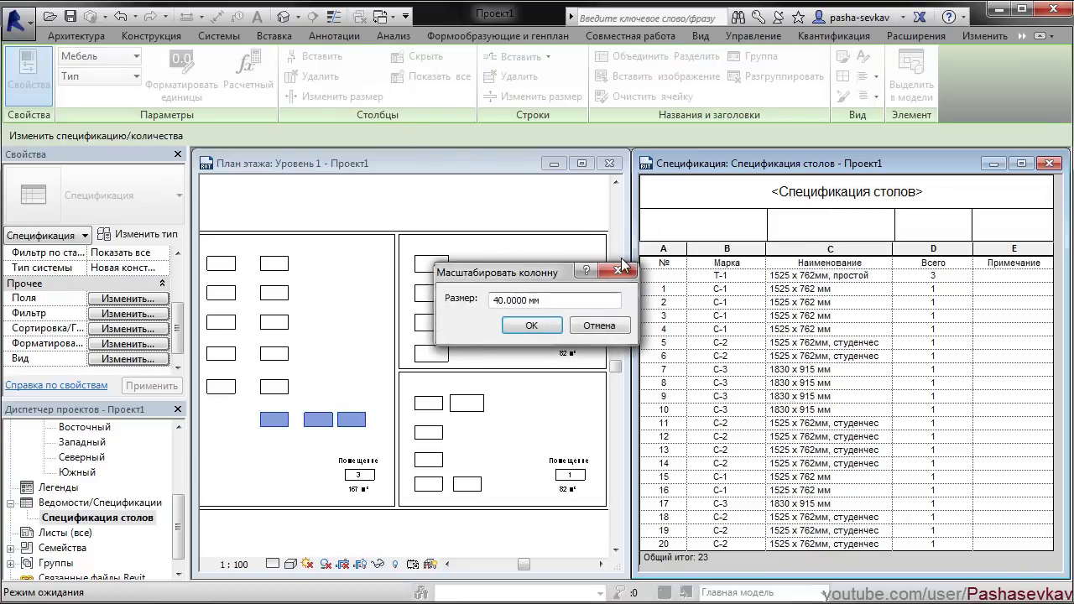
left_click(618, 269)
left_click(336, 96)
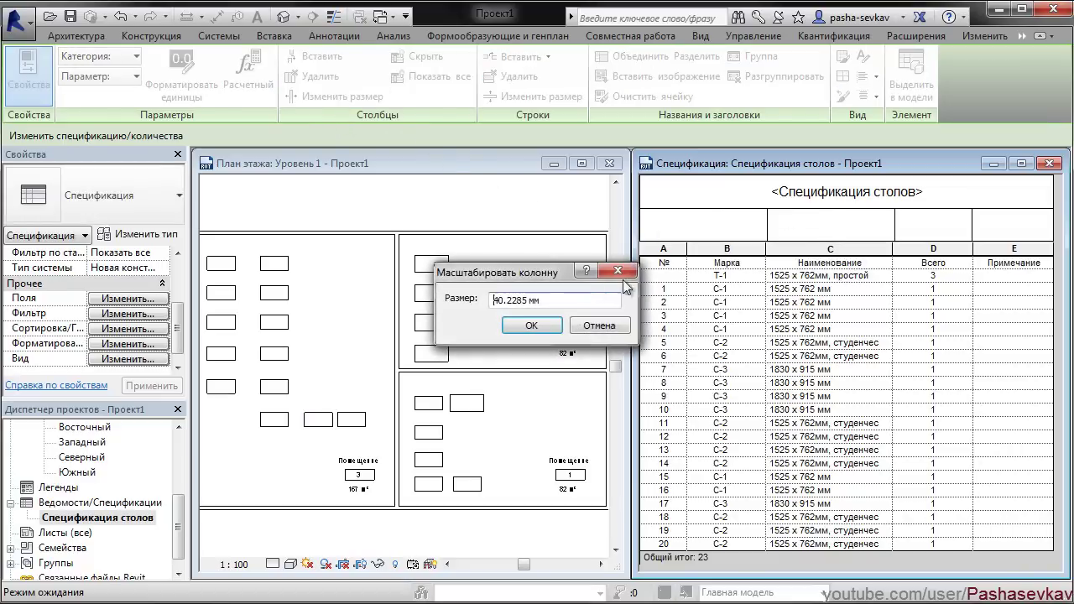
left_click_drag(543, 297, 427, 295)
type("40")
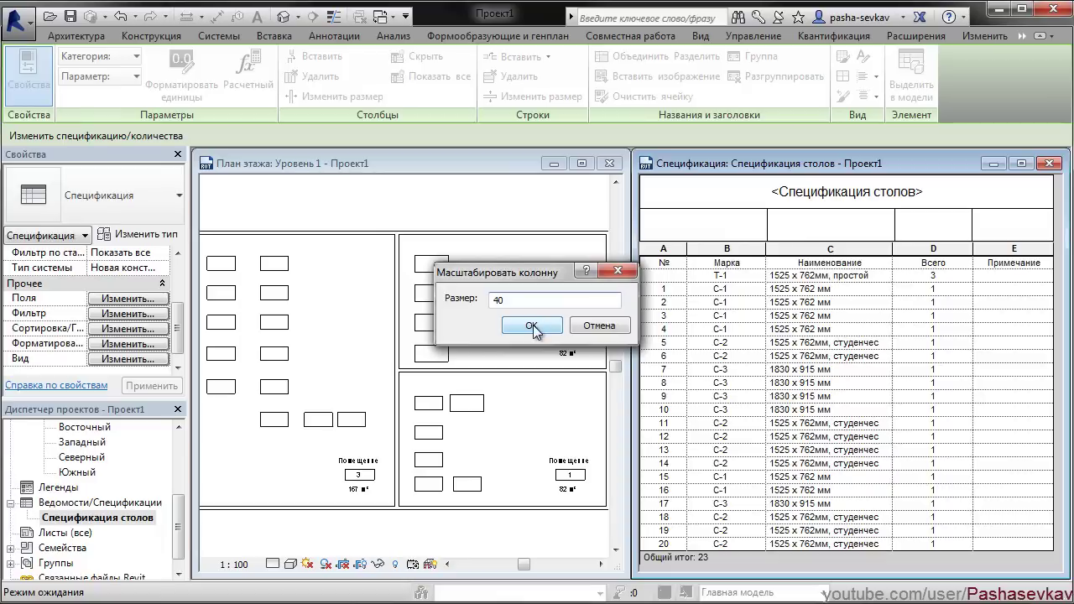
left_click(531, 325)
Step: Narrow the Всего column to 15 mm
left_click(934, 276)
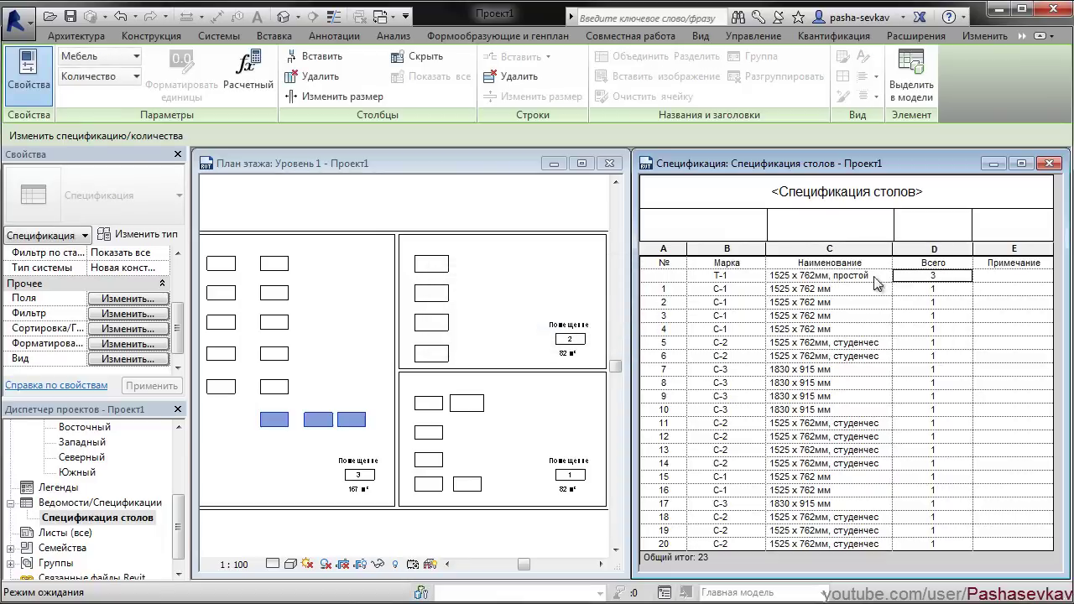
left_click(334, 98)
left_click_drag(541, 300, 374, 278)
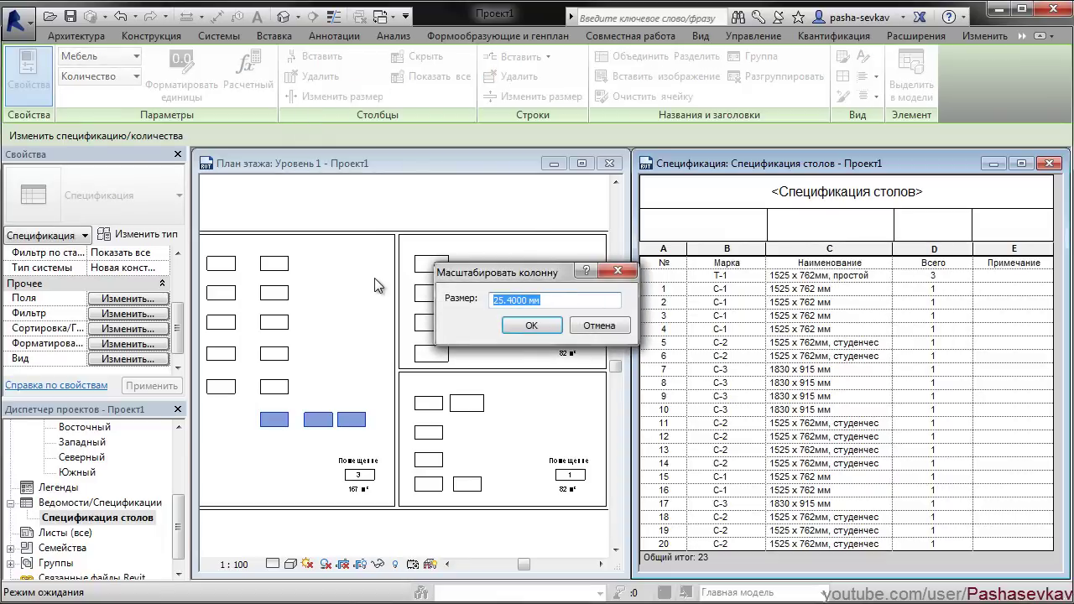
type("15")
left_click(531, 325)
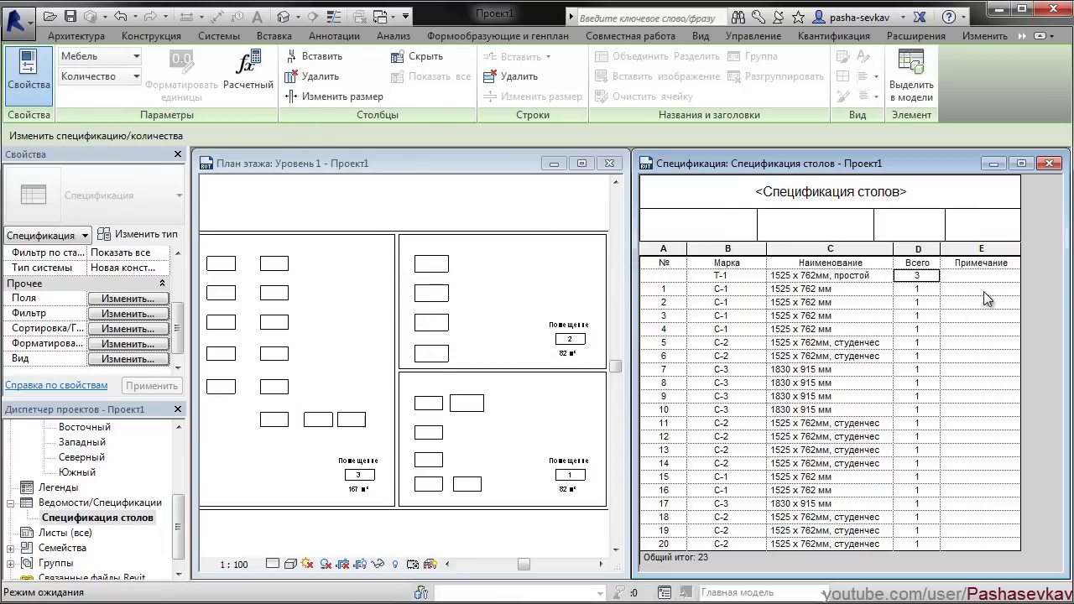
Step: Set the Примечание column to 15 mm, then widen it to 20 mm
left_click(983, 277)
left_click(344, 97)
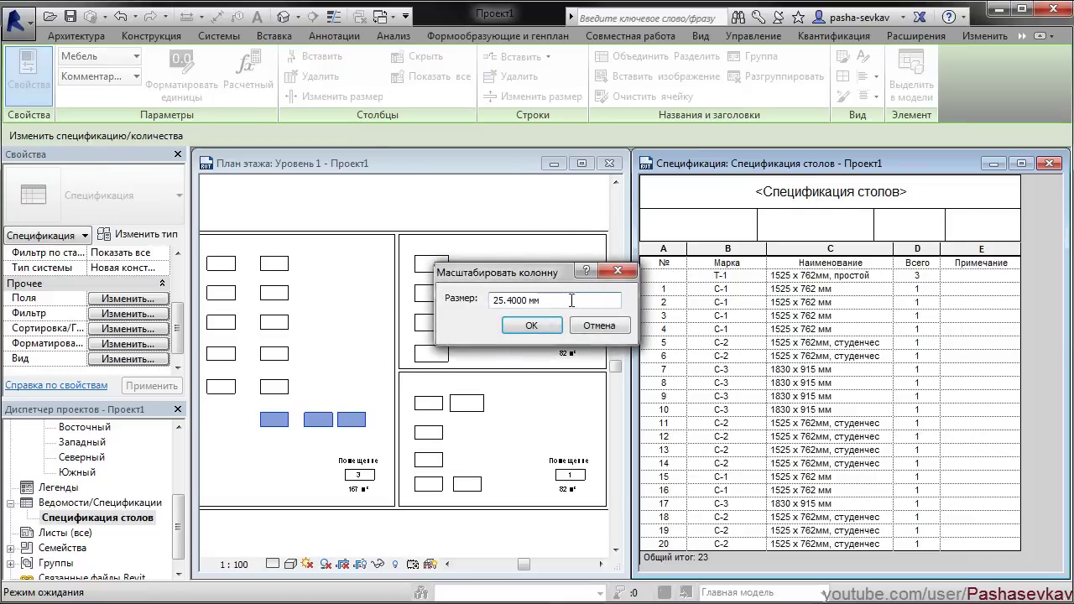
left_click_drag(571, 300, 396, 298)
type("15")
left_click(514, 327)
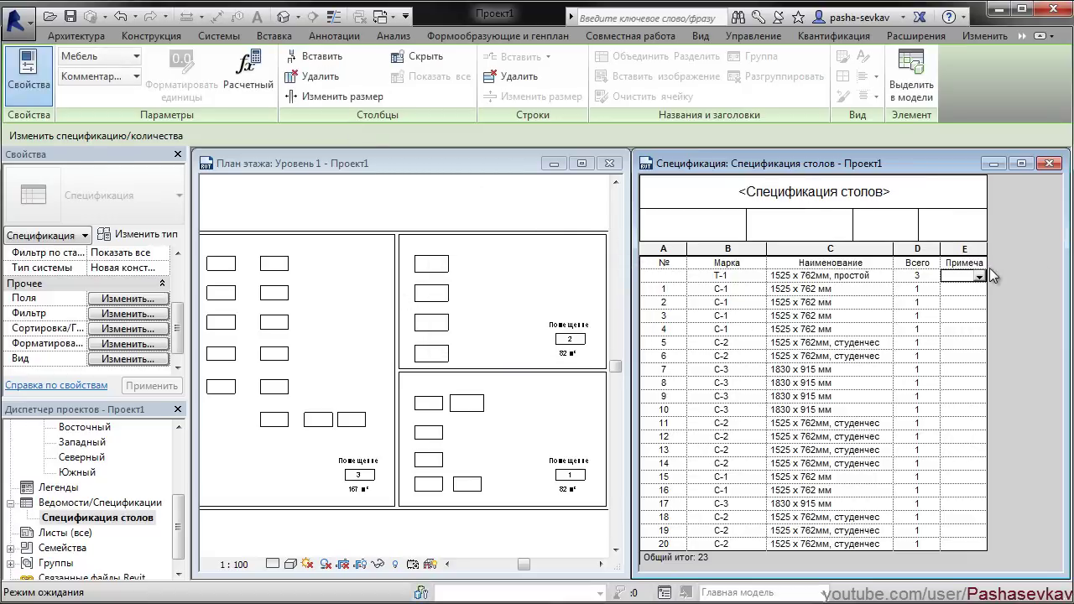
left_click(340, 97)
left_click_drag(570, 300, 392, 299)
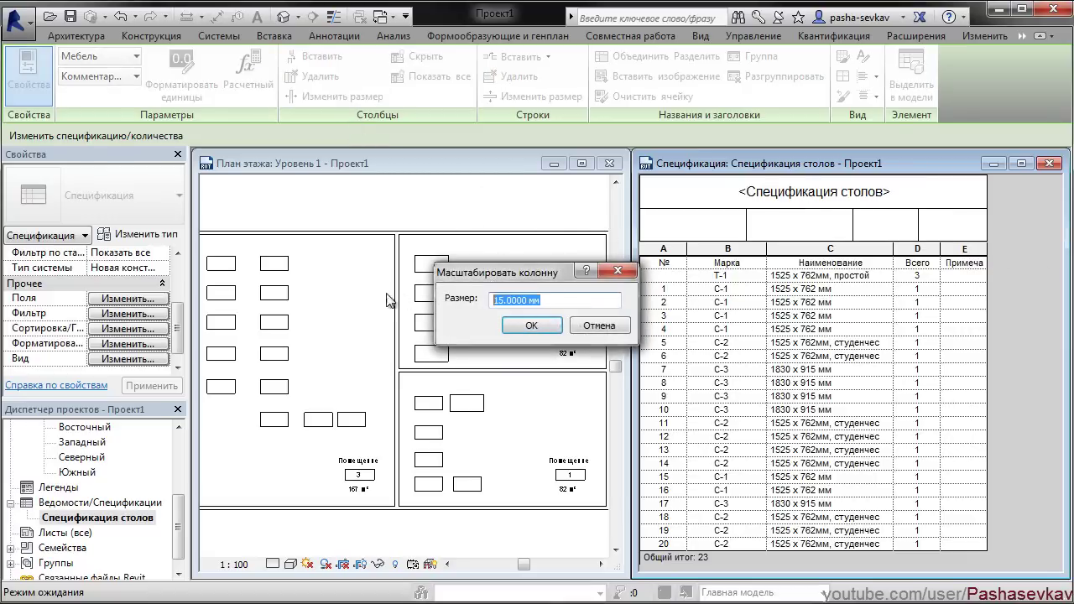
type("20")
left_click(520, 327)
Step: Resize the header cells above the table to widths 40, 40 and 1
left_click(707, 223)
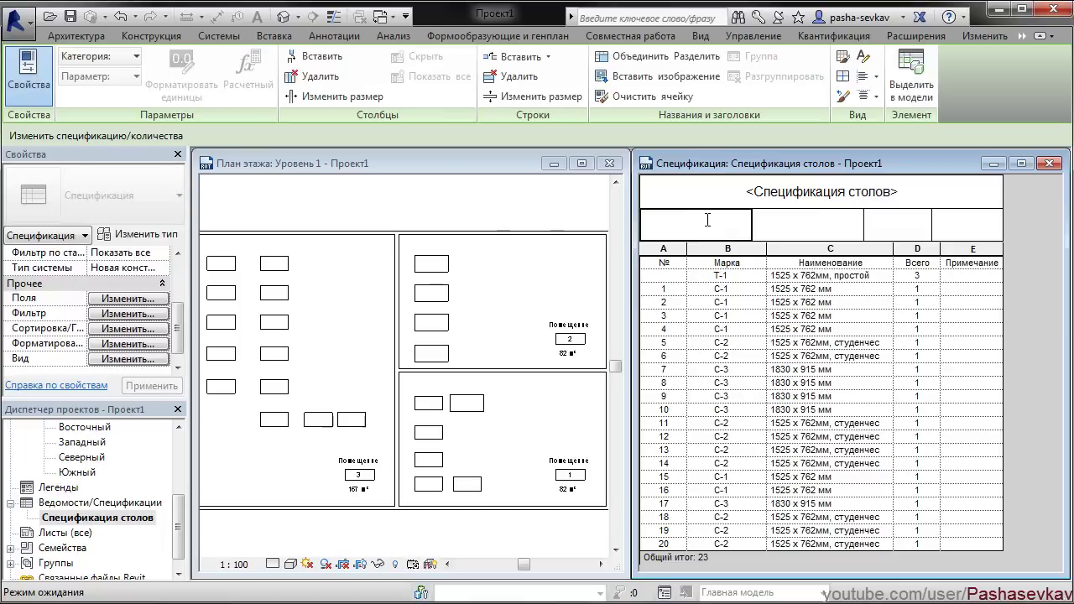
left_click(340, 96)
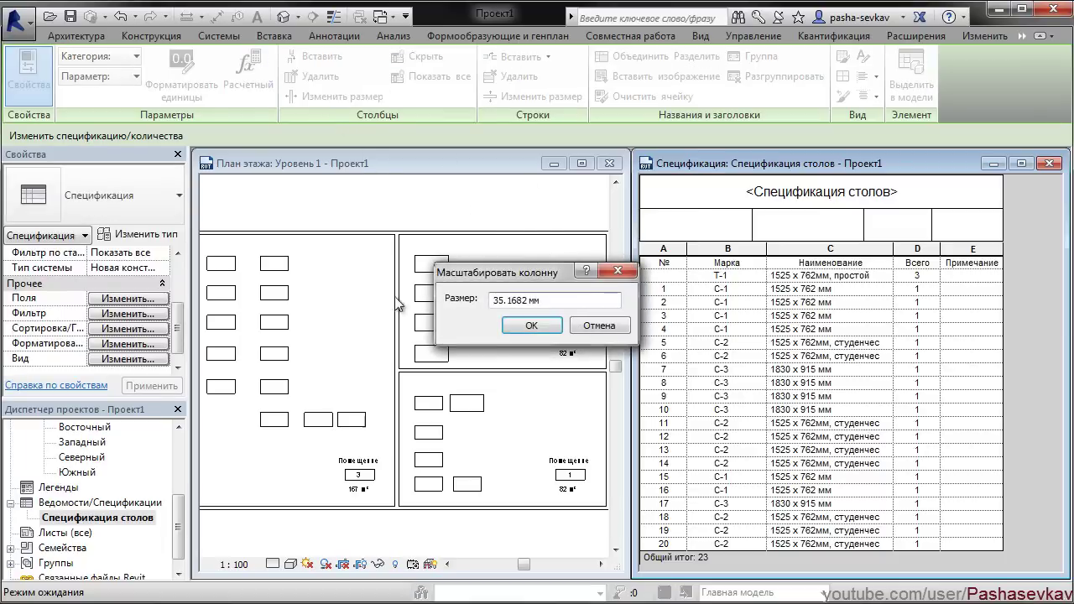
left_click_drag(557, 301, 493, 301)
type("40")
left_click(531, 325)
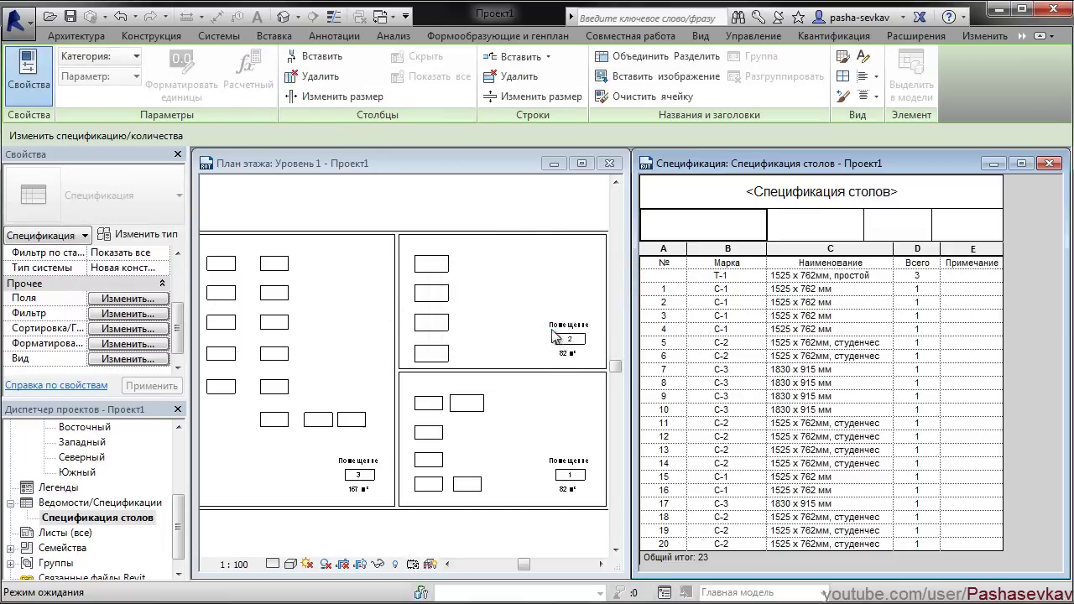
left_click(837, 237)
left_click(340, 96)
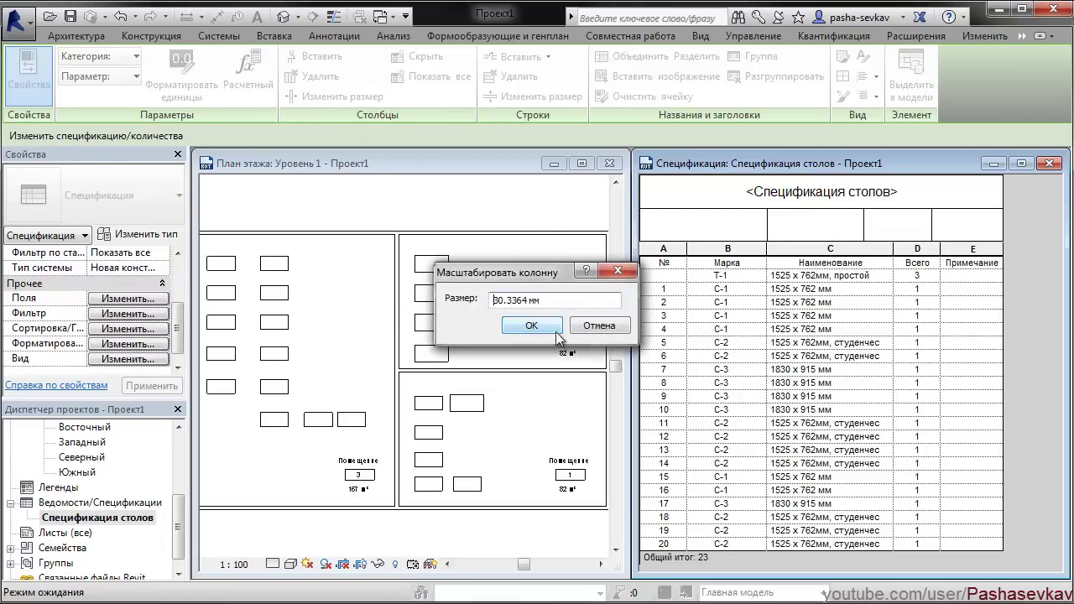
type("40")
left_click(534, 326)
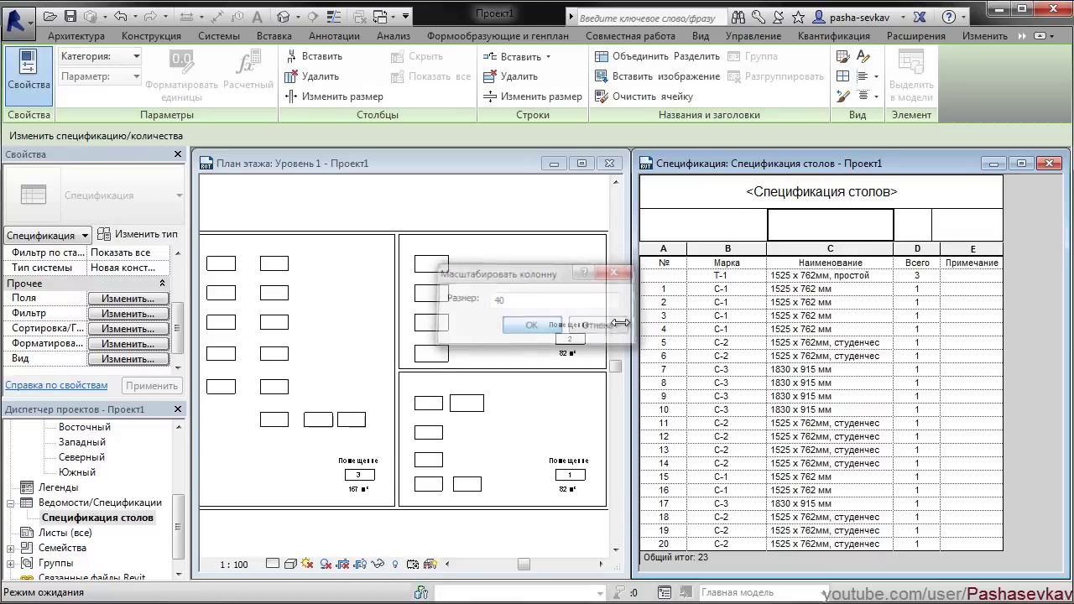
left_click(364, 98)
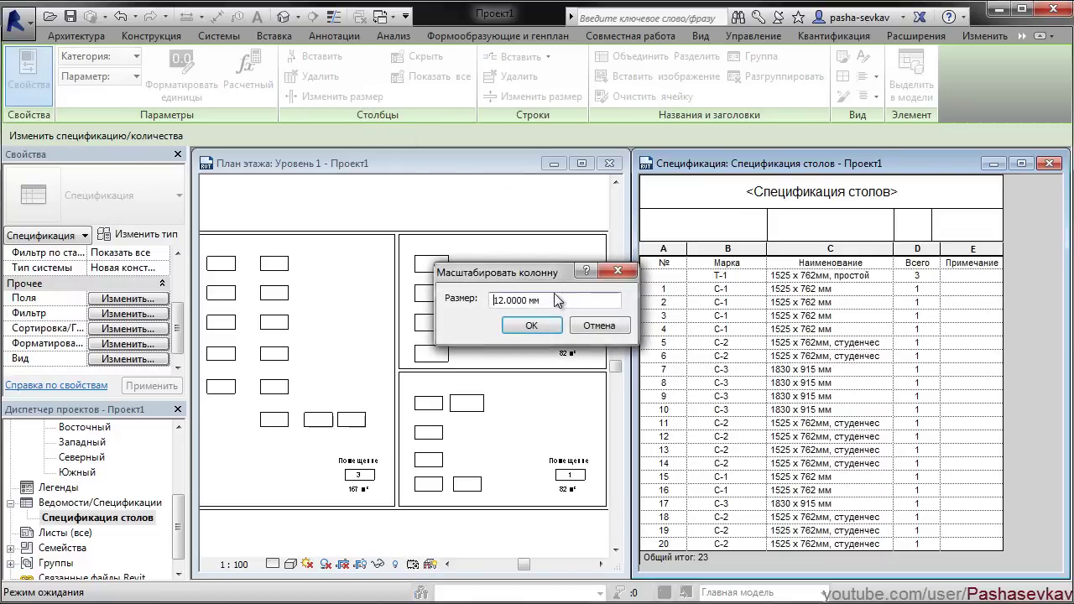
type("15")
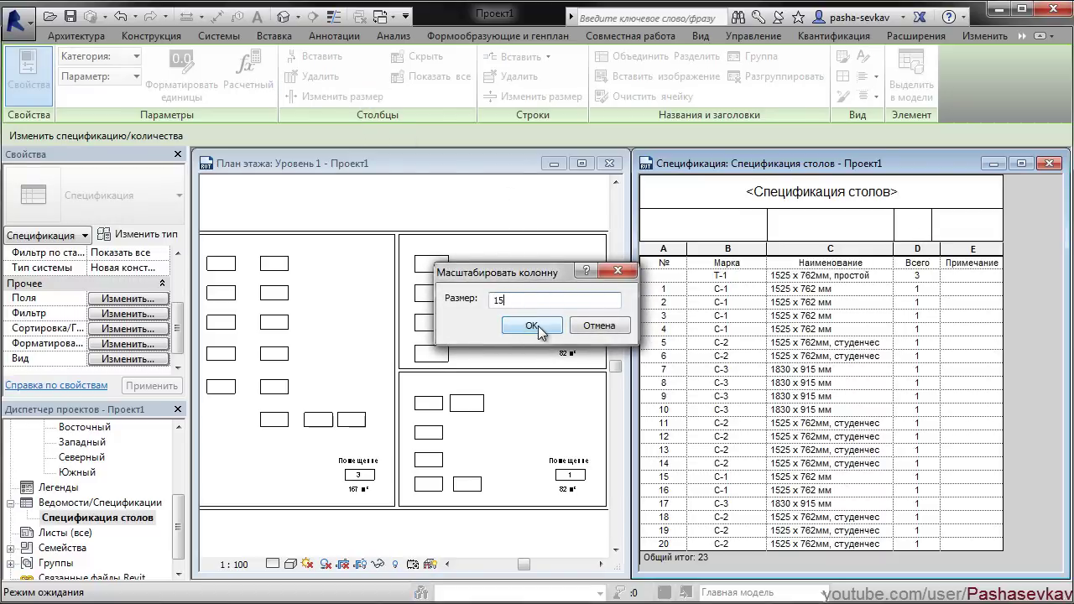
left_click(531, 325)
Step: Type 'марка' into the first header cell, then select the header cells above columns E and C
left_click(853, 221)
type("мар")
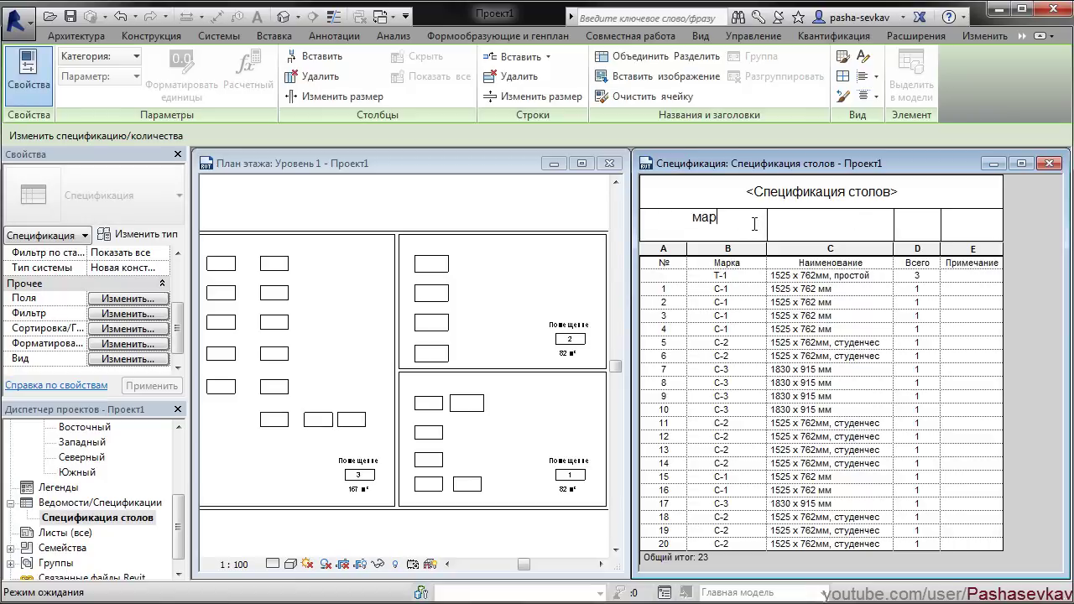
type("ка")
left_click(862, 231)
left_click(962, 228)
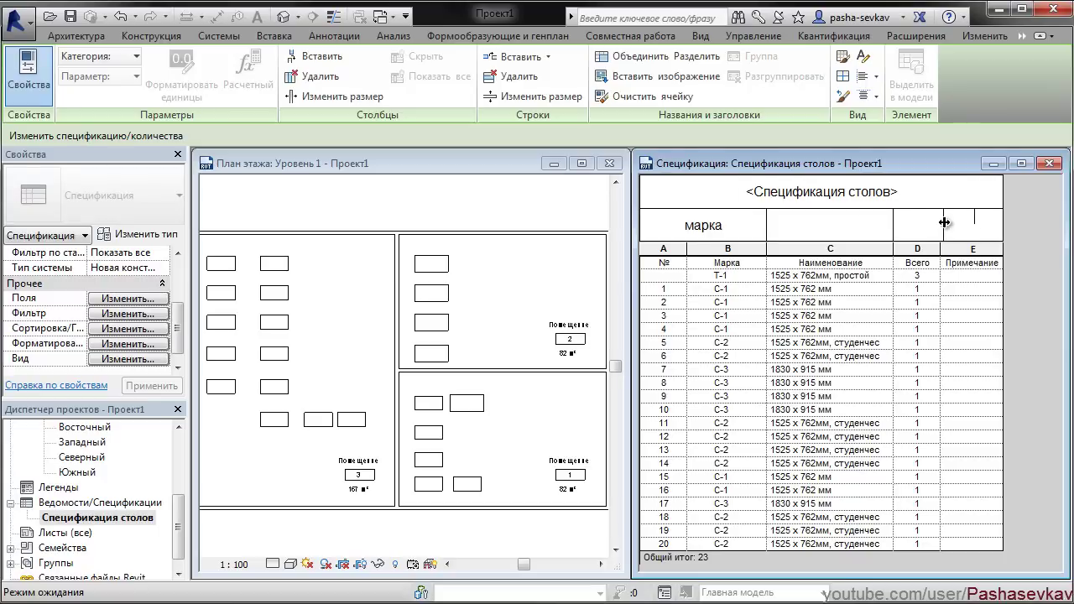
left_click(826, 221)
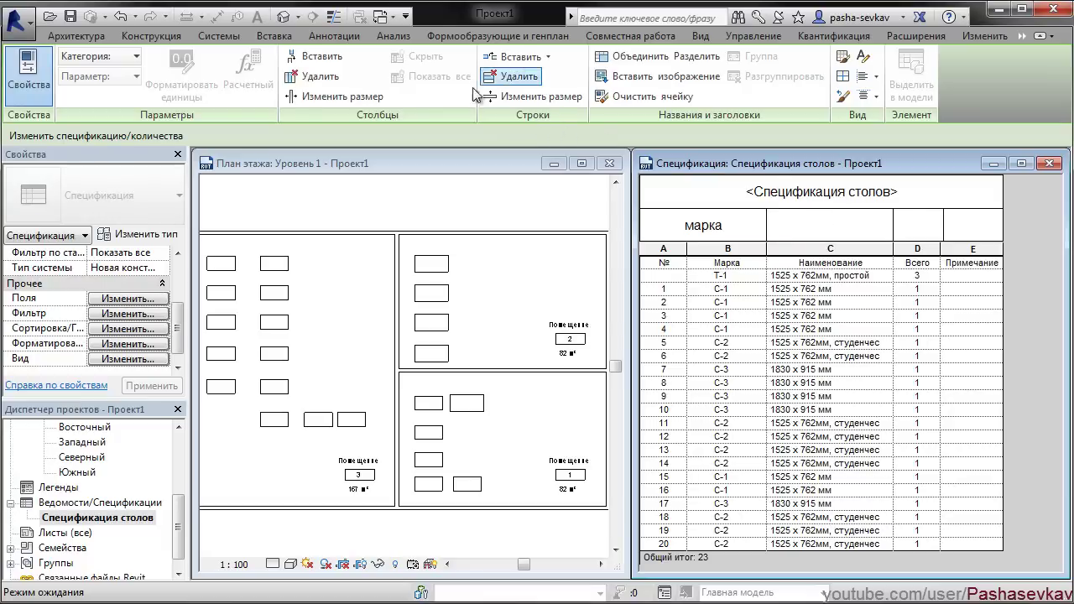
Step: Insert a header row above марка and merge its cells across columns B–D
left_click(339, 97)
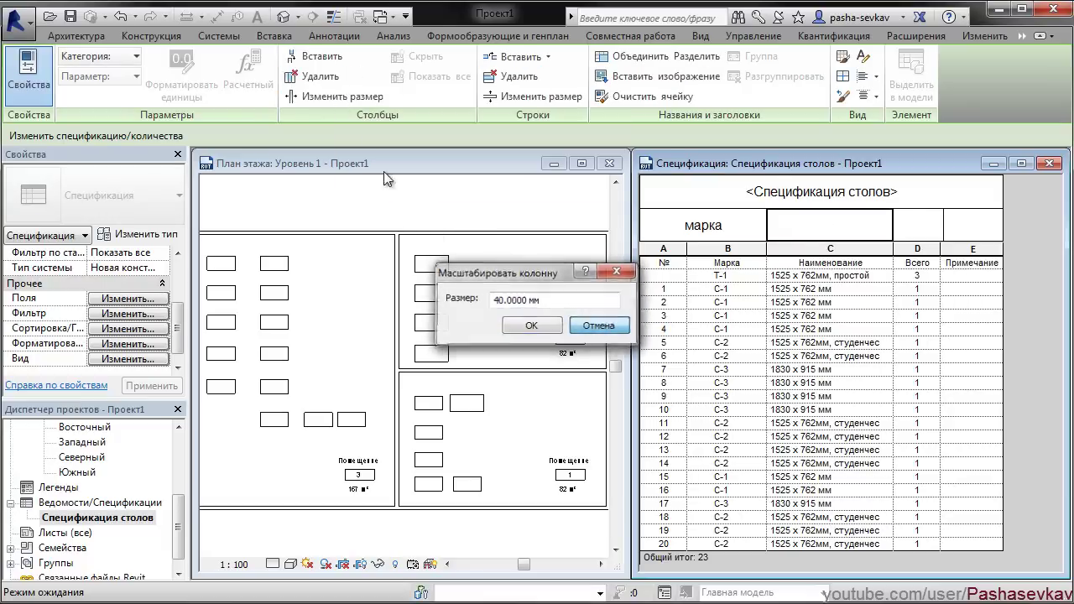
key("Return")
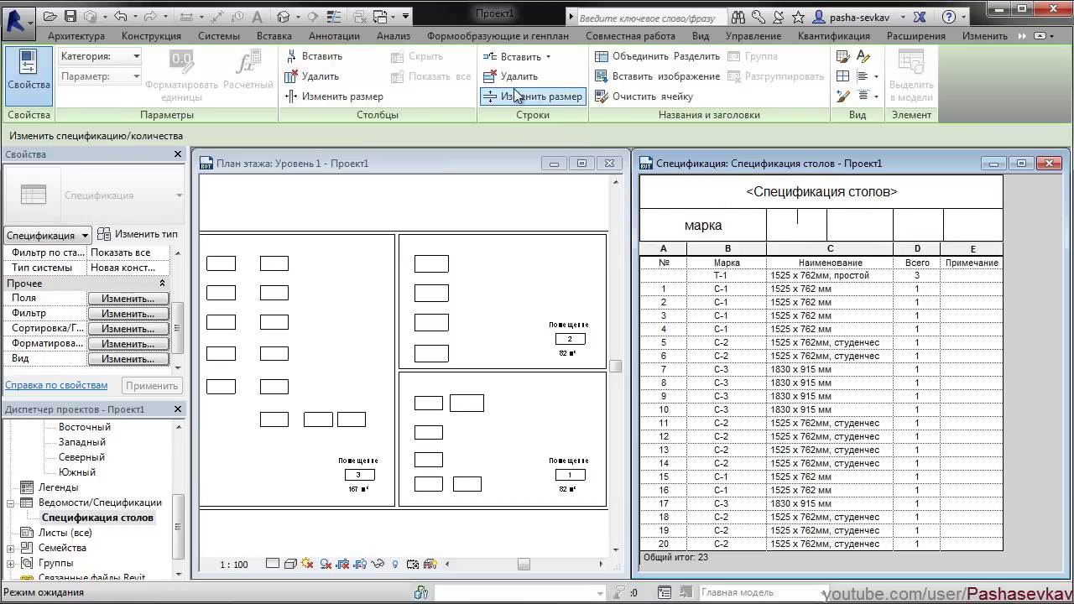
left_click(542, 65)
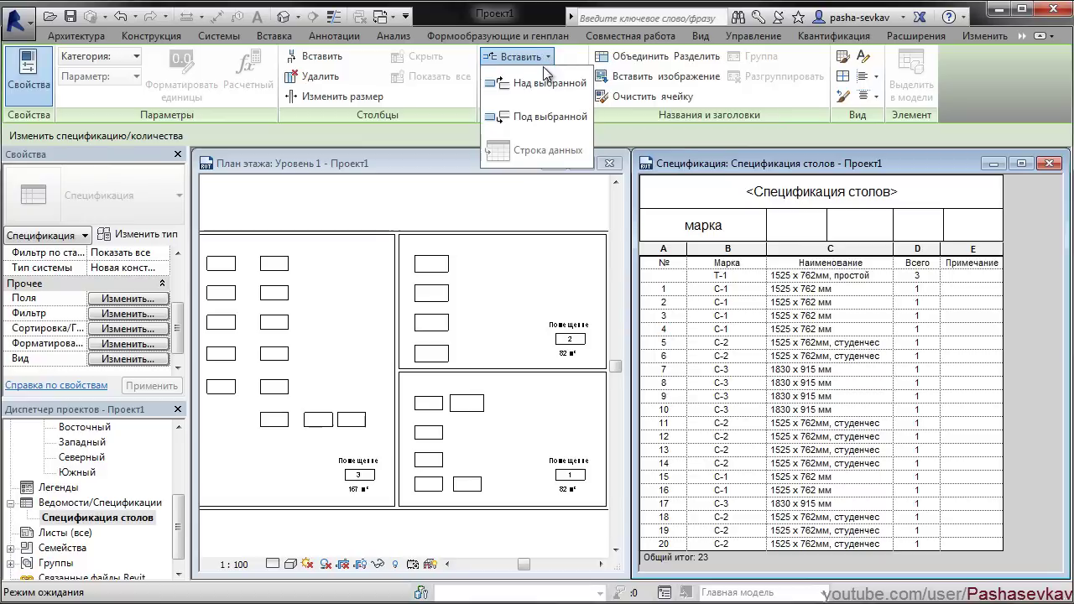
left_click(550, 78)
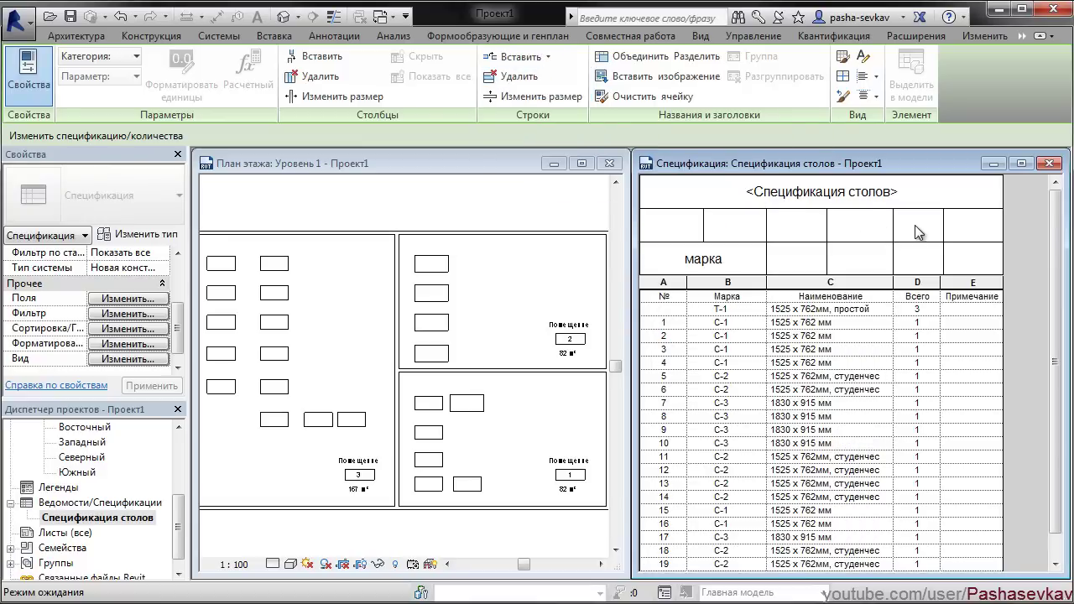
left_click_drag(918, 232, 730, 226)
left_click(638, 57)
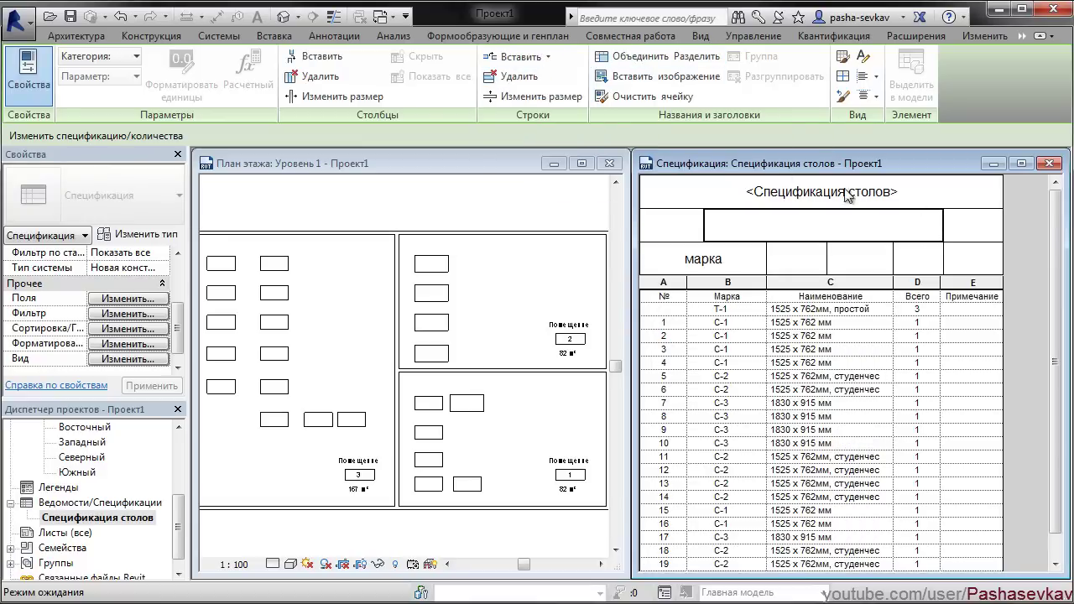
Step: Add another header row above марка, merge its D and E cells, and select all new header cells
left_click(980, 224)
left_click(923, 256)
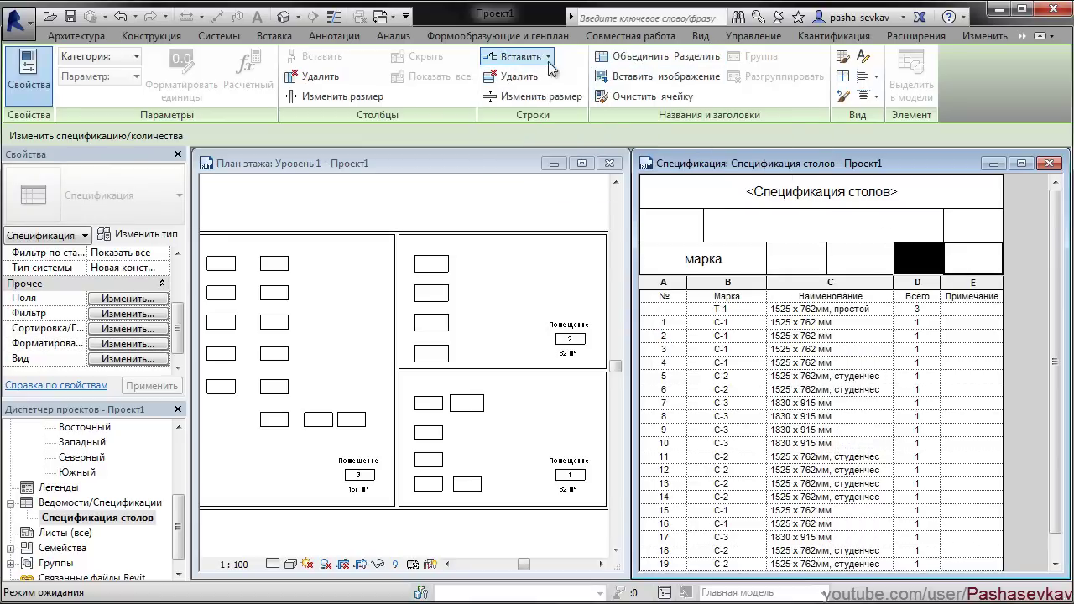
left_click(520, 56)
left_click(537, 81)
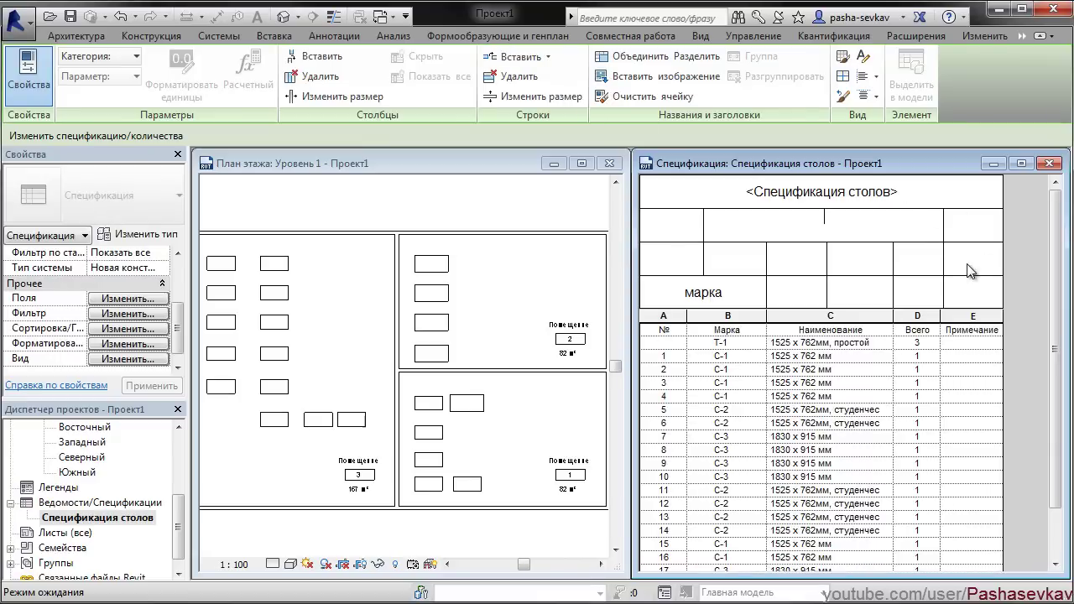
left_click_drag(971, 267, 914, 256)
left_click(618, 62)
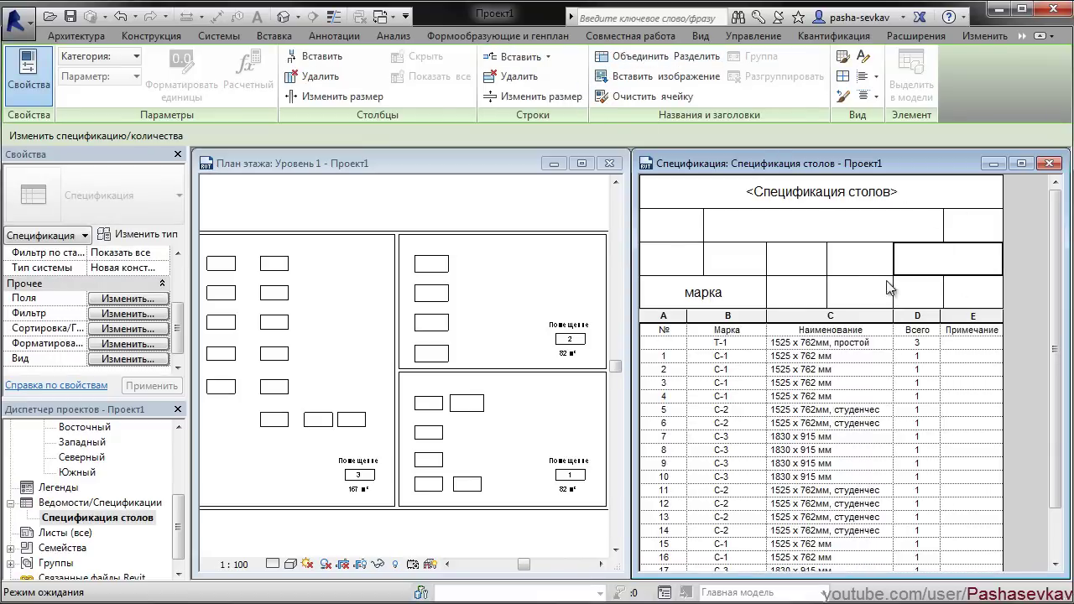
left_click_drag(789, 254, 671, 220)
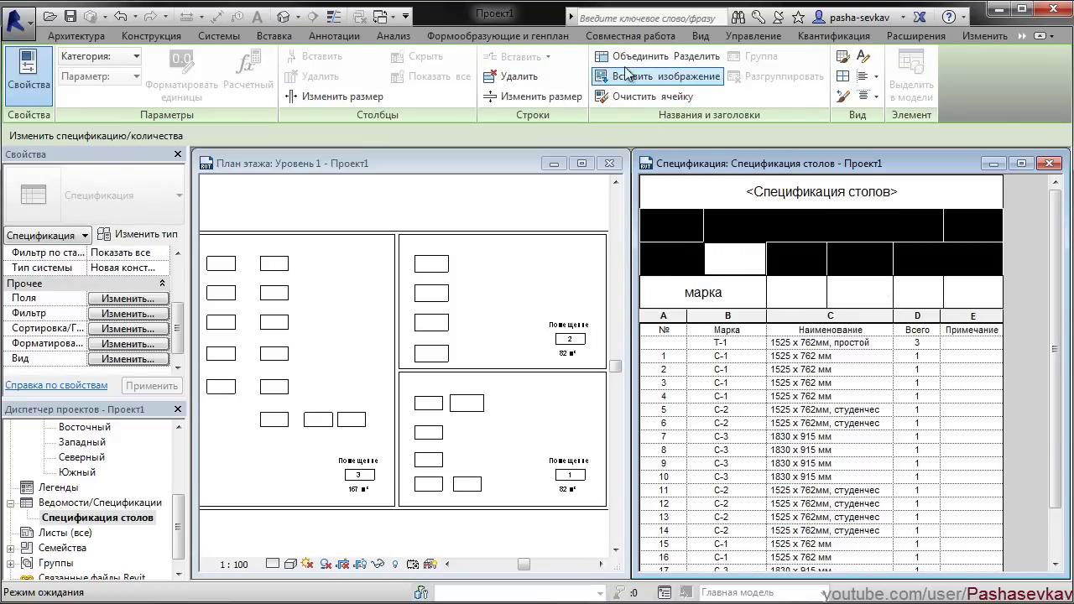
Step: Give the selected header cells Утолщенные линии borders
left_click(842, 75)
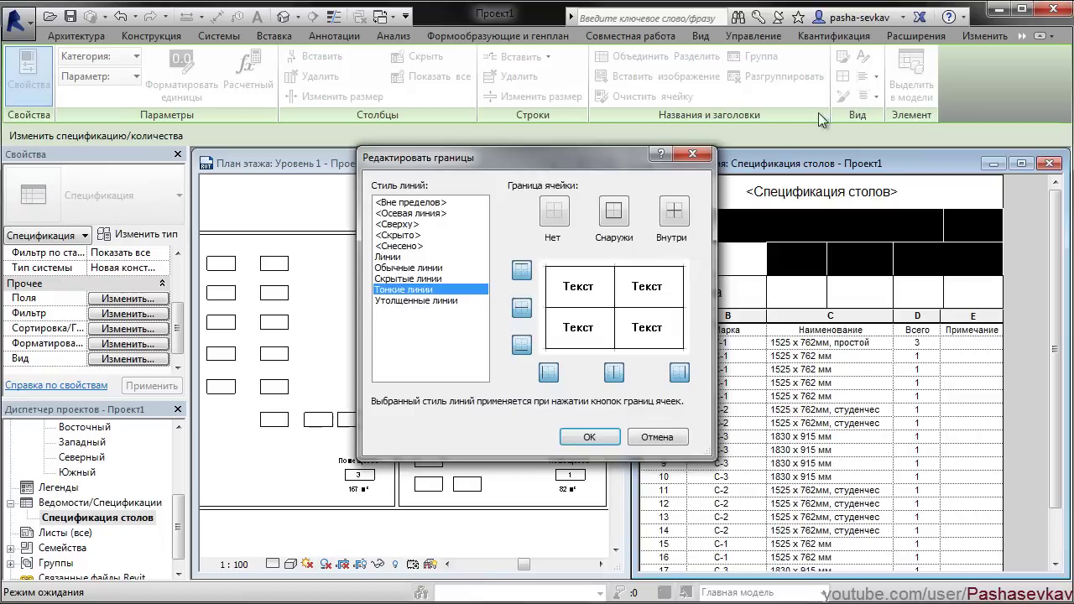
left_click_drag(408, 202, 405, 289)
left_click(417, 301)
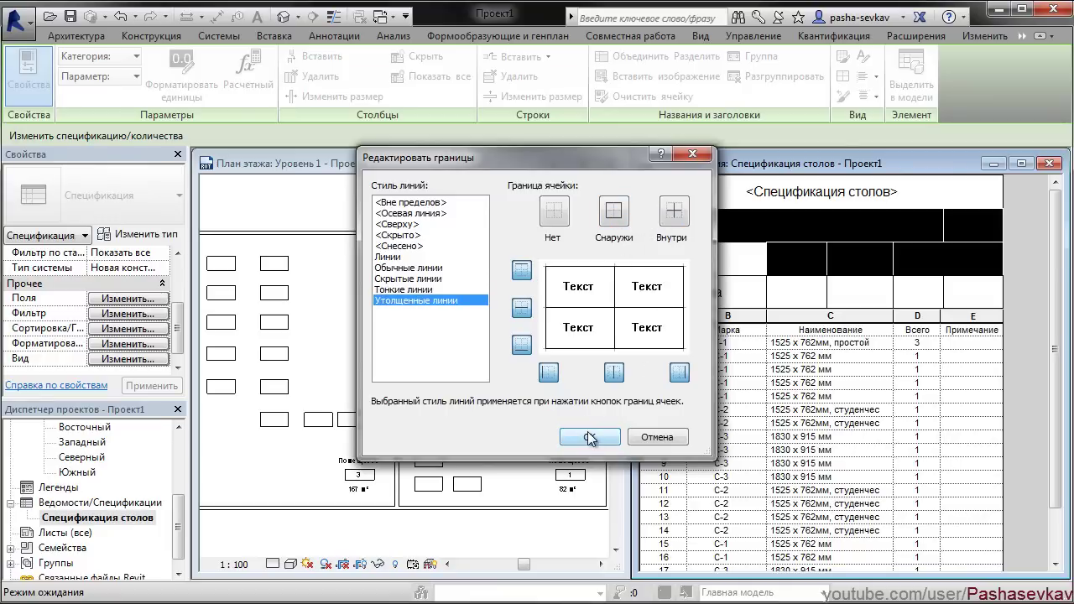
left_click(589, 438)
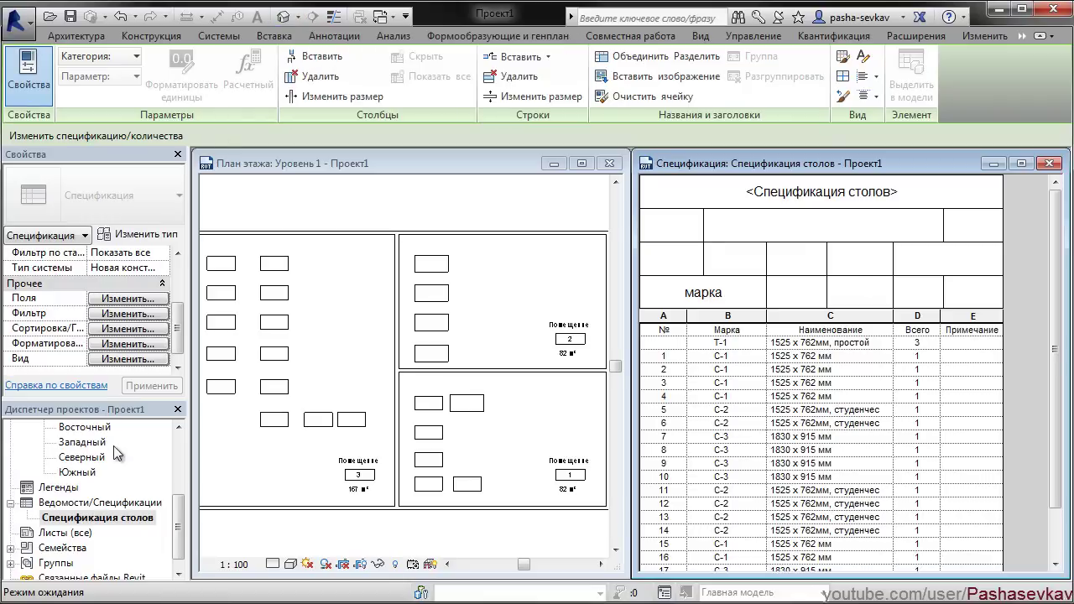
Step: Create a new sheet A101 with a title block
right_click(61, 533)
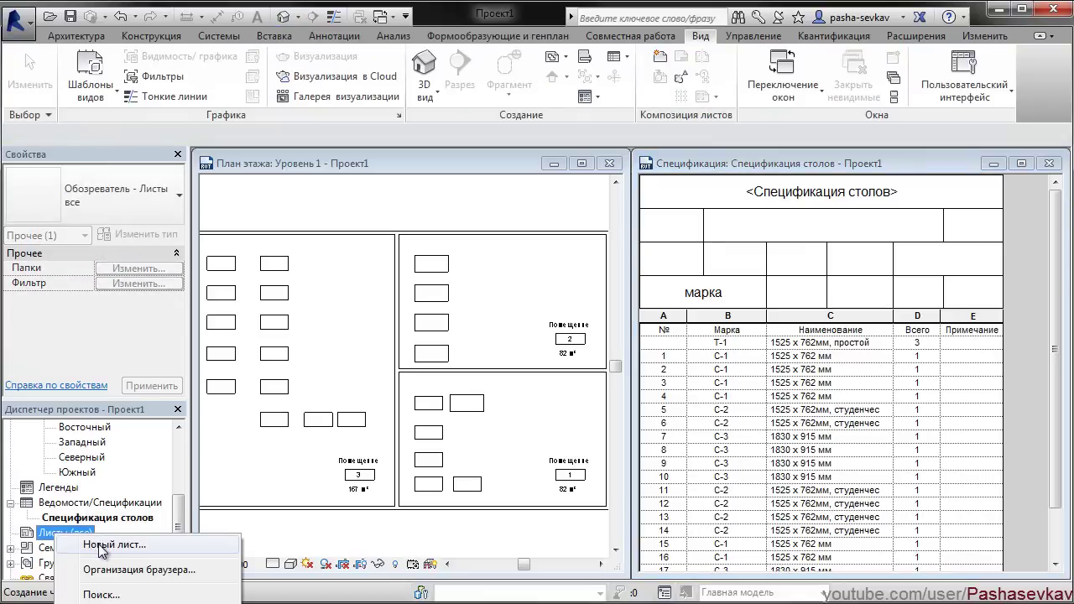
left_click(102, 551)
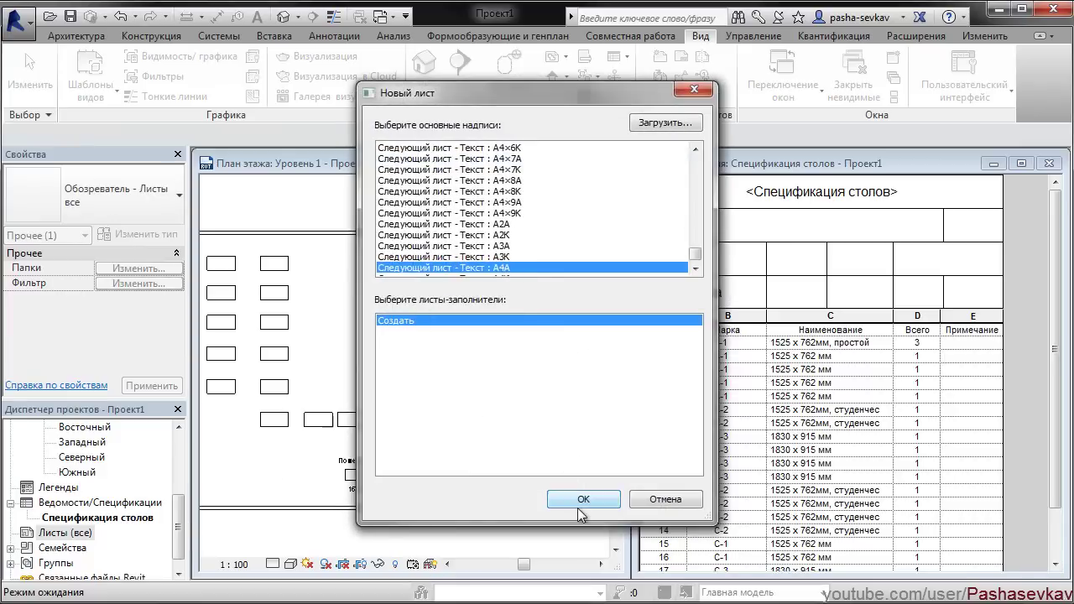
left_click(581, 499)
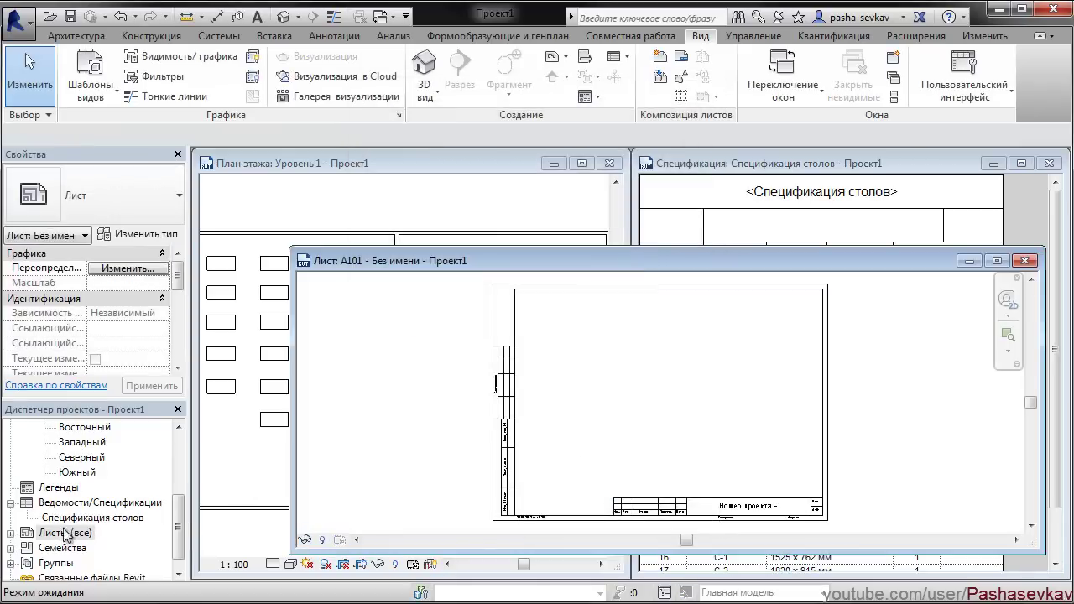
Step: Place the Спецификация столов schedule onto sheet A101 inside the frame
left_click_drag(79, 517, 688, 364)
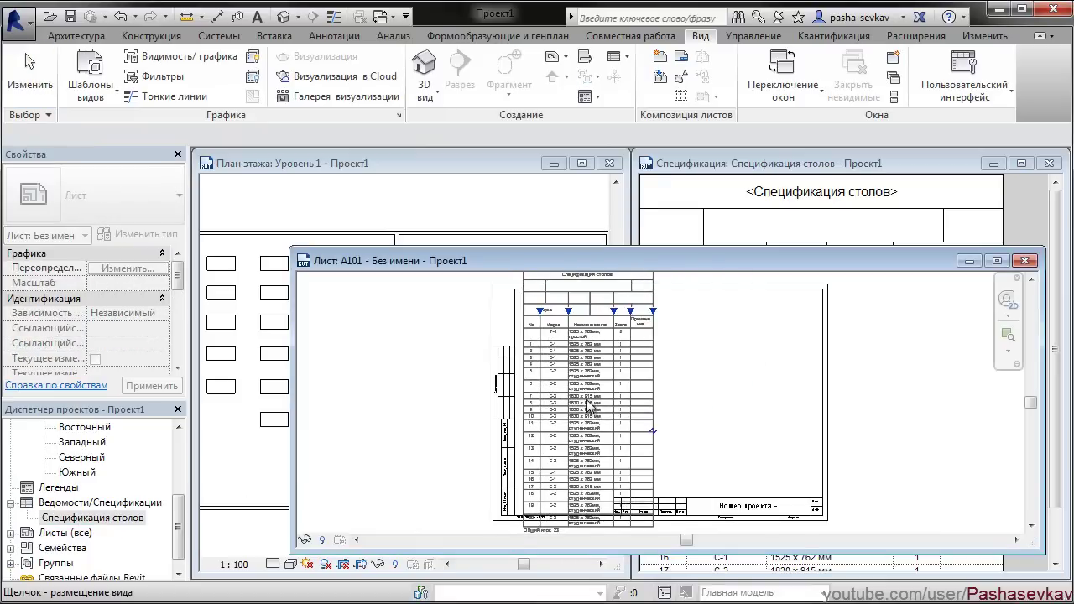
left_click(589, 379)
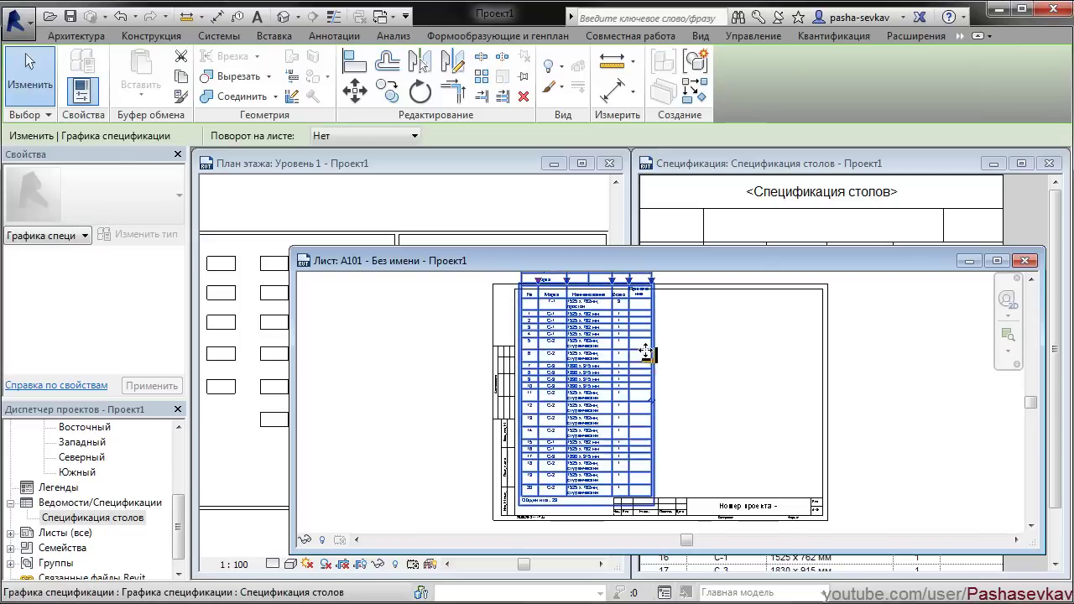
scroll(625, 455, "up", 1)
scroll(626, 455, "up", 5, "ctrl")
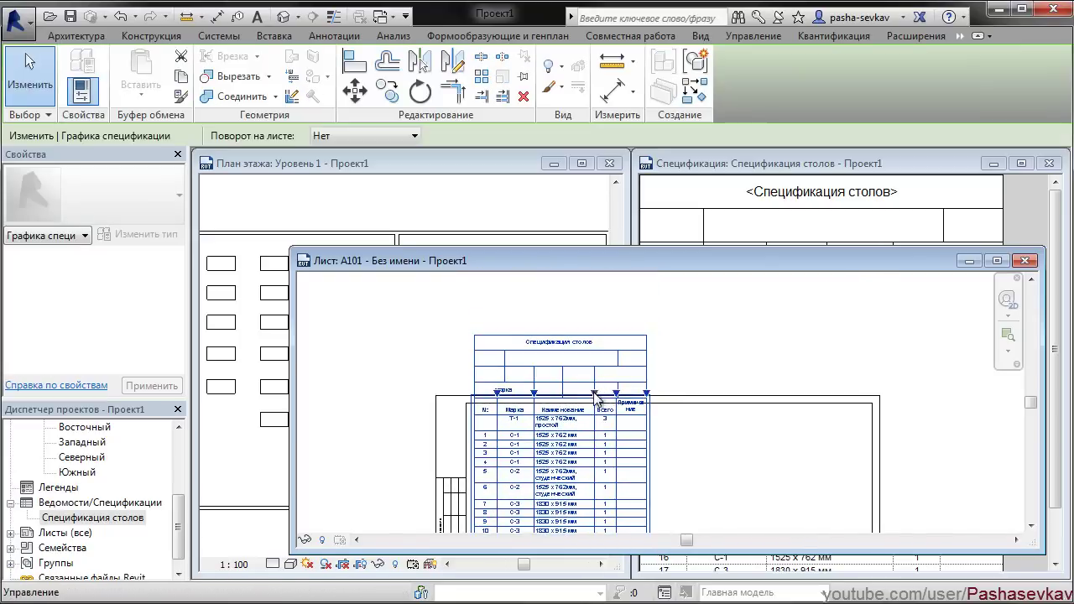
left_click_drag(613, 401, 623, 396)
middle_click_drag(625, 394, 664, 312)
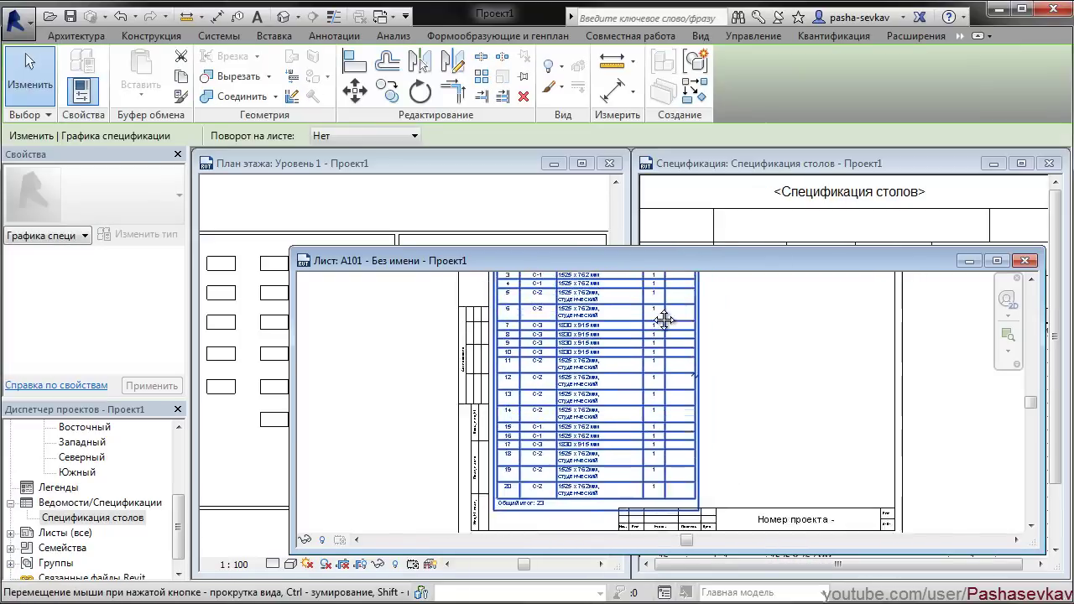
left_click(751, 426)
Step: Reposition the Спецификация столов schedule within the title block frame
scroll(638, 445, "up", 3)
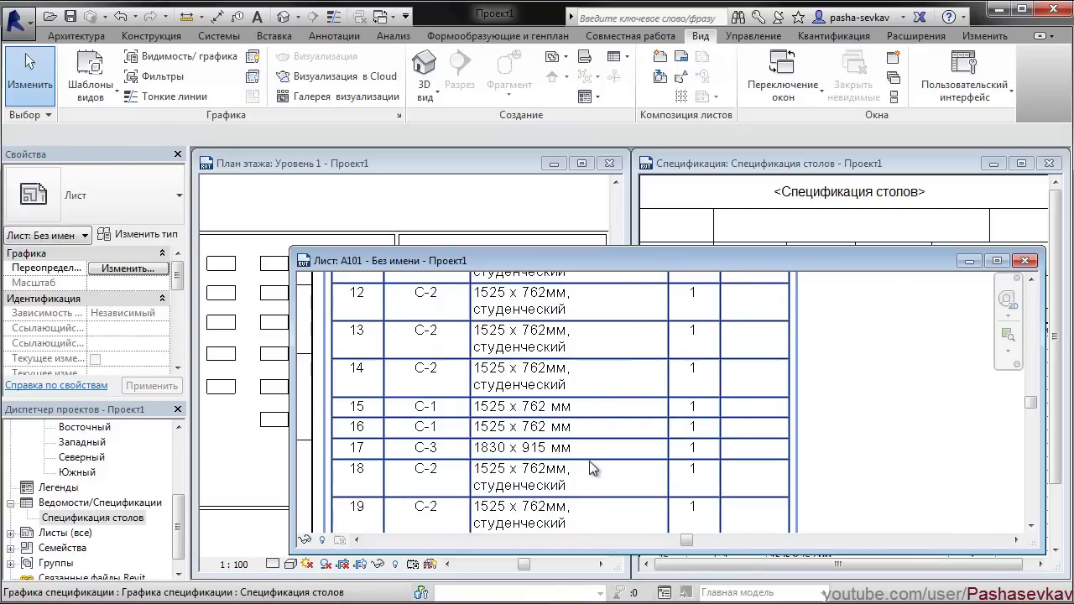
scroll(612, 372, "down", 3)
left_click(597, 482)
scroll(597, 482, "up", 2)
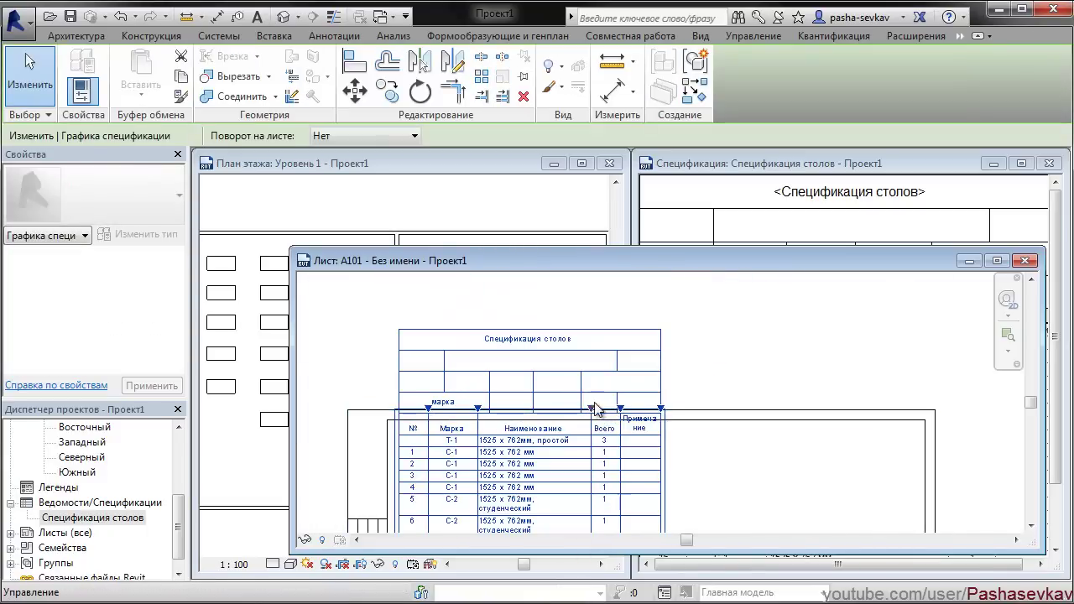
key("Escape")
middle_click_drag(628, 407, 672, 472)
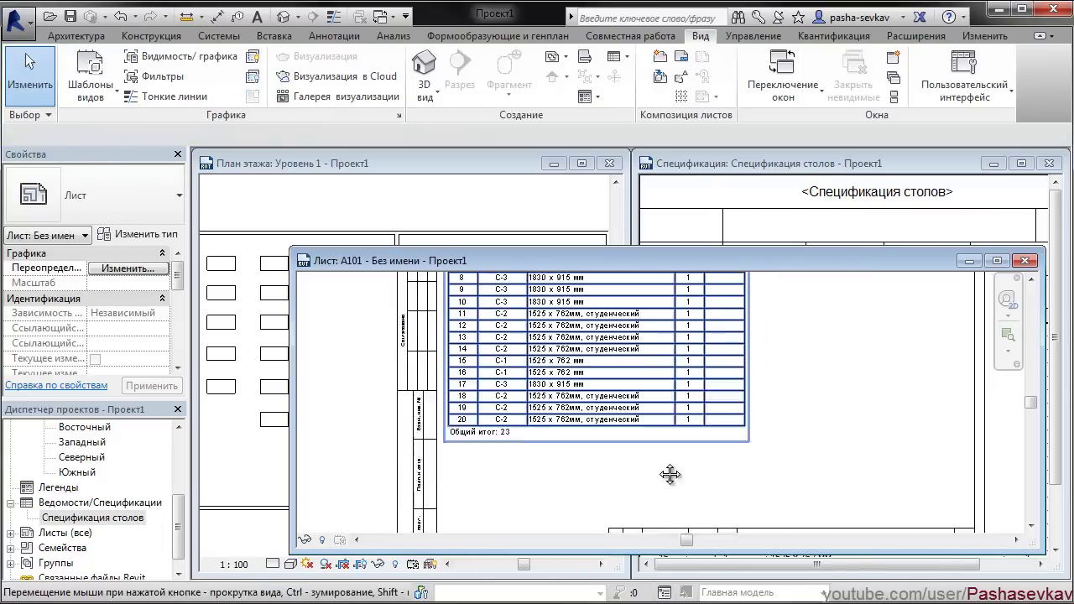
left_click_drag(671, 344, 648, 453)
left_click(776, 425)
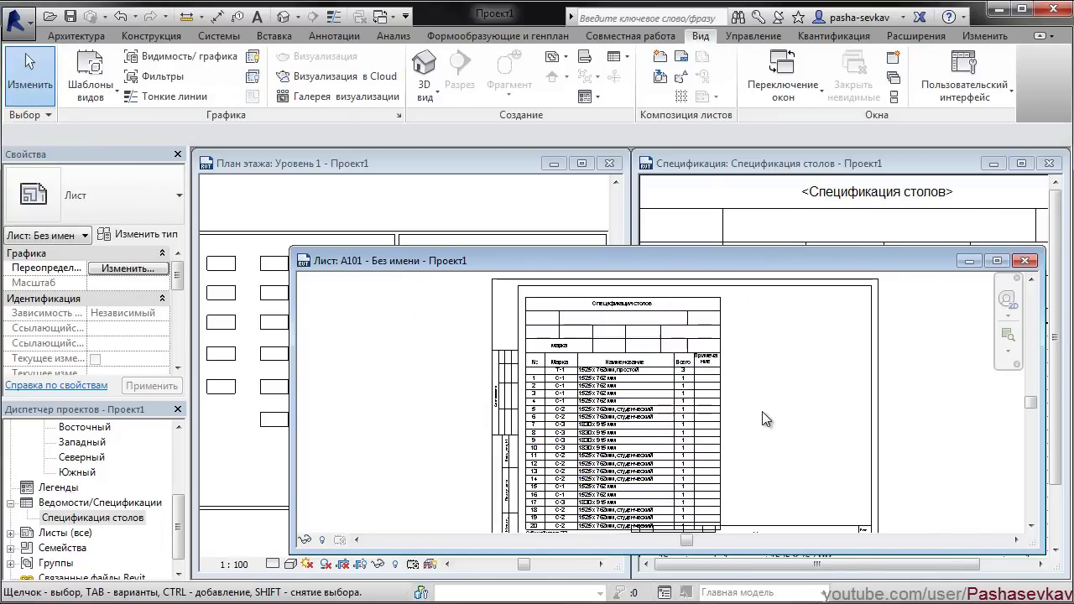
Step: Maximize the sheet A101 window and bring the schedule header rows into view
double_click(717, 260)
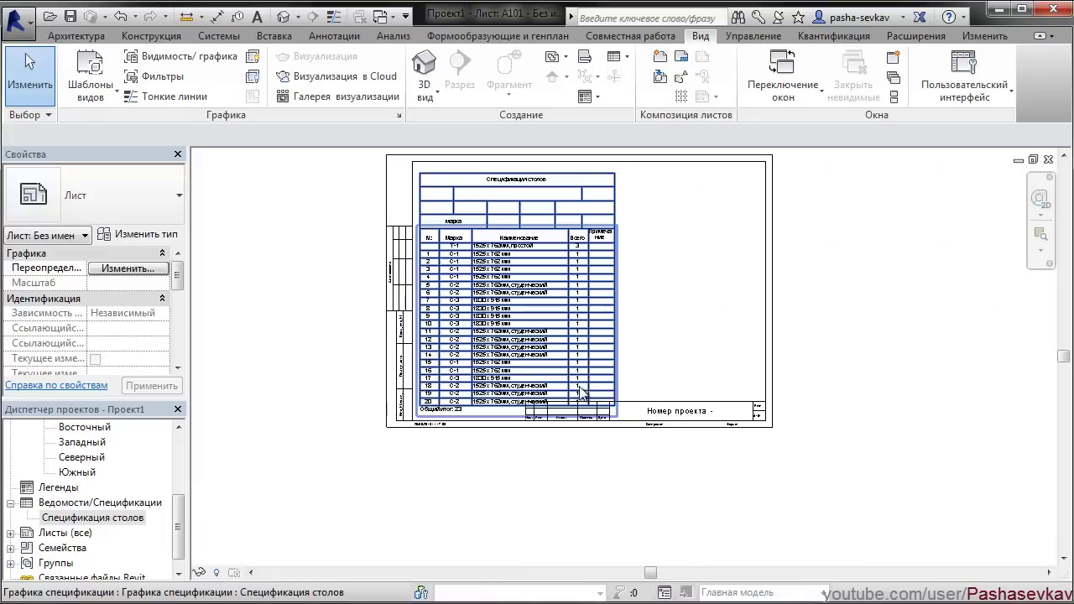
scroll(621, 444, "up", 2)
scroll(621, 445, "up", 2)
left_click(621, 445)
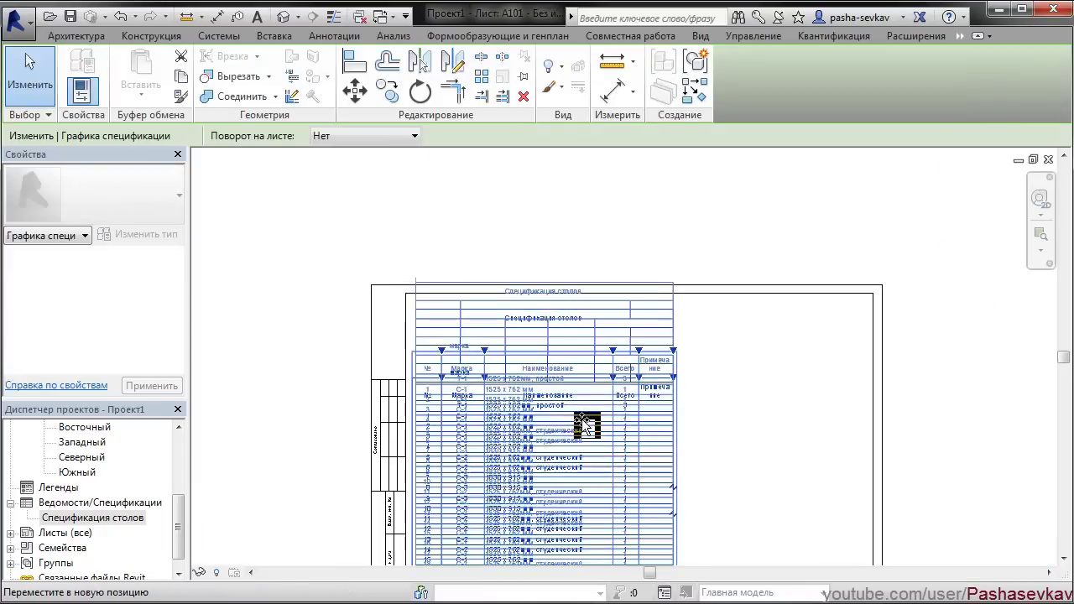
left_click(726, 414)
middle_click_drag(726, 415, 791, 197)
scroll(676, 228, "up", 3)
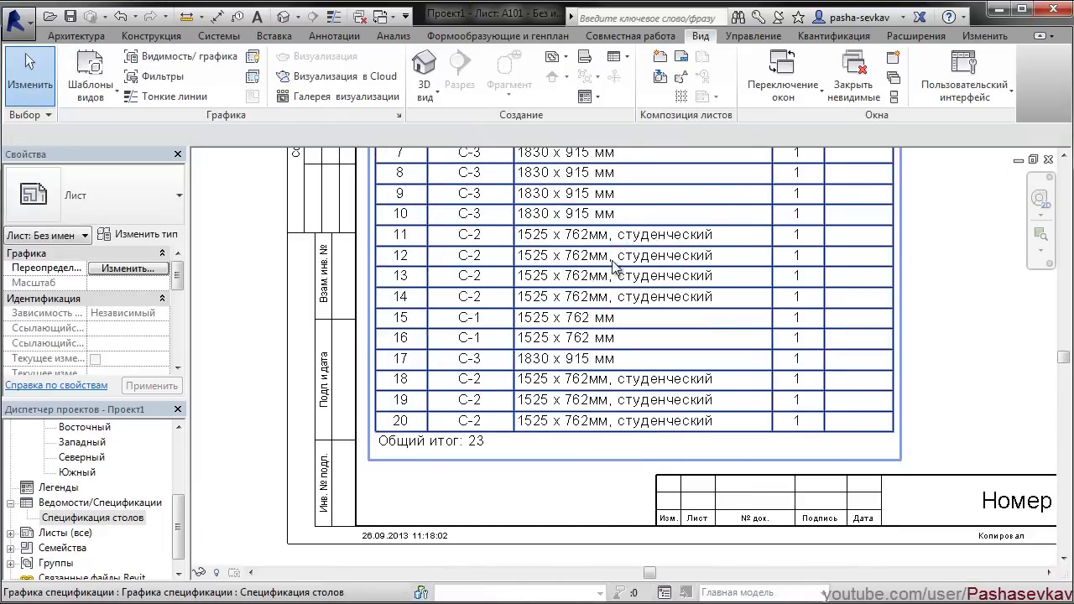
middle_click_drag(677, 228, 719, 361)
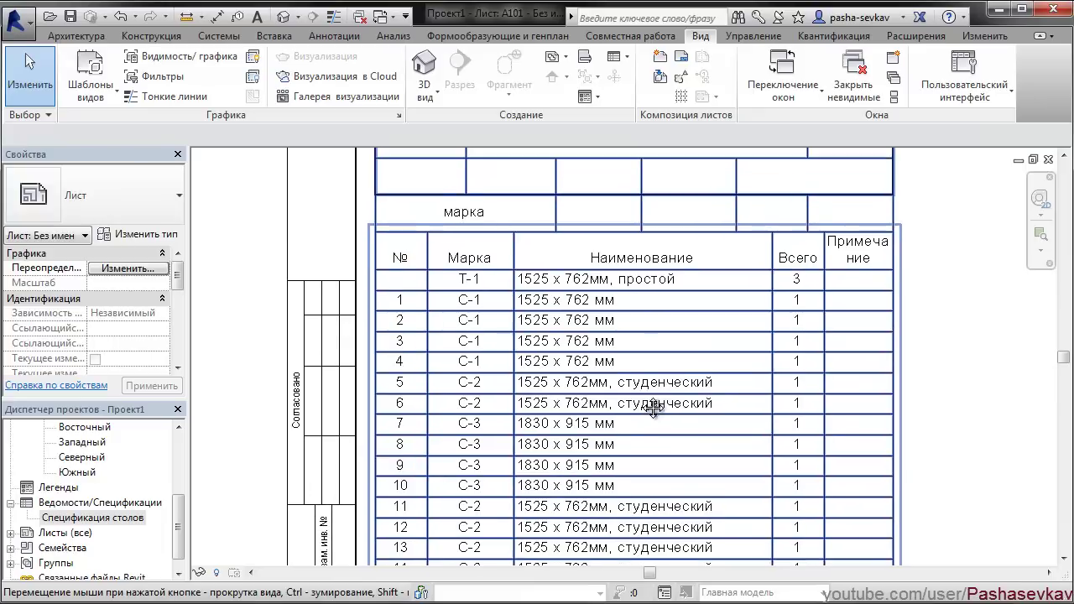
Step: Zoom and pan through schedule rows 1–20, T-1 and the Общий итог: 23 total
scroll(951, 419, "up", 2, "ctrl")
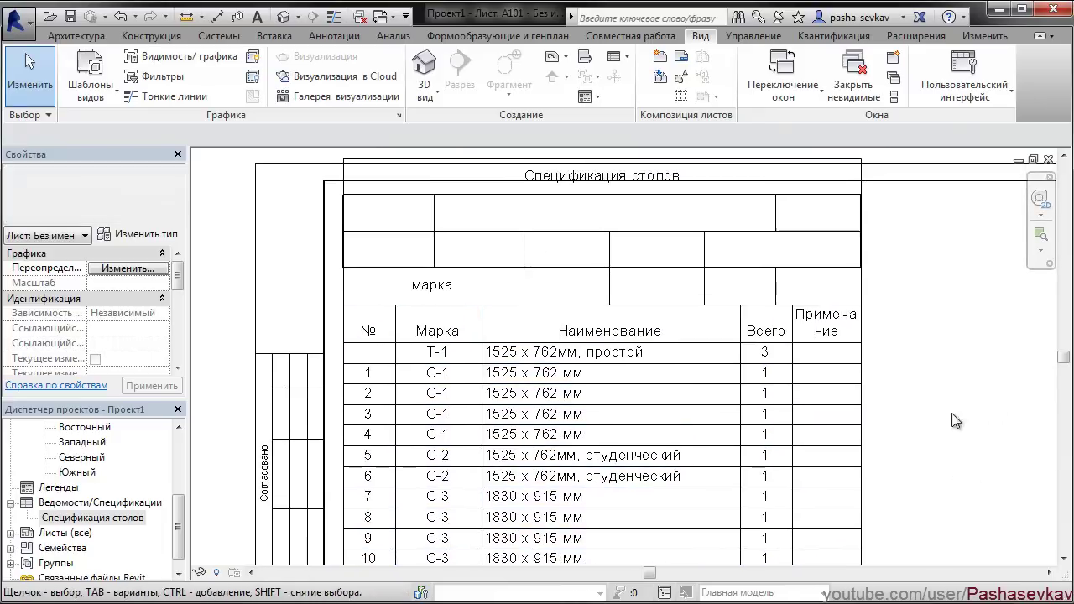
scroll(762, 391, "up", 4, "ctrl")
scroll(728, 403, "up", 3)
scroll(856, 293, "down", 2)
scroll(645, 288, "down", 2)
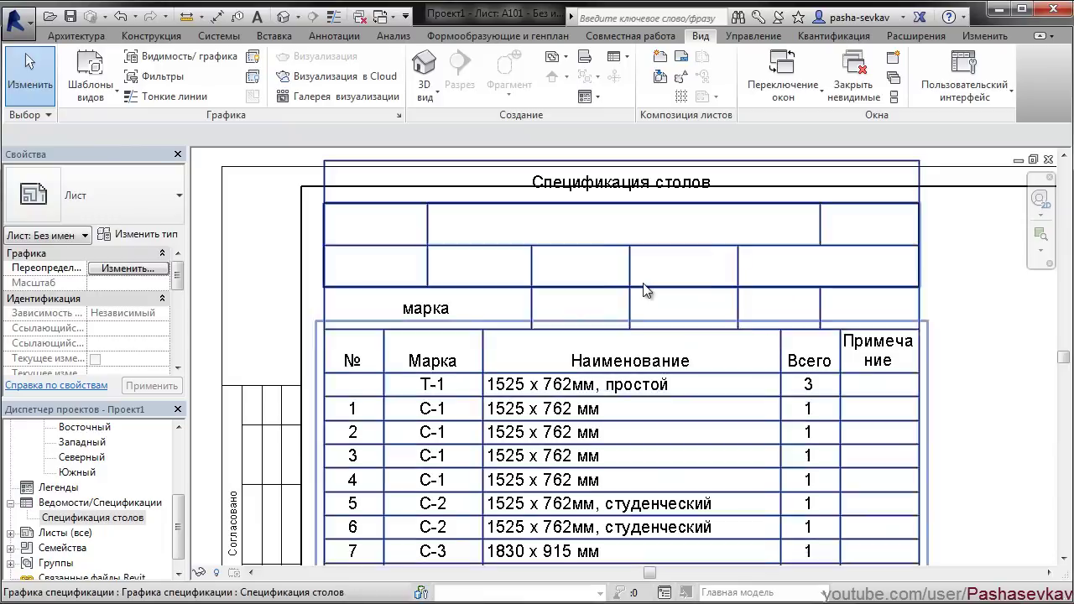
scroll(739, 361, "down", 5, "ctrl")
scroll(739, 360, "down", 3, "ctrl")
scroll(739, 360, "down", 1)
scroll(780, 305, "up", 2)
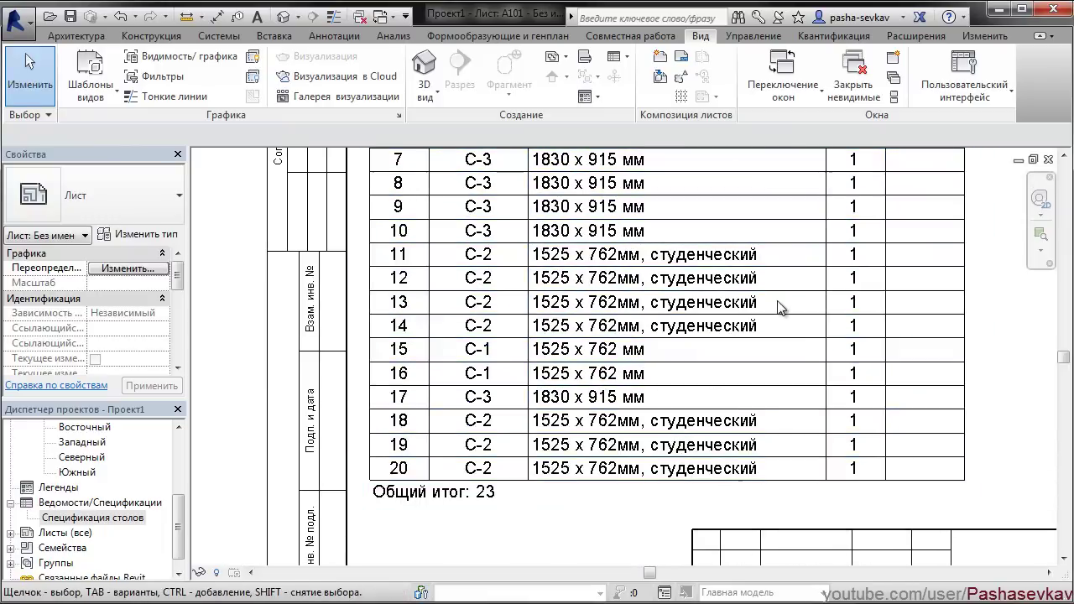
mouse_move(779, 304)
middle_mouse_down()
mouse_move(760, 384)
mouse_move(759, 315)
middle_mouse_up()
scroll(759, 314, "up", 2)
scroll(752, 322, "up", 5)
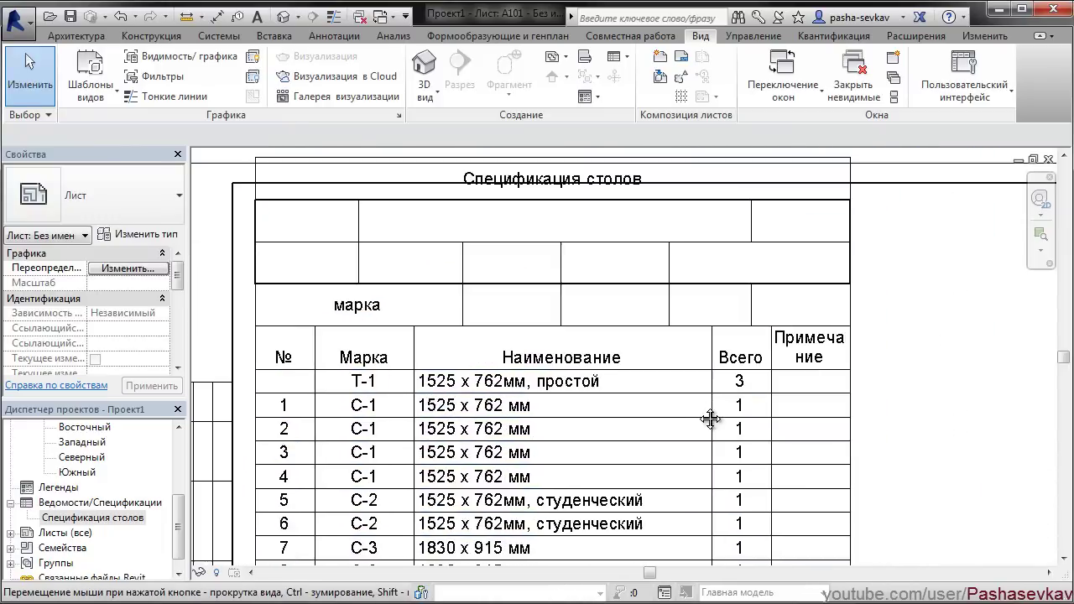
scroll(683, 326, "up", 2)
middle_click_drag(870, 396, 769, 293)
scroll(906, 389, "down", 1)
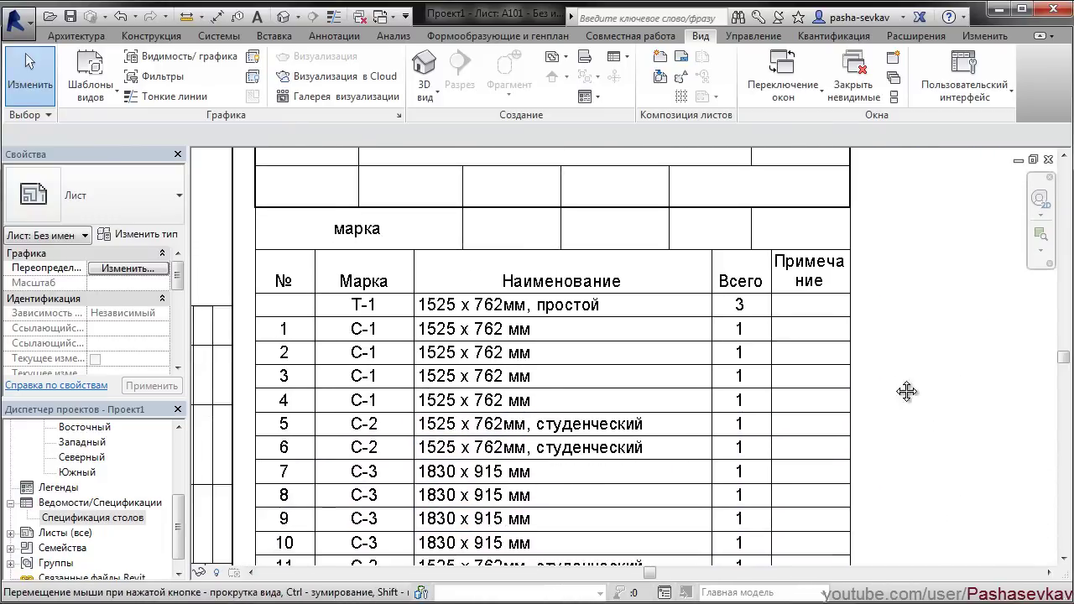
scroll(906, 388, "down", 5)
mouse_move(906, 388)
middle_mouse_down()
mouse_move(913, 466)
mouse_move(947, 366)
mouse_move(889, 274)
middle_mouse_up()
scroll(903, 312, "up", 2)
scroll(898, 377, "up", 4)
scroll(886, 441, "up", 2)
scroll(771, 302, "down", 1)
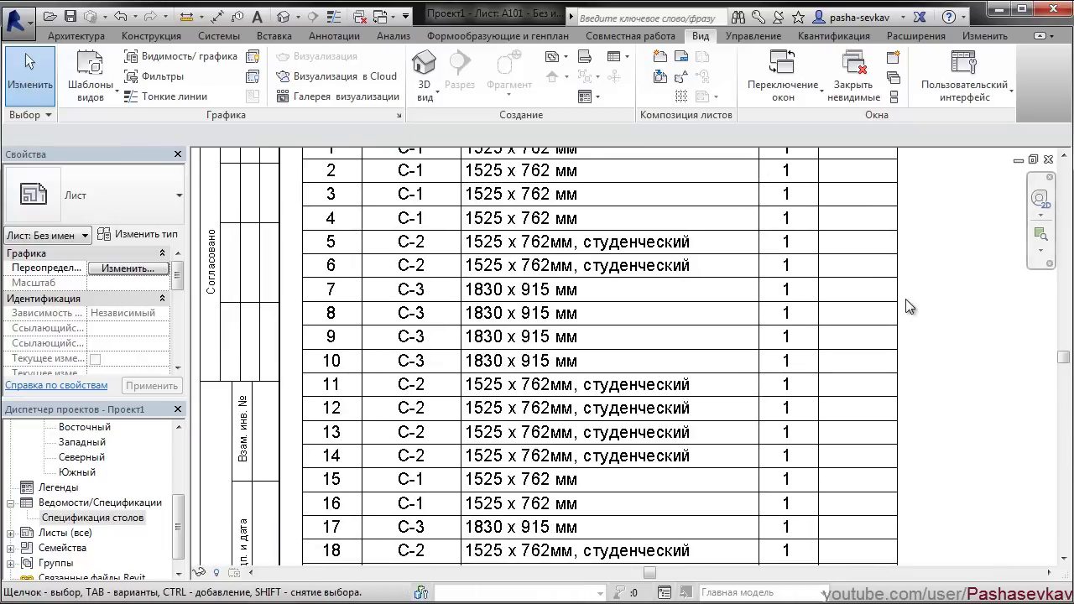
scroll(803, 343, "up", 1)
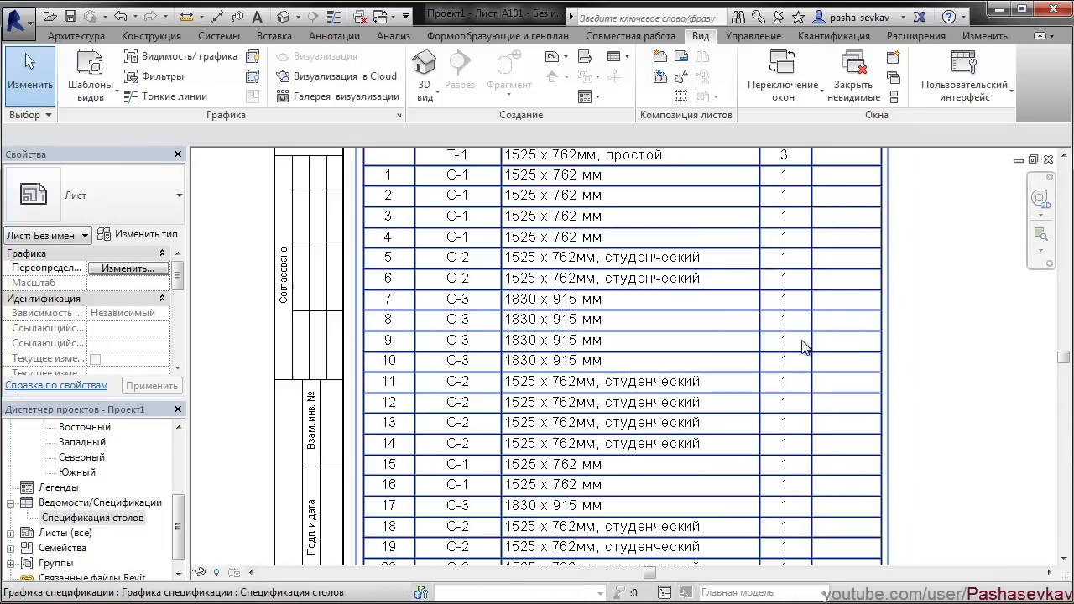
Step: Close the sheet and tile the schedule and Уровень 1 floor plan side by side
left_click(1049, 159)
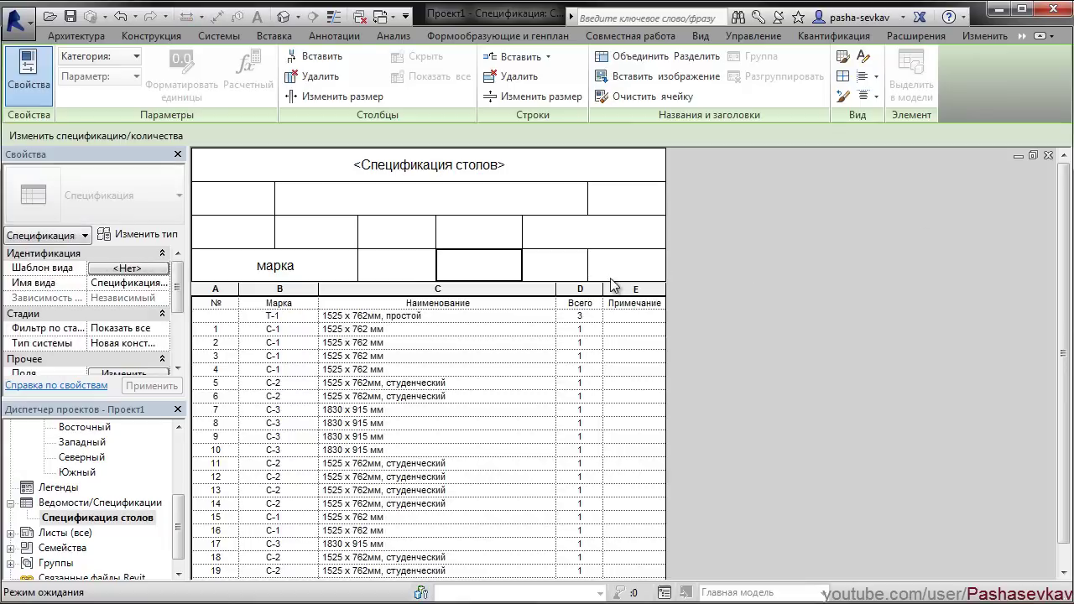
left_click(702, 36)
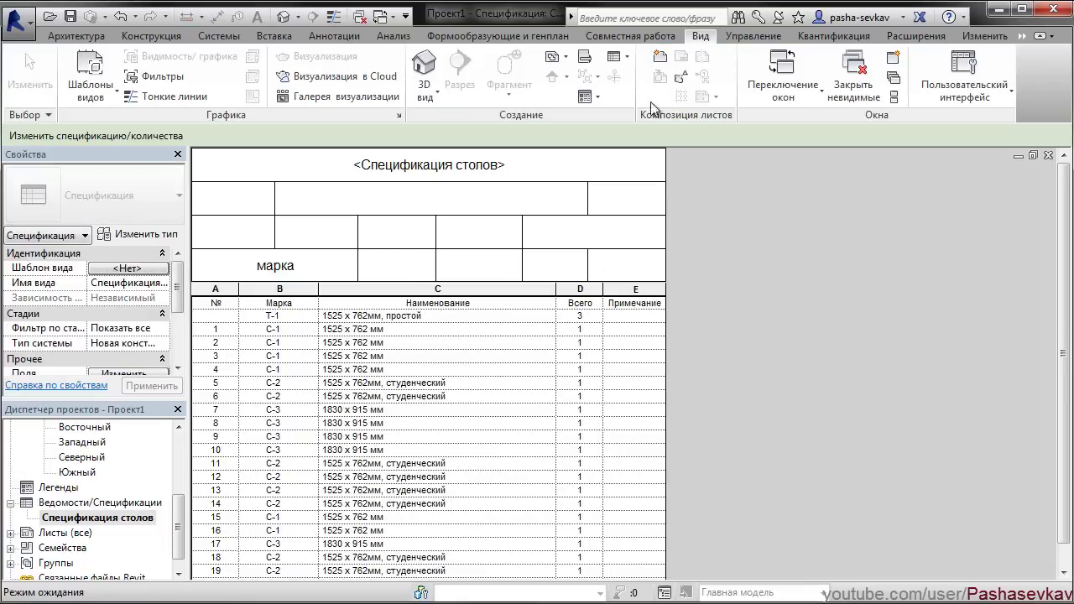
left_click(893, 97)
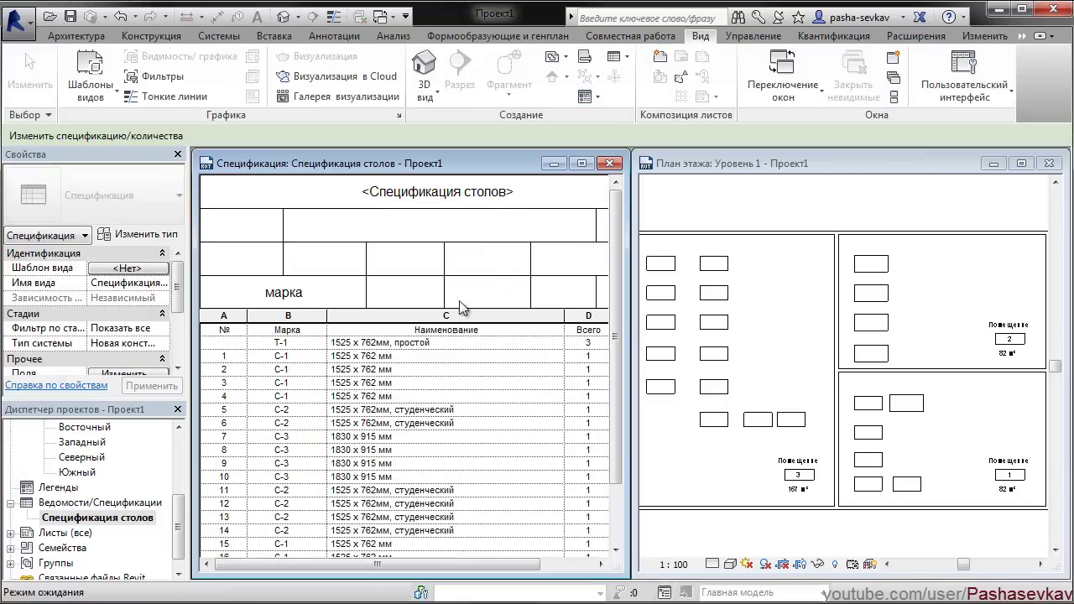
scroll(466, 335, "down", 1)
scroll(485, 399, "down", 1)
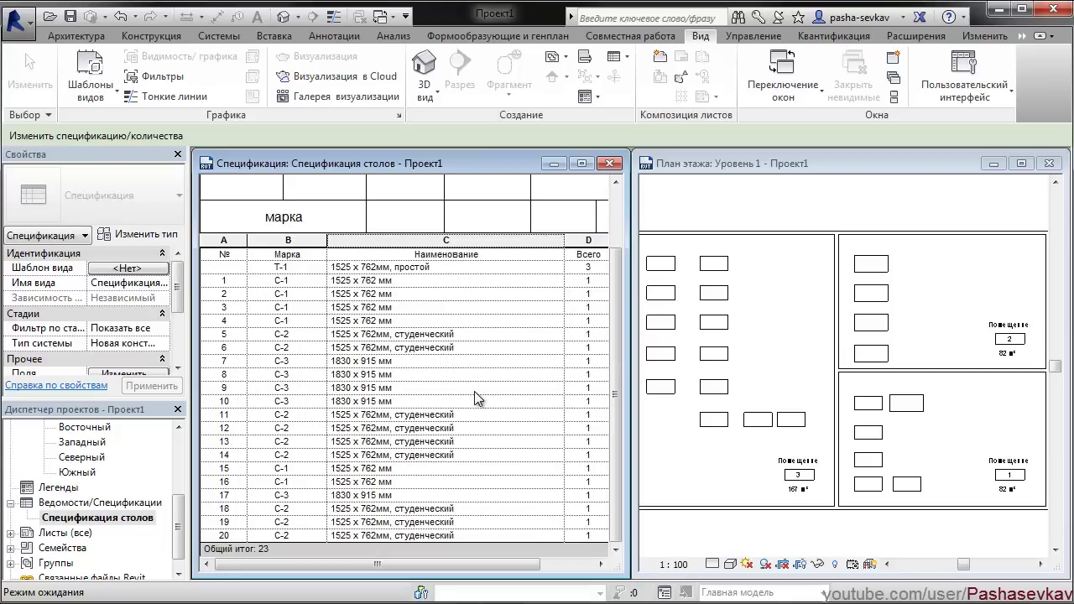
Step: Select the three rooms in the floor plan to inspect them
left_click(750, 460)
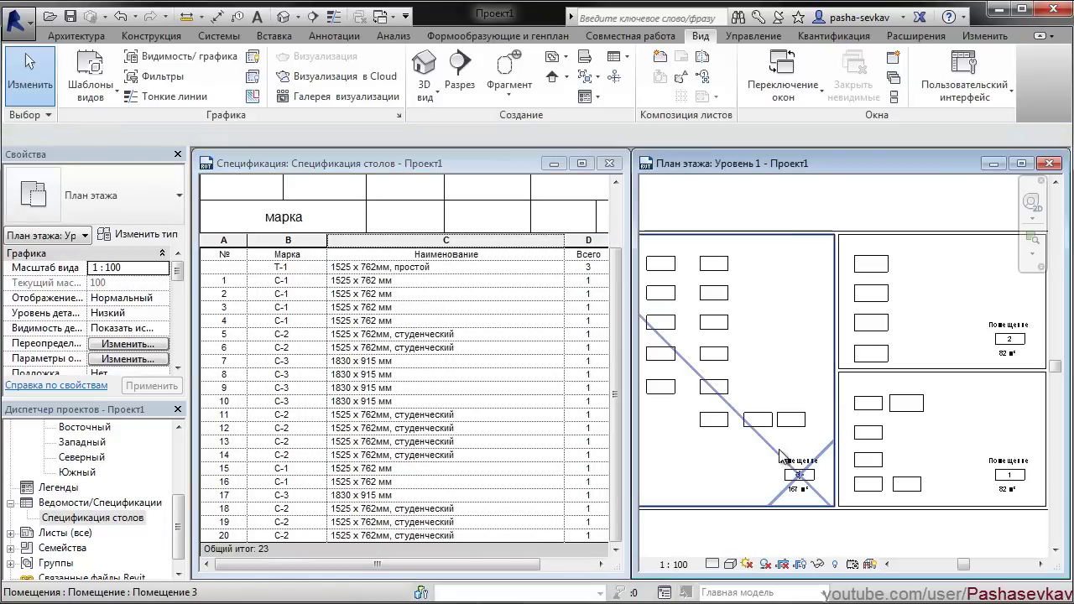
left_click(776, 458)
left_click(974, 313)
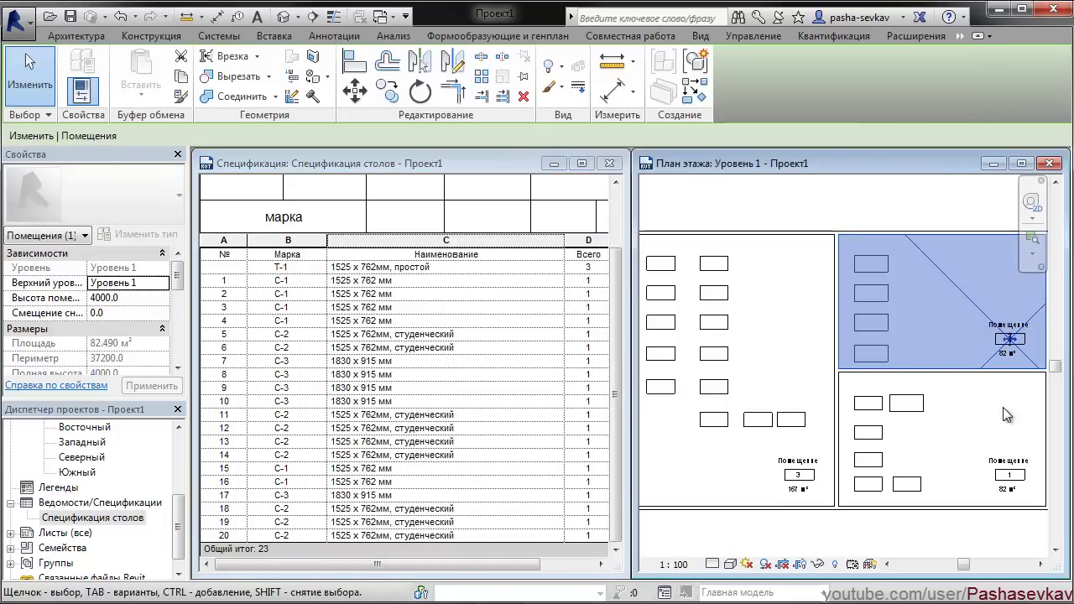
left_click(981, 449)
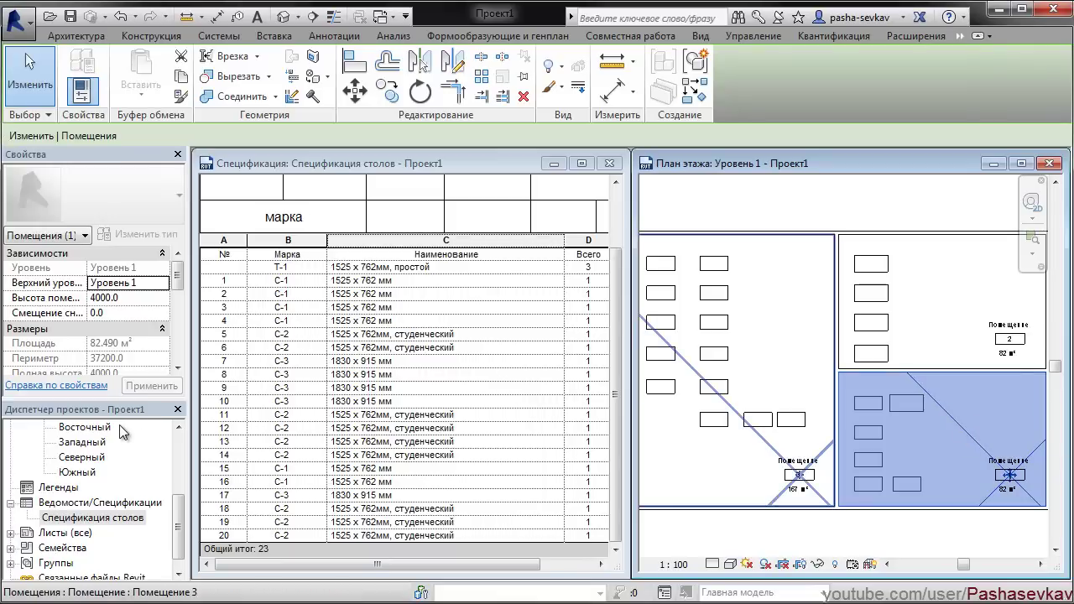
left_click(94, 518)
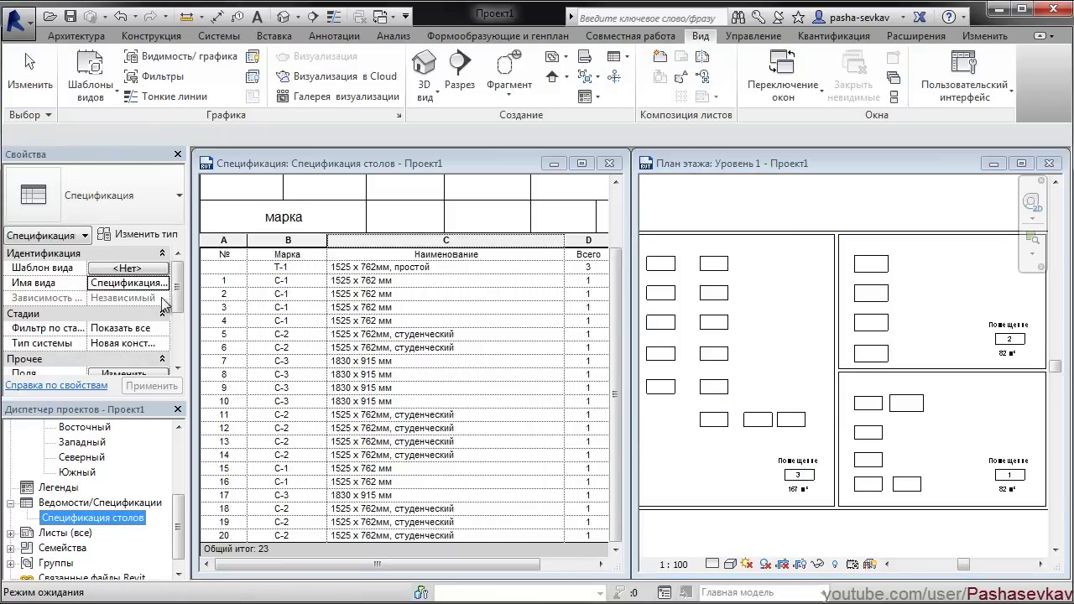
scroll(142, 336, "down", 5)
Step: Add the room field Помещение: Имя to the table schedule as column F
left_click(127, 283)
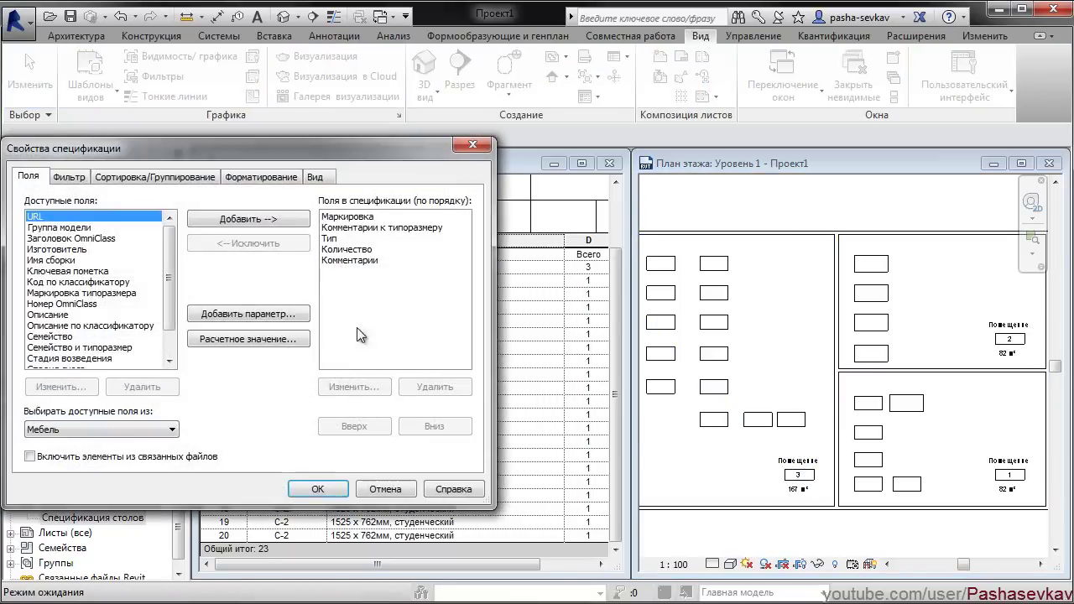
mouse_move(190, 140)
left_mouse_down()
mouse_move(418, 139)
mouse_move(350, 111)
left_mouse_up()
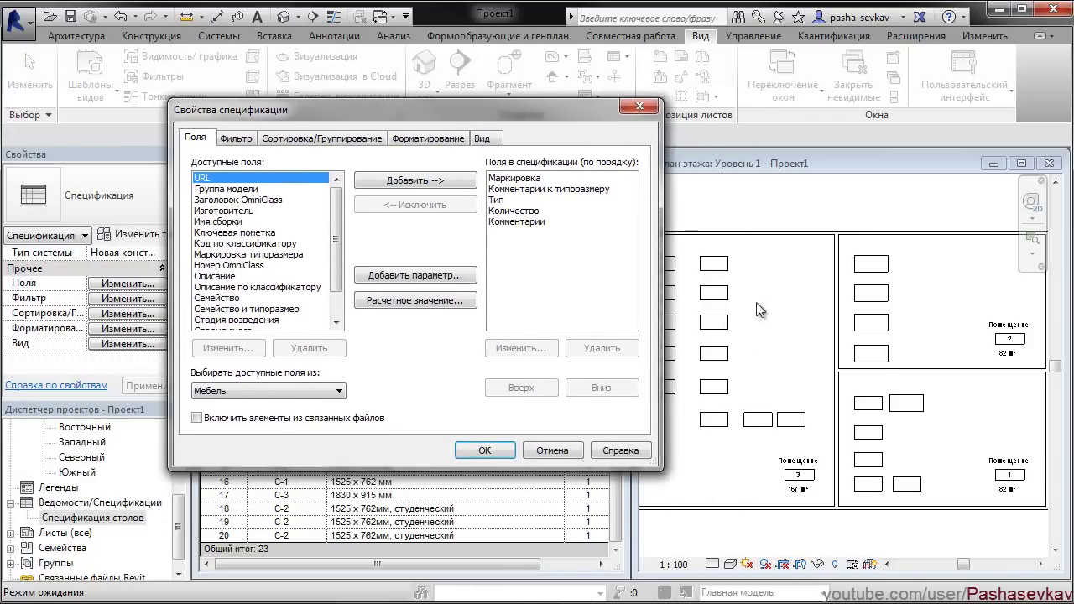
left_click(217, 391)
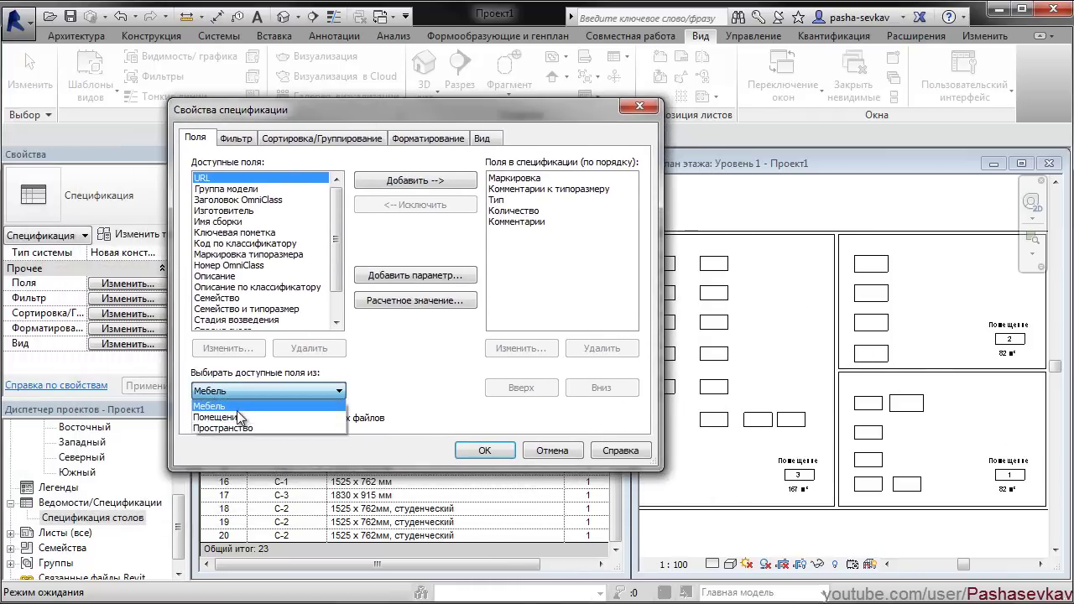
left_click(243, 419)
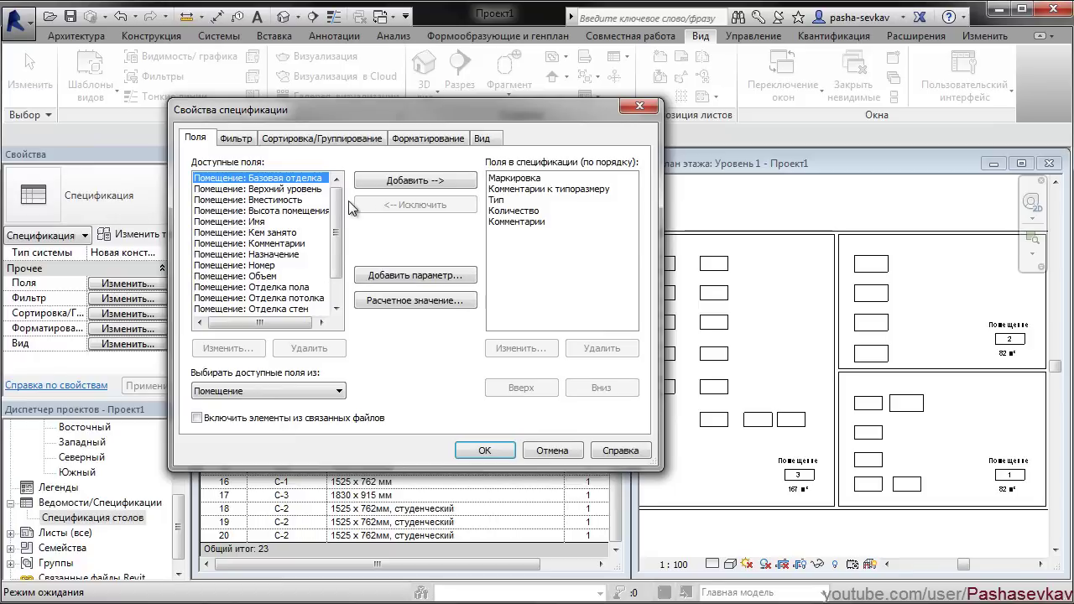
left_click(278, 223)
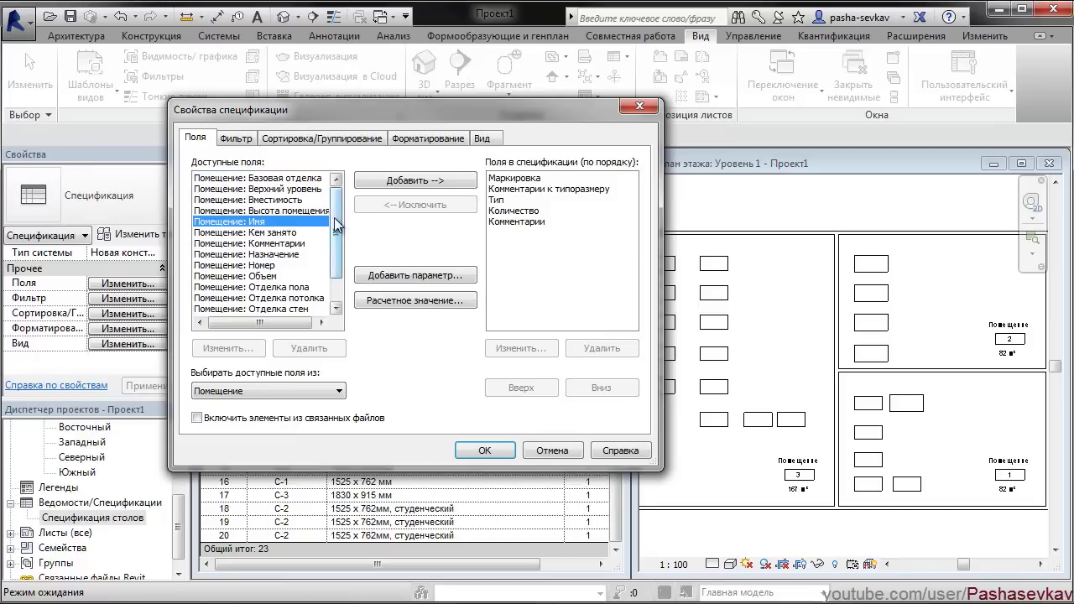
scroll(336, 224, "down", 1)
scroll(350, 229, "down", 1)
scroll(350, 229, "up", 2)
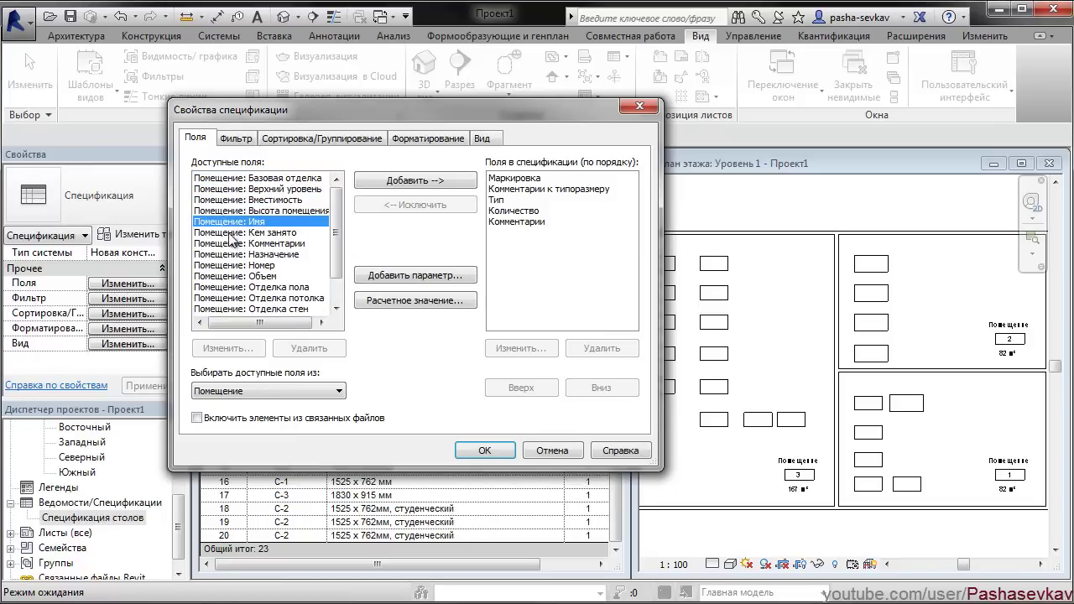
left_click(420, 179)
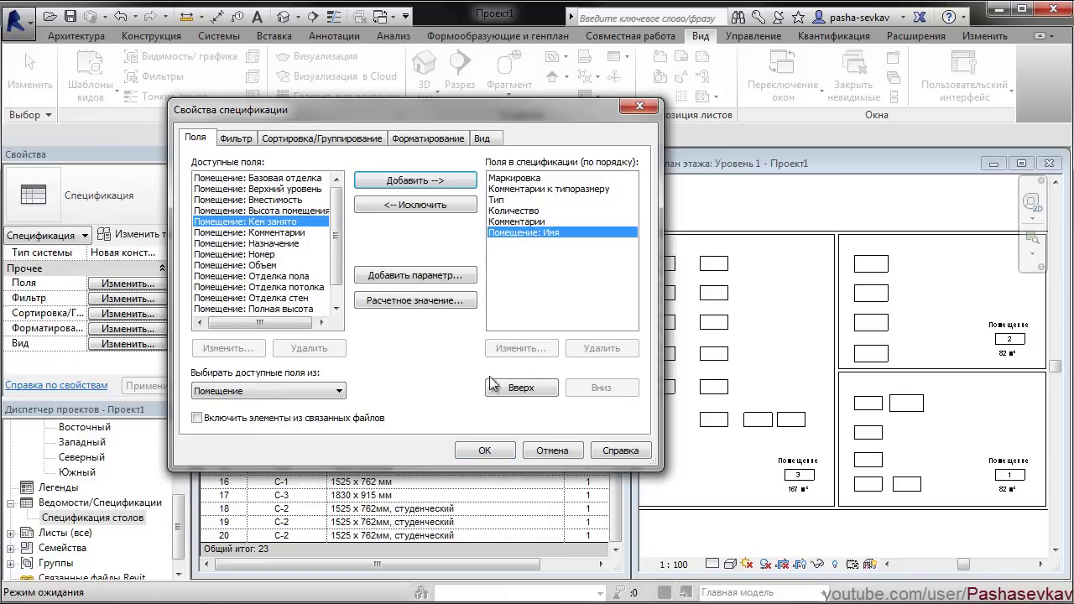
left_click(485, 450)
left_click_drag(424, 563, 526, 569)
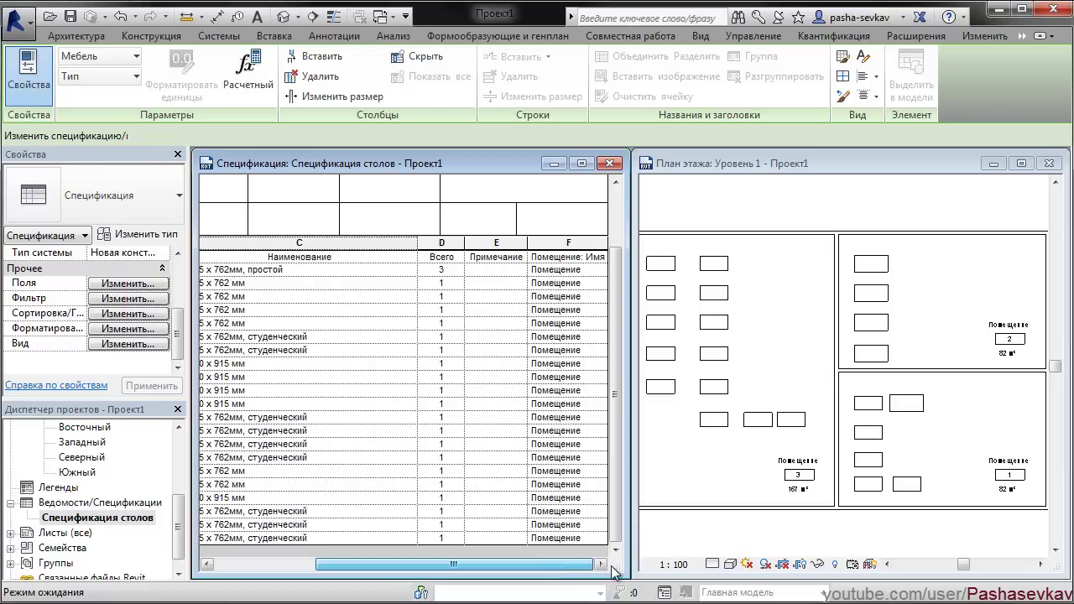
Step: Rename room 3 to пример 1, replacing an interim name Залл
left_click(812, 444)
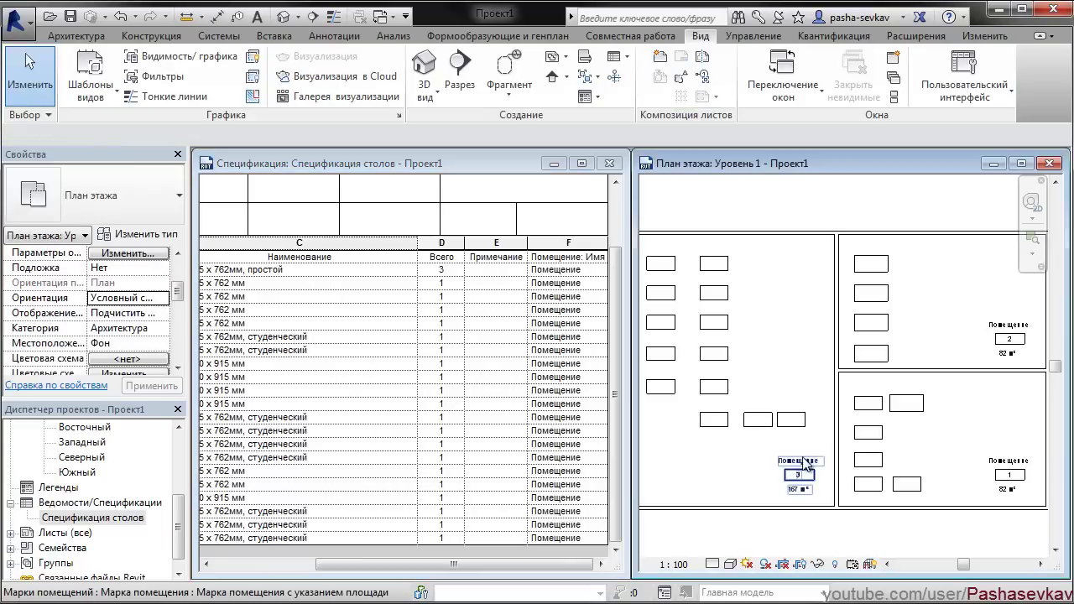
left_click(805, 461)
left_click(818, 459)
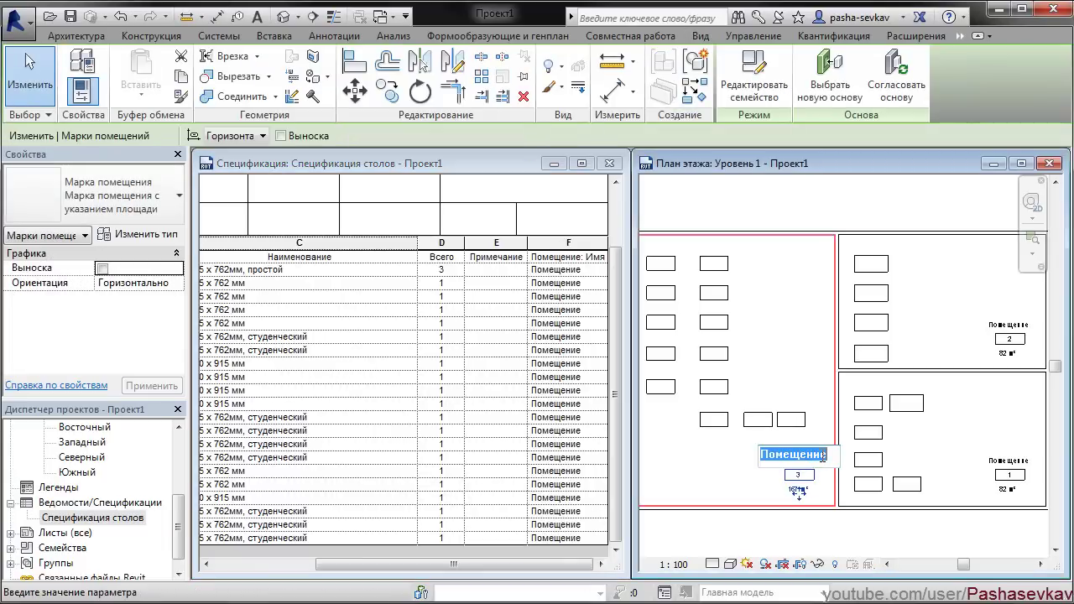
type("Залл")
key("Return")
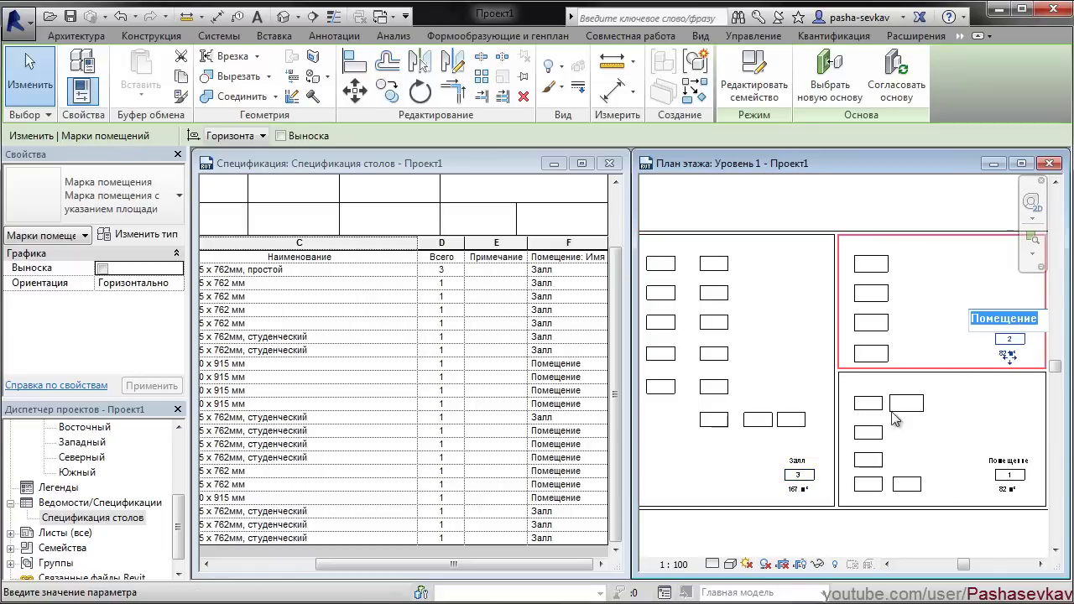
left_click(809, 461)
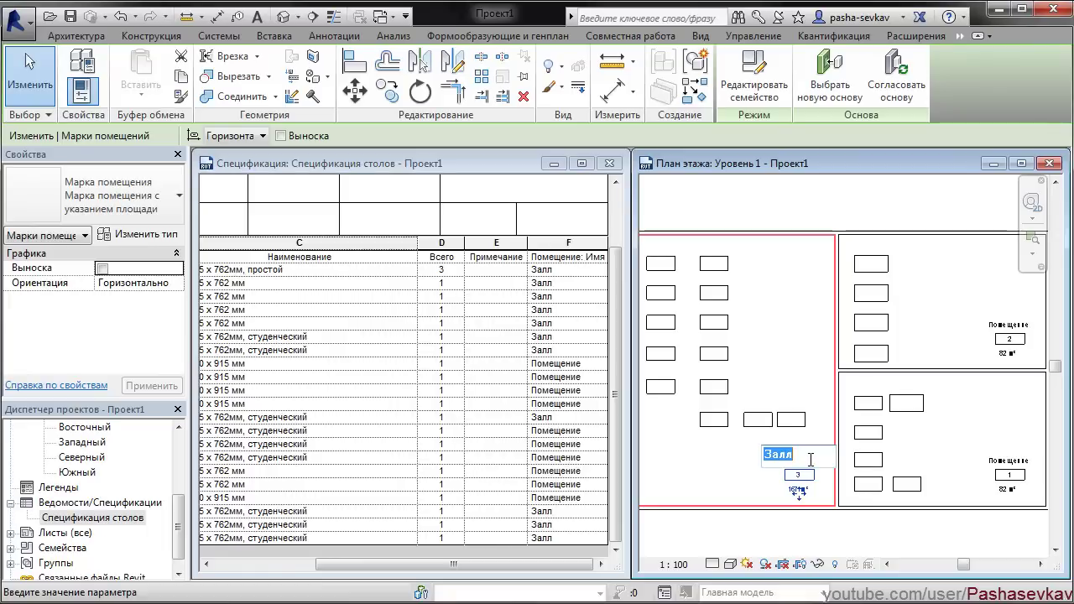
type("пример")
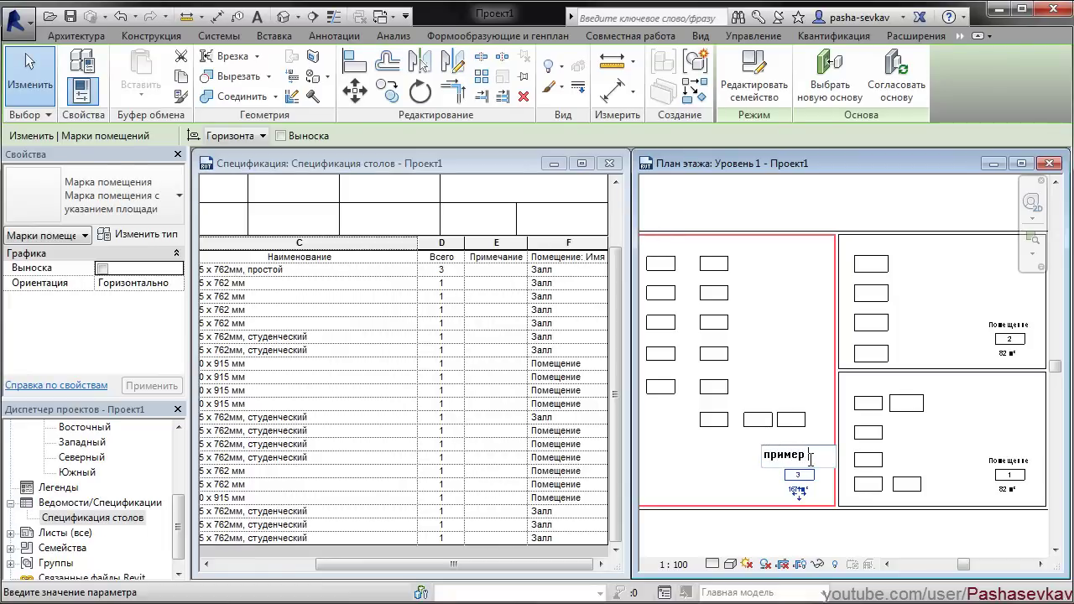
type("1")
key("Return")
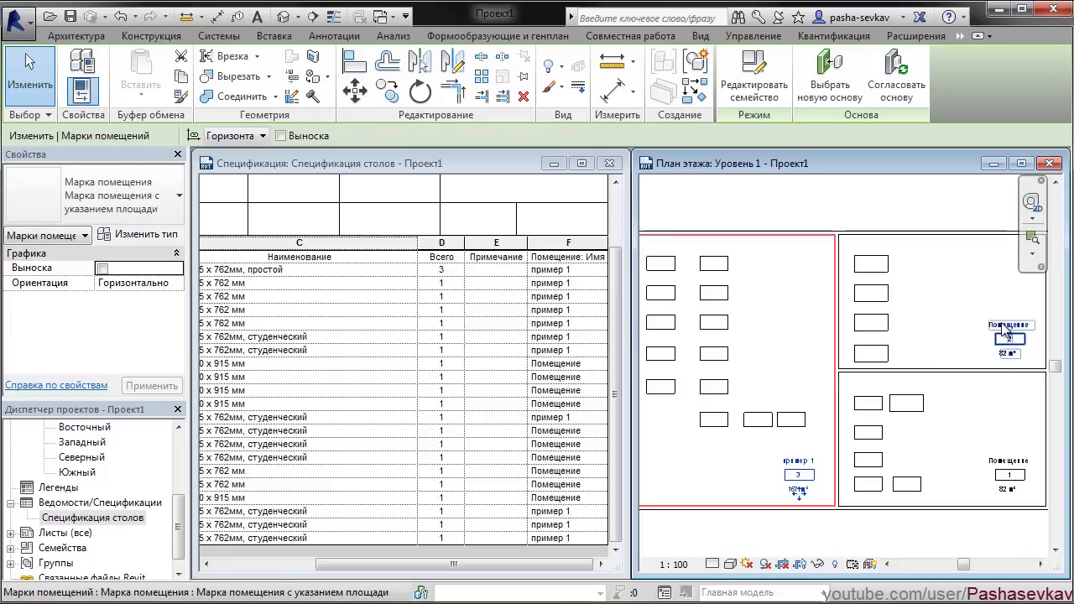
Step: Rename the other two rooms to Пример 2 and Пример 3
double_click(1004, 325)
type("Пример 2")
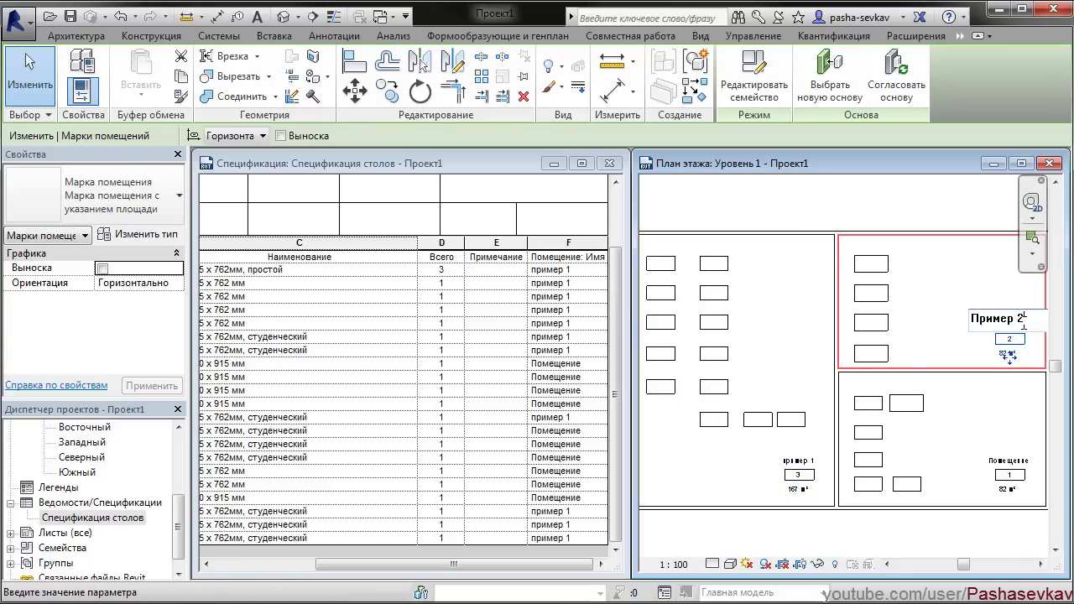
key("Return")
left_click(1031, 459)
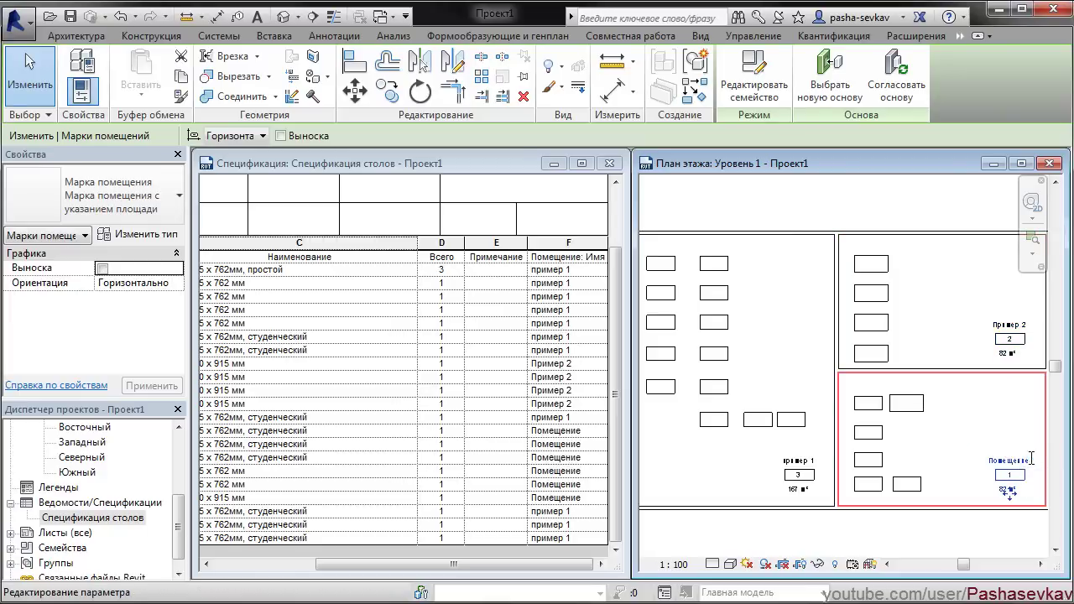
left_click(1031, 459)
type("Пример")
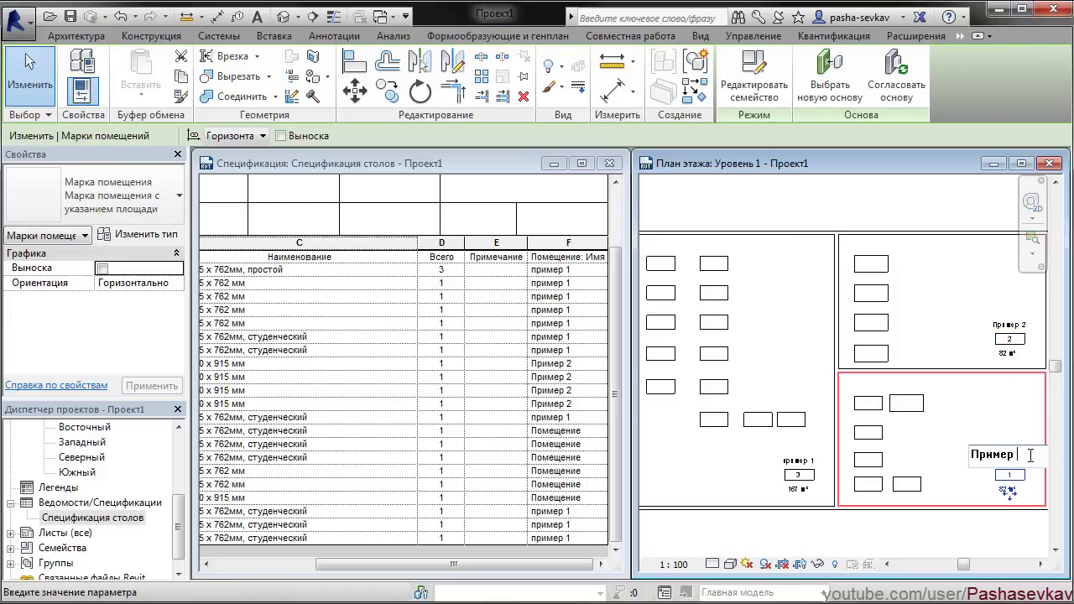
type("3")
key("Return")
left_click(949, 325)
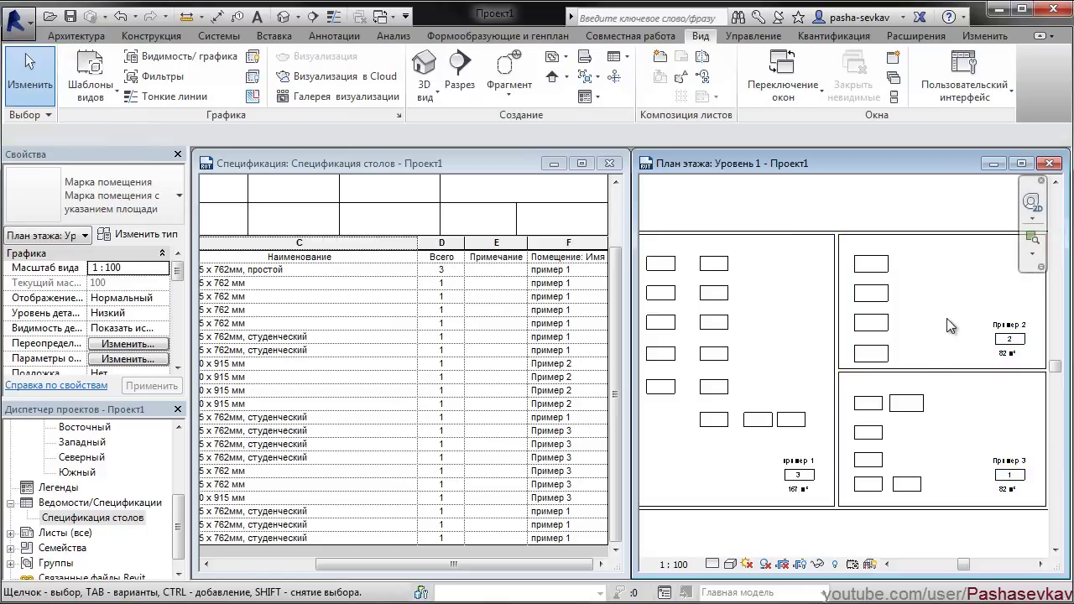
Step: Make the Помещение: Имя column a hidden field in the schedule formatting
left_click(84, 534)
left_click(92, 517)
left_click_drag(178, 290, 178, 319)
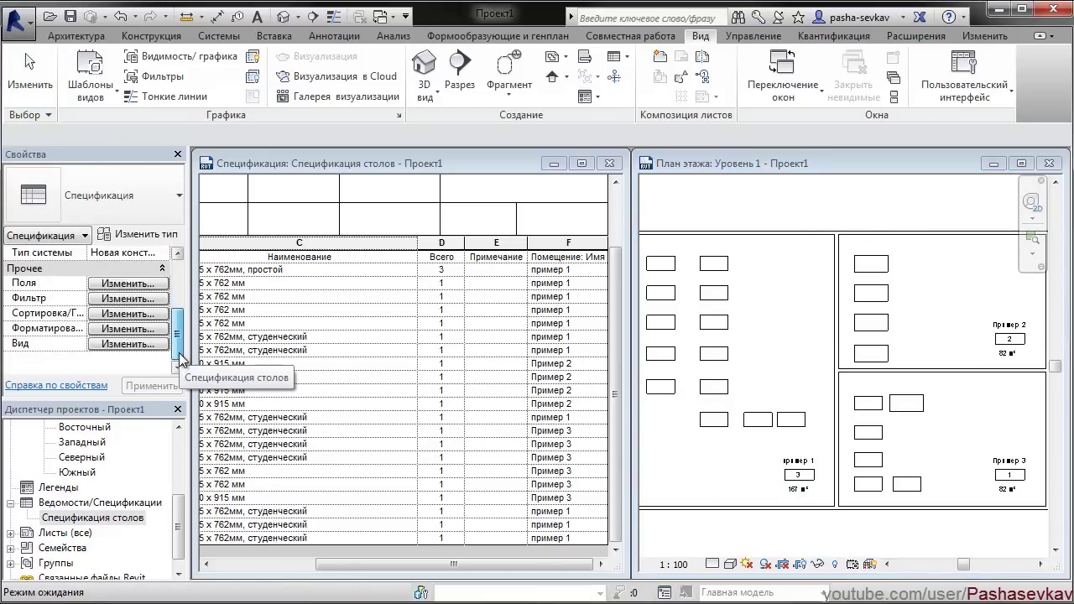
left_click(128, 297)
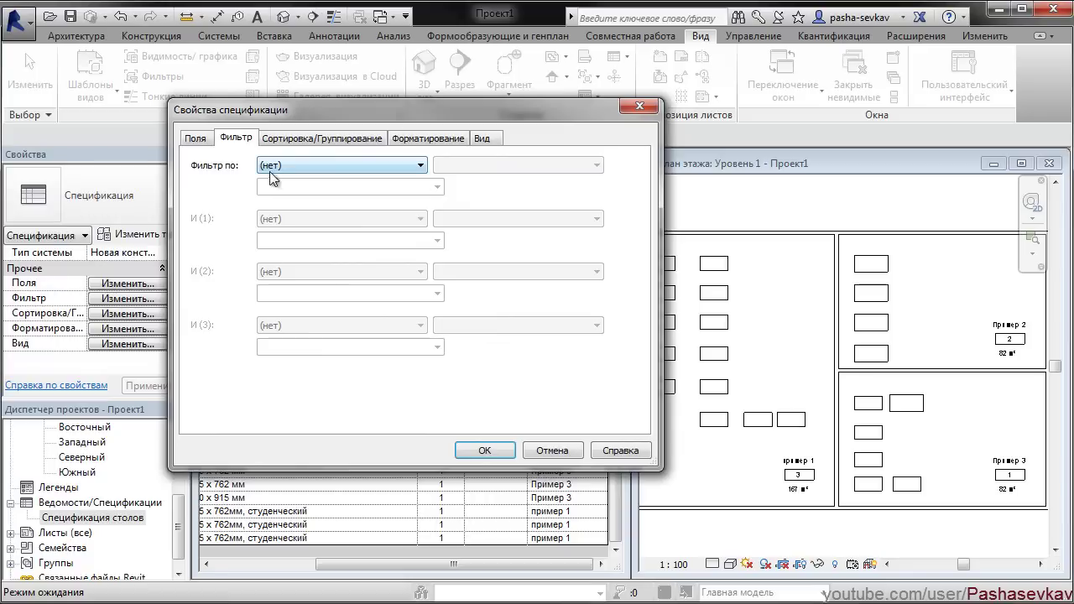
left_click(306, 138)
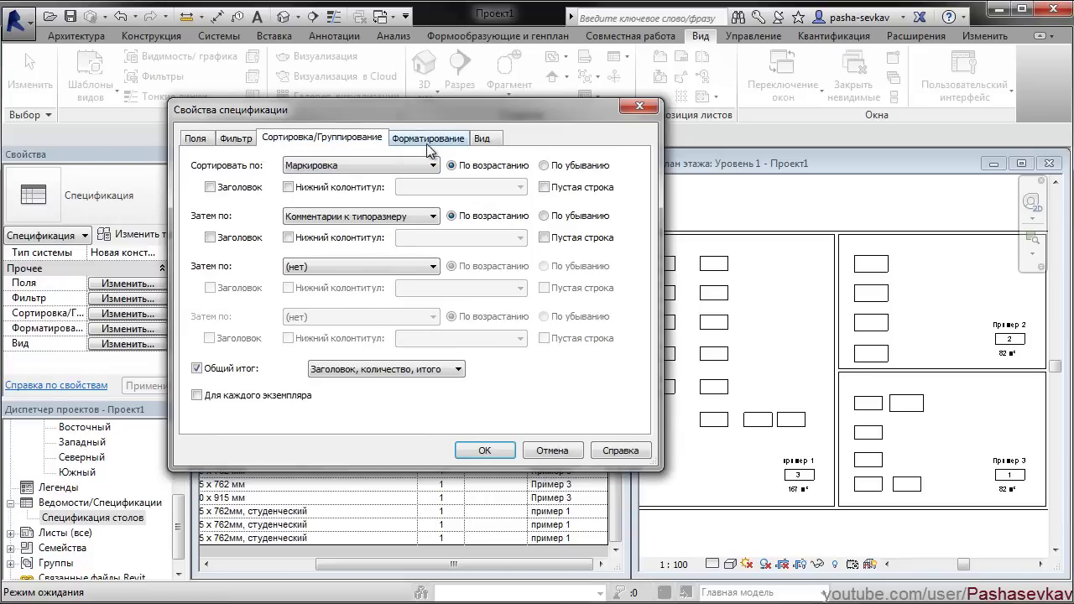
left_click(428, 138)
mouse_move(411, 114)
left_mouse_down()
mouse_move(279, 386)
mouse_move(245, 227)
left_mouse_up()
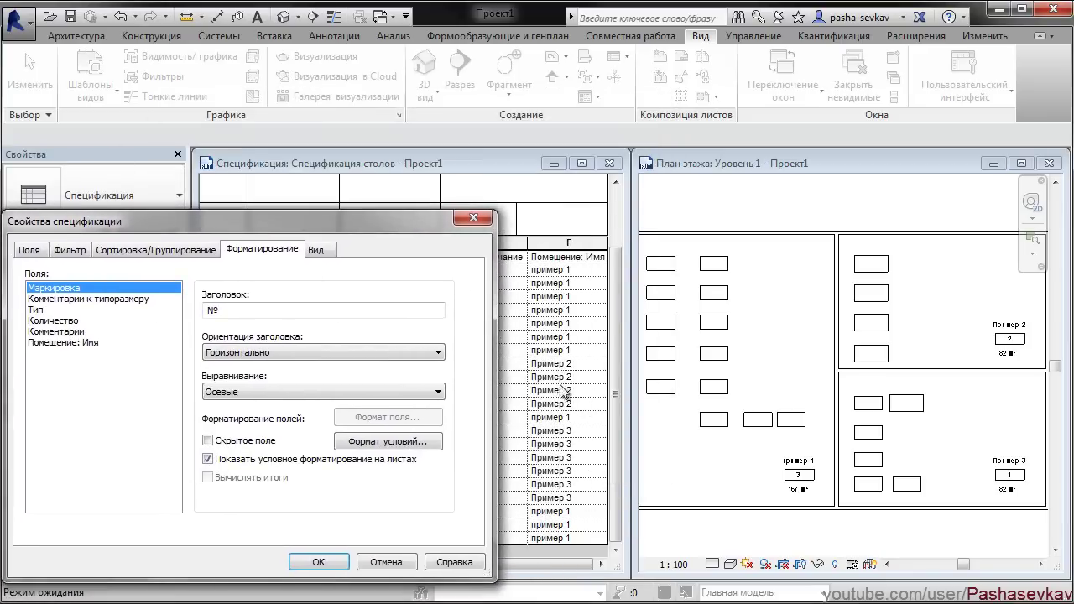
left_click(77, 343)
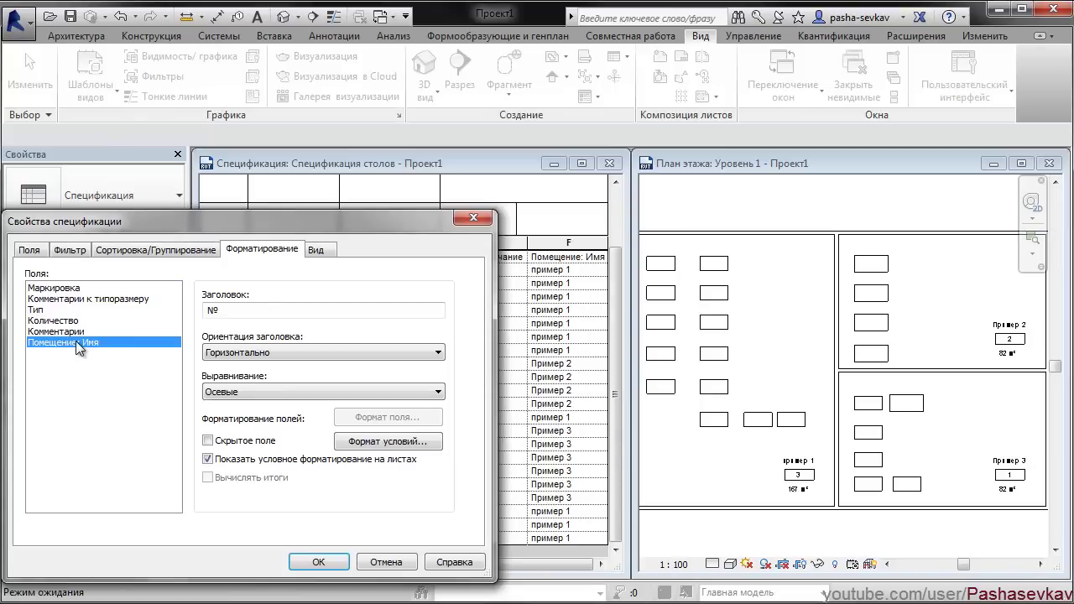
left_click(219, 444)
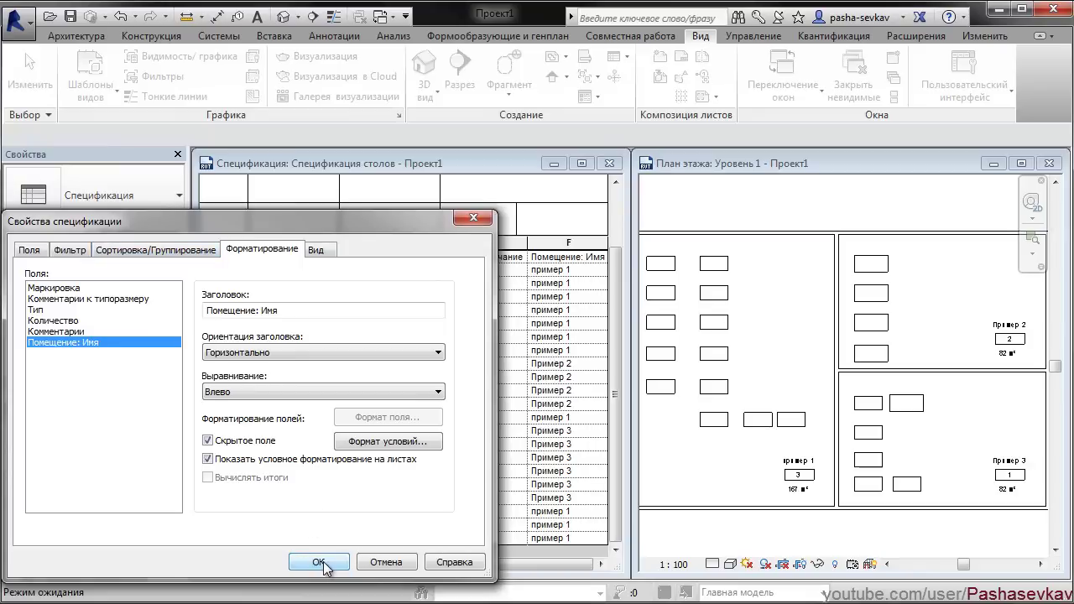
Step: Filter the schedule to tables where Помещение: Имя equals пример 1
left_click(30, 252)
left_click(60, 250)
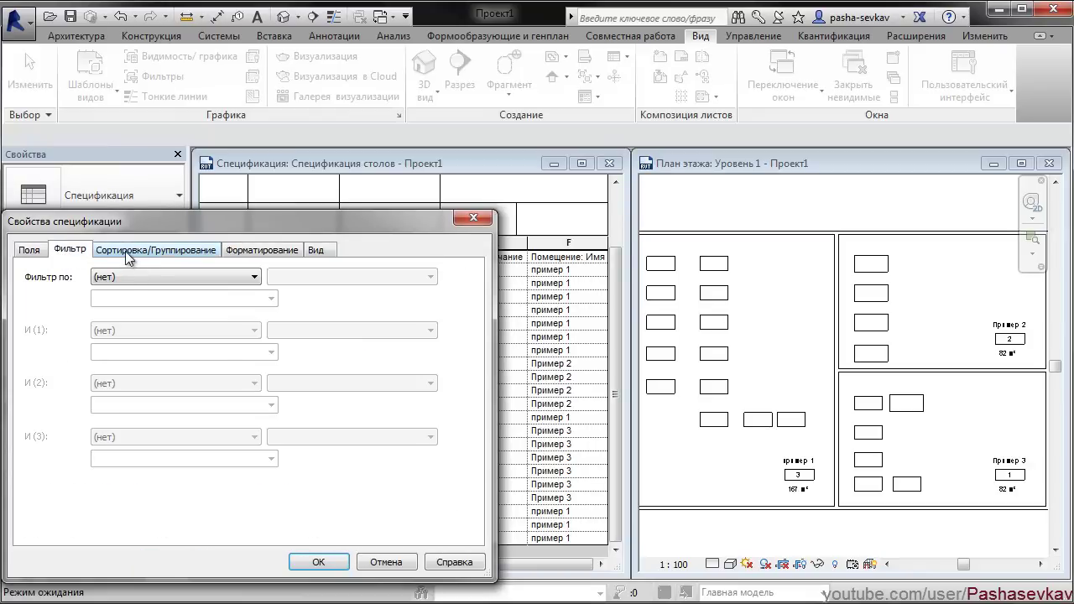
left_click(129, 277)
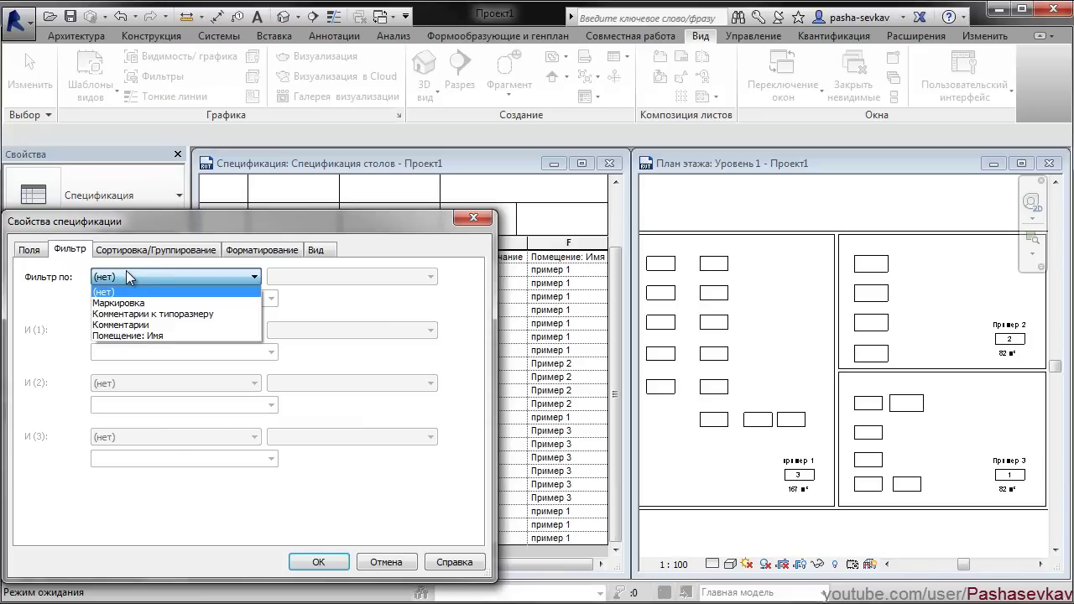
left_click(154, 334)
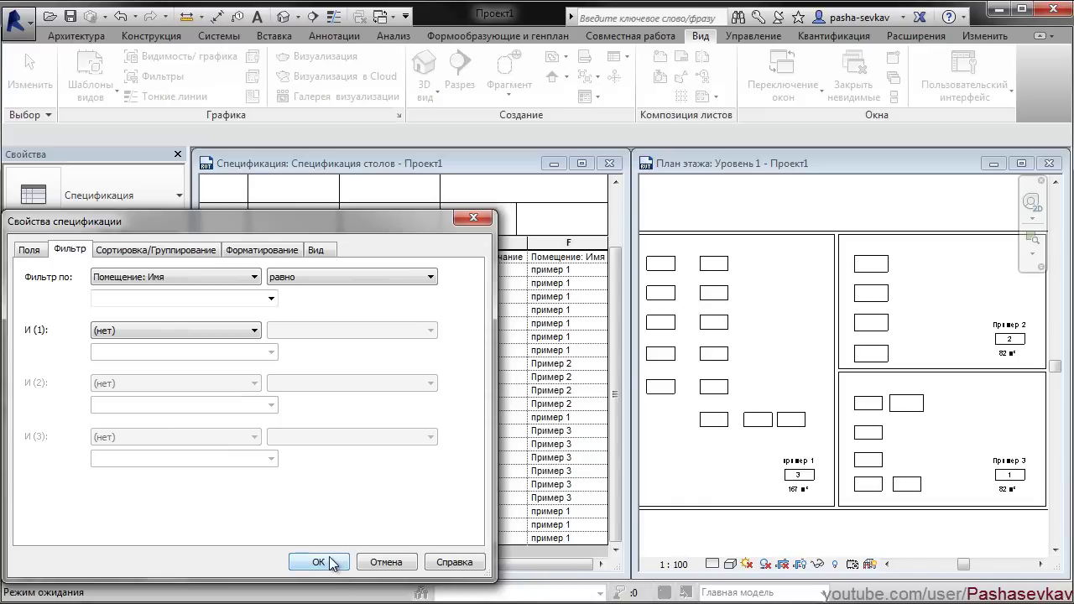
left_click(271, 299)
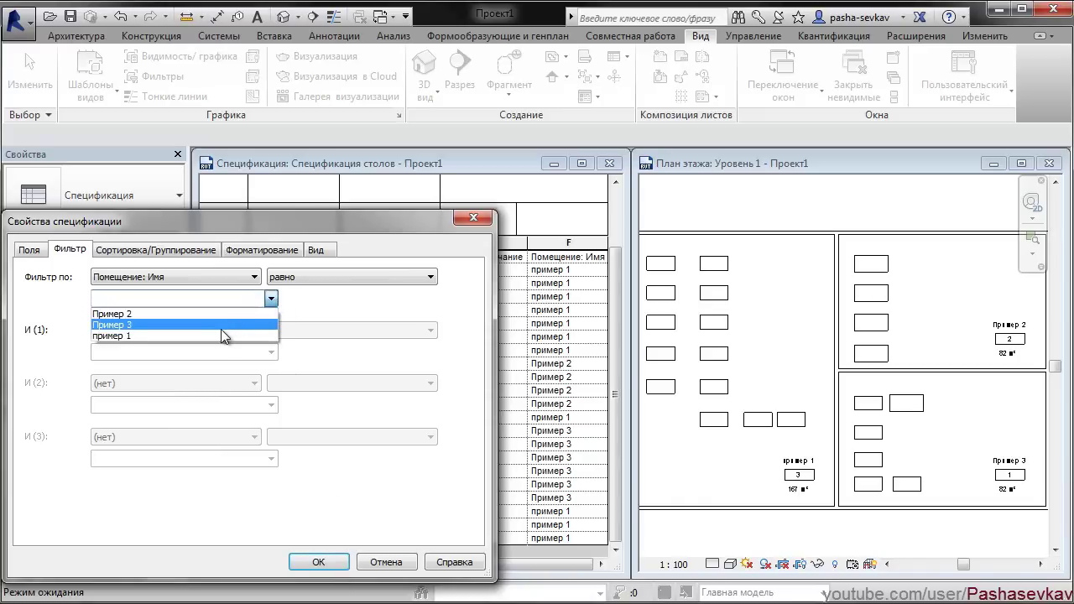
left_click(220, 335)
left_click(326, 563)
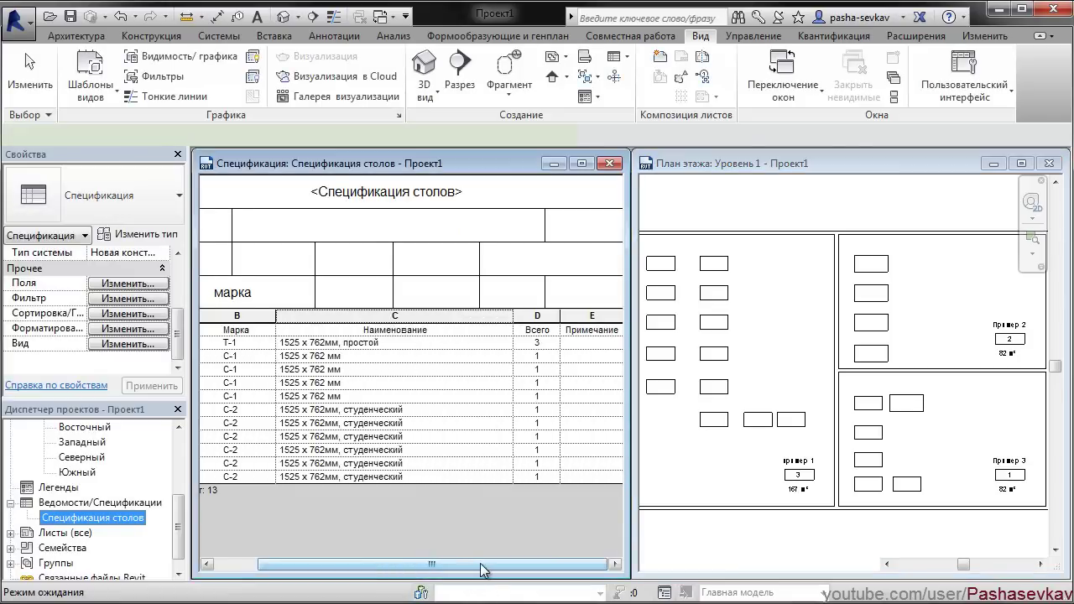
Step: Change the schedule's room filter to Пример 3
left_click_drag(403, 568, 467, 568)
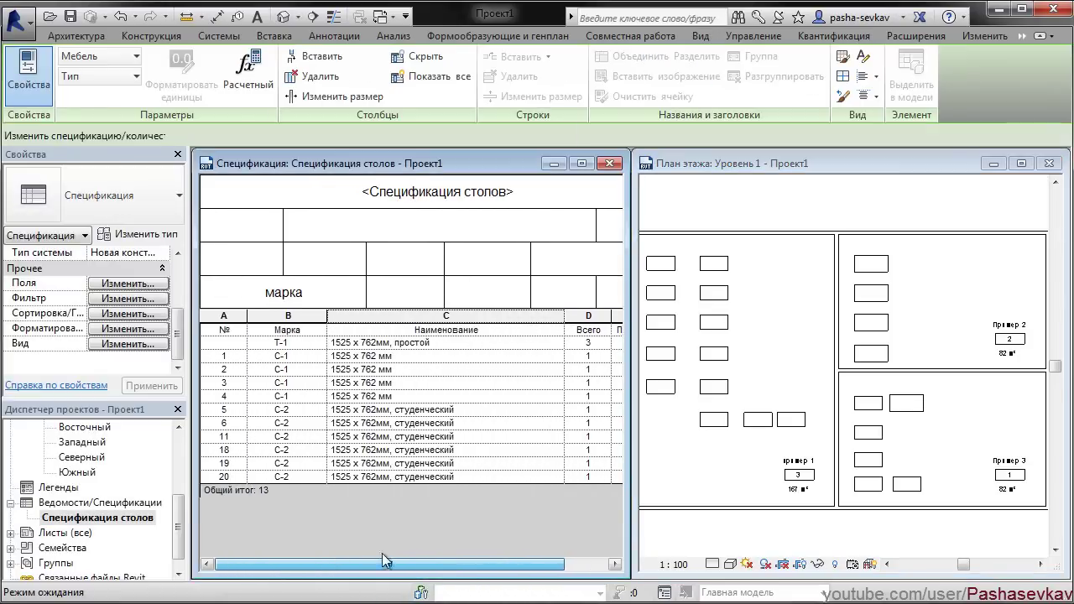
left_click(141, 517)
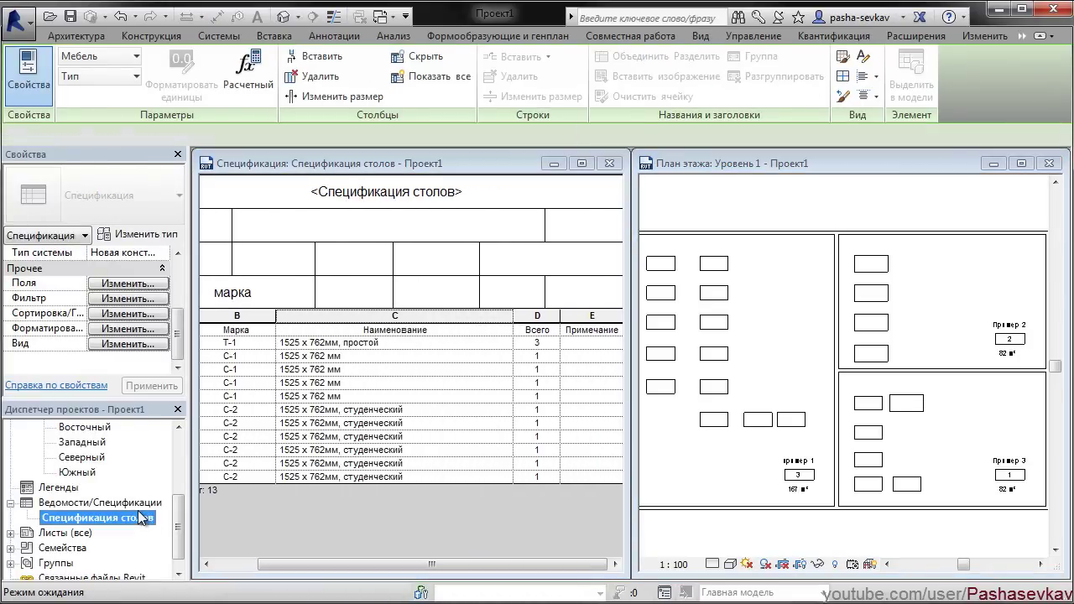
left_click(134, 330)
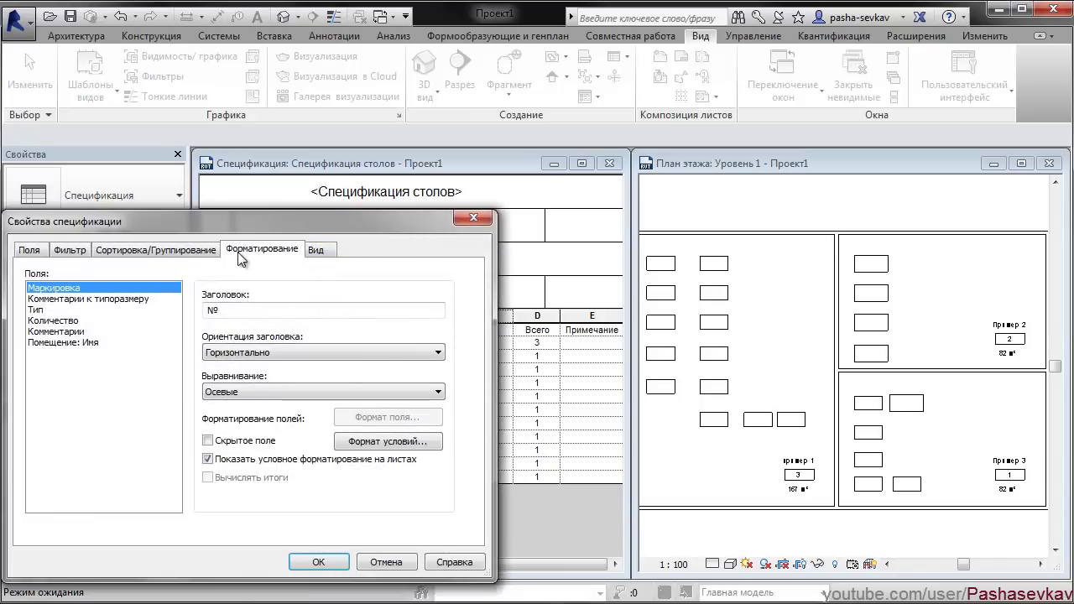
left_click(81, 253)
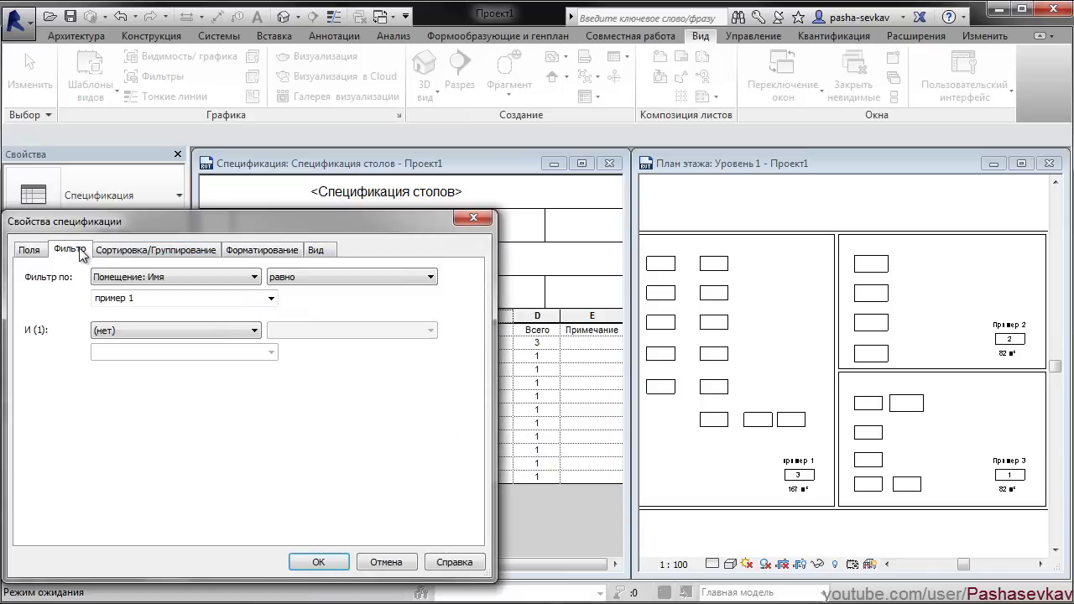
left_click(270, 298)
left_click(213, 334)
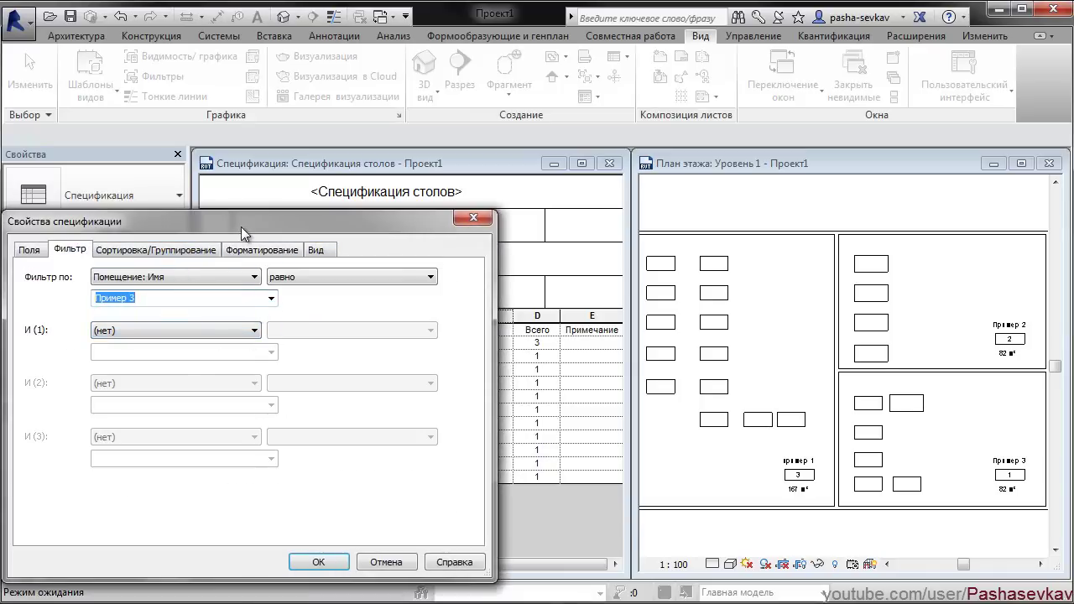
left_click_drag(243, 233, 836, 157)
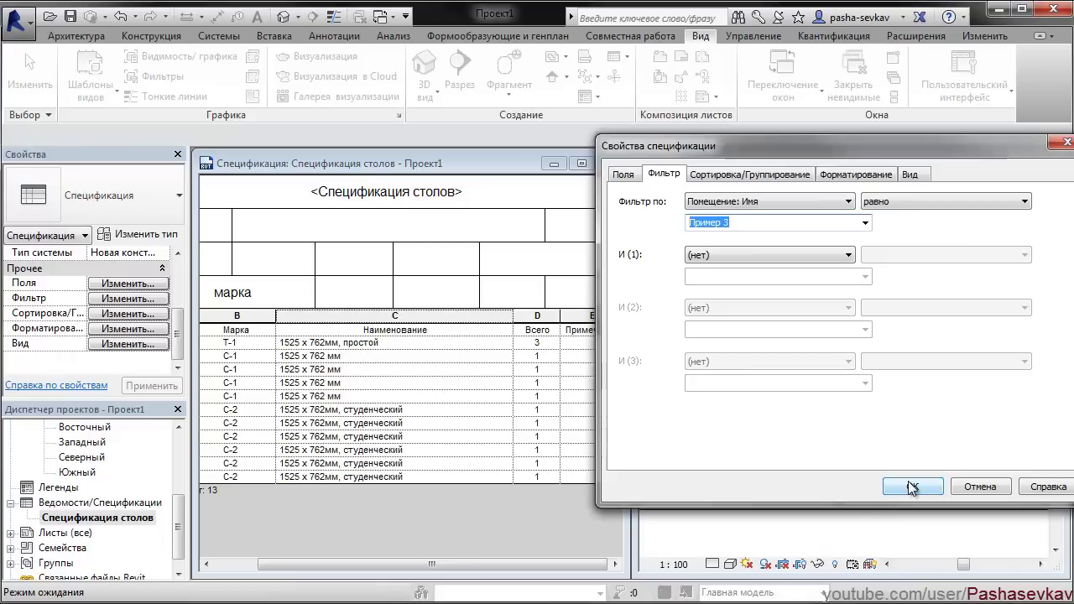
left_click(912, 487)
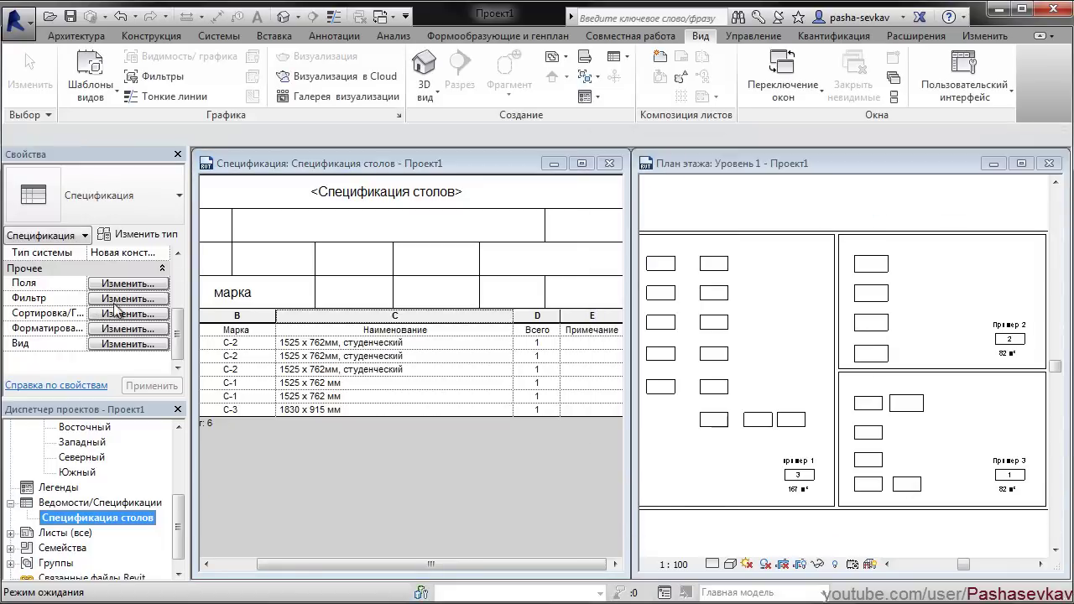
Step: Switch the room filter to Пример 2, leaving four C-3 1830 x 915 мм tables
left_click(118, 299)
left_click(864, 222)
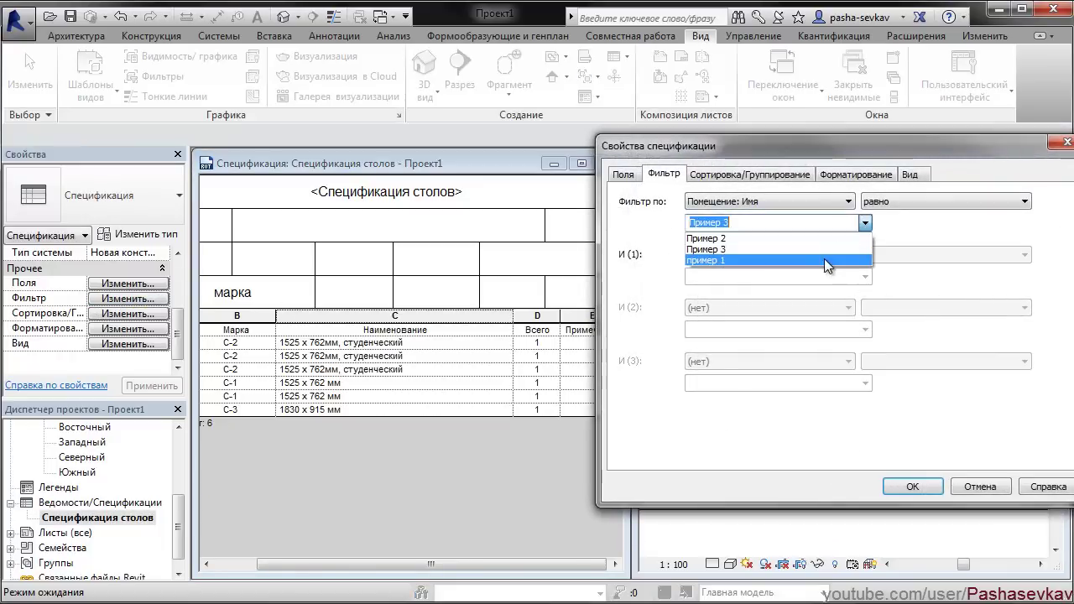
left_click(832, 239)
left_click(902, 487)
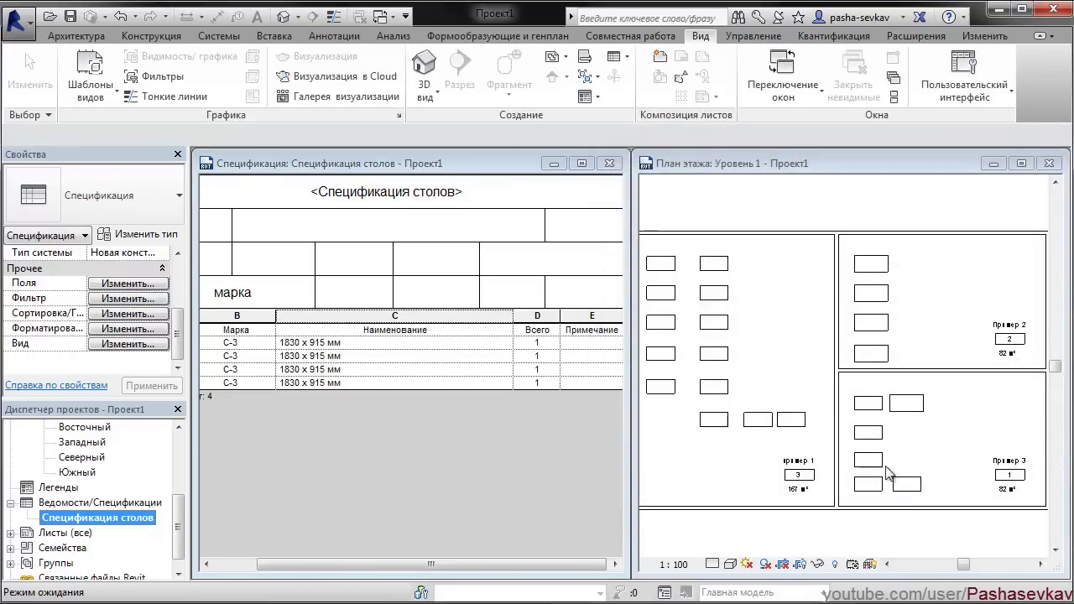
left_click(129, 299)
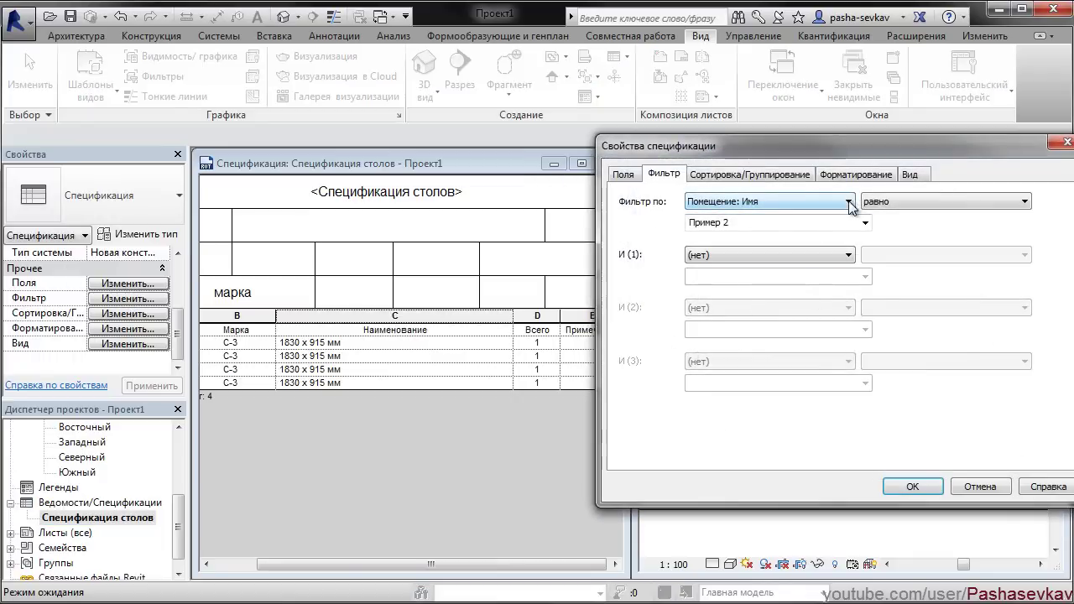
left_click(864, 223)
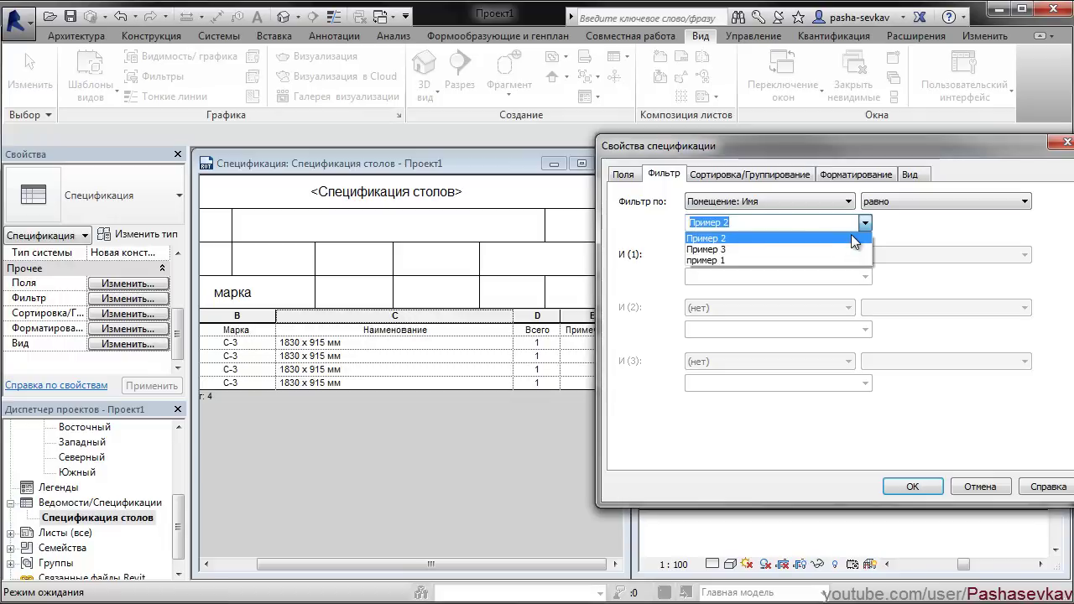
left_click(866, 230)
Step: Remove the room filter and add a room-name sort level with totals-only footers
left_click(837, 206)
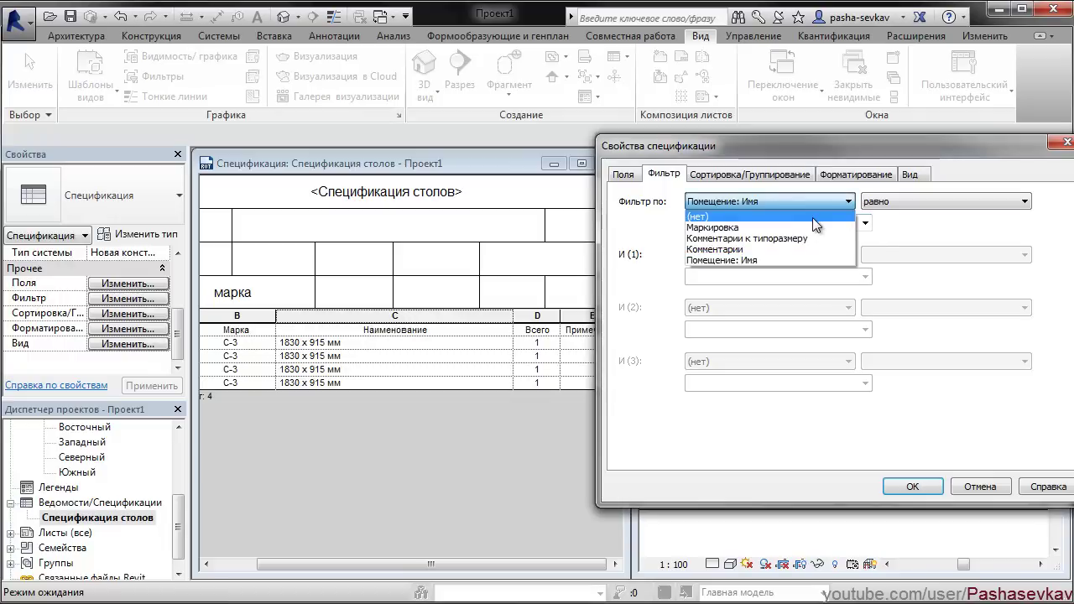
left_click(816, 216)
left_click(713, 176)
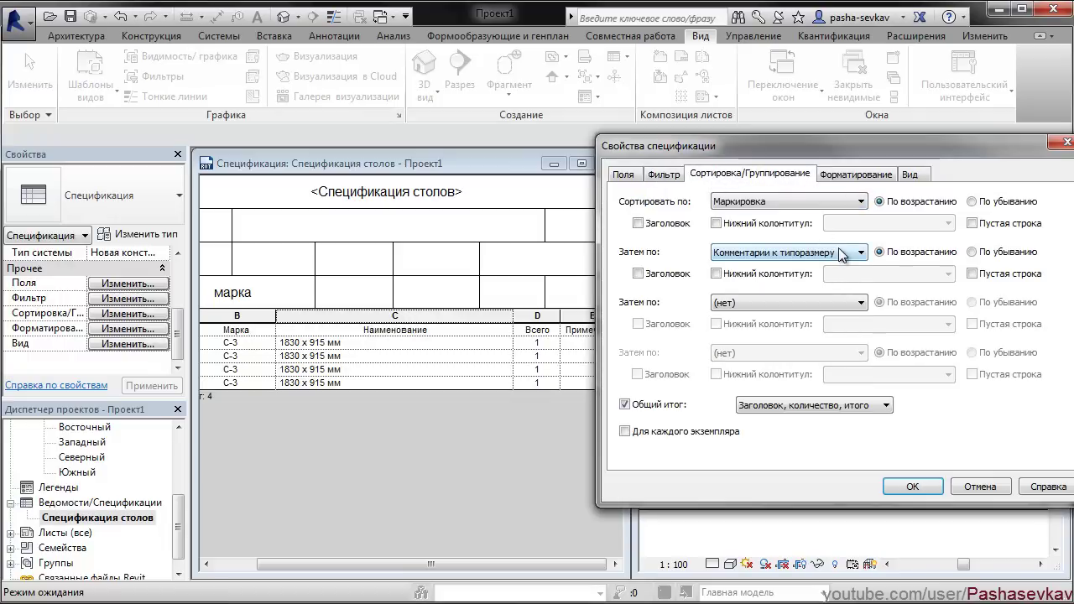
left_click(839, 250)
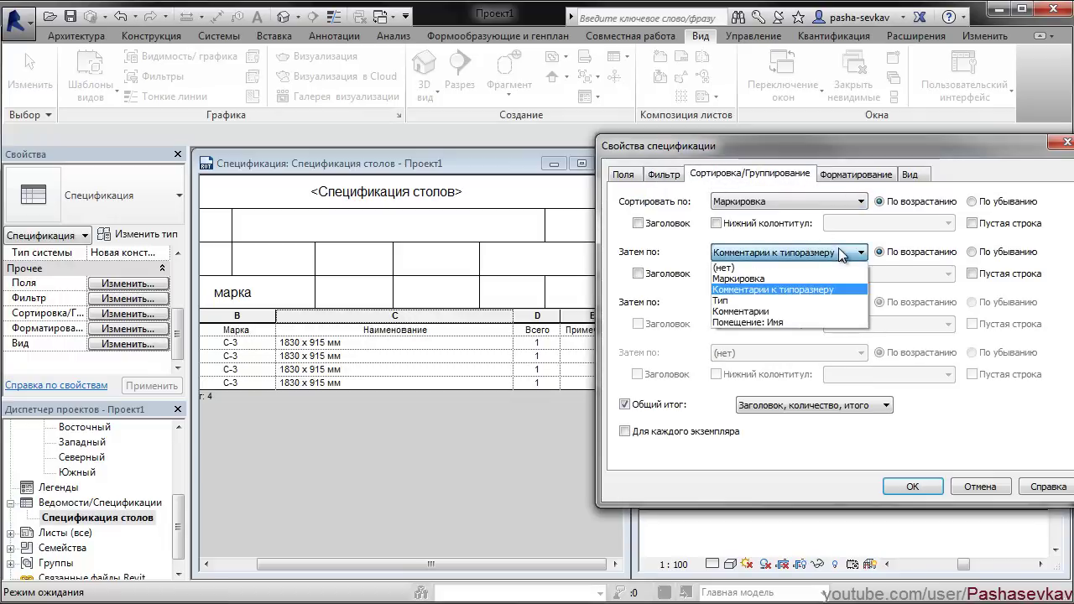
left_click(796, 322)
left_click(788, 281)
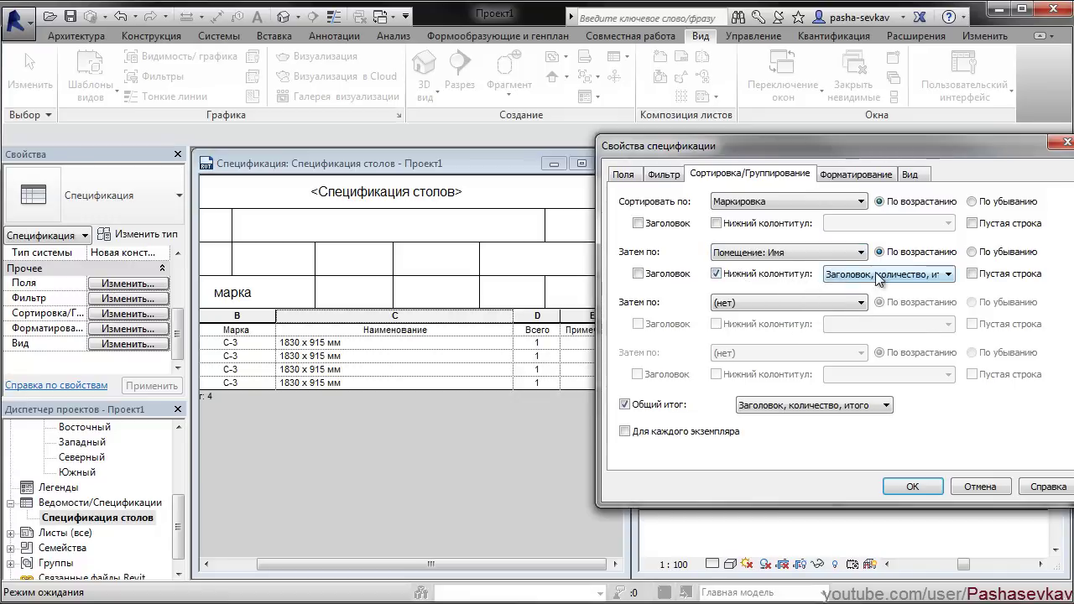
left_click(881, 283)
left_click(880, 329)
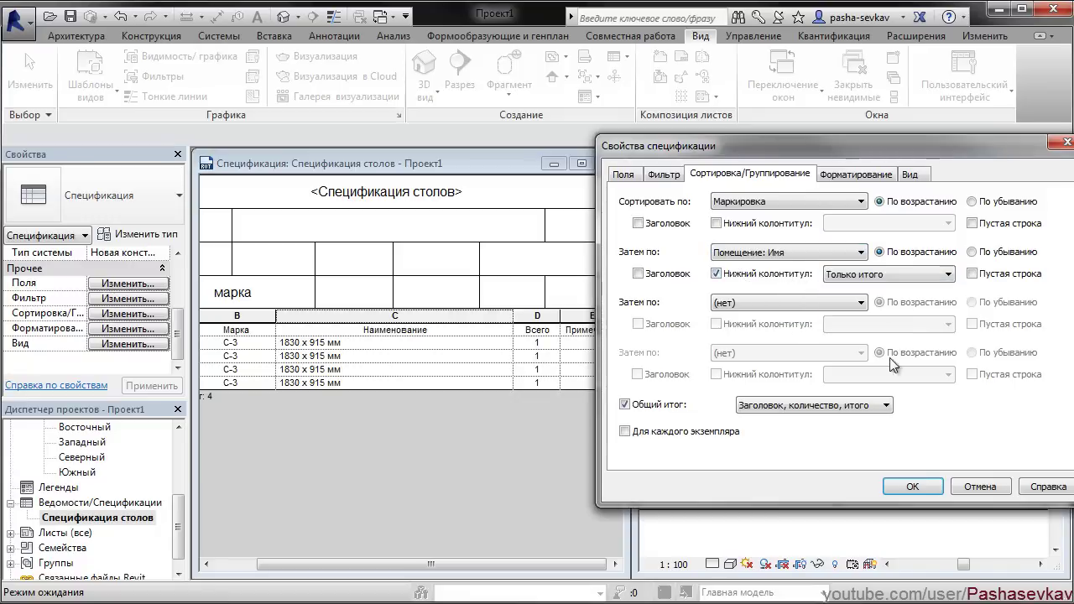
left_click(906, 486)
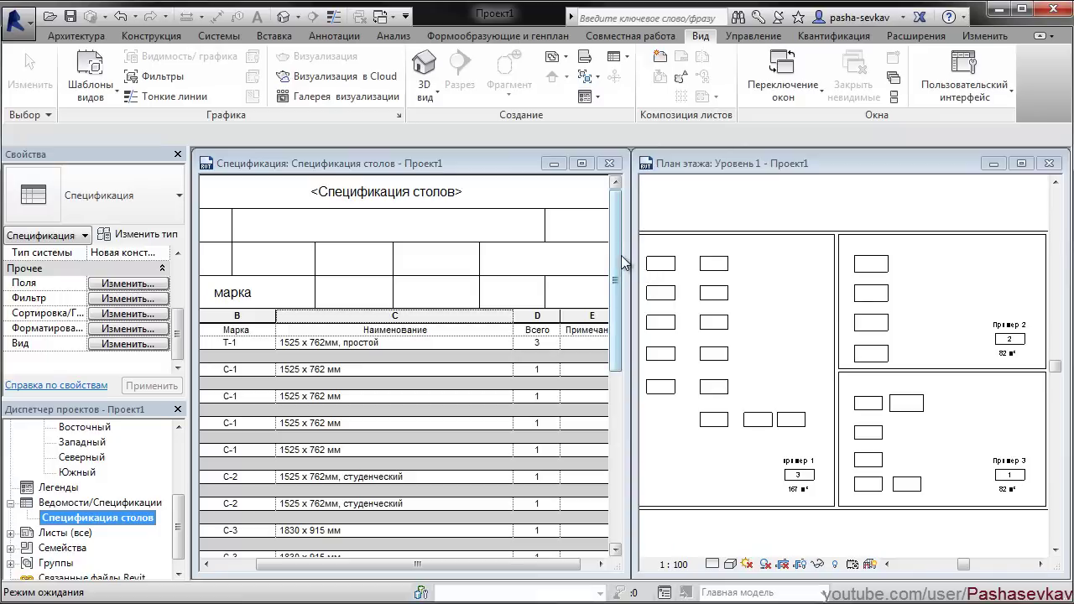
left_click_drag(620, 277, 621, 365)
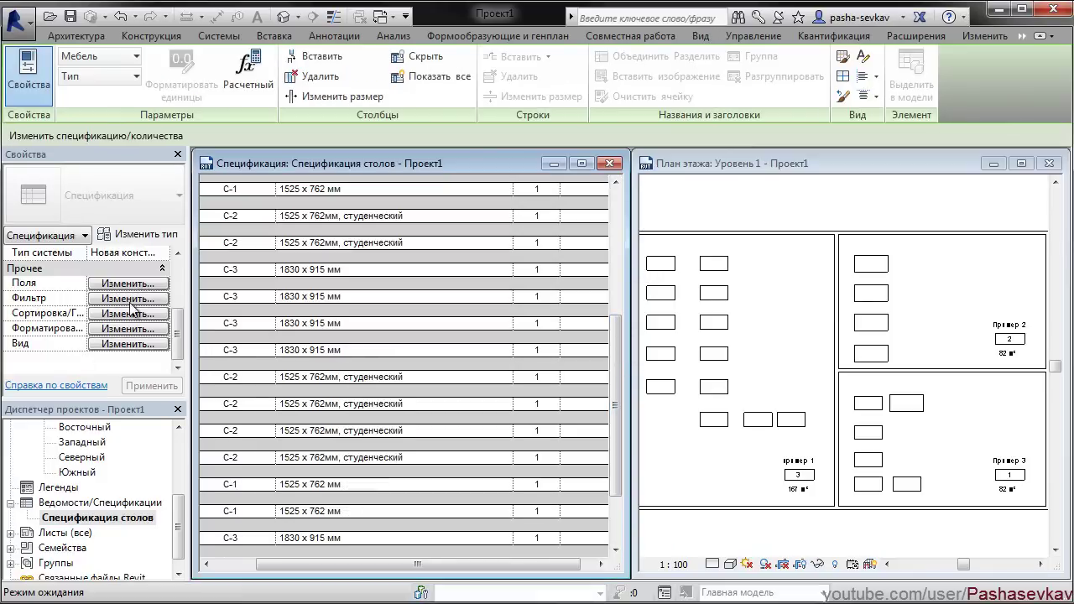
Step: Sort first by Помещение: Имя with count-and-total footers, then by Комментарии к типоразмеру
left_click(130, 299)
left_click(767, 175)
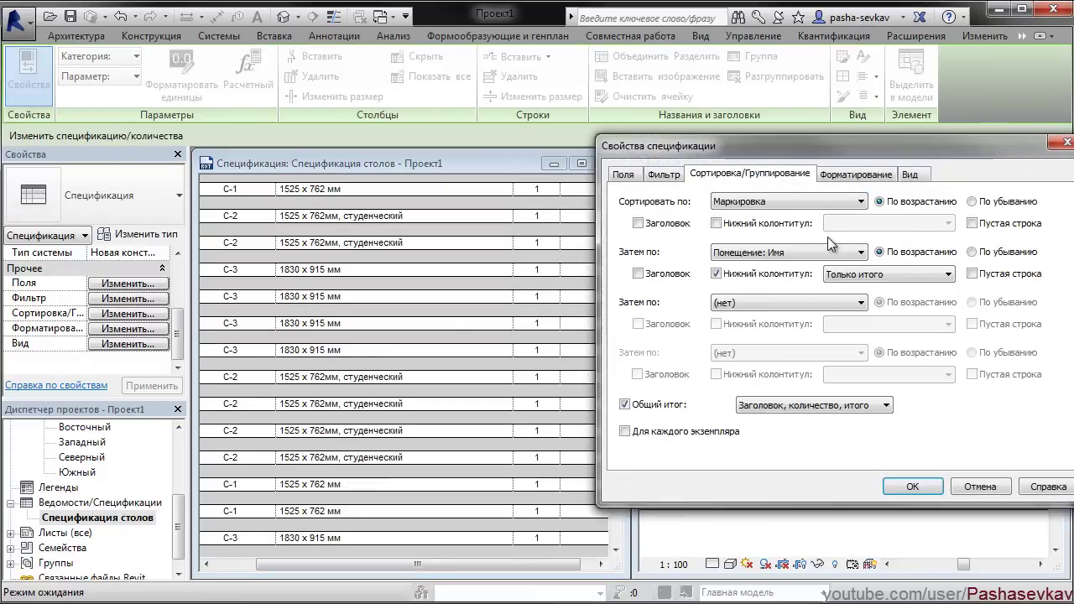
left_click(856, 202)
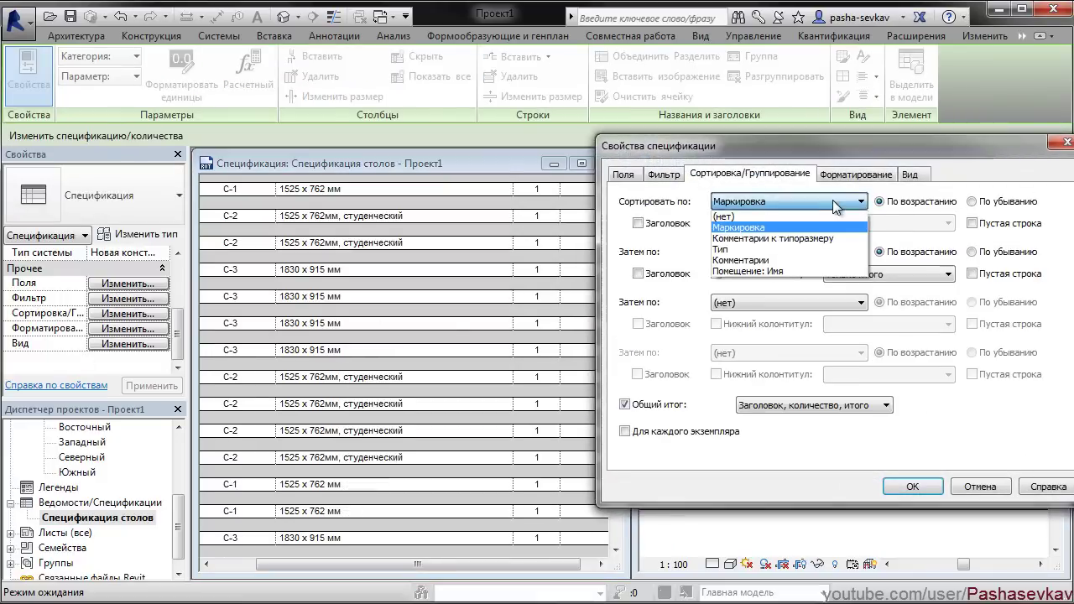
left_click(798, 267)
left_click(818, 253)
left_click(818, 258)
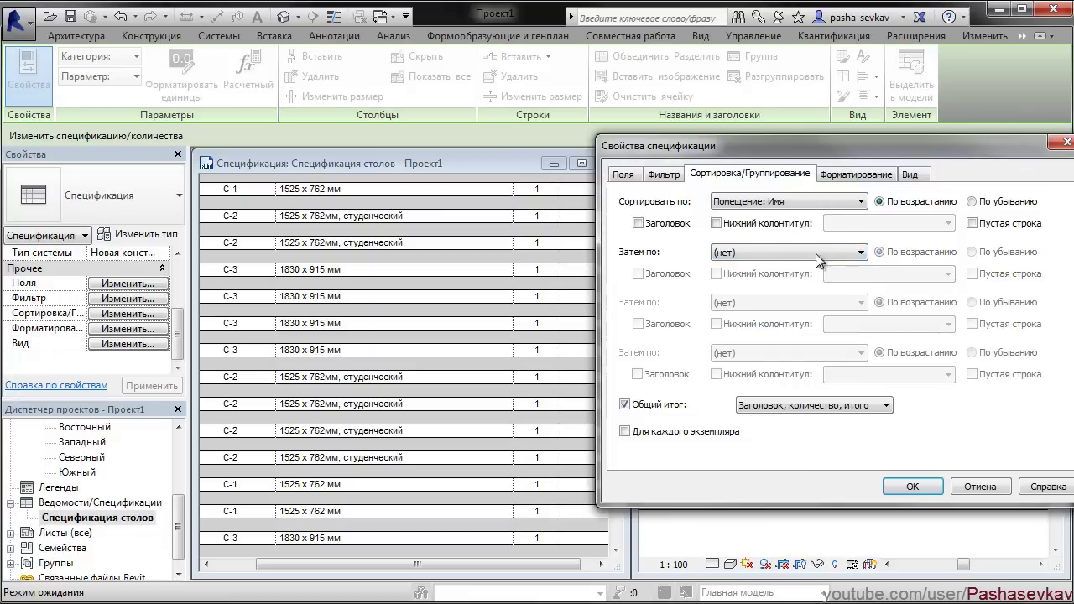
left_click(778, 227)
left_click(947, 223)
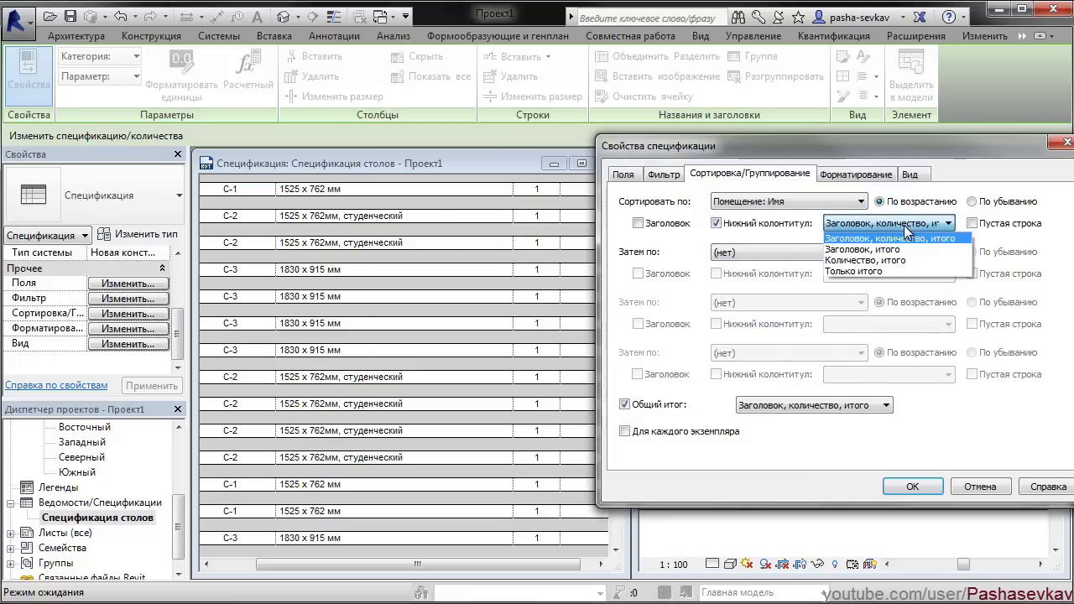
left_click(901, 267)
left_click(811, 251)
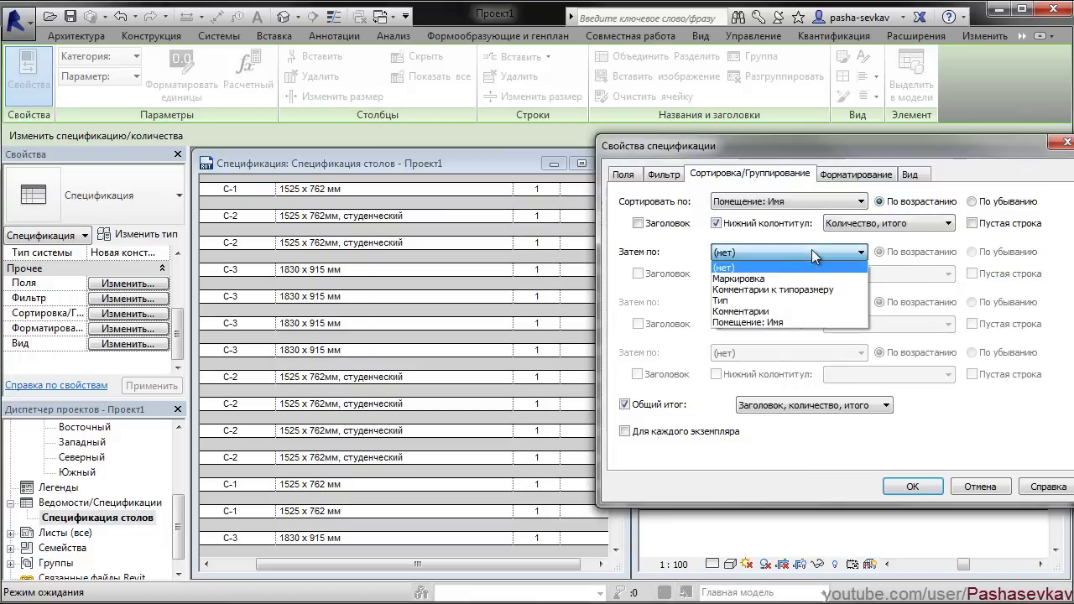
left_click(793, 289)
Step: Apply the room grouping to the table schedule and review the result
left_click(911, 489)
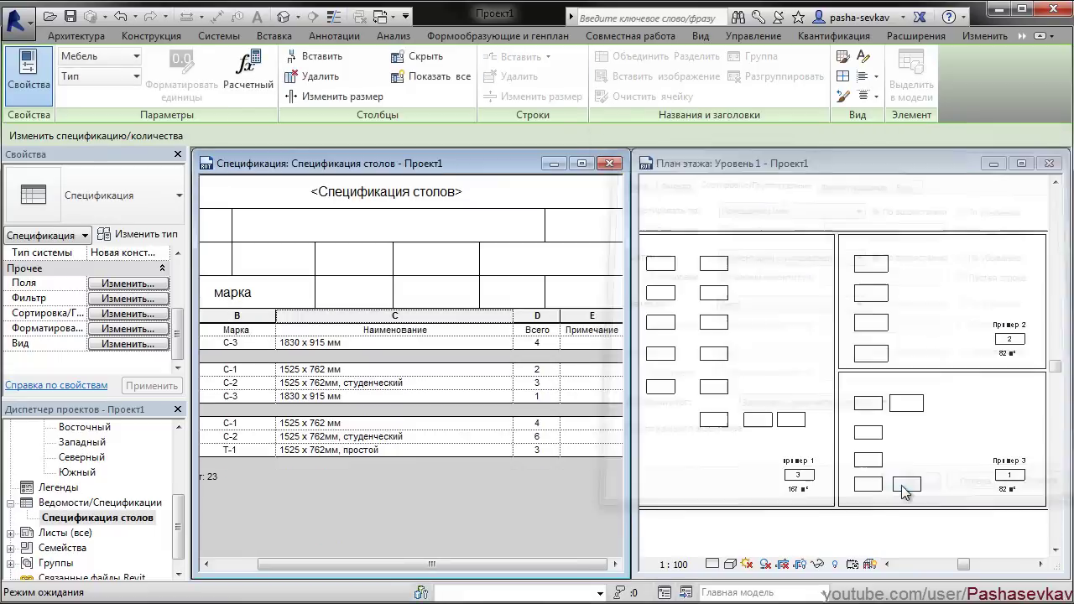
left_click_drag(560, 570, 308, 552)
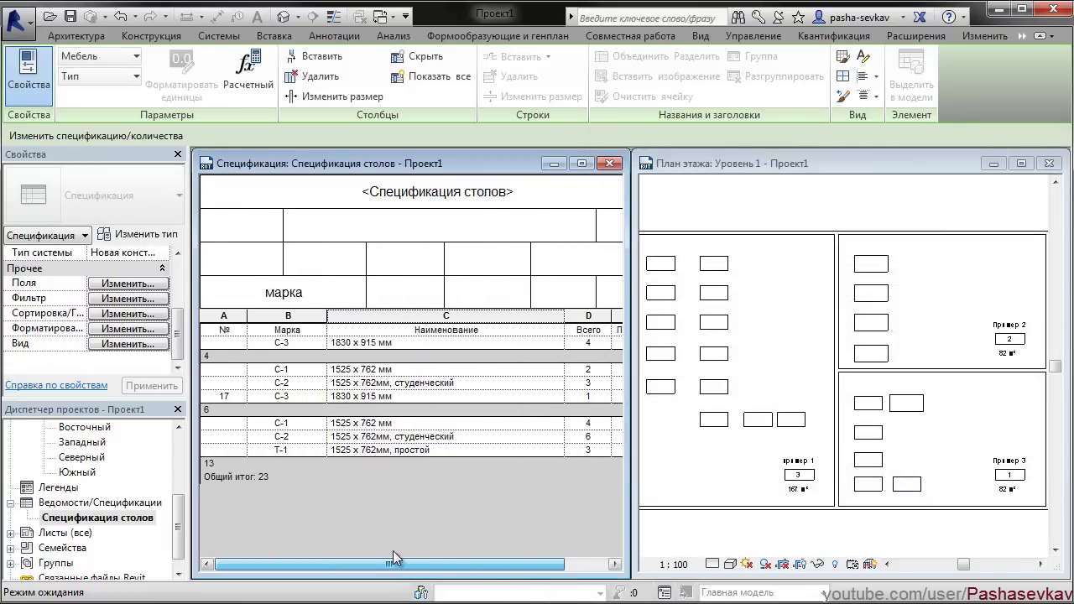
left_click_drag(378, 564, 411, 571)
Step: Add Маркировка as the second sort level so each room's tables list by mark
left_click(125, 299)
left_click(747, 173)
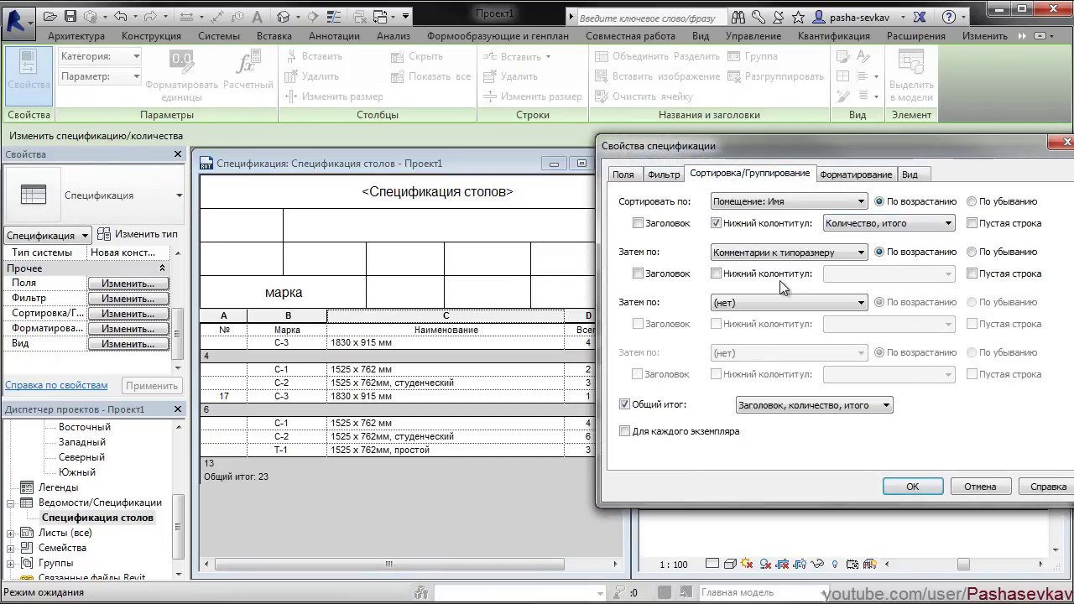
left_click(862, 254)
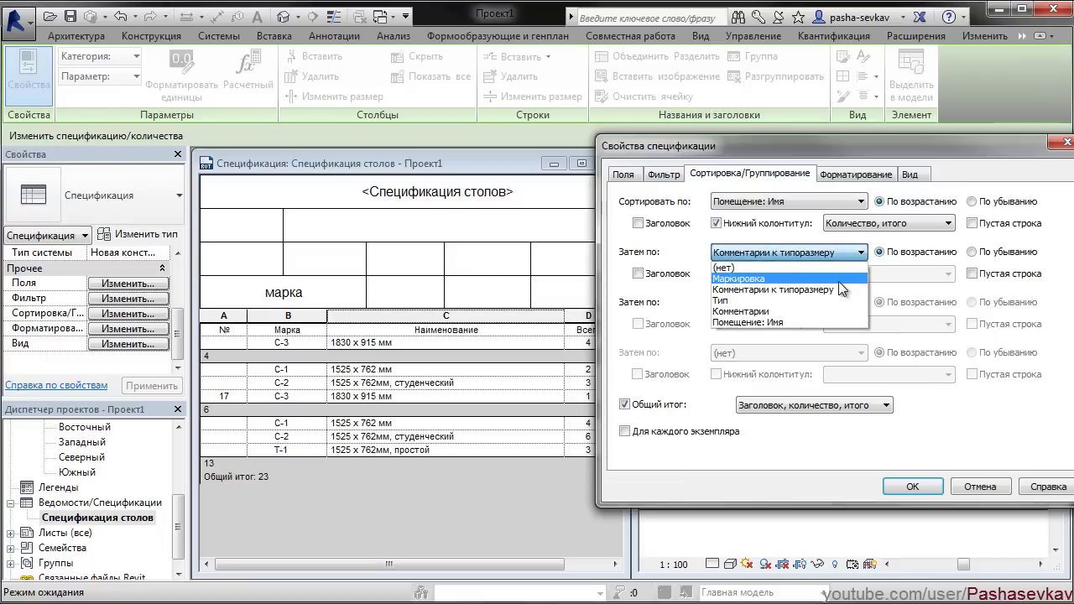
left_click(838, 279)
left_click(906, 487)
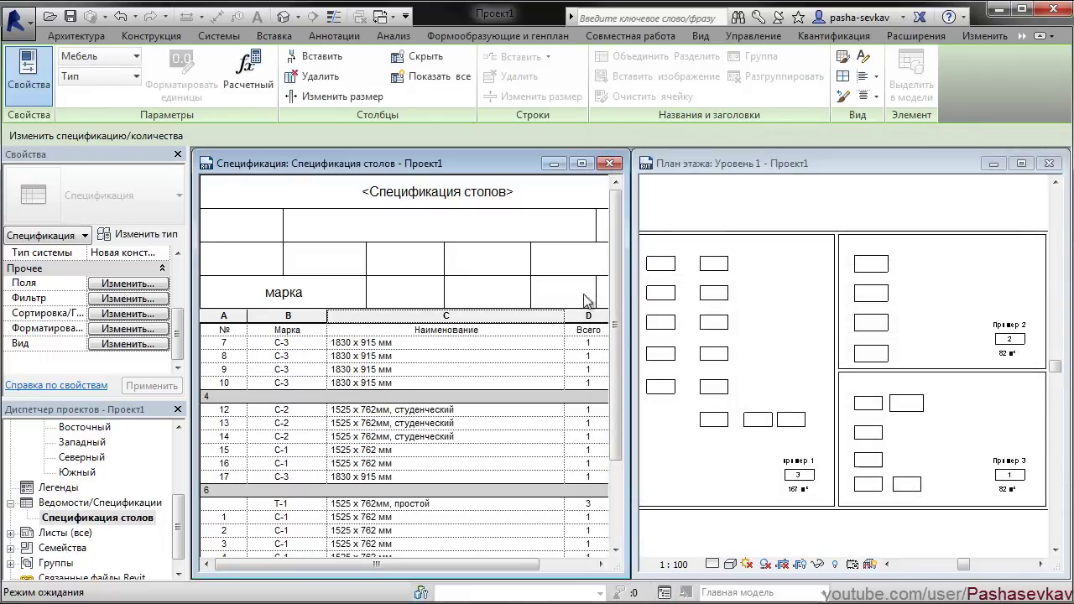
scroll(616, 335, "down", 3)
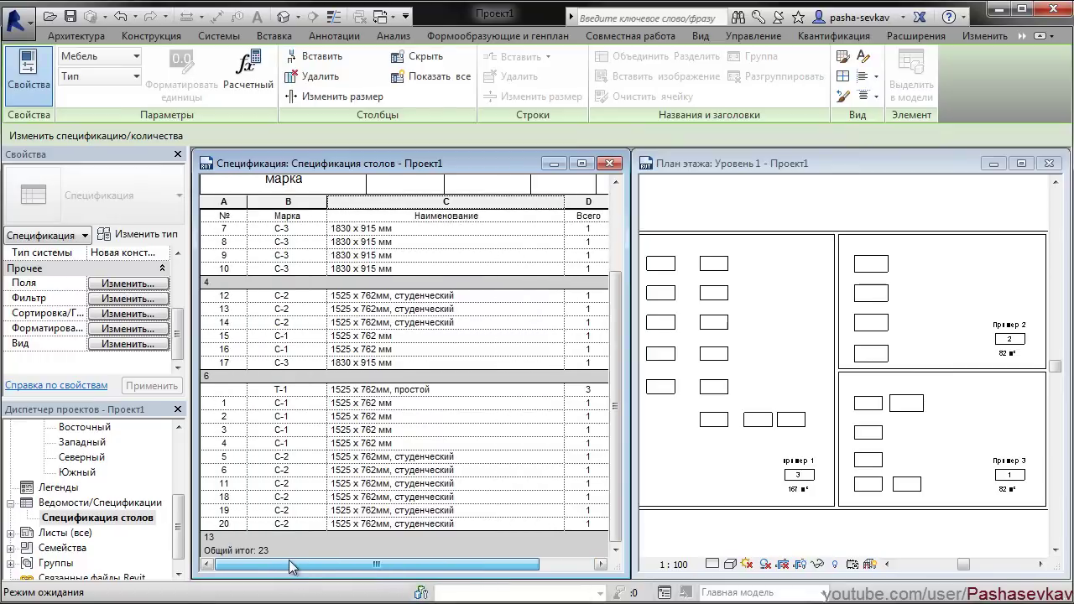
left_click_drag(319, 571, 397, 572)
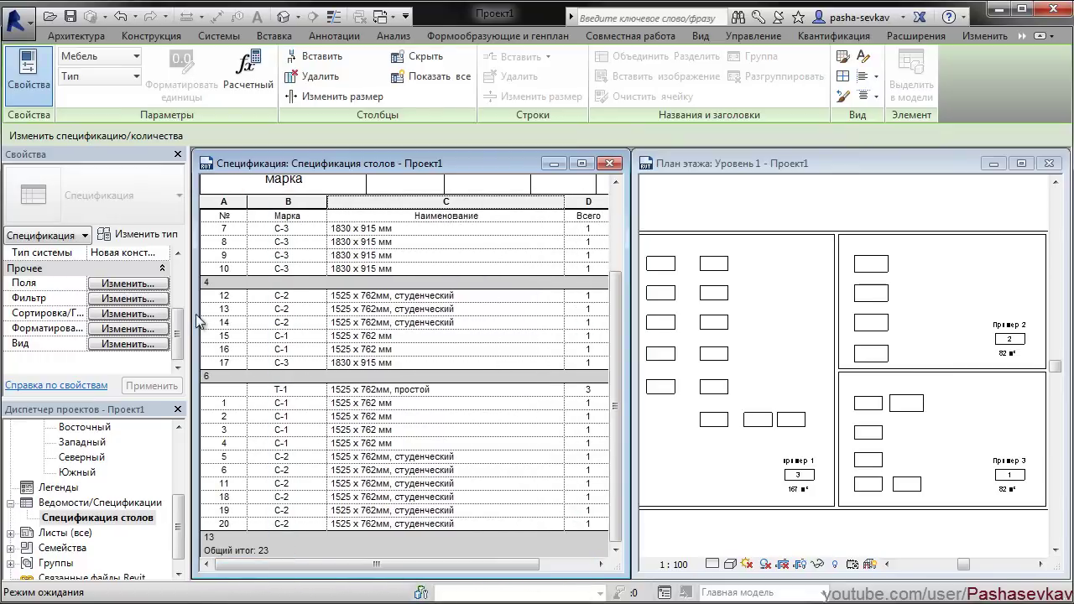
left_click(128, 299)
Step: Show the title and totals in the room group footers
left_click(749, 174)
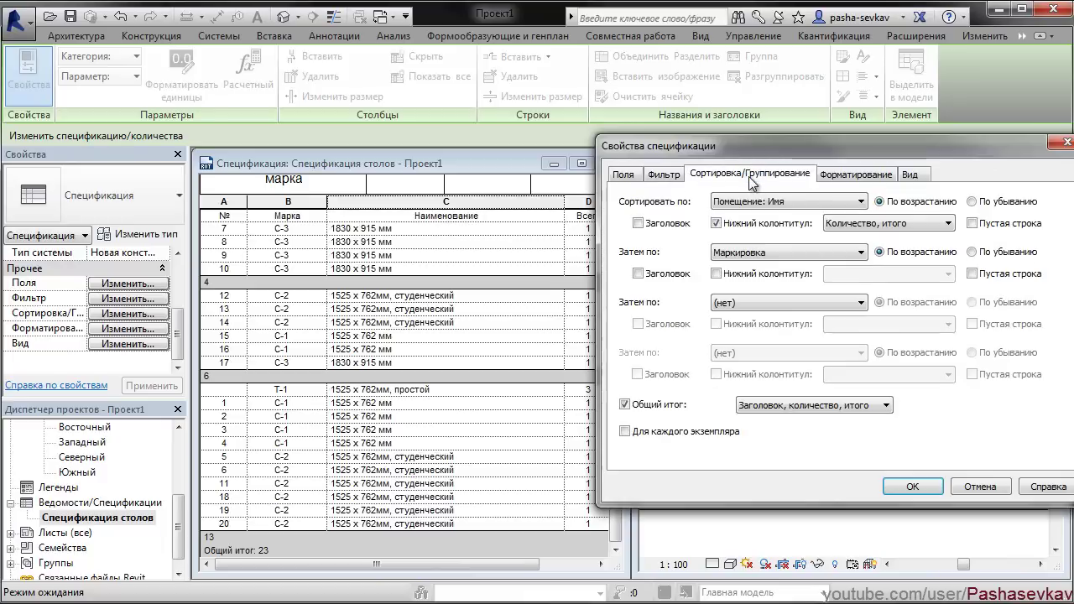
left_click(902, 223)
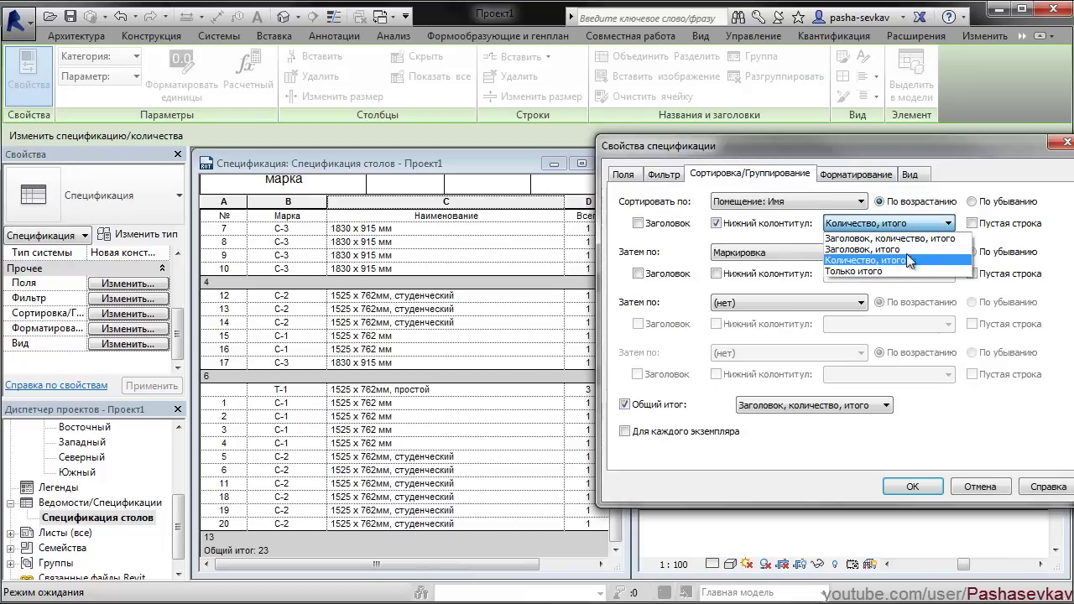
left_click(923, 249)
left_click(912, 487)
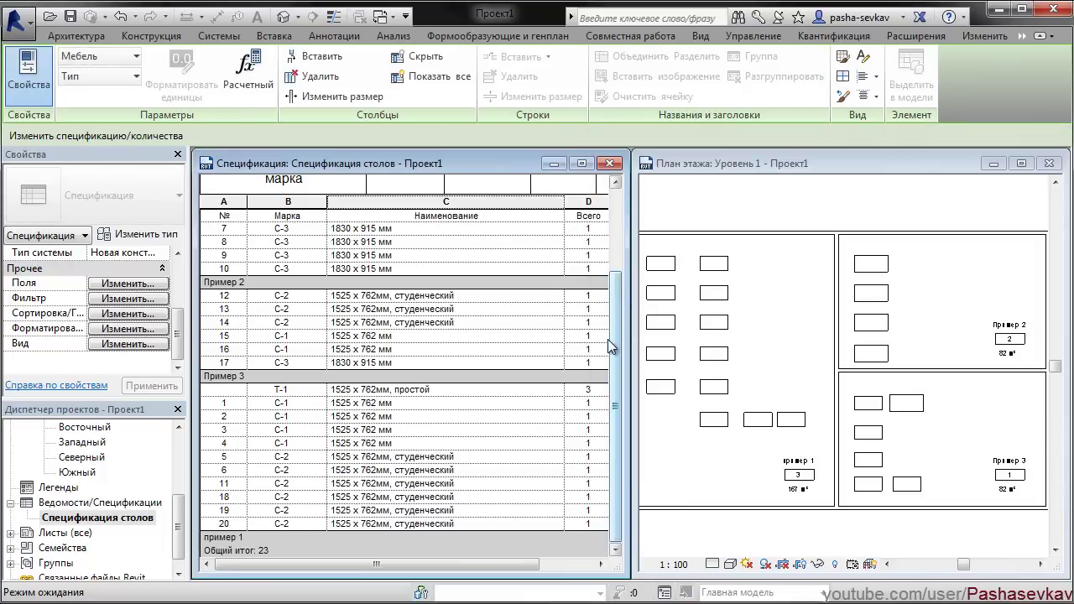
mouse_move(616, 297)
left_mouse_down()
mouse_move(644, 206)
mouse_move(629, 403)
left_mouse_up()
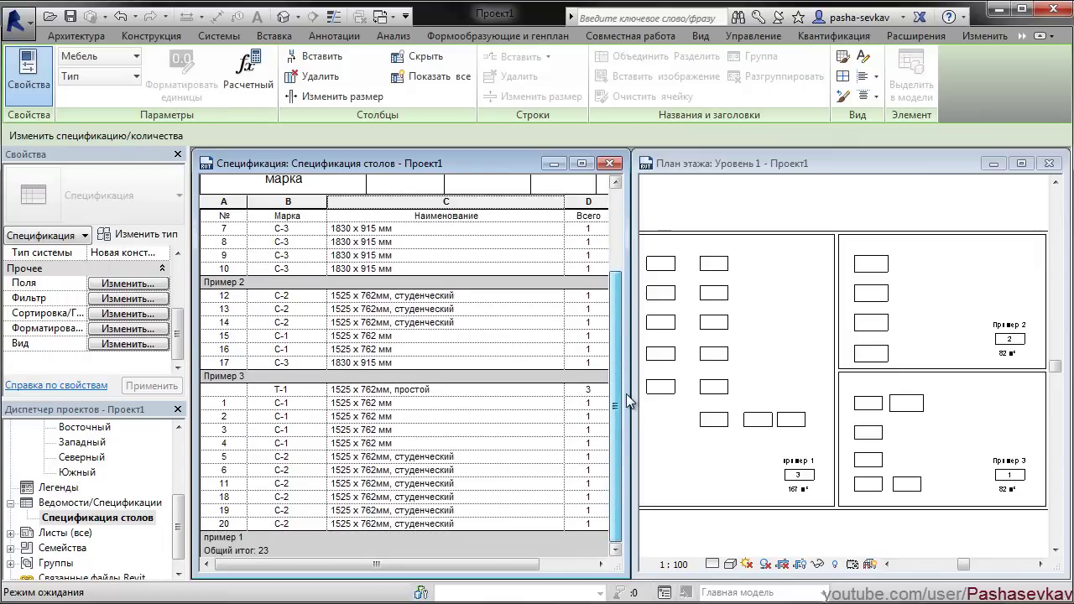
Step: Enable Вычислять итоги for the Количество field, giving room subtotals of 4, 6 and 13
left_click(127, 299)
left_click(854, 176)
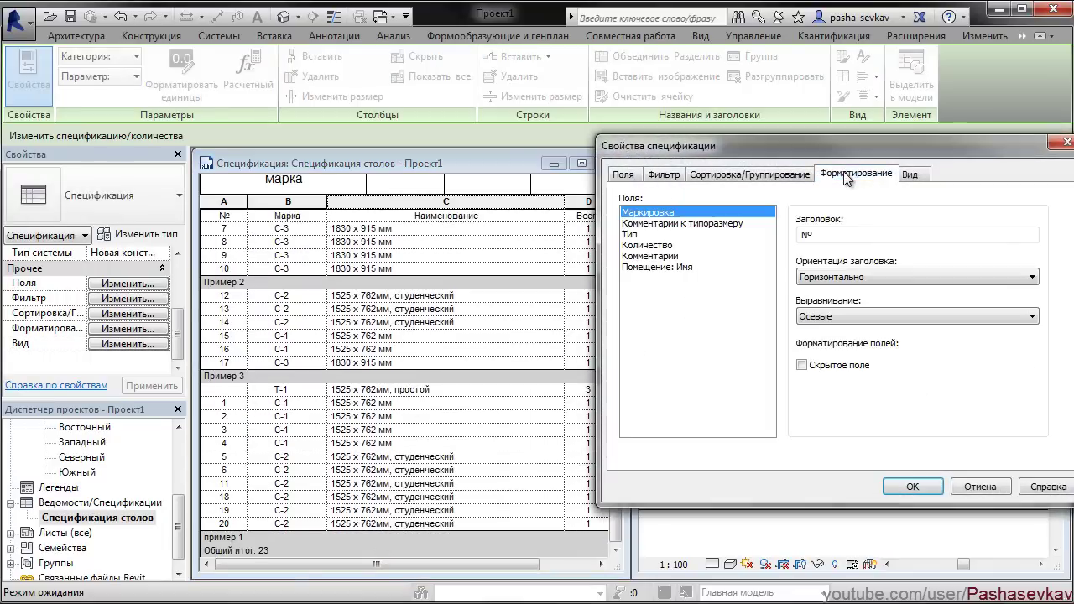
left_click(667, 257)
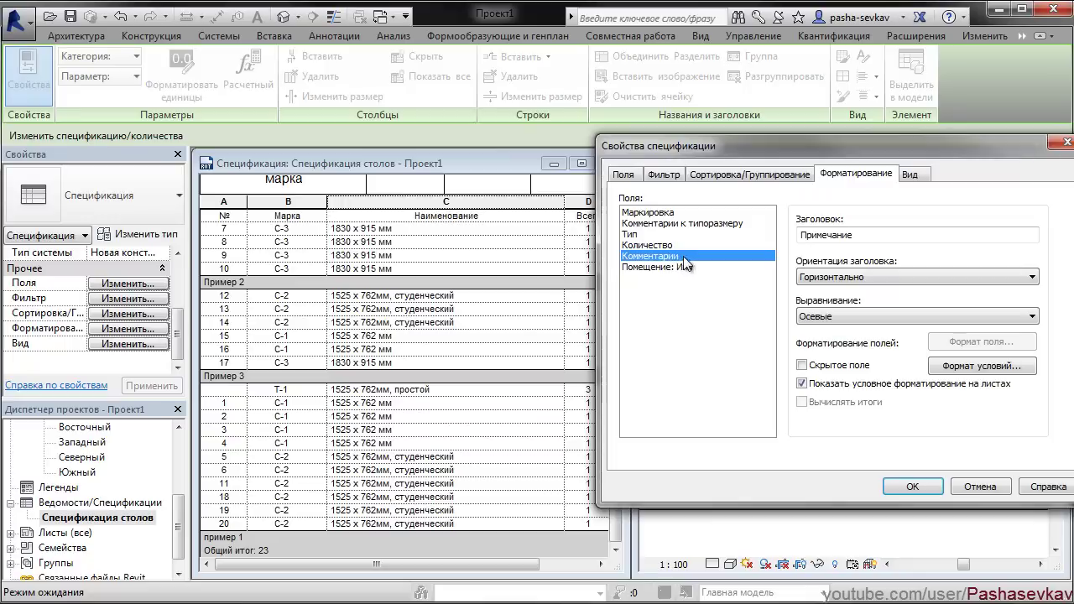
left_click(675, 245)
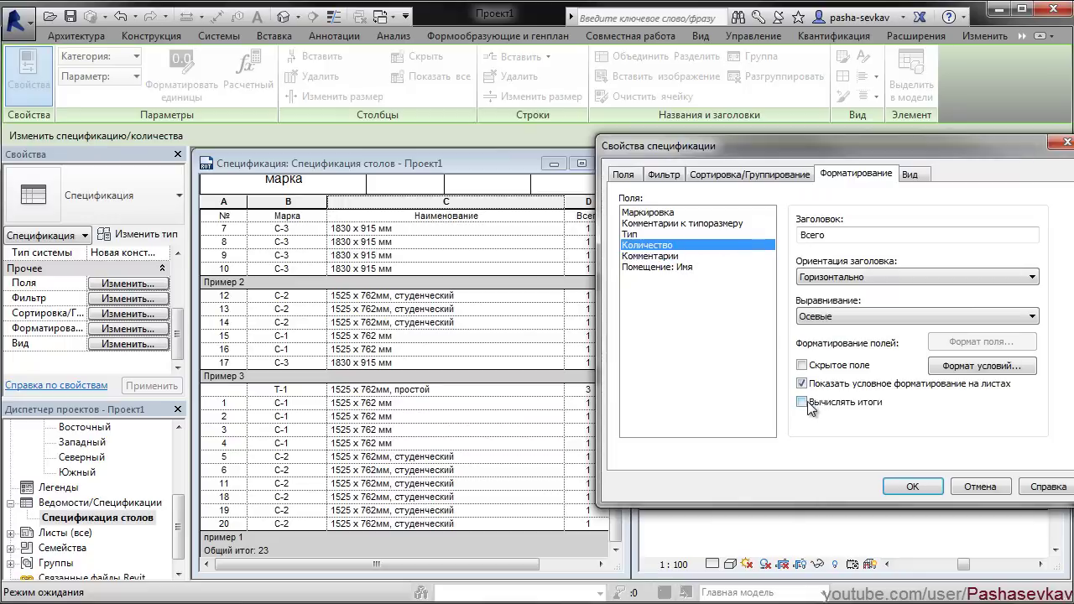
left_click(802, 402)
left_click(912, 486)
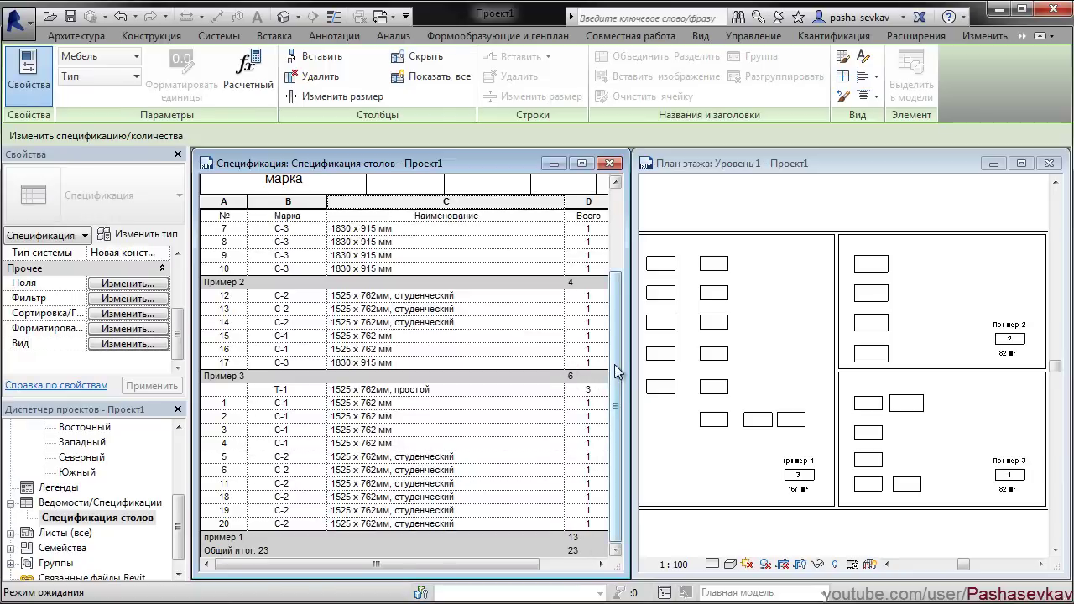
left_click_drag(616, 355, 621, 436)
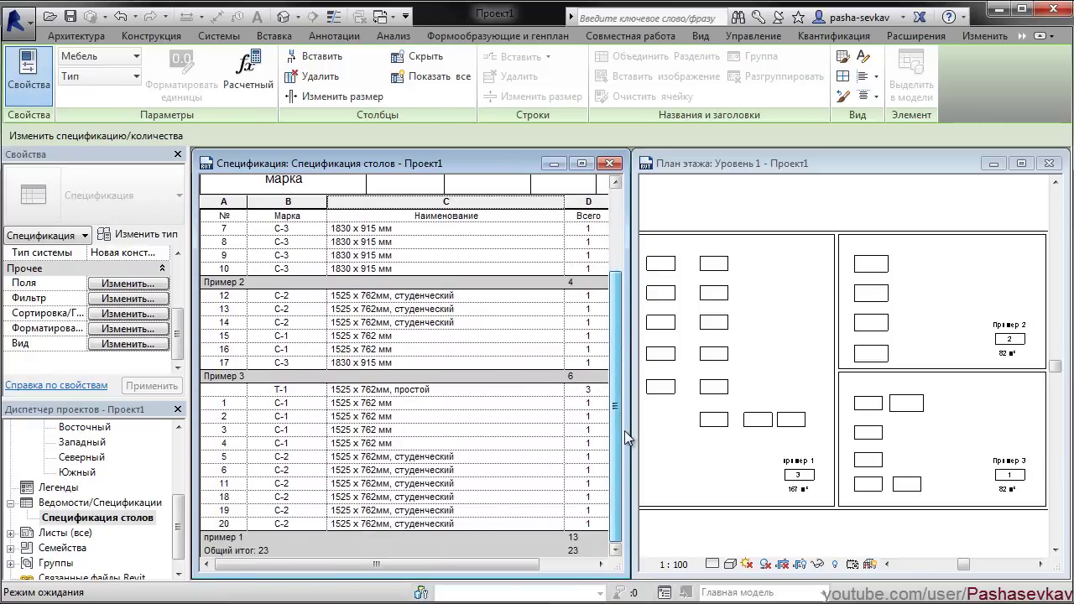
Step: Make the floor plan the active view and bring up the Ведомости schedule types
left_click(779, 319)
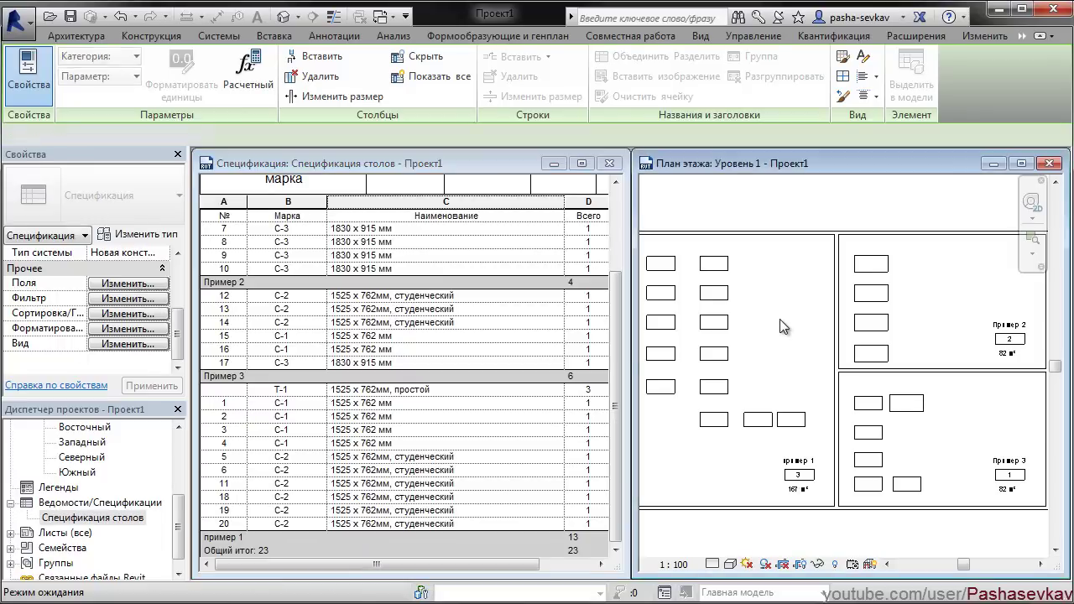
scroll(779, 319, "down", 1)
middle_click_drag(780, 319, 845, 341)
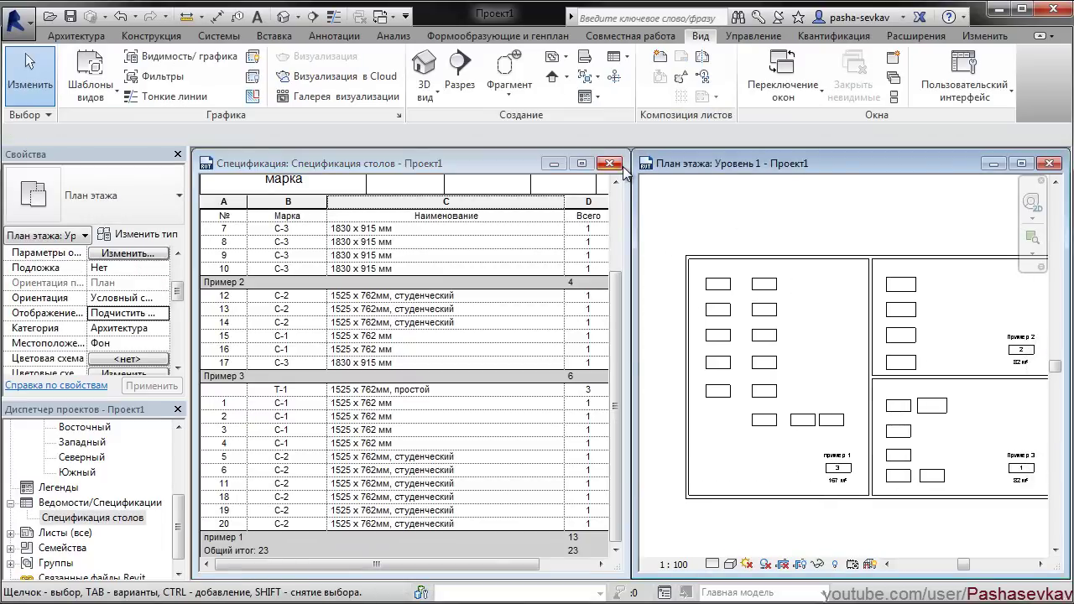
left_click(618, 56)
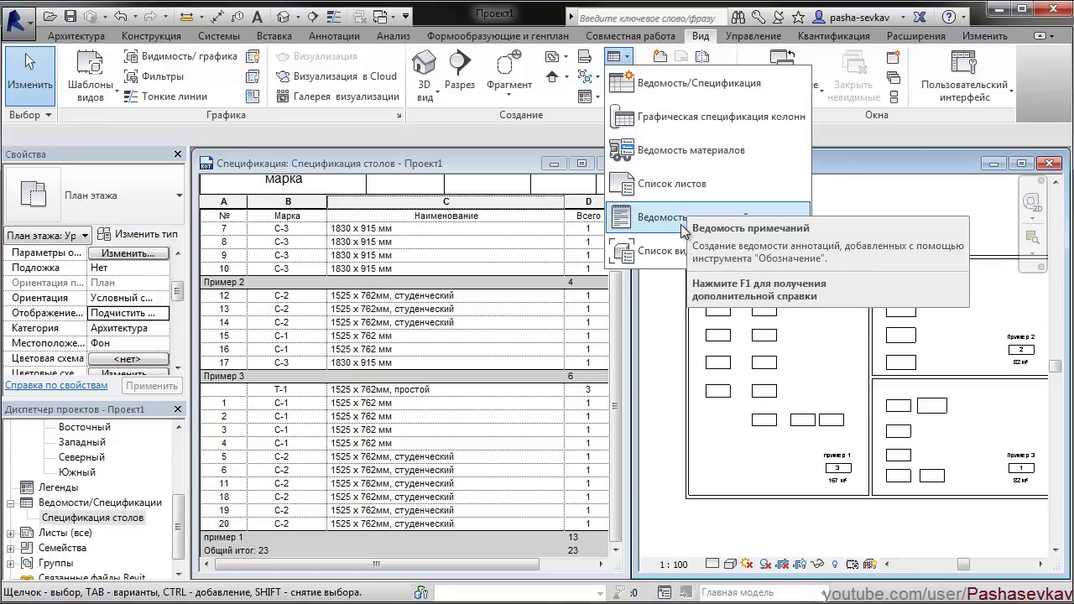
Step: Create a new material takeoff for the Стены category
left_click(659, 159)
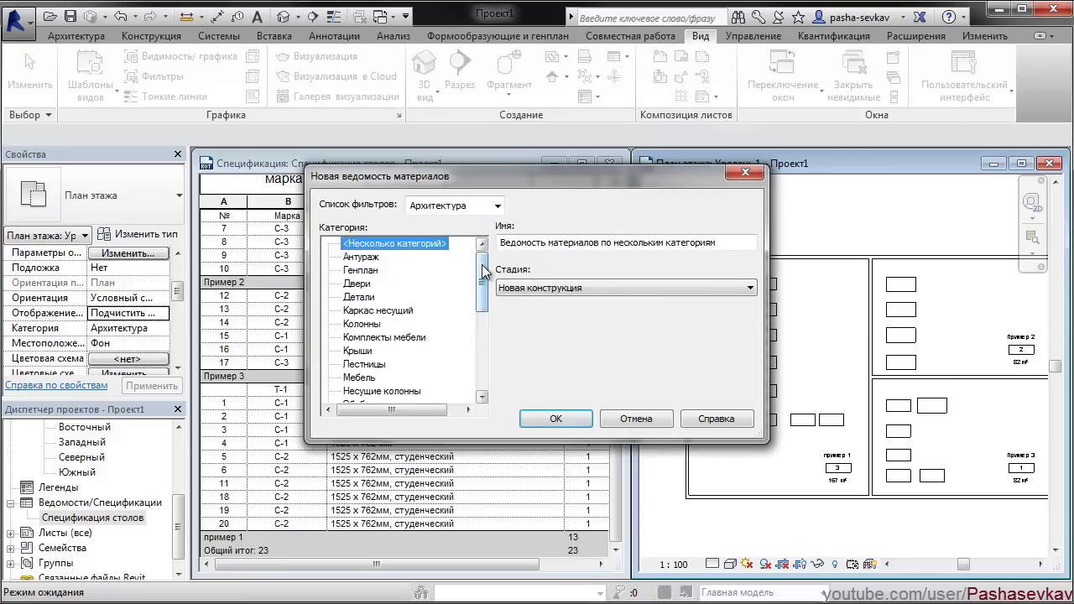
left_click_drag(483, 269, 482, 335)
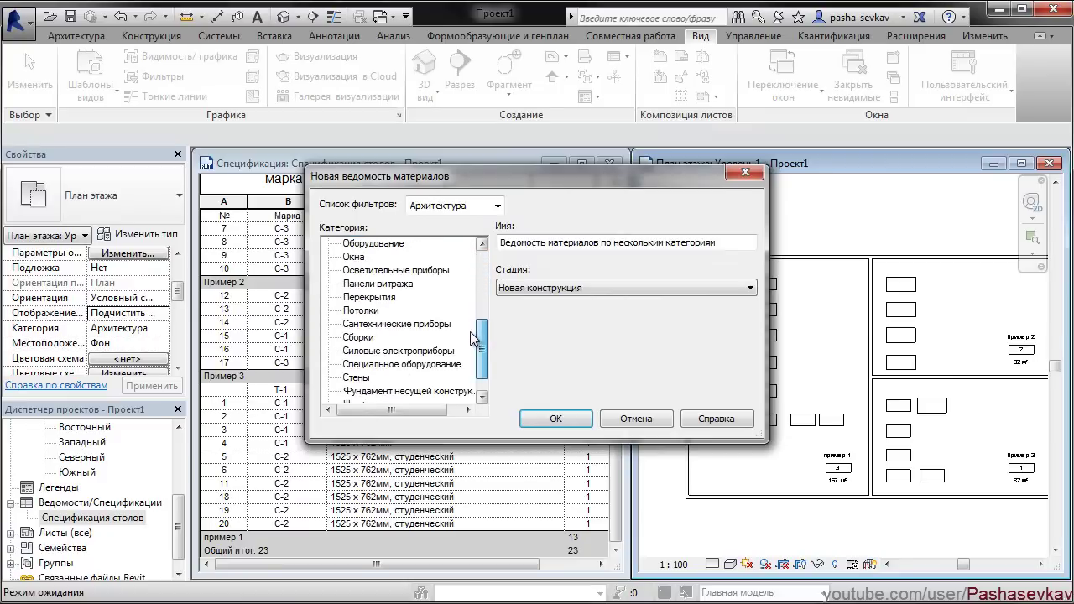
left_click(353, 380)
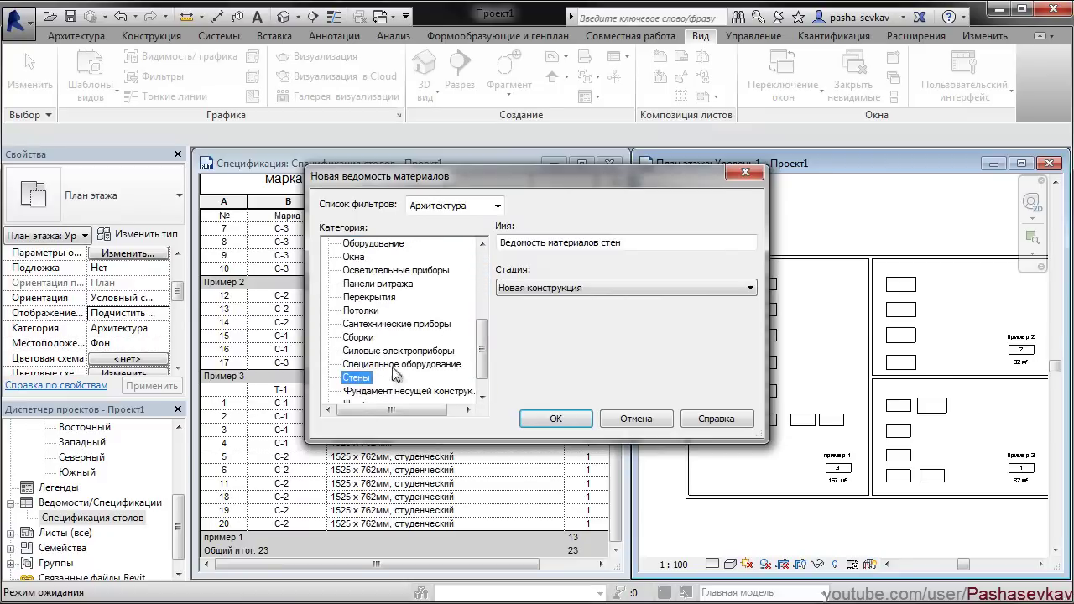
left_click(556, 417)
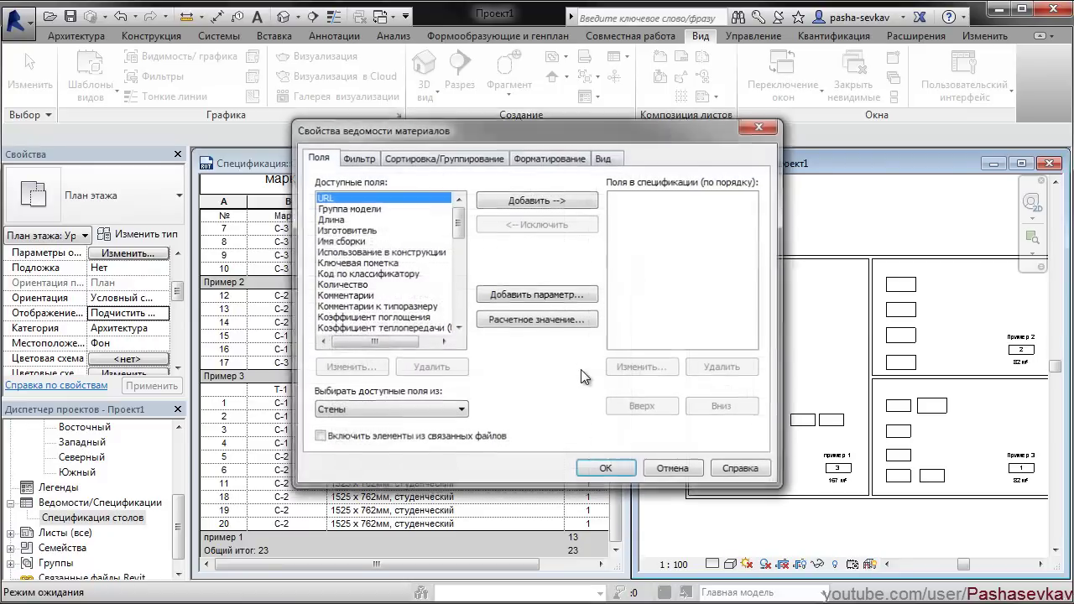
Step: Add the Имя, Площадь, Объем and Комментарии fields, with area before volume and comments last
left_click_drag(457, 225, 459, 263)
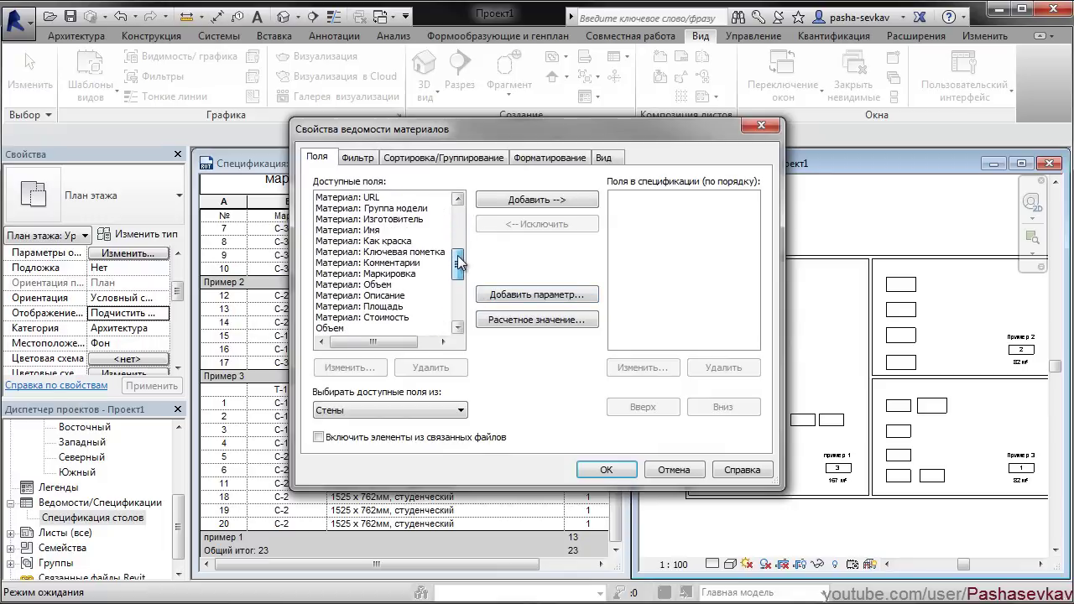
left_click(371, 231)
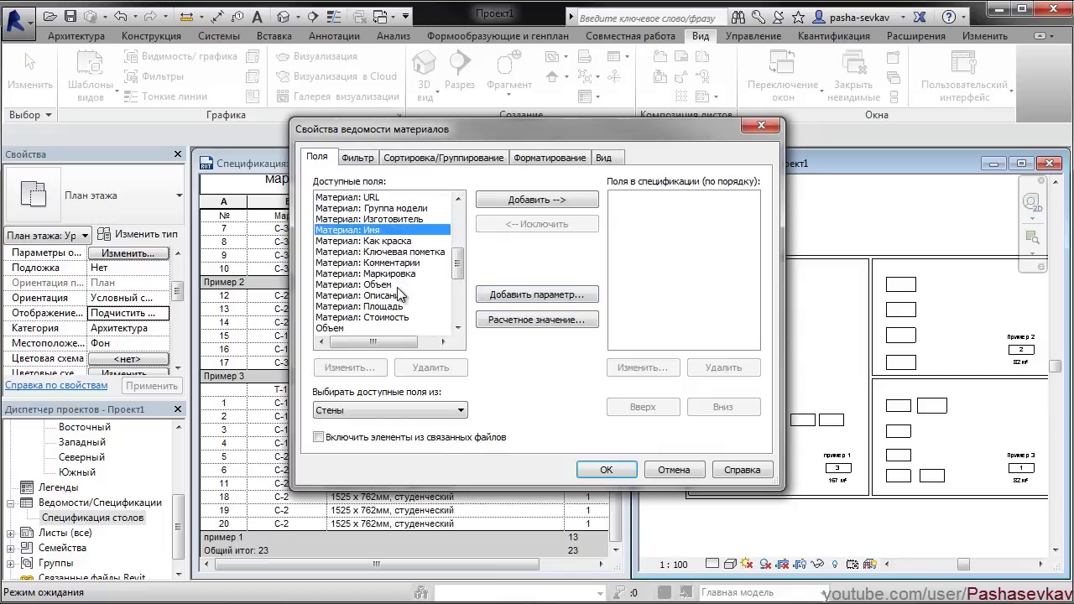
left_click(390, 307, "ctrl")
left_click(401, 284, "ctrl")
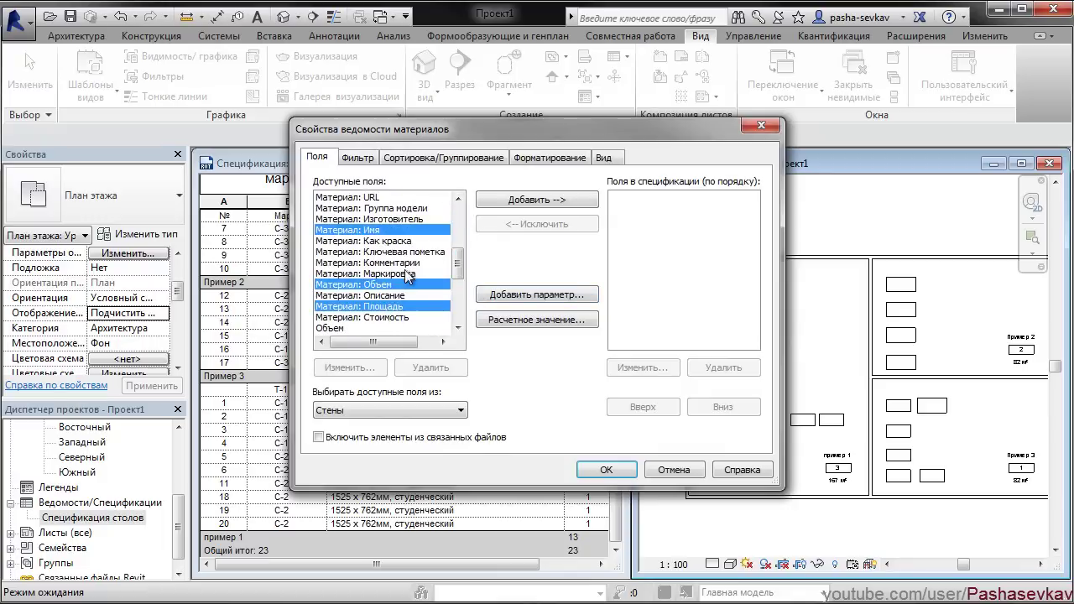
left_click(419, 267, "ctrl")
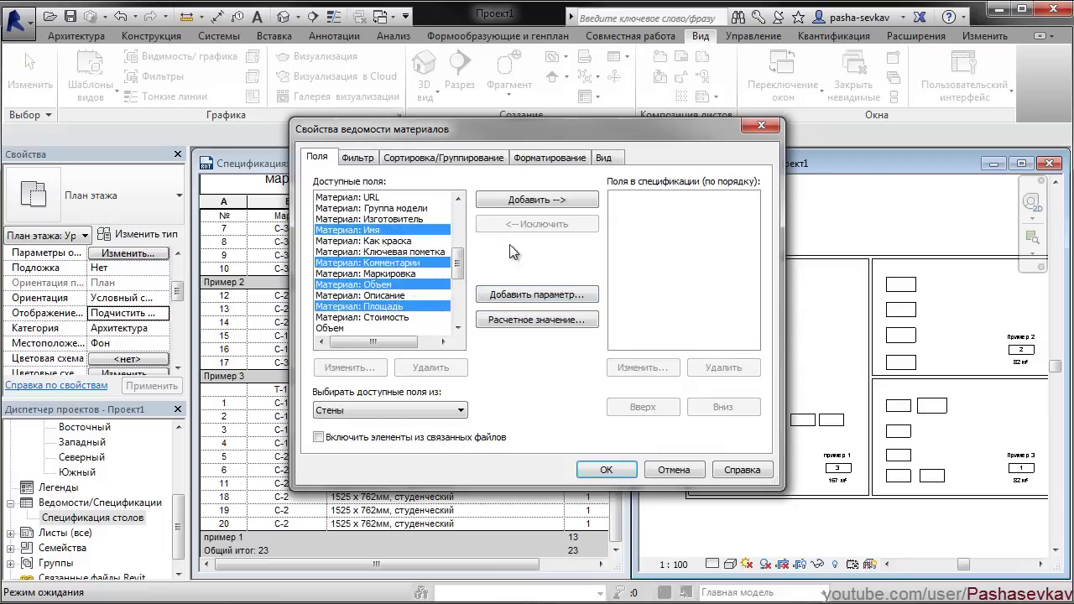
left_click(527, 200)
left_click(703, 206)
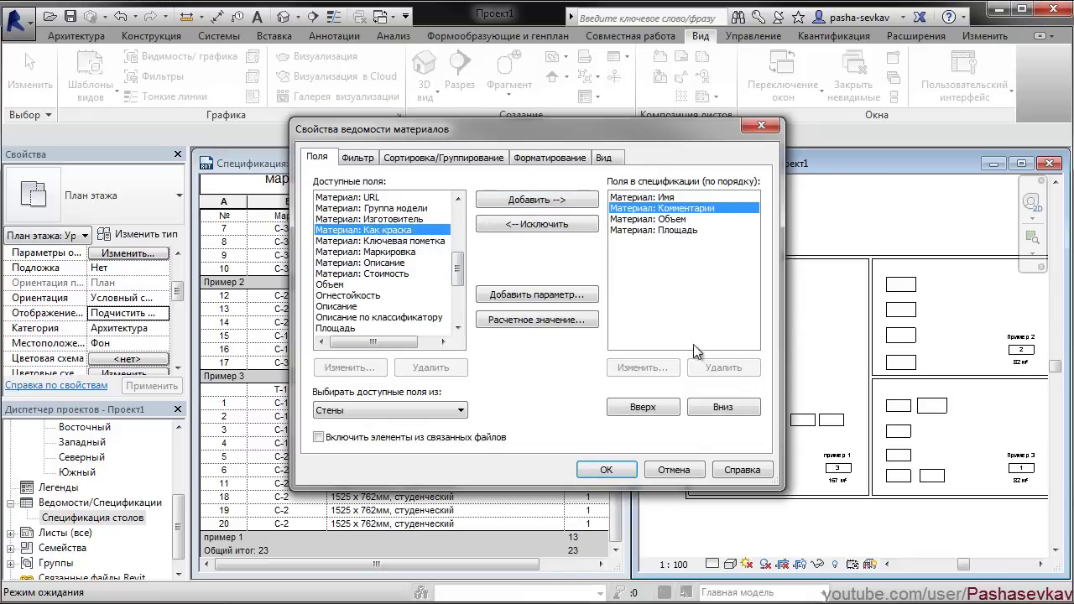
left_click(717, 406)
left_click(717, 406)
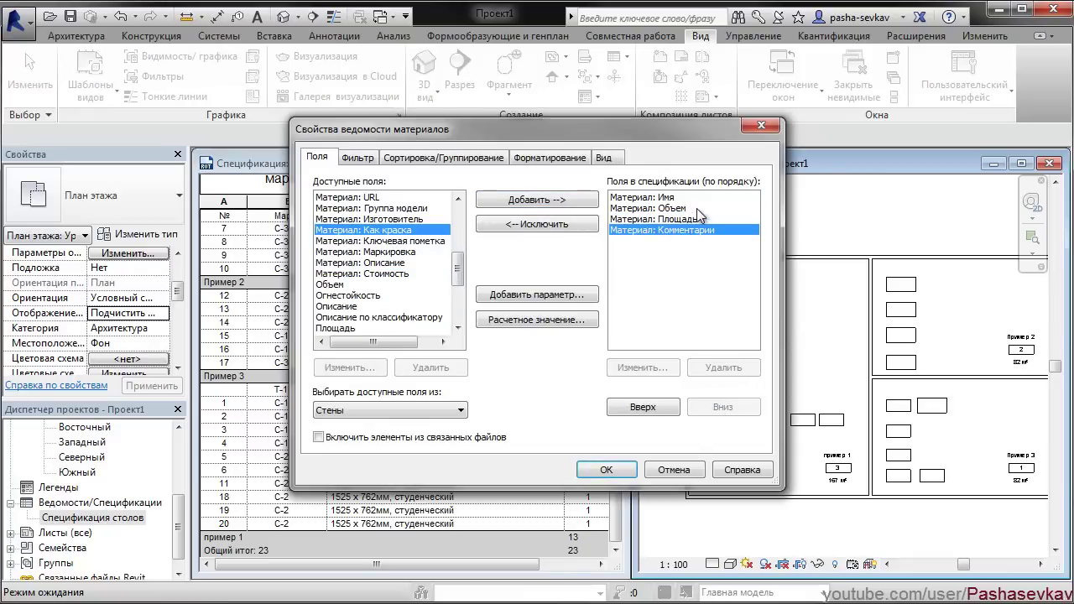
left_click(671, 219)
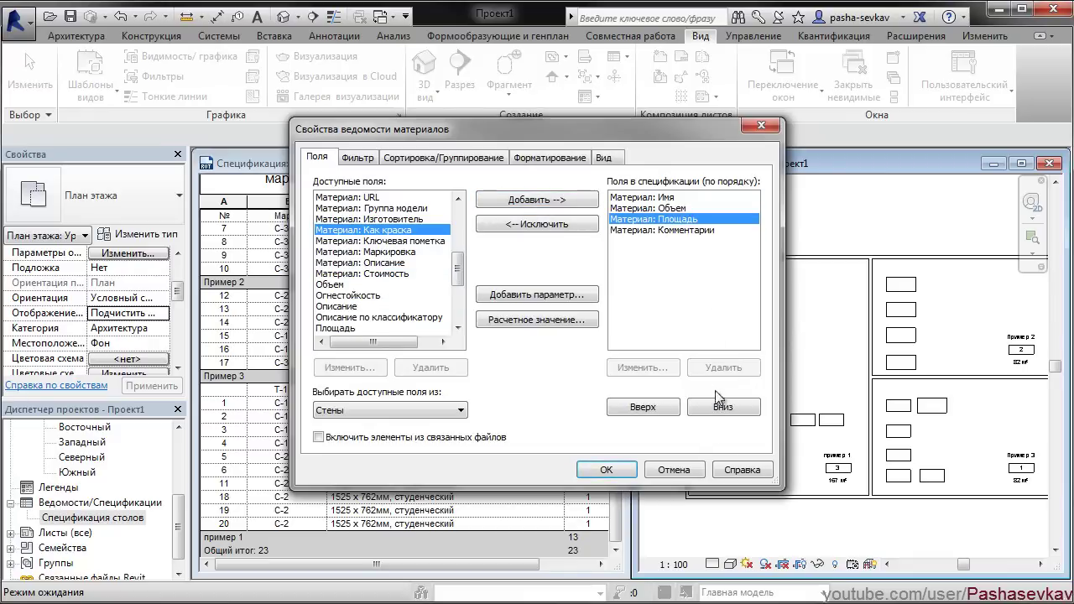
left_click(653, 408)
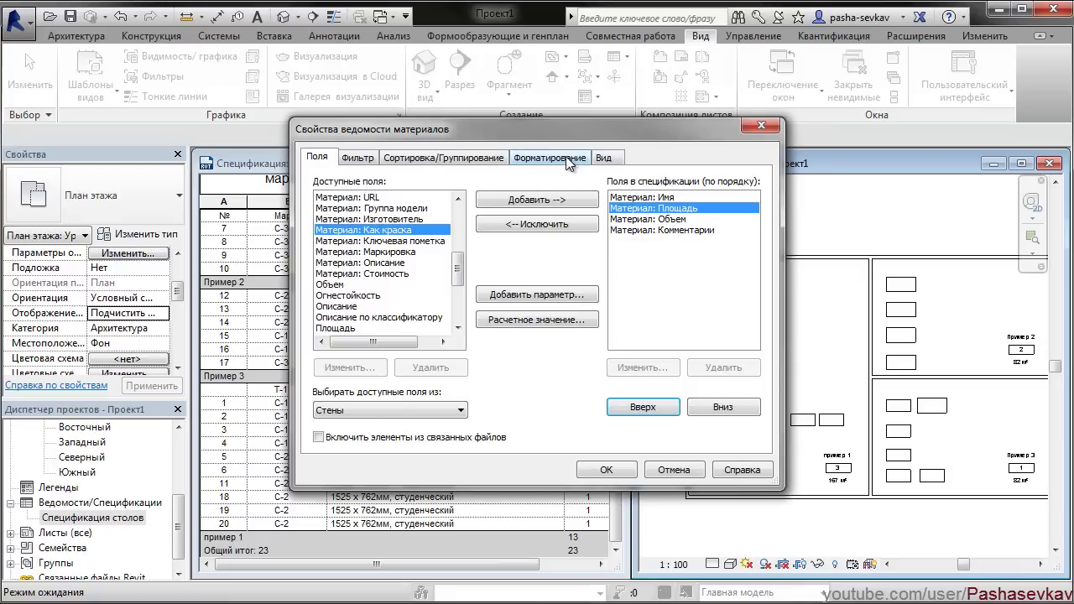
left_click(618, 470)
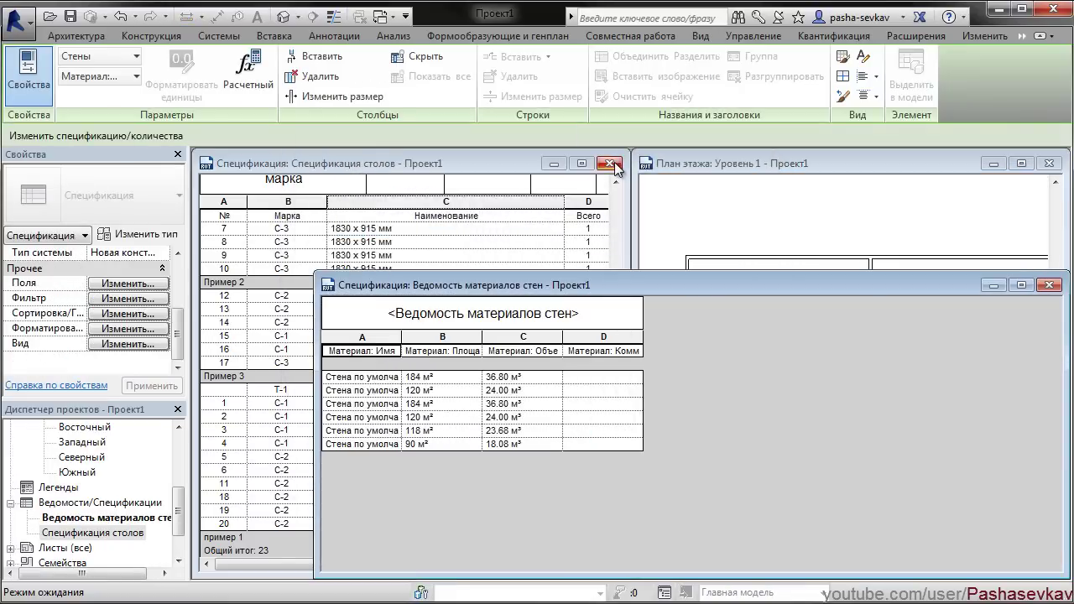
Step: Close the table schedule window and tile the open views side by side
left_click(609, 163)
left_click(700, 36)
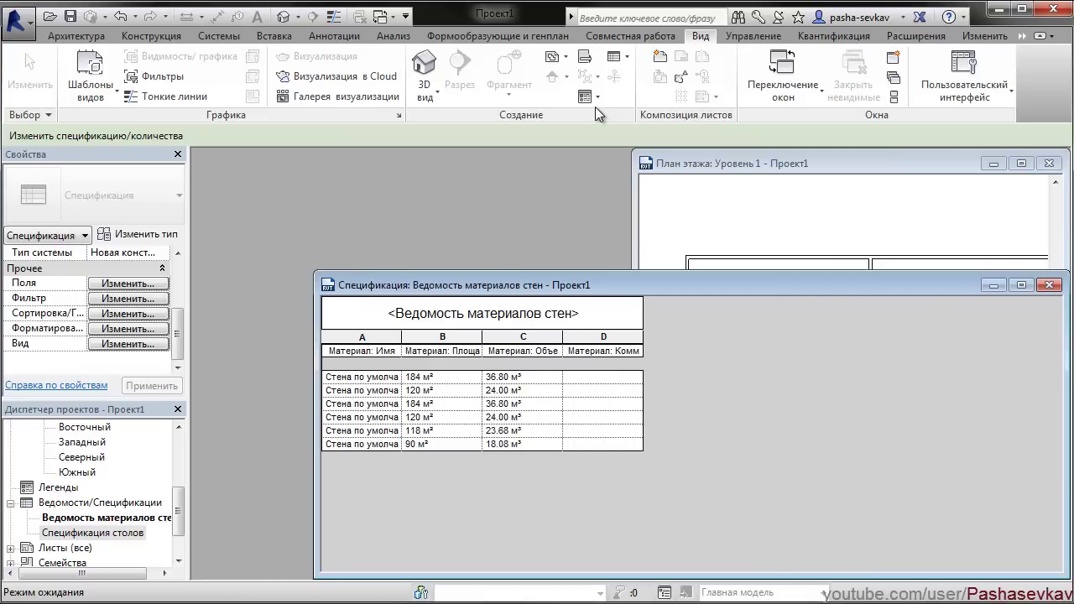
left_click(893, 97)
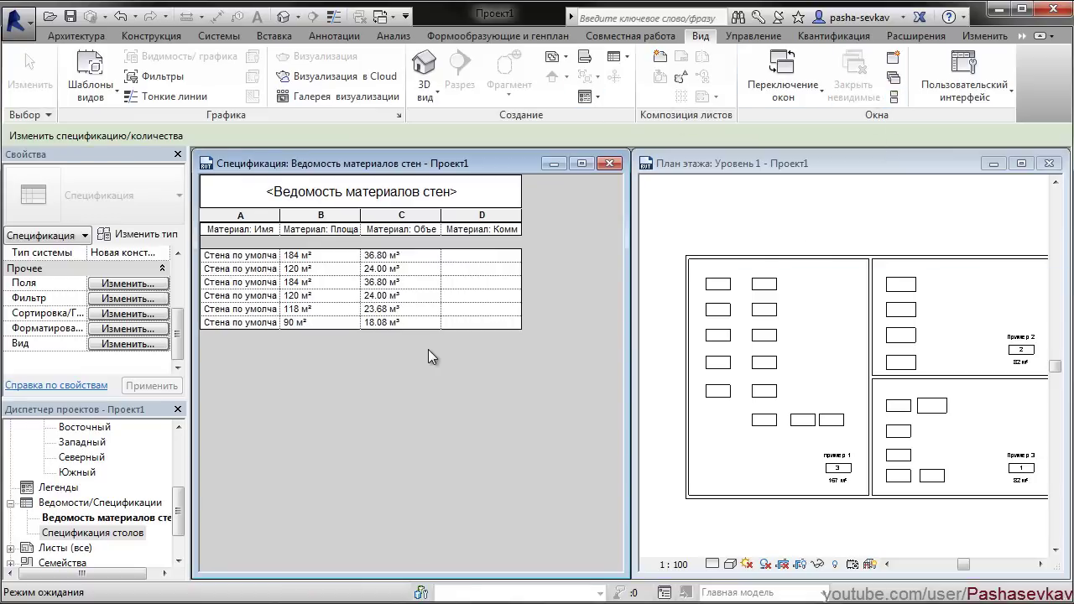
Step: Widen the name column and group the takeoff by material name without itemizing every instance
left_click(358, 299)
left_click_drag(279, 235, 318, 235)
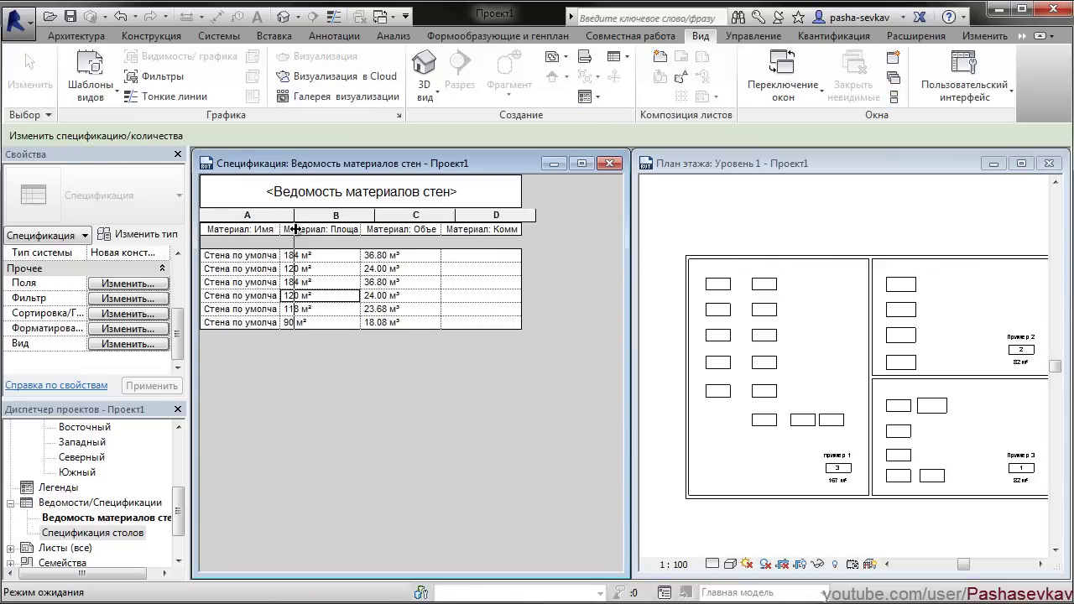
left_click(118, 518)
left_click(131, 299)
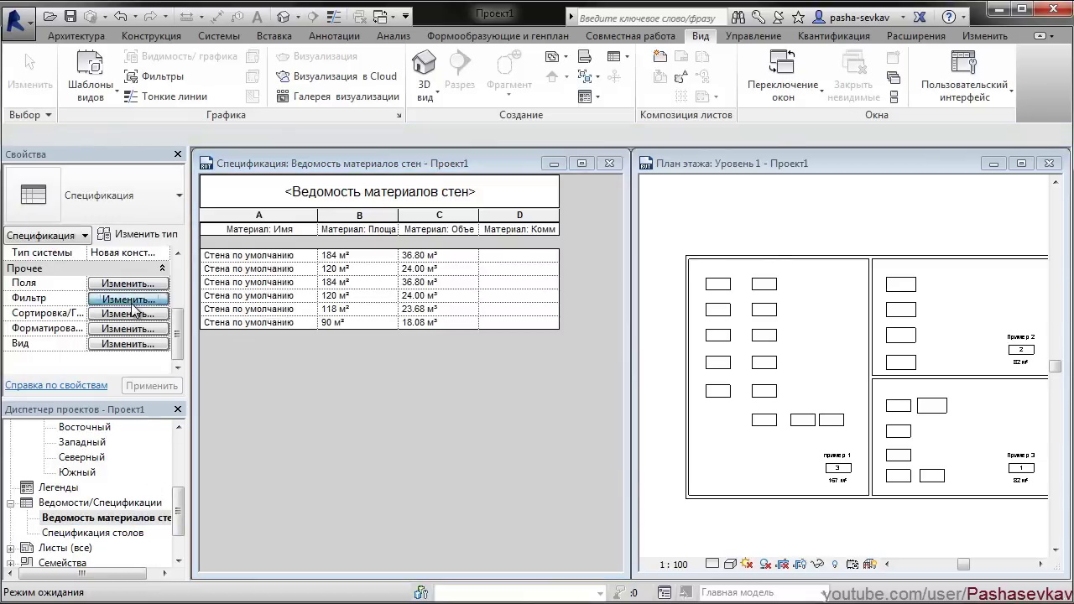
left_click_drag(513, 132, 752, 141)
left_click(690, 165)
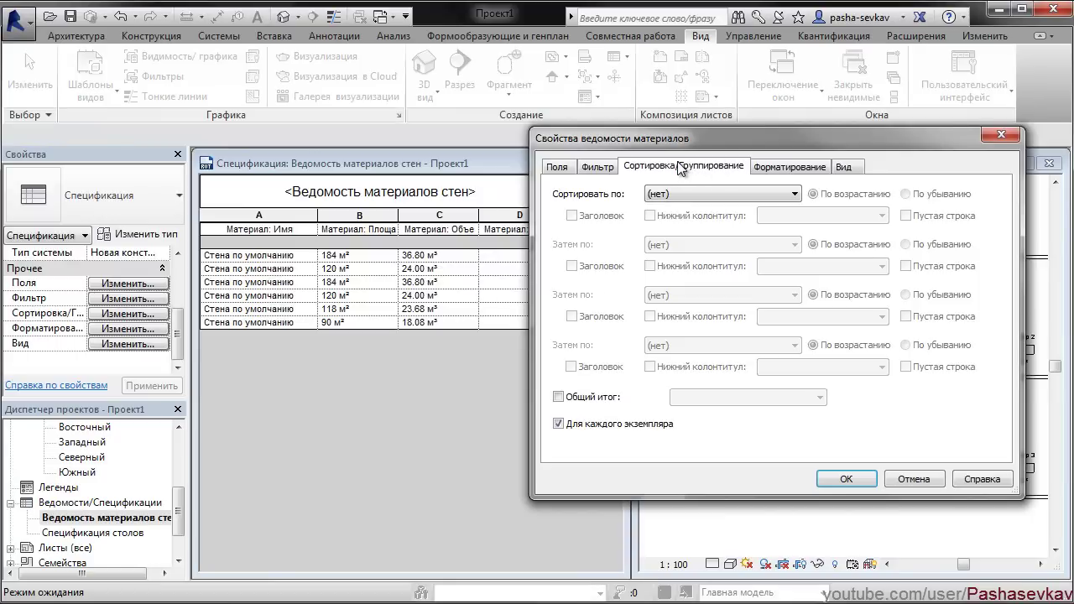
left_click(685, 194)
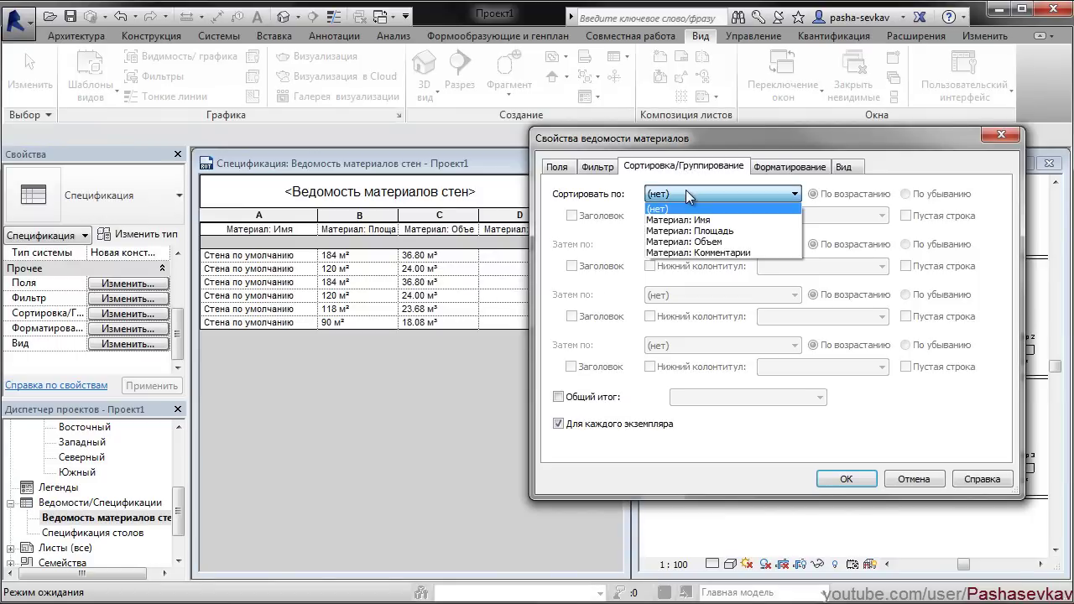
left_click(727, 221)
left_click(594, 424)
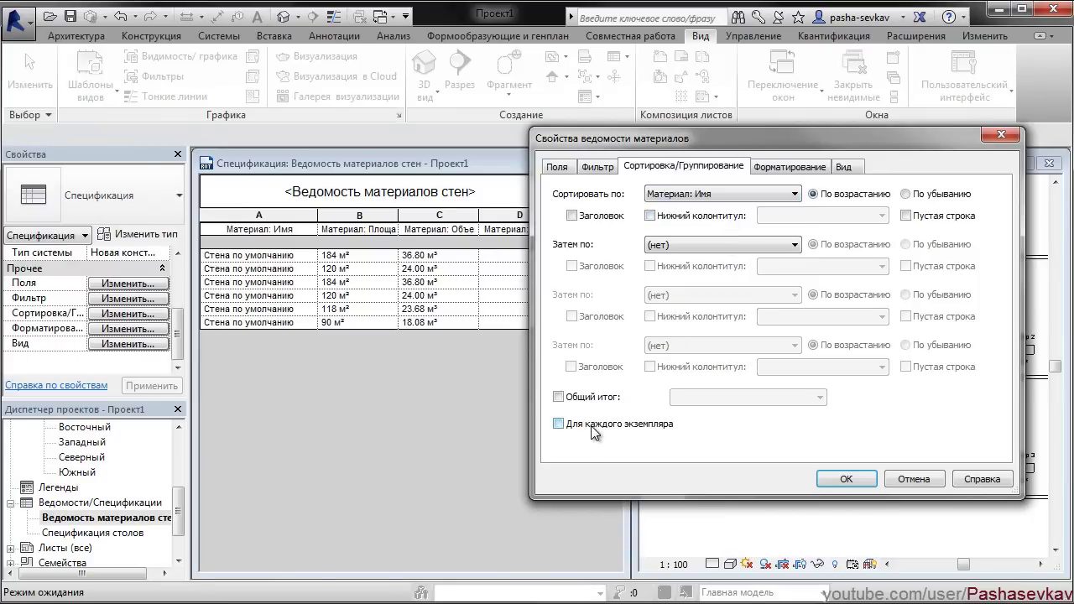
left_click(841, 479)
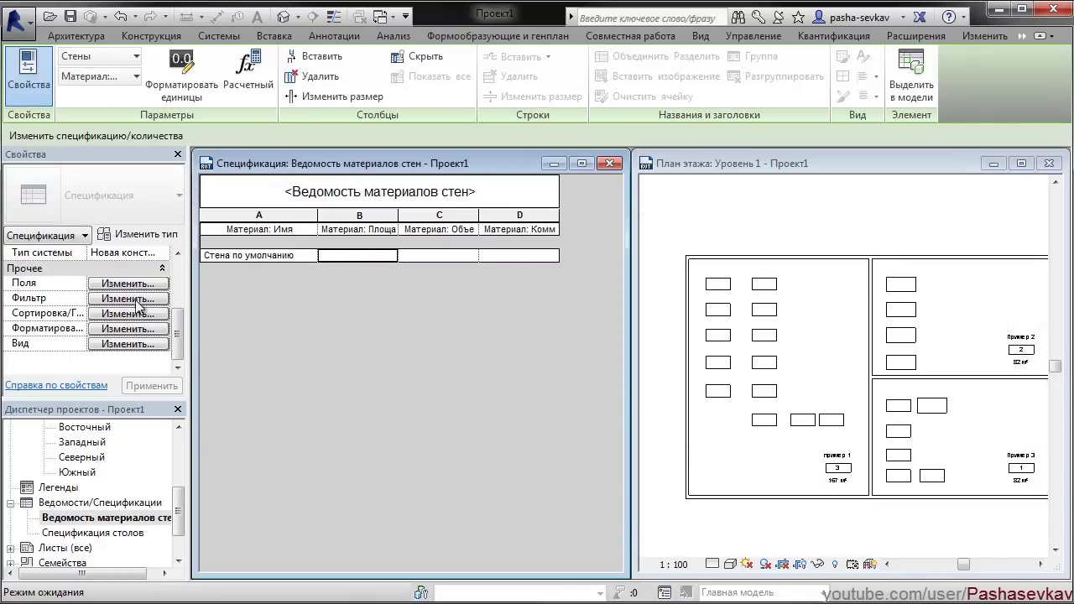
Step: Turn on totals for Материал: Площадь and Материал: Объем, then return to the floor plan
left_click(128, 328)
left_click(625, 217)
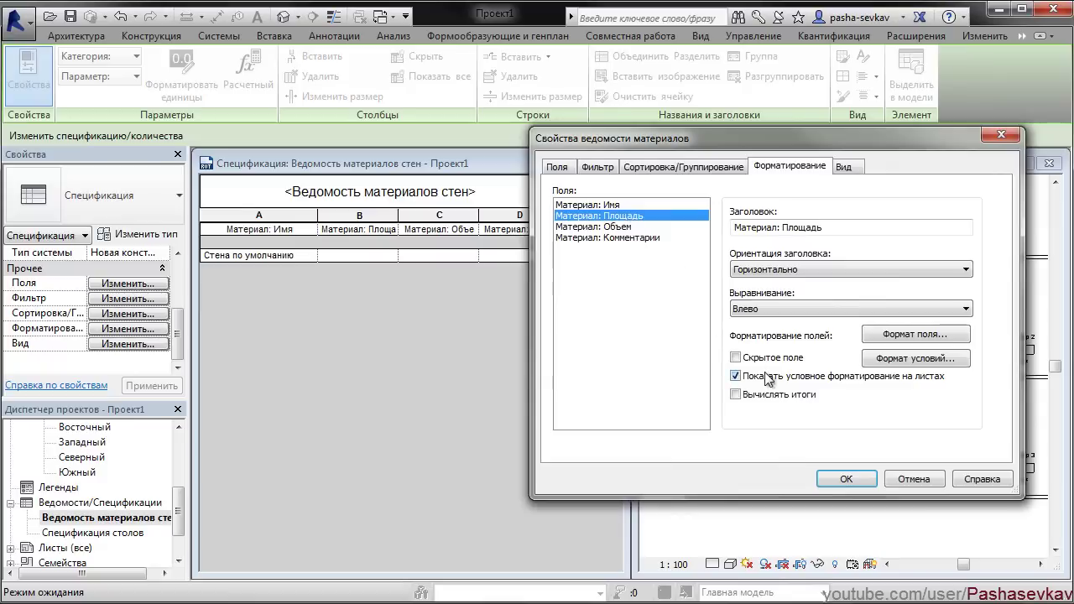
left_click(735, 394)
left_click(635, 227)
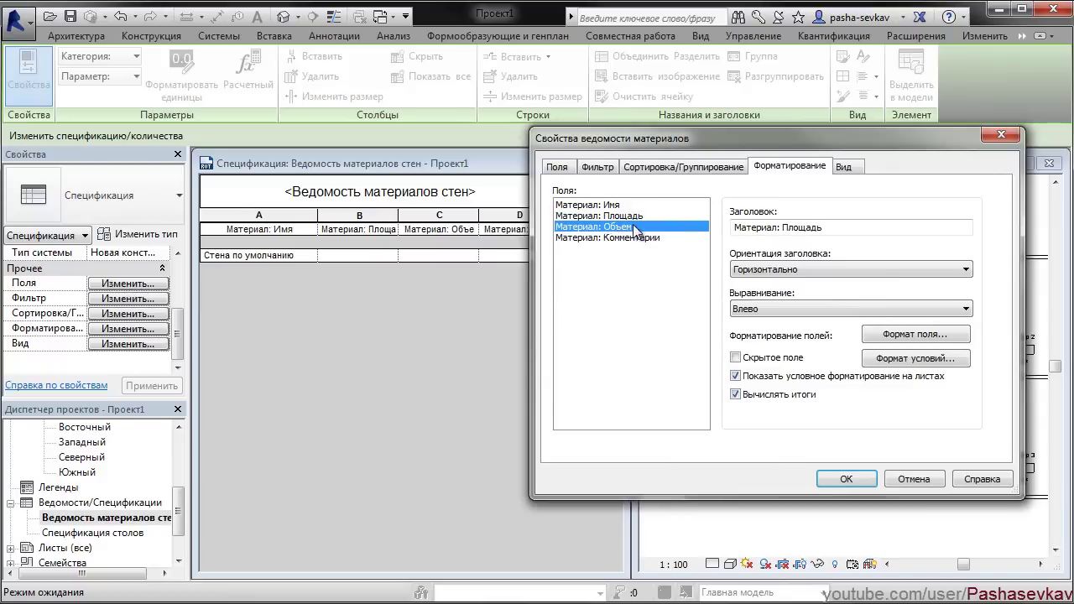
left_click(735, 395)
left_click(846, 479)
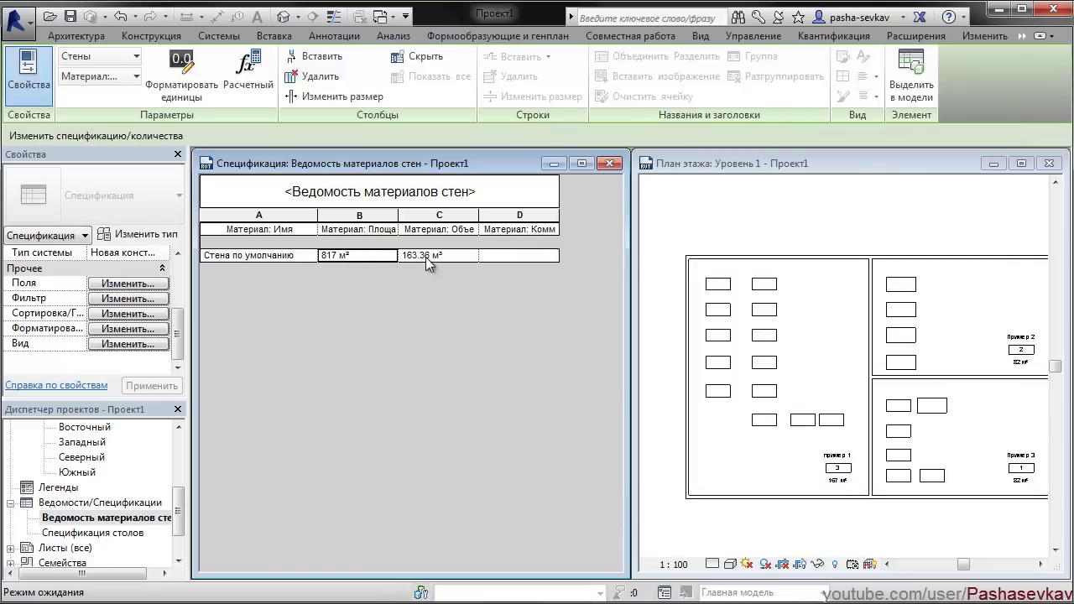
left_click(875, 330)
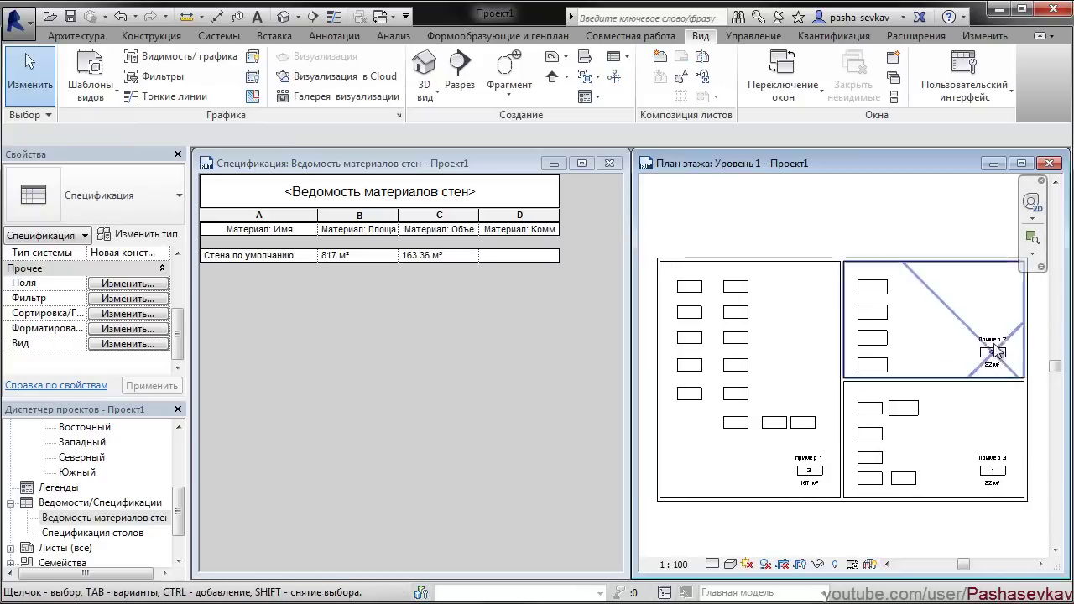
Step: Change the middle and left walls to CW 102-85-215p and one wall to the 350 mm three-layer panel
left_click(842, 335)
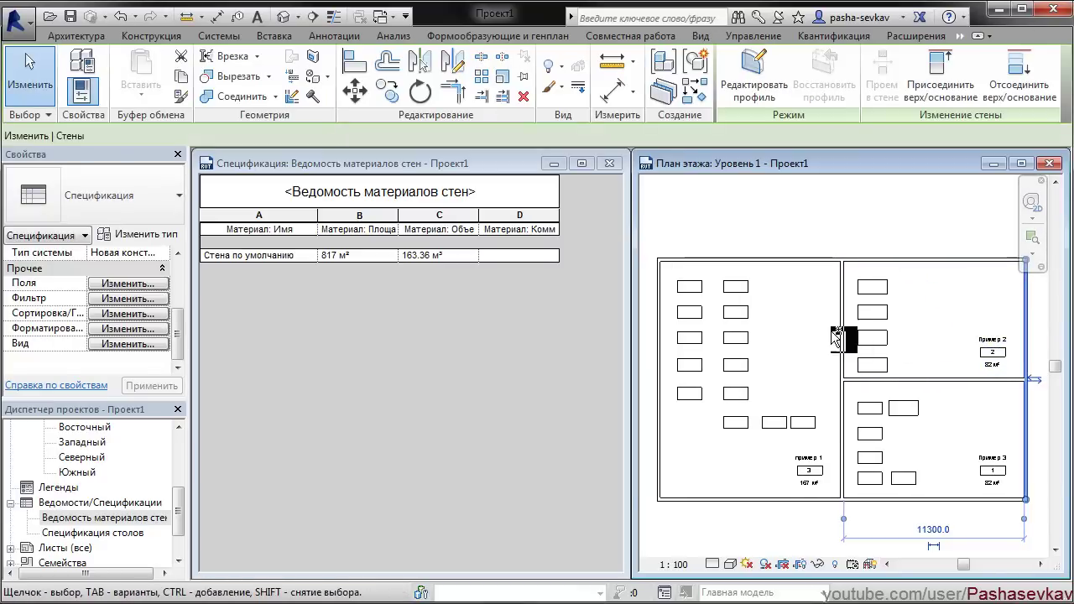
left_click(659, 311, "ctrl")
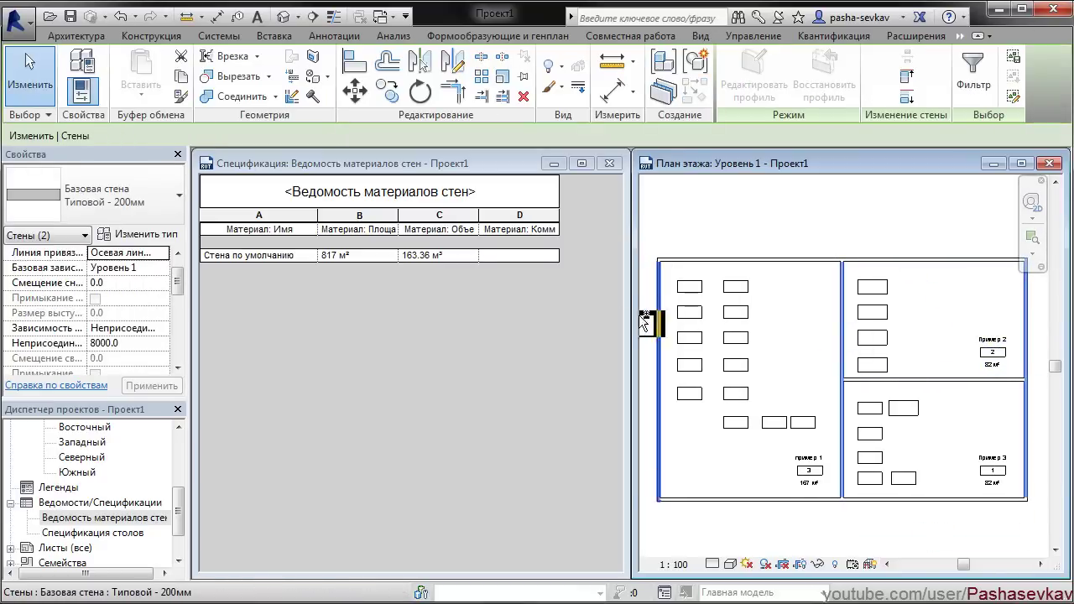
left_click(94, 202)
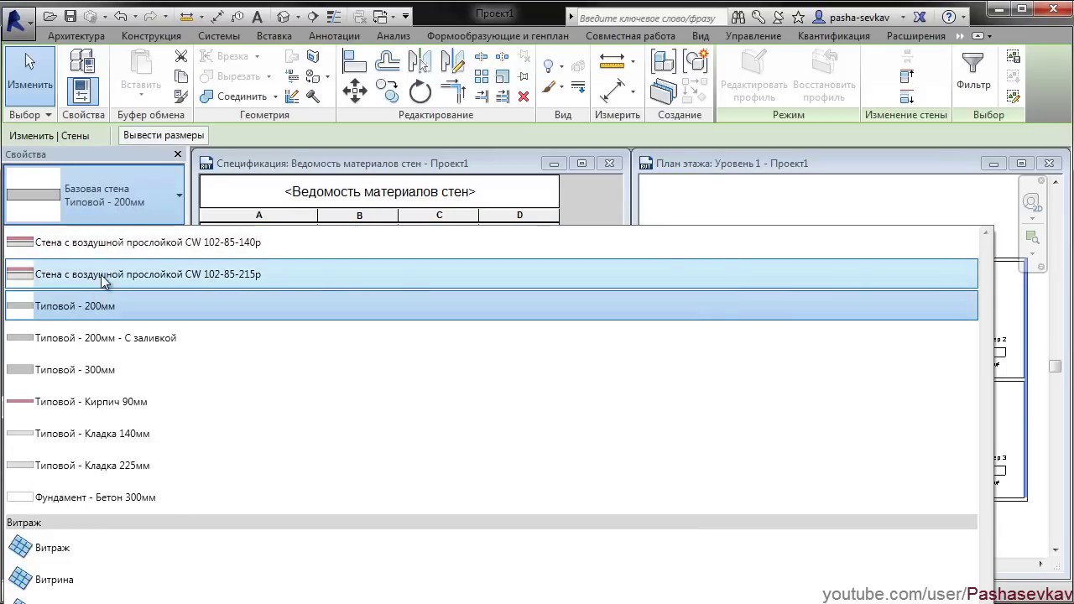
left_click(102, 274)
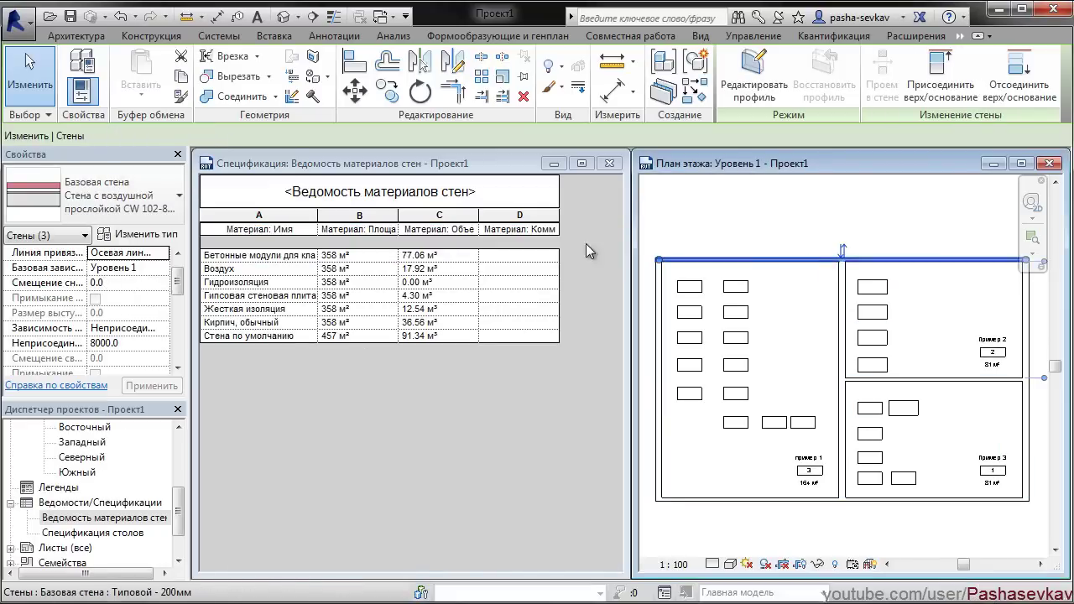
key("ctrl+z")
left_click(134, 195)
scroll(90, 303, "up", 2)
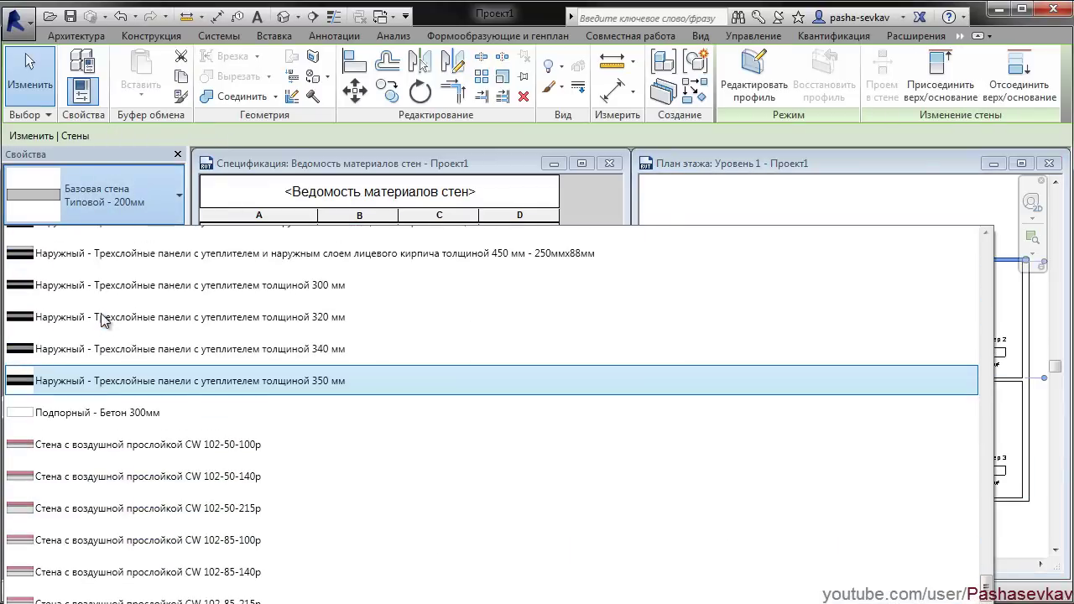
left_click(89, 378)
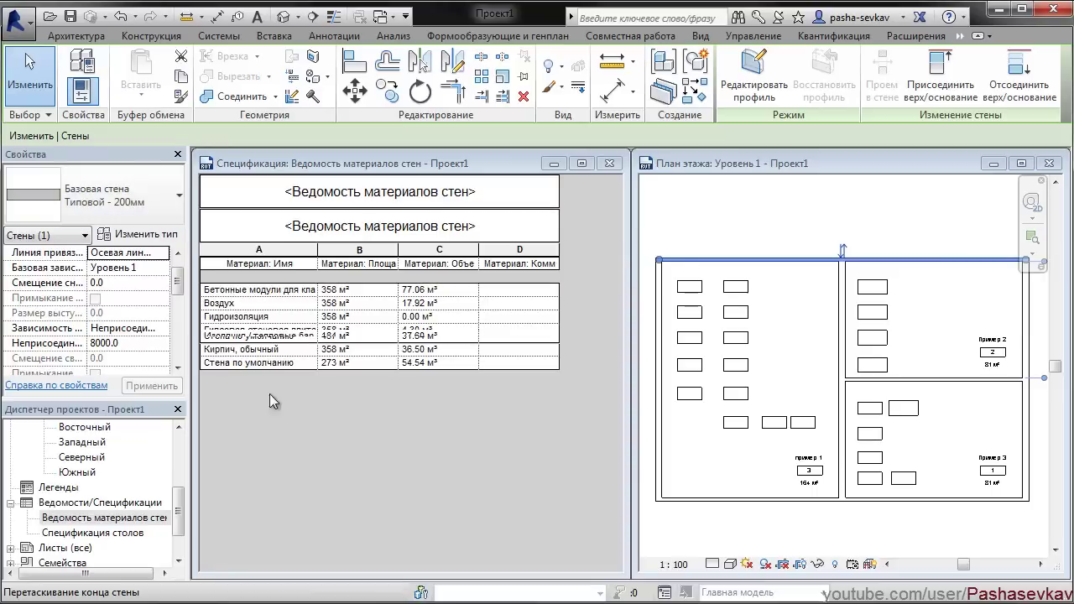
Step: Change the bottom outer wall to the 510 mm brick facade type
left_click(770, 497)
left_click(92, 202)
scroll(105, 323, "up", 2)
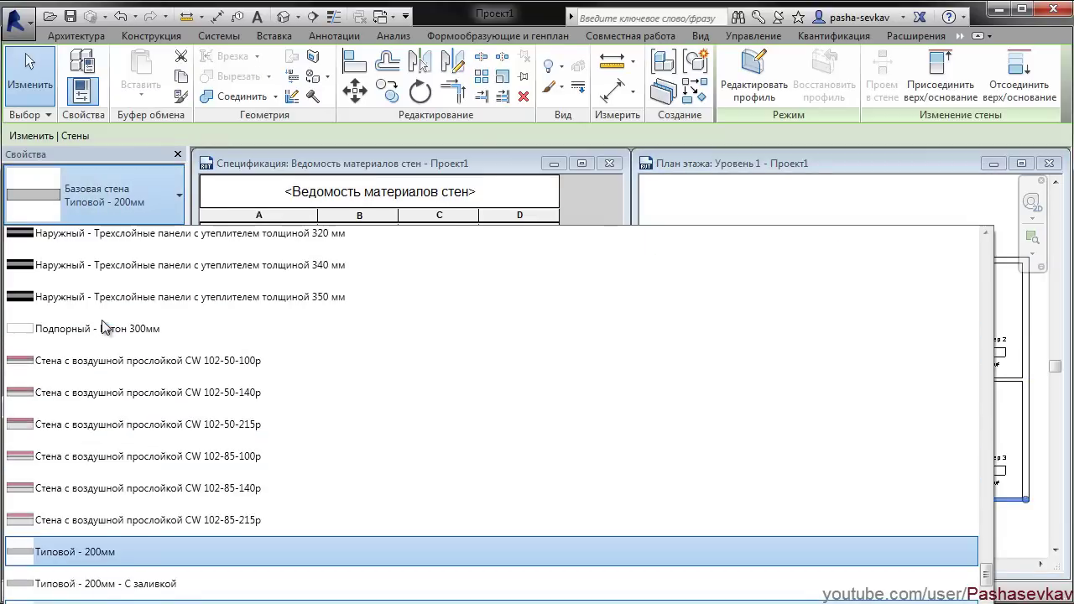
scroll(106, 336, "up", 3)
scroll(103, 360, "up", 2)
scroll(126, 377, "up", 2)
scroll(140, 390, "up", 2)
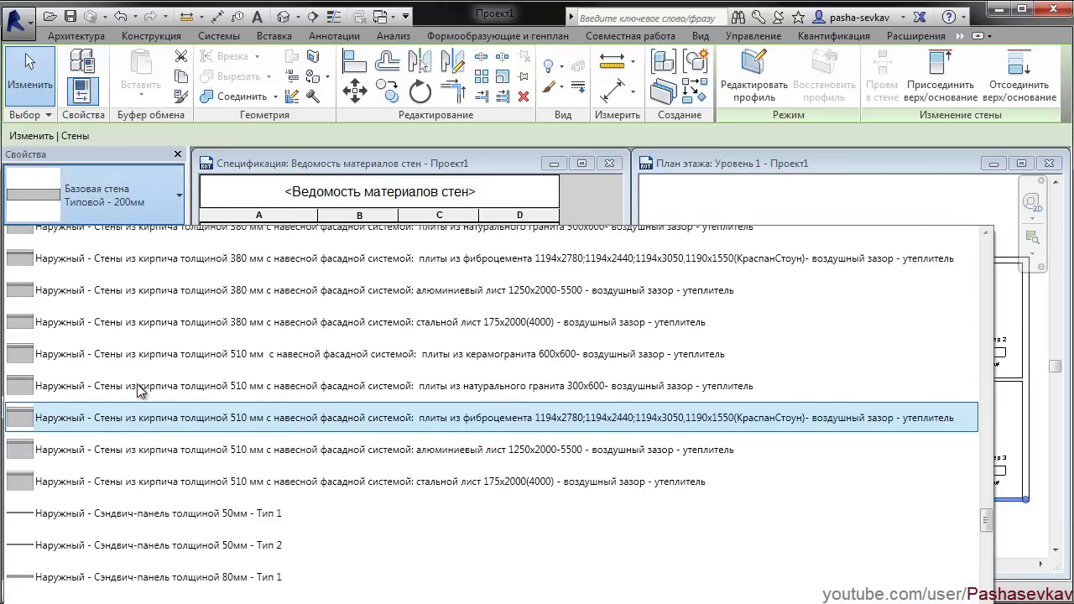
left_click(121, 462)
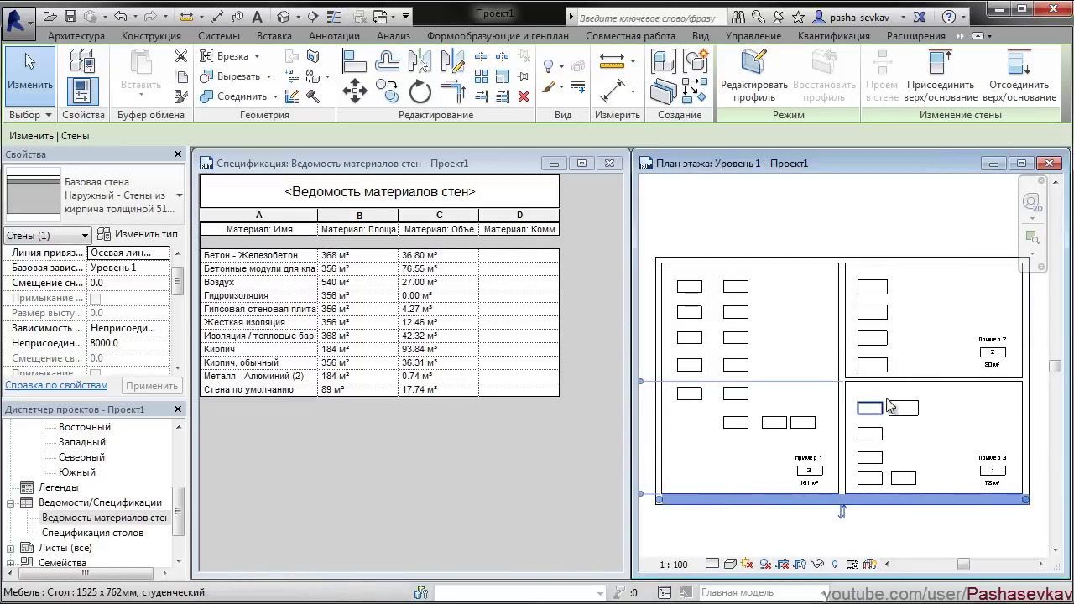
Step: Change the middle horizontal wall to a sandwich panel type and return to the takeoff
left_click(931, 380)
left_click(104, 220)
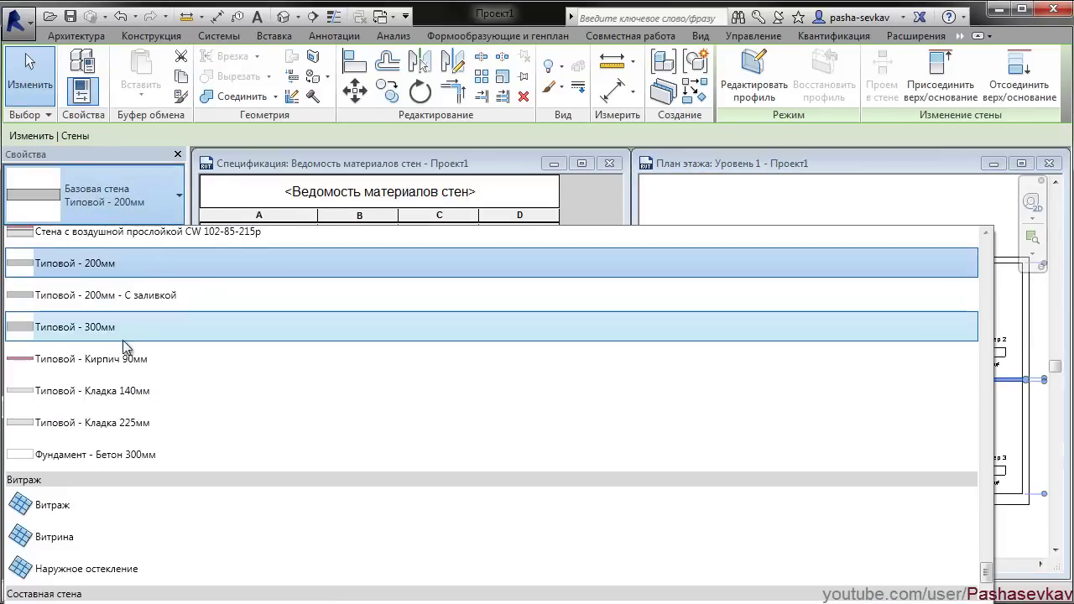
scroll(122, 340, "up", 3)
scroll(126, 340, "up", 3)
scroll(137, 343, "up", 3)
scroll(137, 343, "up", 3)
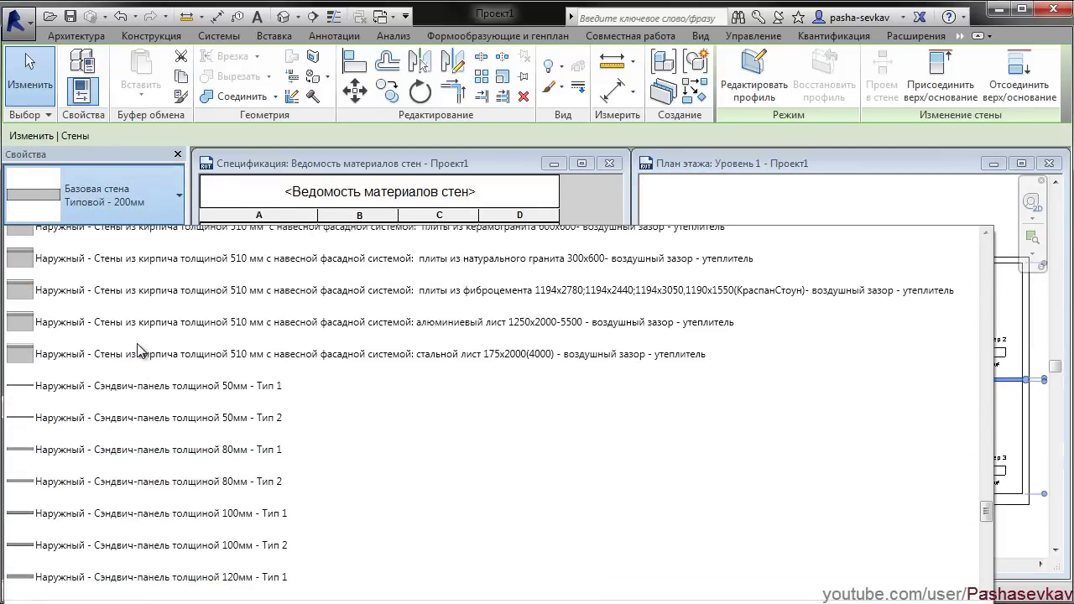
scroll(168, 491, "down", 2)
left_click(168, 491)
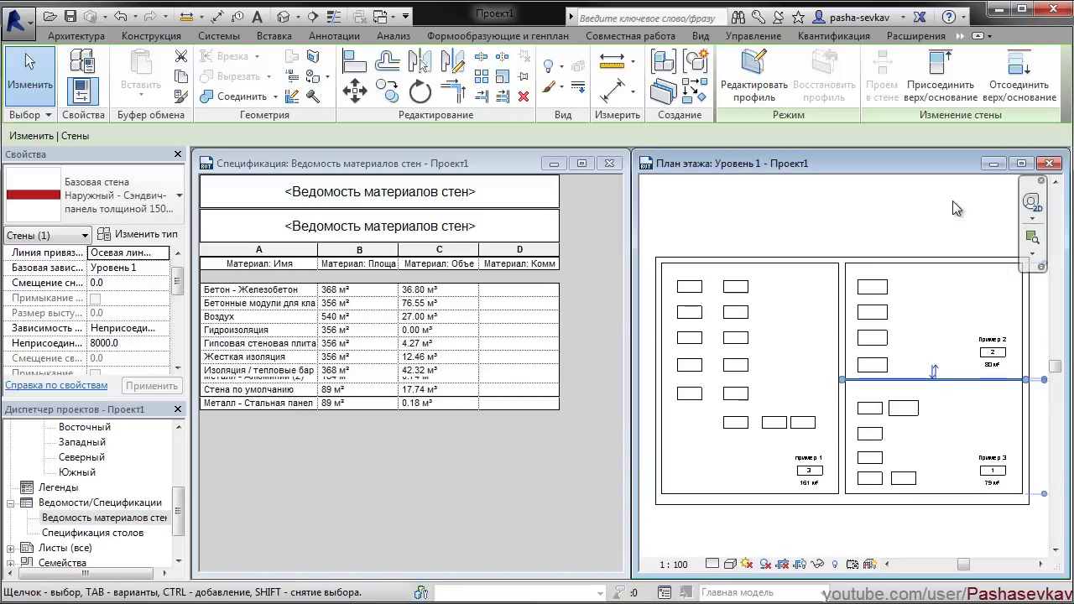
left_click(834, 197)
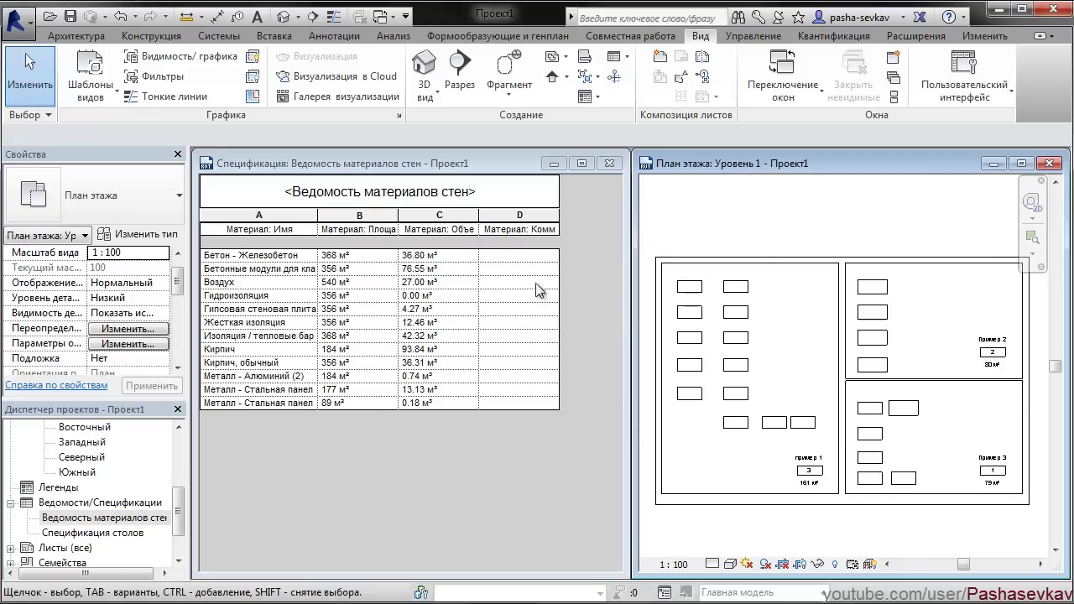
middle_click_drag(940, 369, 953, 368)
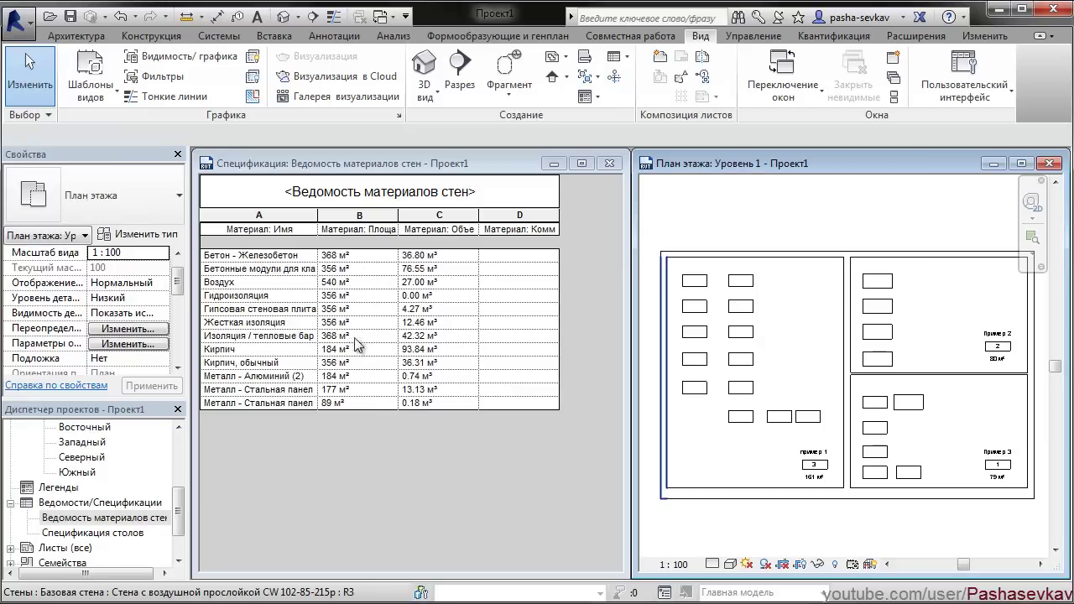
left_click(353, 312)
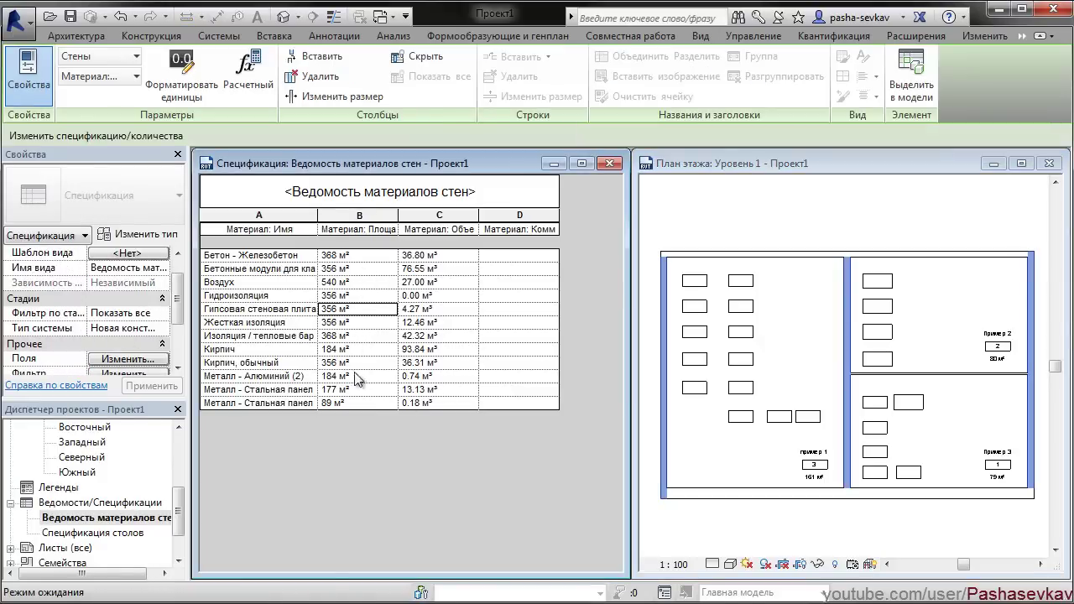
Step: Override project units for the area field and round it to 2 decimal places
scroll(140, 353, "down", 3)
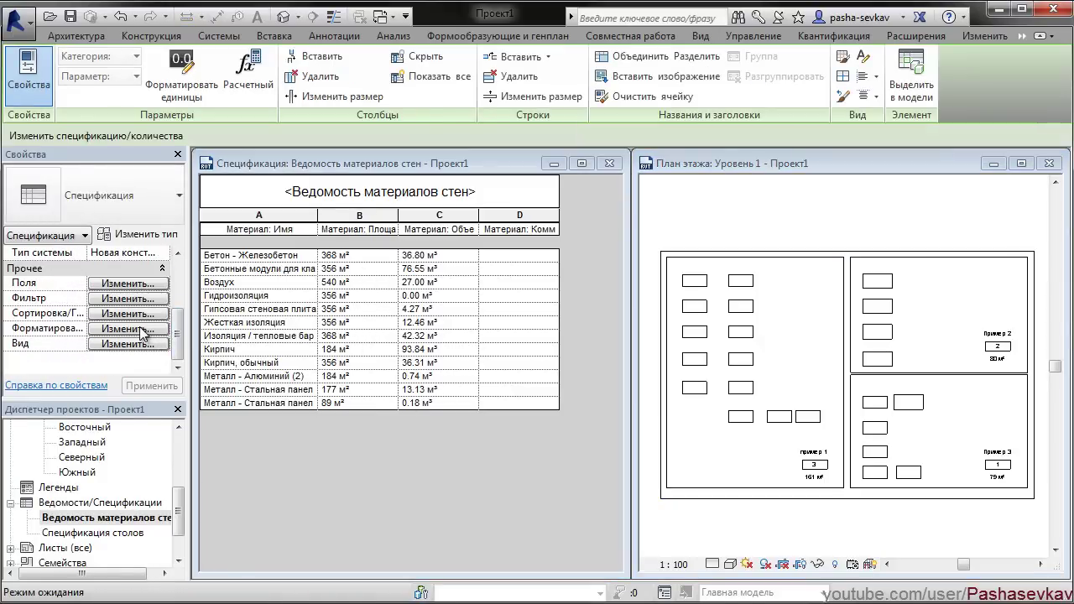
left_click(142, 330)
left_click(671, 227)
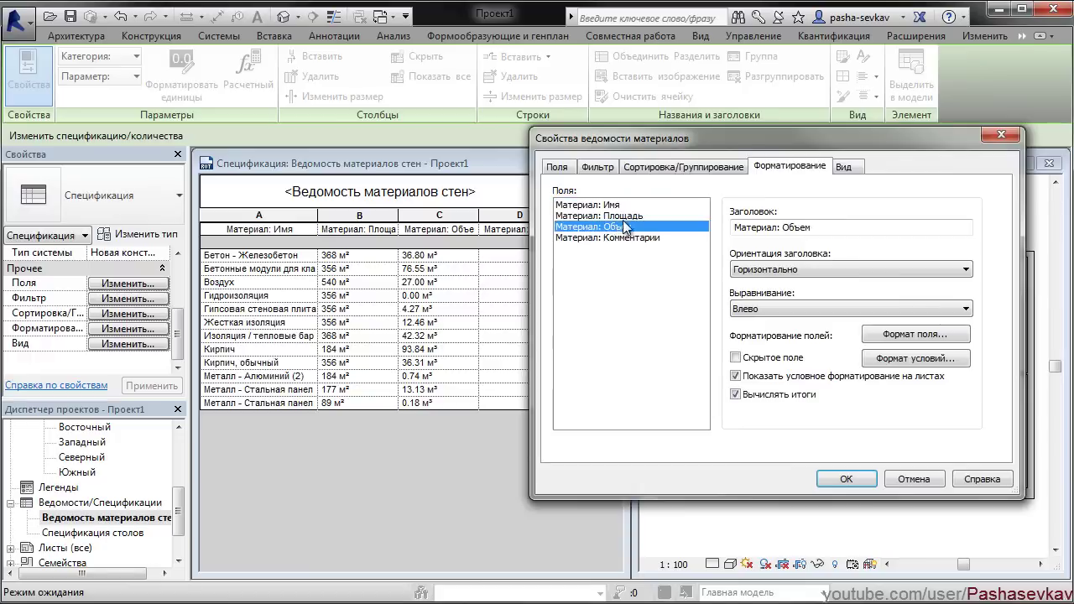
left_click(638, 216)
left_click(912, 335)
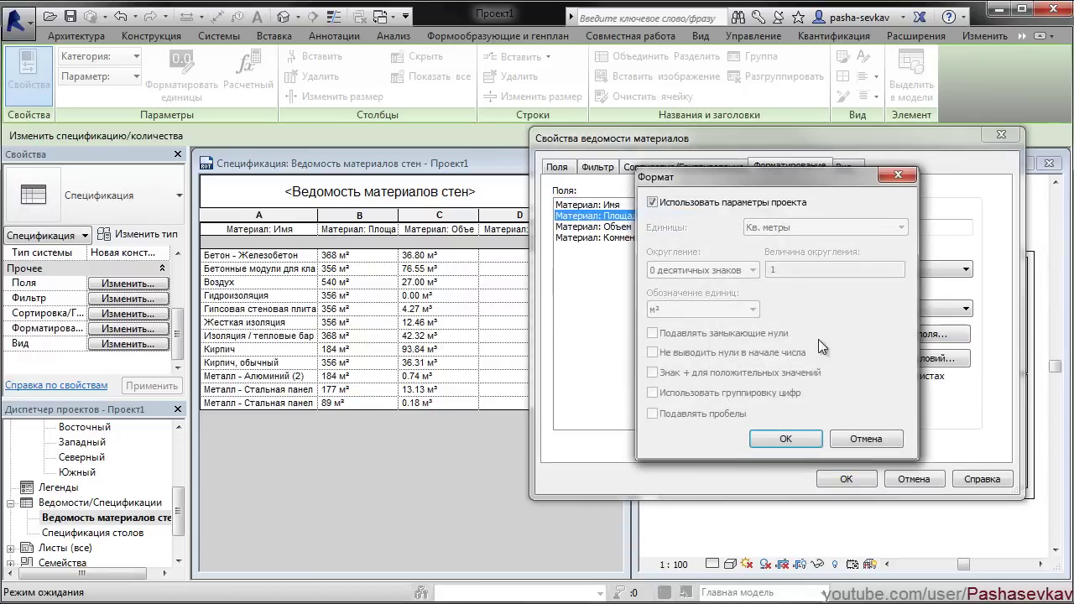
left_click(654, 203)
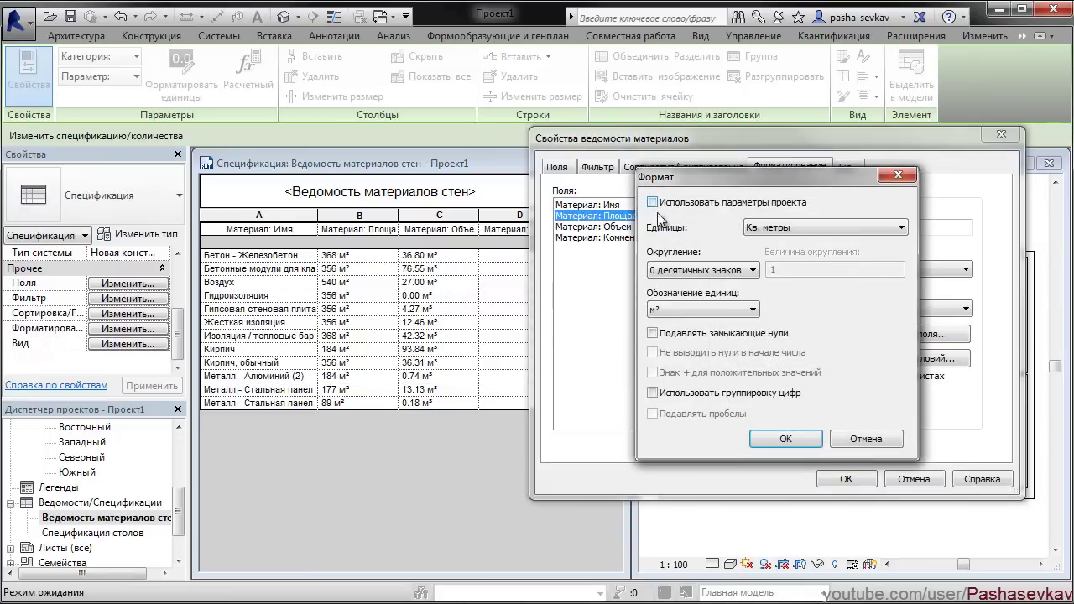
left_click(684, 312)
left_click(663, 321)
left_click(690, 272)
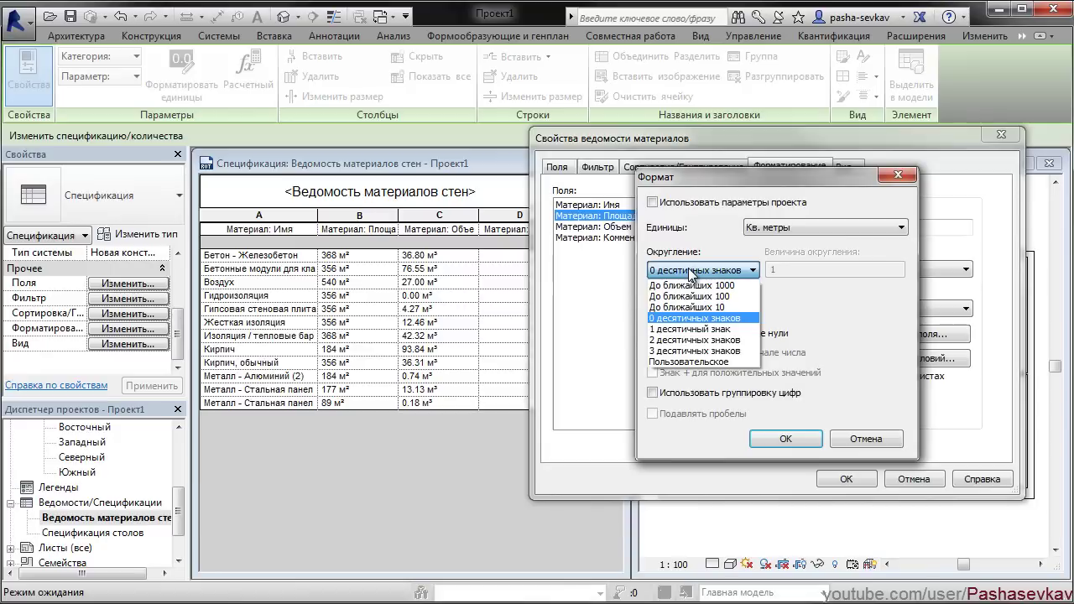
left_click(693, 340)
left_click(793, 438)
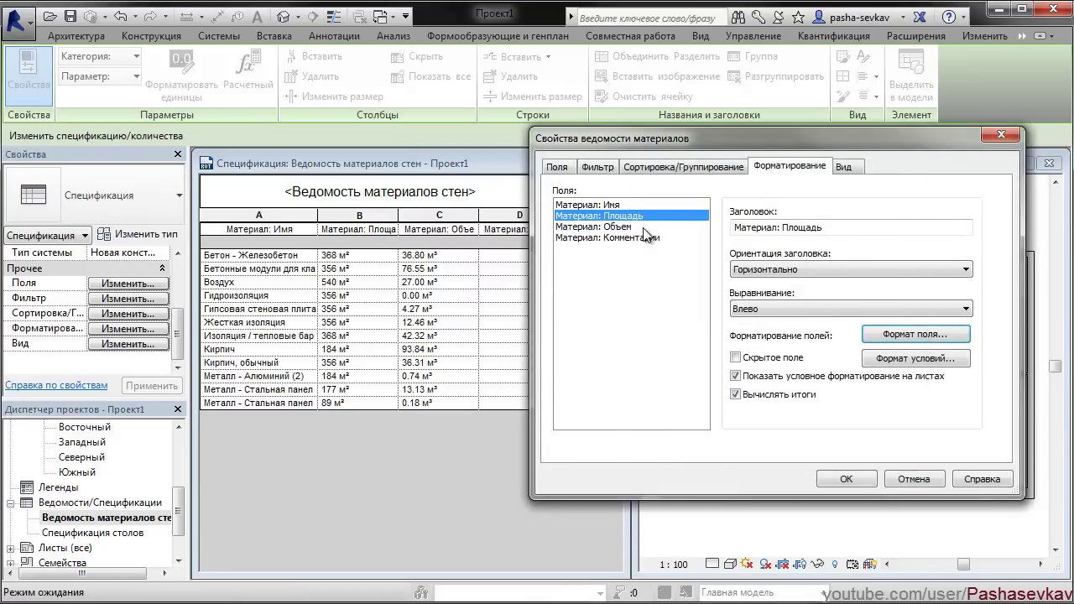
Step: Set volume rounding to 2 decimals, apply the formatting, and locate the Кирпич wall on the plan
left_click(644, 228)
left_click(915, 334)
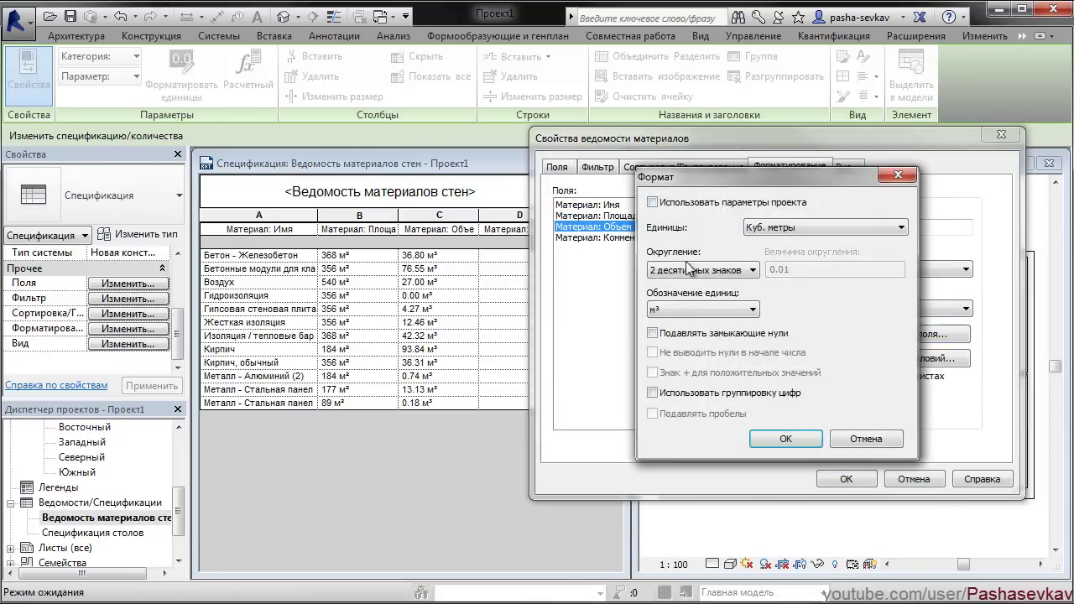
left_click(689, 270)
left_click(690, 271)
left_click(793, 440)
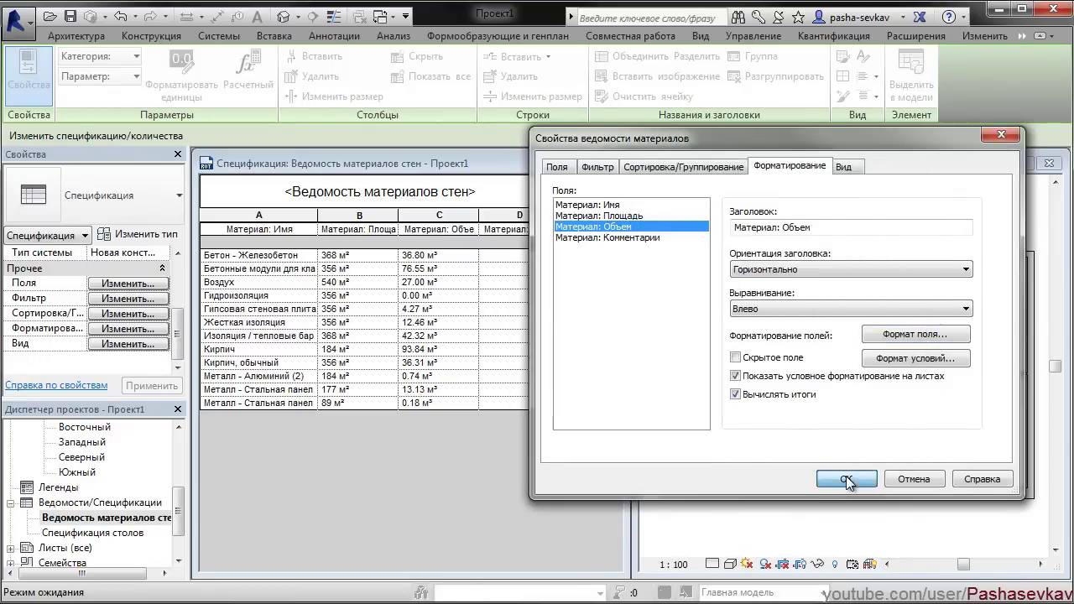
left_click(848, 480)
left_click(373, 348)
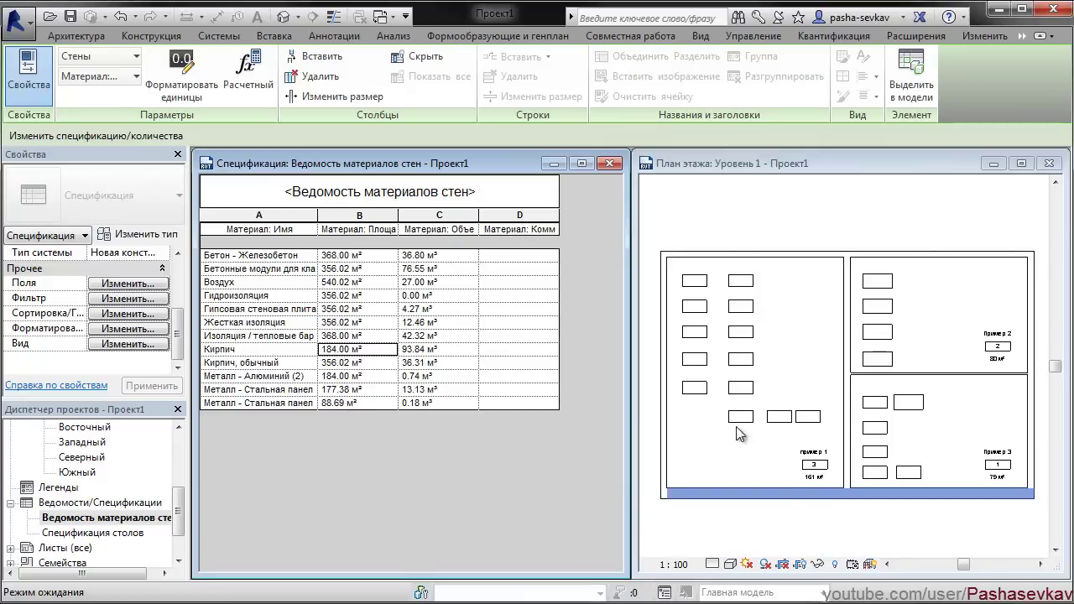
left_click(792, 495)
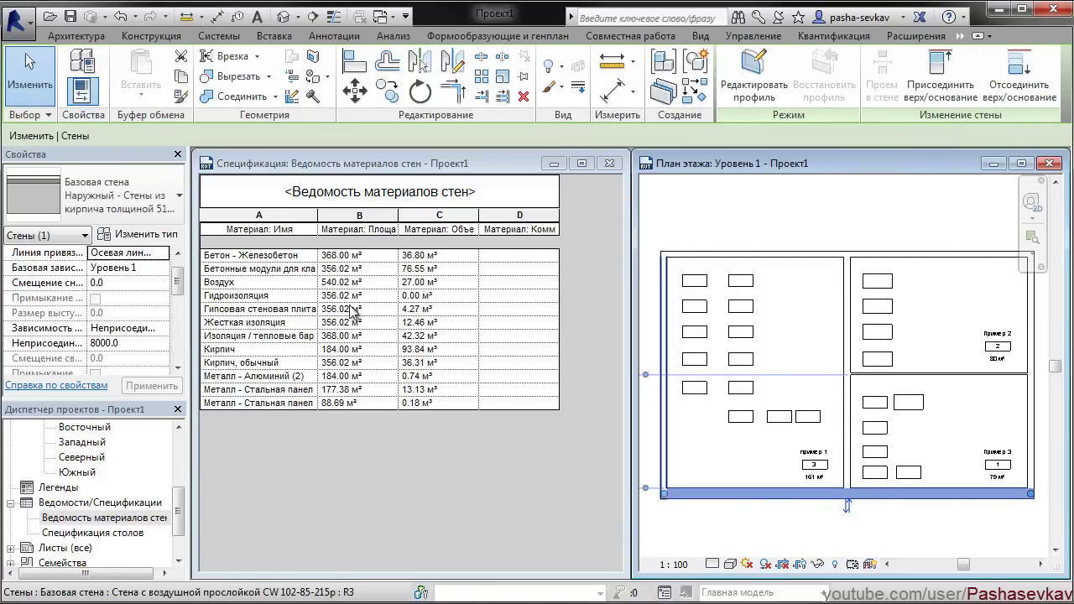